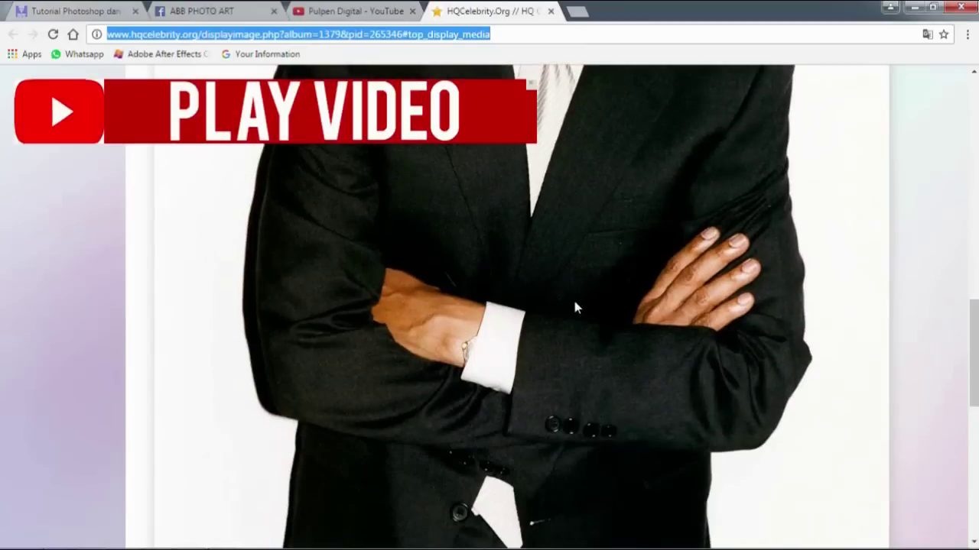
Step: Copy the smiling man's portrait image from the Chrome web page
scroll(575, 302, "up", 3)
scroll(577, 304, "up", 2)
right_click(625, 226)
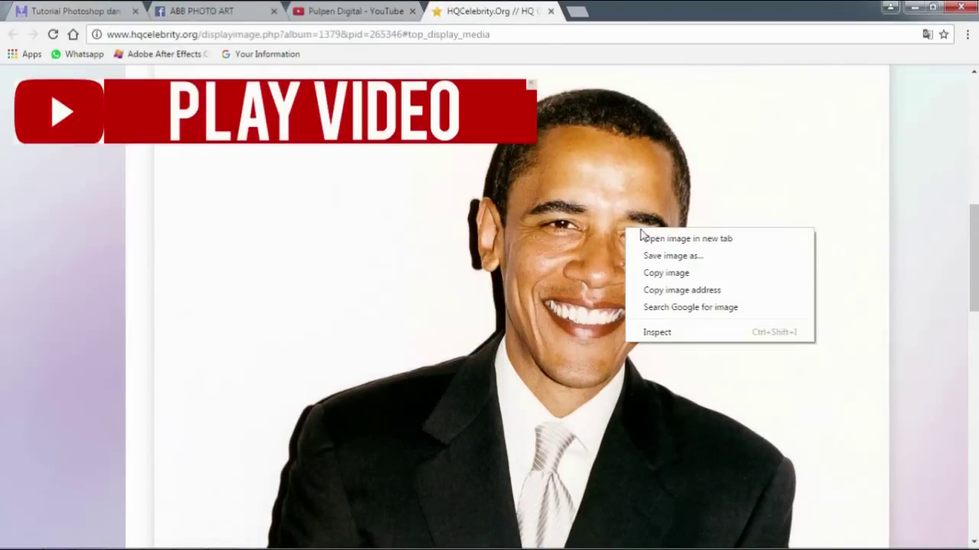
left_click(656, 273)
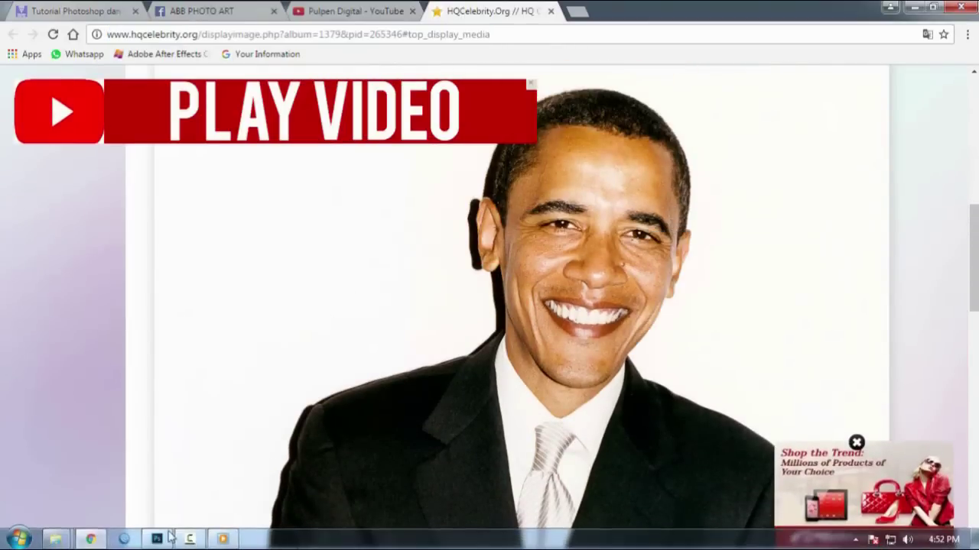
left_click(158, 540)
Step: Create a 1024×1551 clipboard-preset document and paste the portrait onto Layer 1
left_click(38, 9)
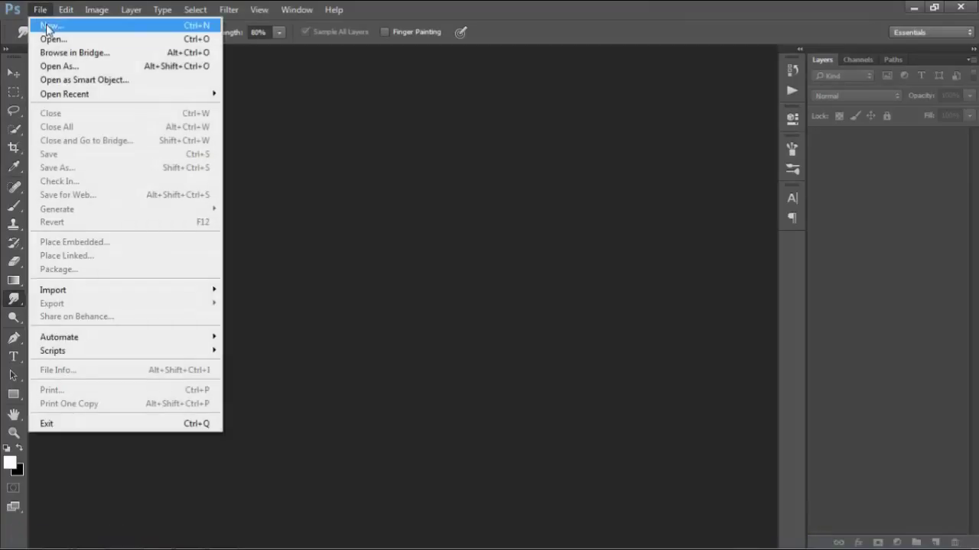
left_click(616, 110)
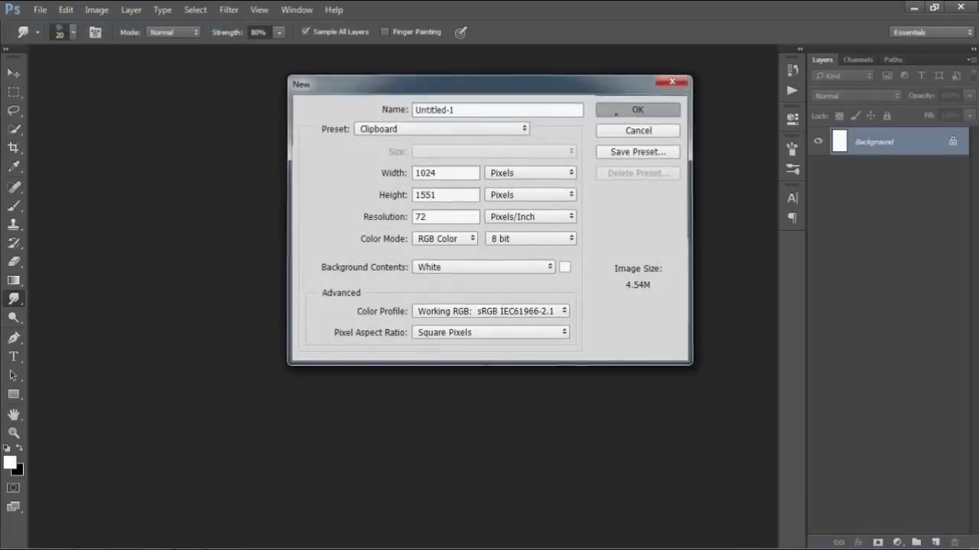
key("ctrl+v")
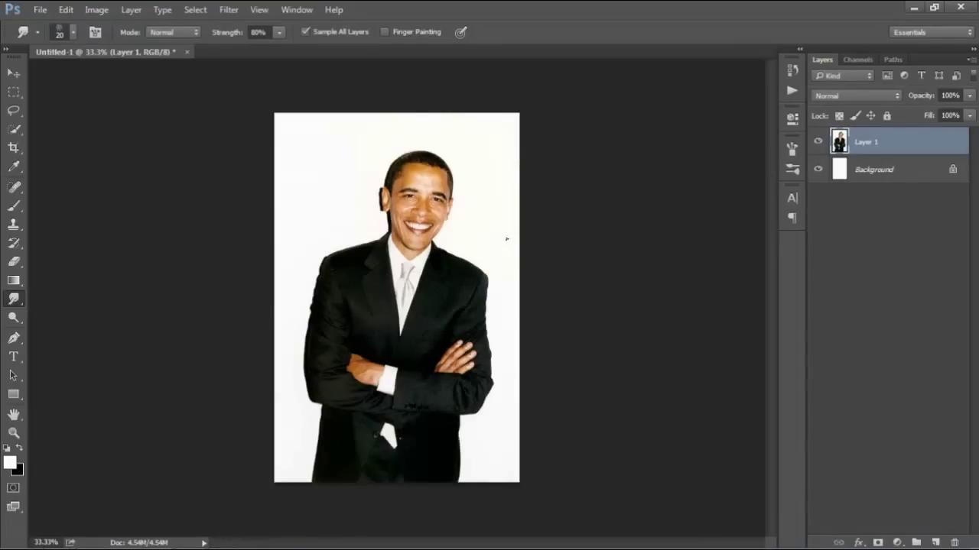
scroll(435, 255, "up", 1)
mouse_move(437, 234)
left_mouse_down()
mouse_move(441, 249)
mouse_move(466, 253)
left_mouse_up()
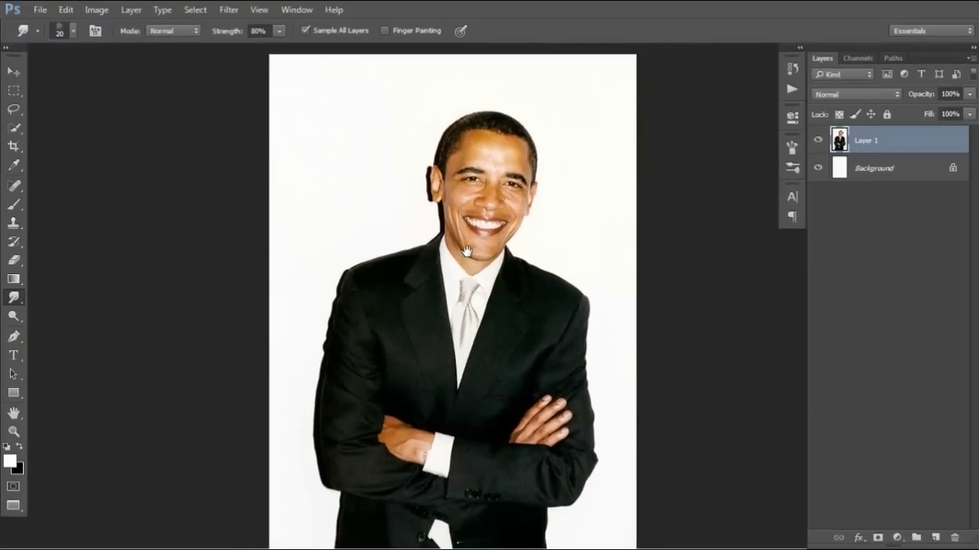
scroll(466, 252, "up", 1)
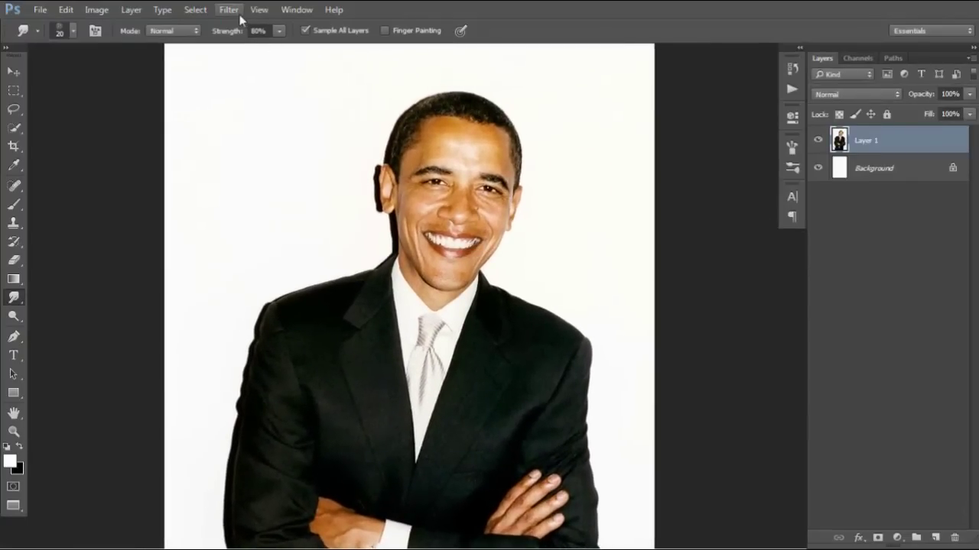
key("ctrl+alt+i")
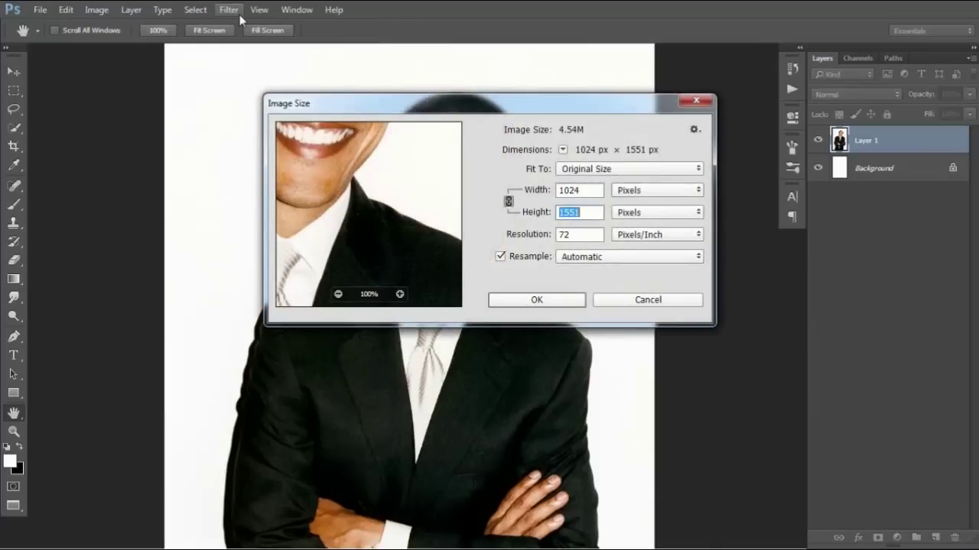
type("1800")
key("Escape")
key("r")
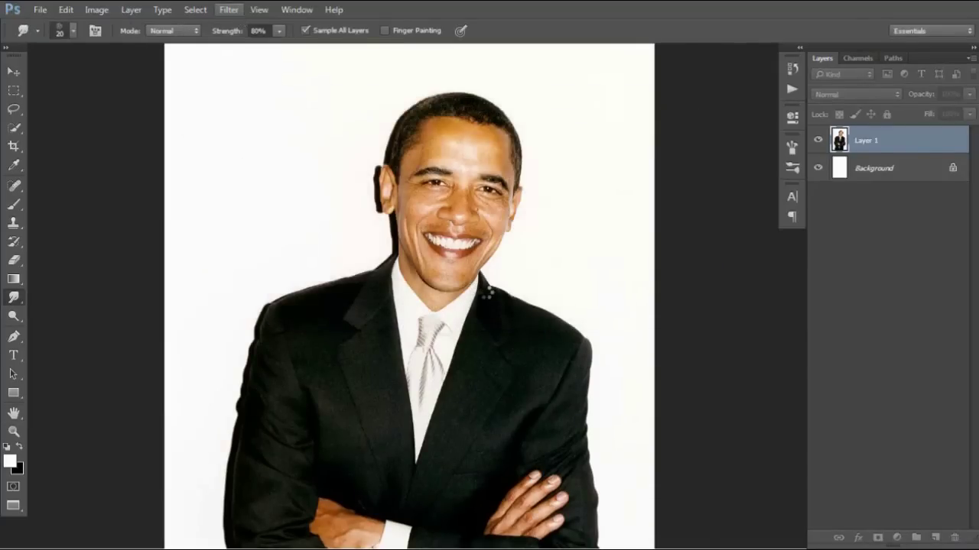
key("ctrl+plus")
key("ctrl+minus")
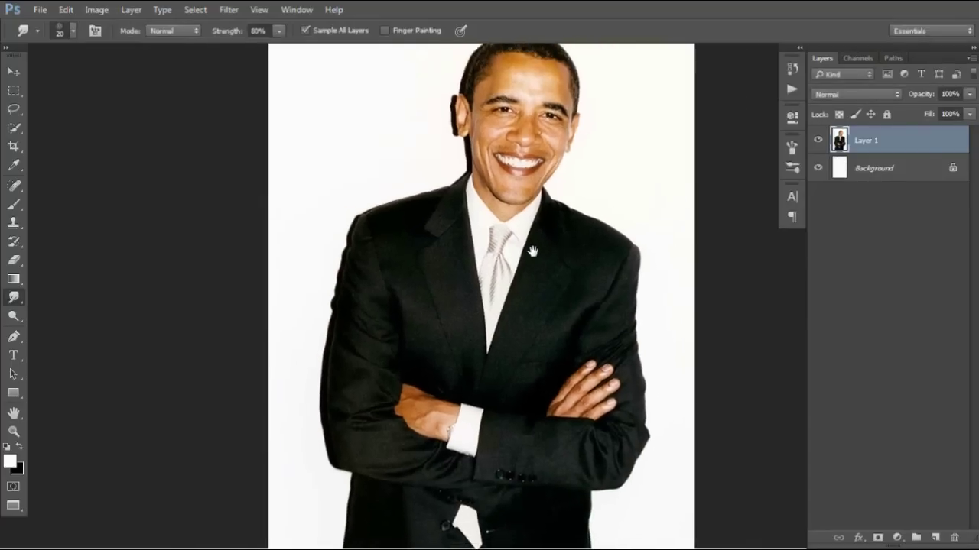
key("super")
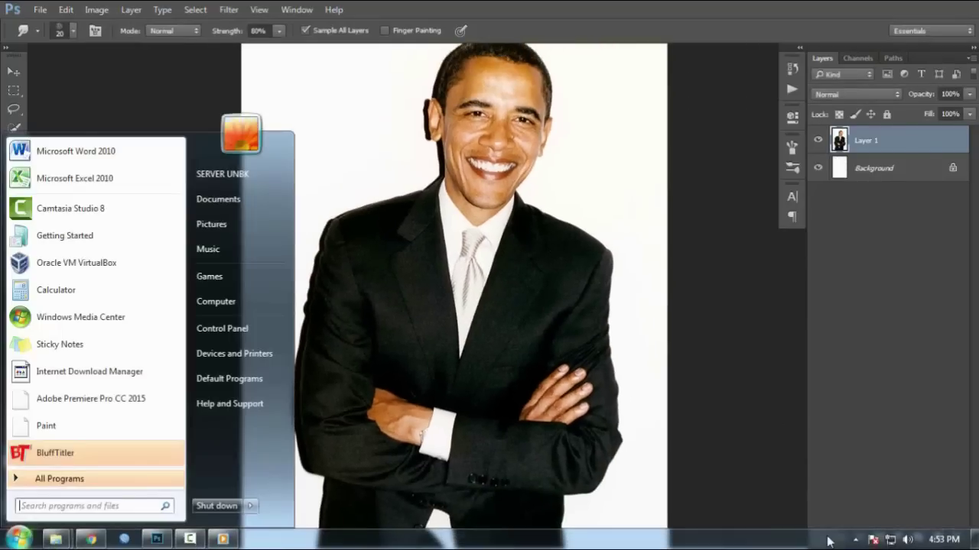
left_click(857, 539)
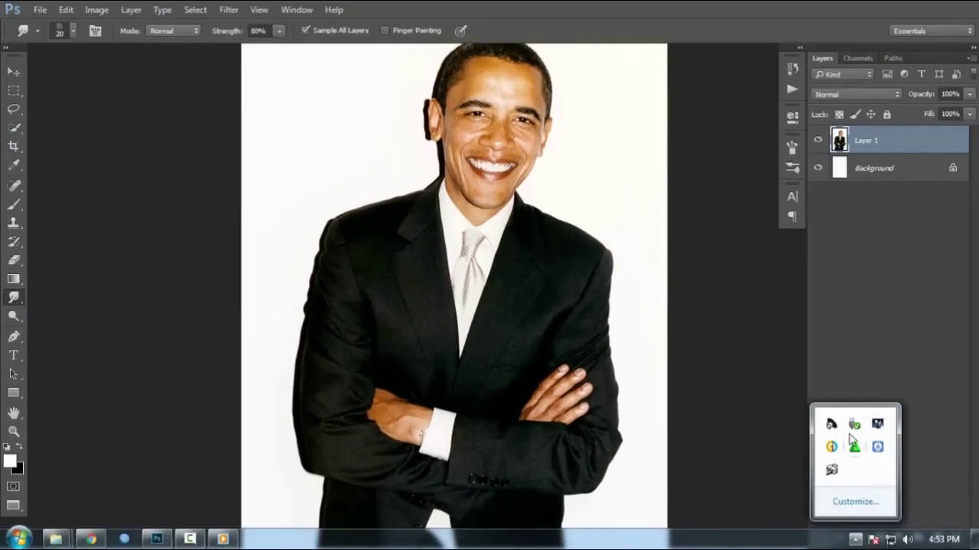
left_click(191, 540)
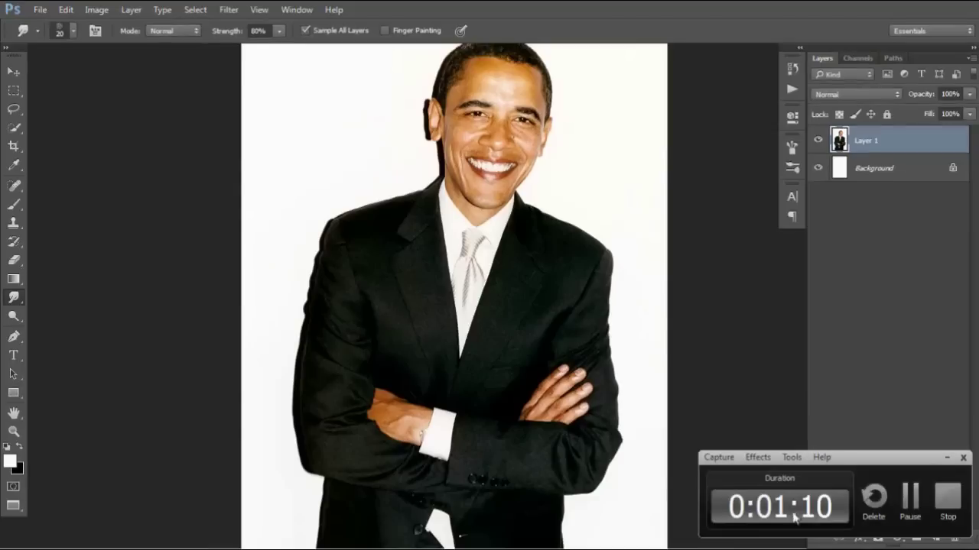
left_click(914, 498)
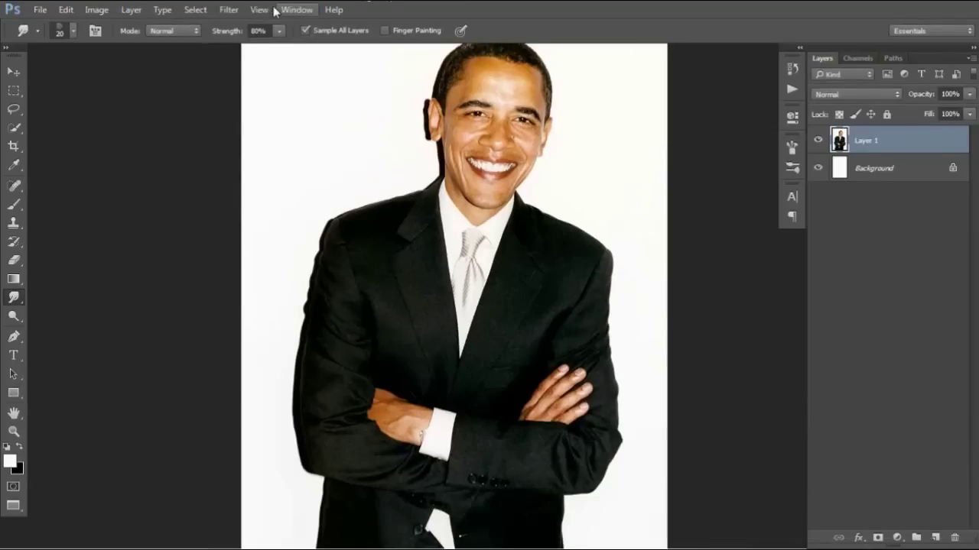
left_click(229, 9)
left_click(309, 93)
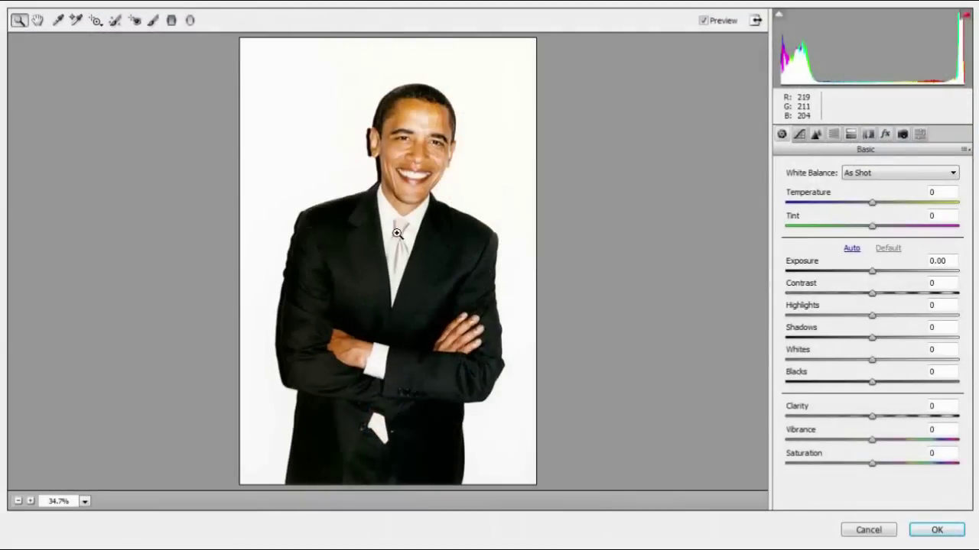
Step: Apply Camera Raw with Blacks +100, Highlights -100, Clarity +71, Vibrance -45, slightly raised Shadows
left_click(397, 233)
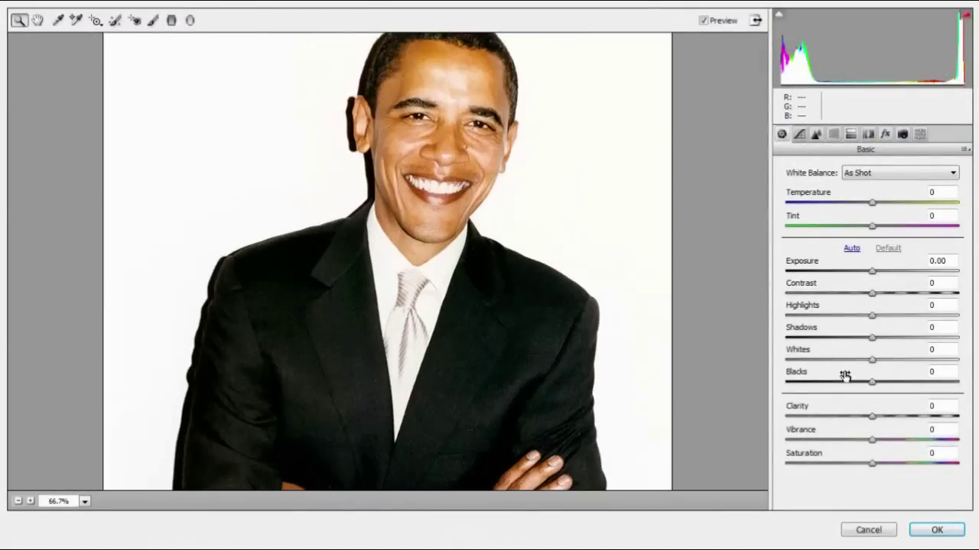
left_click_drag(867, 384, 965, 376)
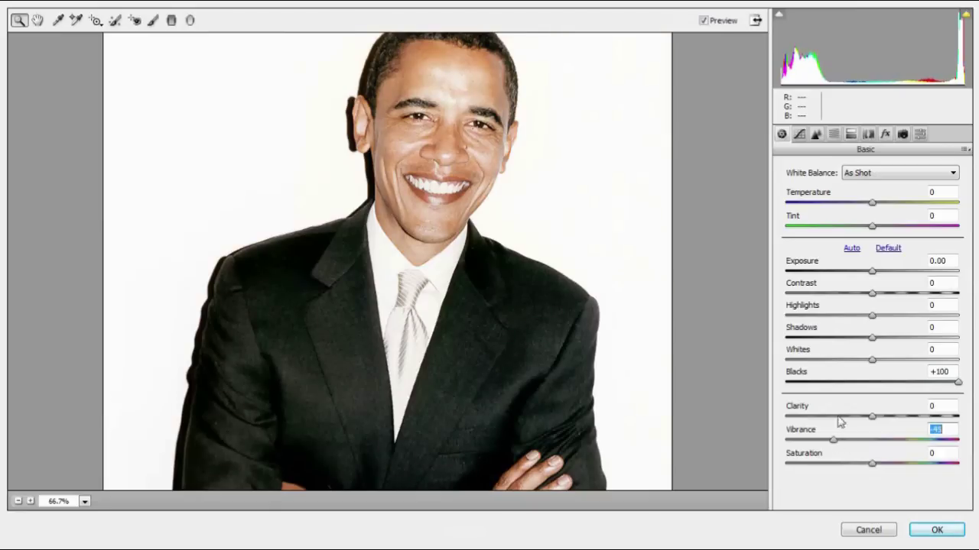
left_click_drag(873, 314, 795, 320)
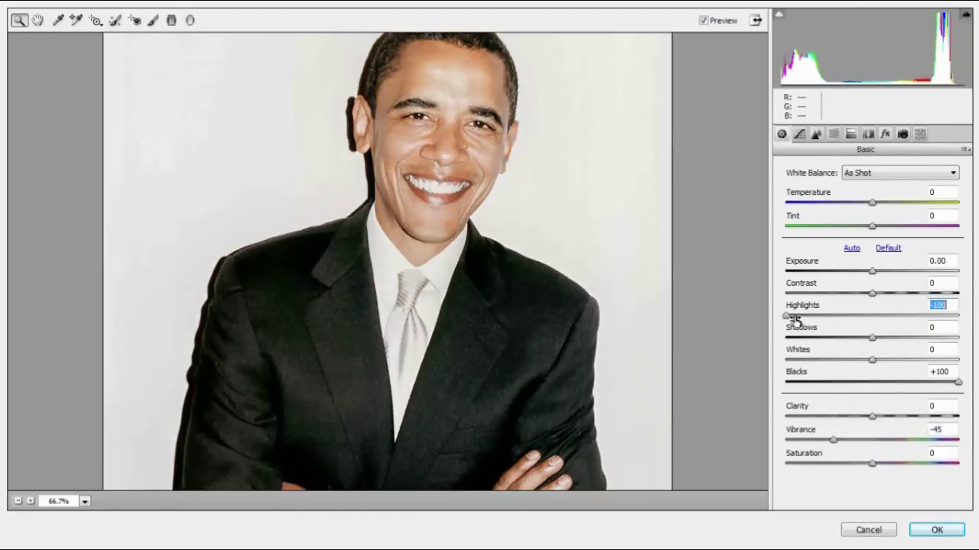
left_click_drag(904, 413, 931, 410)
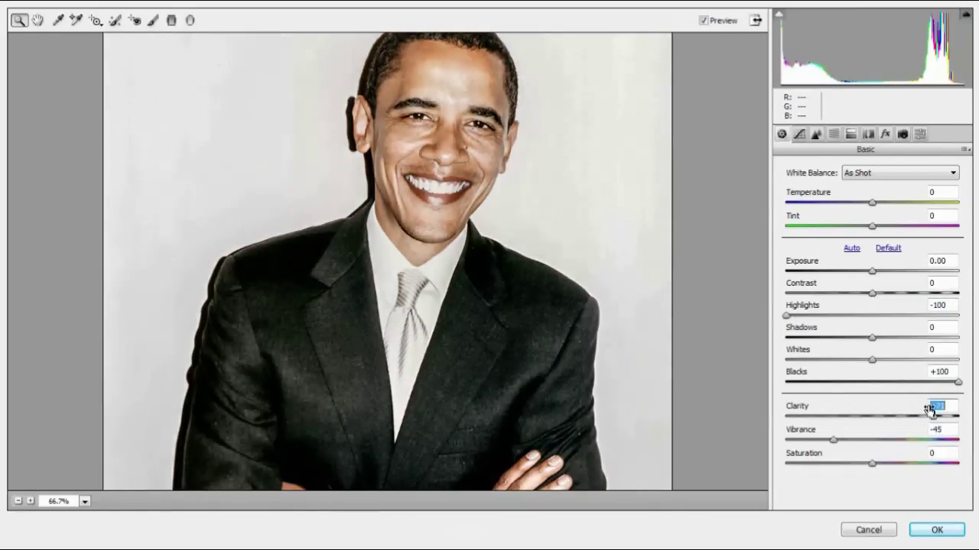
left_click(538, 276, "alt")
left_click_drag(873, 341, 876, 344)
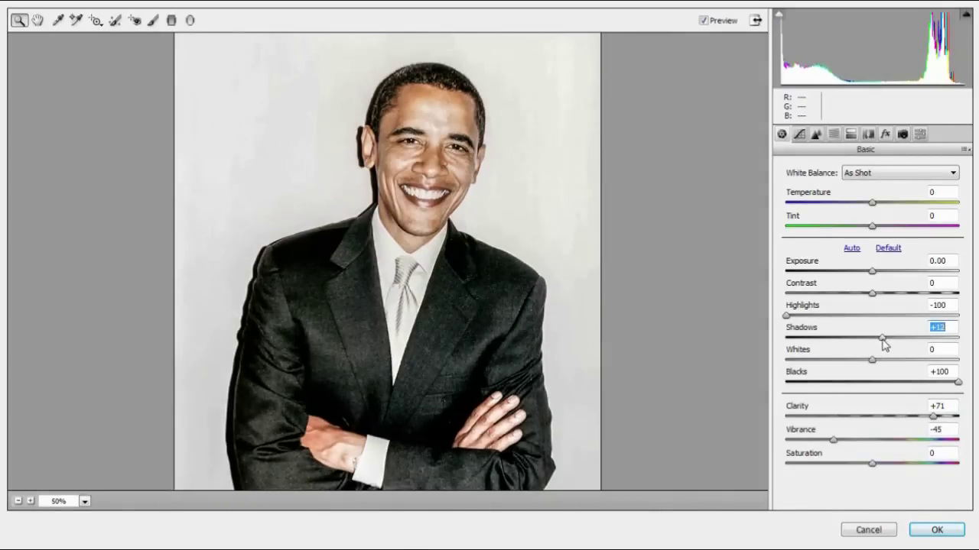
left_click(928, 530)
scroll(518, 279, "down", 1)
Step: Pan over the figure and briefly try the Pen tool, undoing the stray point
scroll(505, 298, "down", 1)
scroll(477, 338, "up", 2)
scroll(477, 339, "down", 2)
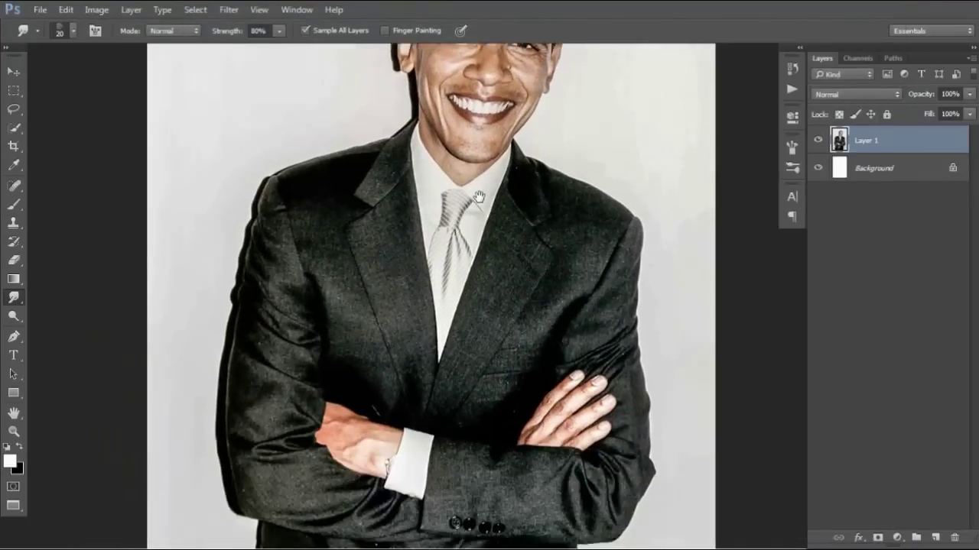
scroll(478, 339, "down", 2)
scroll(477, 339, "down", 1)
left_click_drag(471, 259, 477, 268)
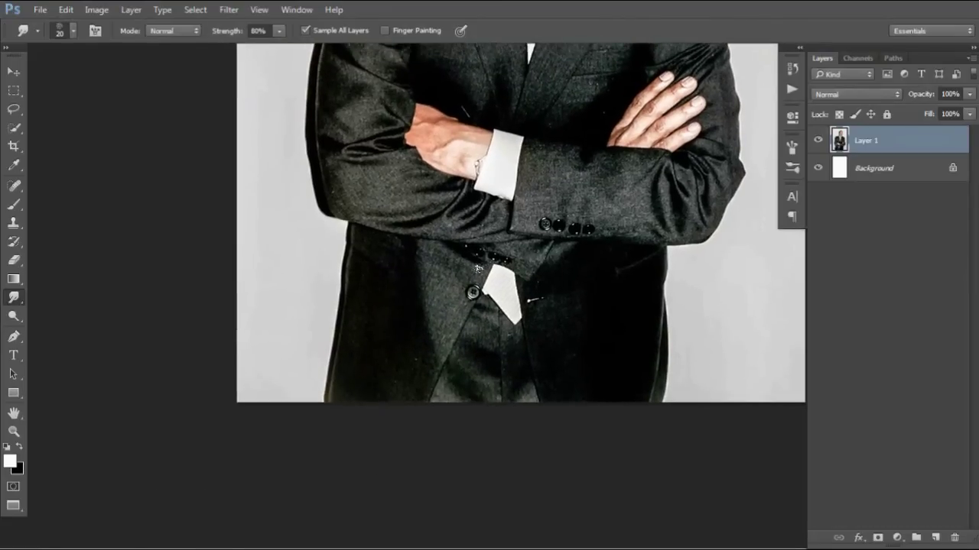
key("p")
scroll(330, 405, "up", 1)
scroll(335, 402, "up", 3)
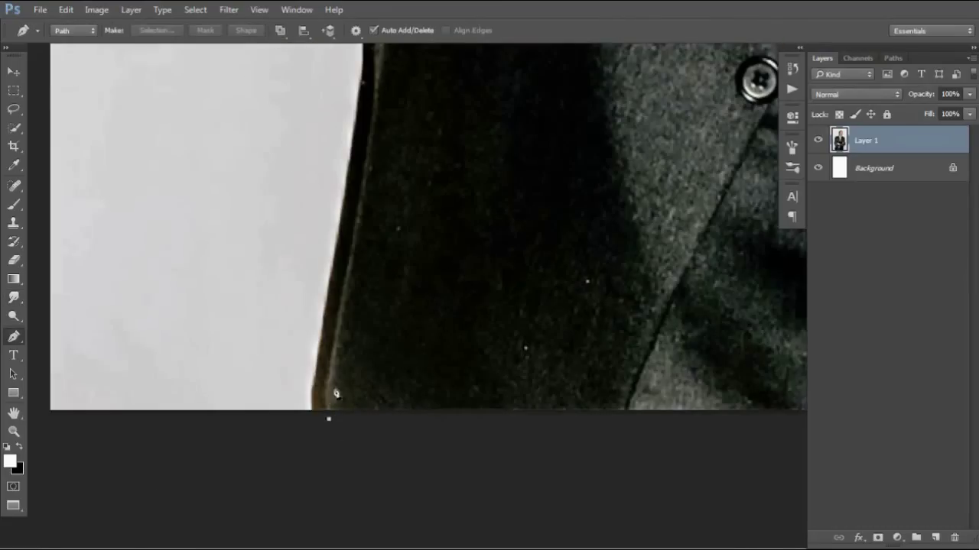
scroll(349, 350, "up", 2)
key("ctrl+z")
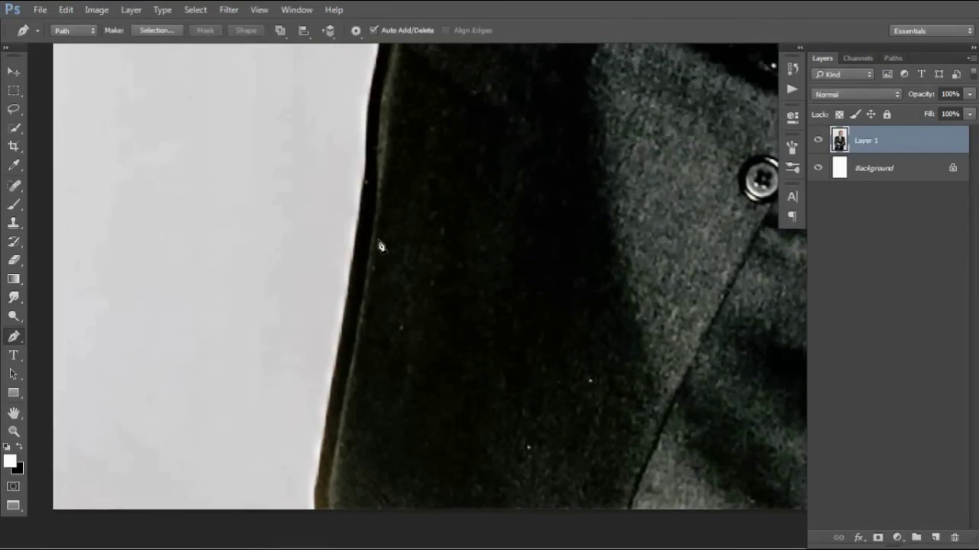
scroll(377, 239, "down", 5)
Step: Paint a Quick Selection over the man's head, suit and crossed arms
left_click(14, 128)
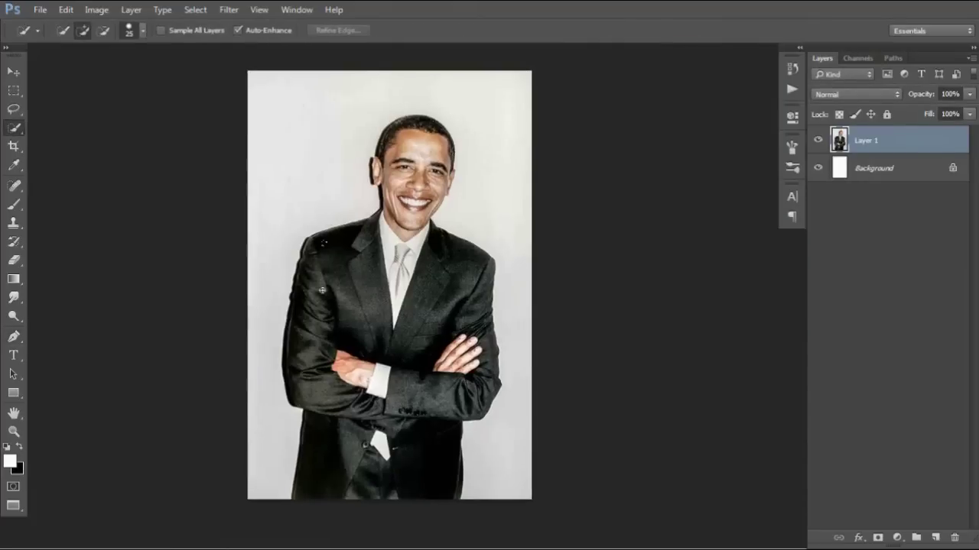
scroll(372, 262, "up", 3)
mouse_move(335, 443)
left_mouse_down()
mouse_move(372, 263)
mouse_move(450, 381)
mouse_move(384, 445)
left_mouse_up()
scroll(375, 420, "down", 3)
scroll(393, 241, "up", 3)
scroll(370, 254, "up", 2)
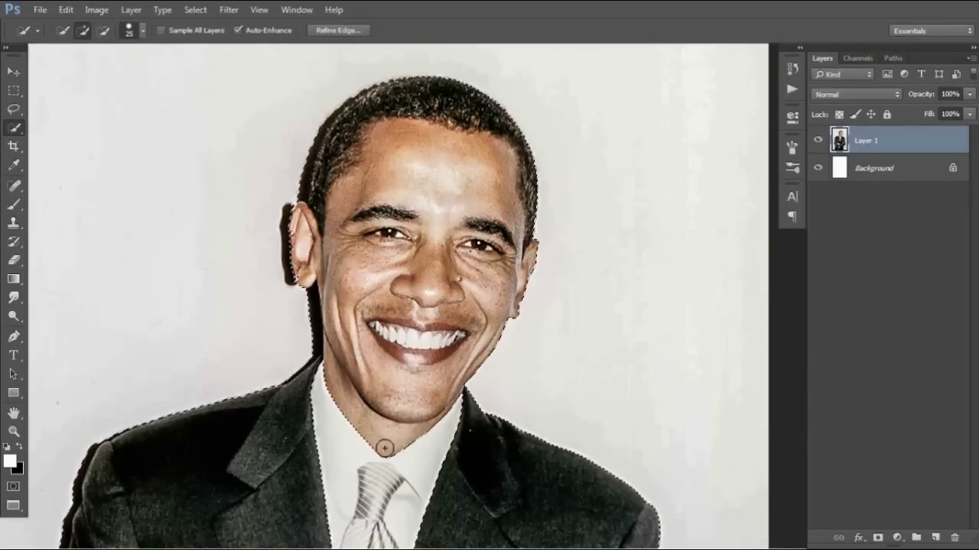
scroll(385, 400, "down", 1)
scroll(384, 400, "up", 3)
scroll(411, 221, "up", 2)
left_click_drag(411, 220, 334, 412)
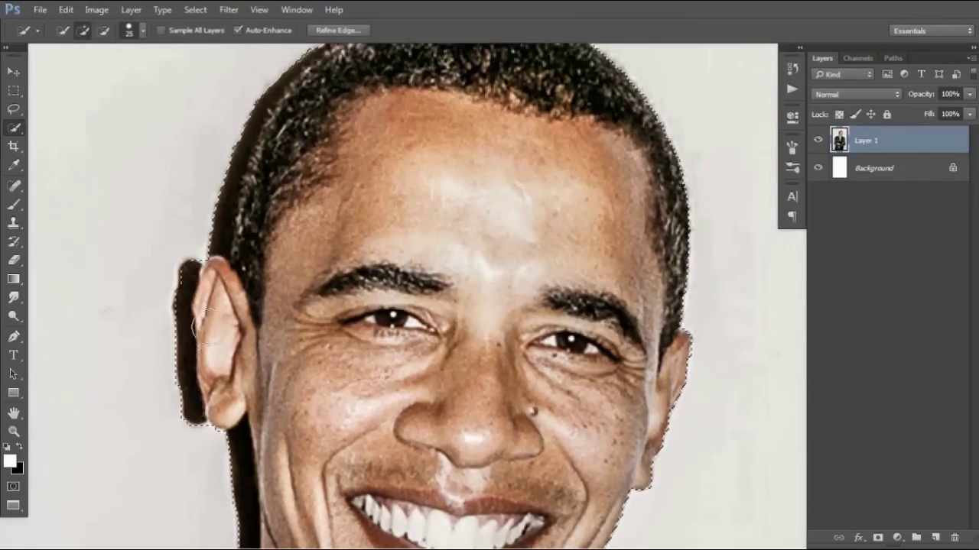
scroll(273, 284, "down", 5)
scroll(438, 337, "down", 3)
scroll(439, 337, "up", 1)
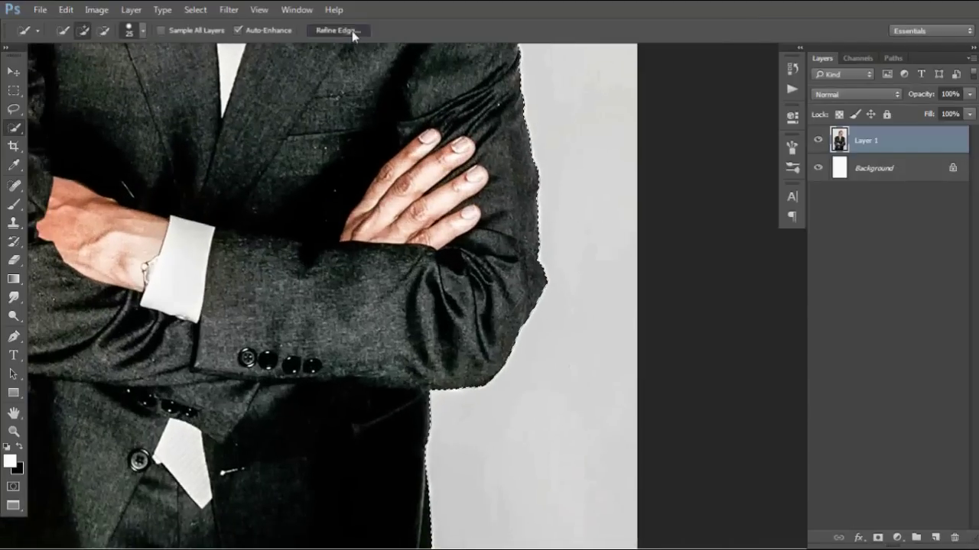
Step: Refine the edge of the selection around the man and confirm it
left_click(349, 29)
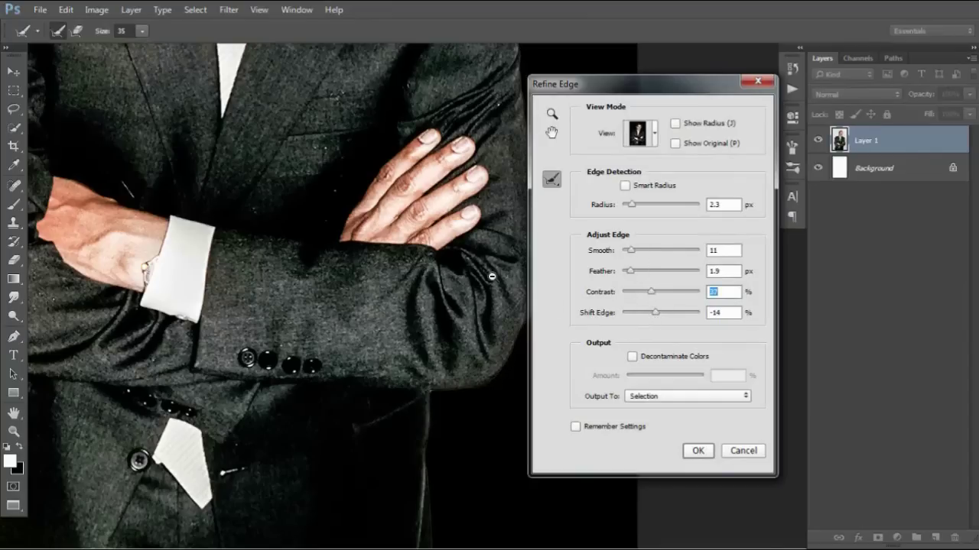
left_click_drag(495, 280, 444, 339)
left_click_drag(390, 260, 409, 291)
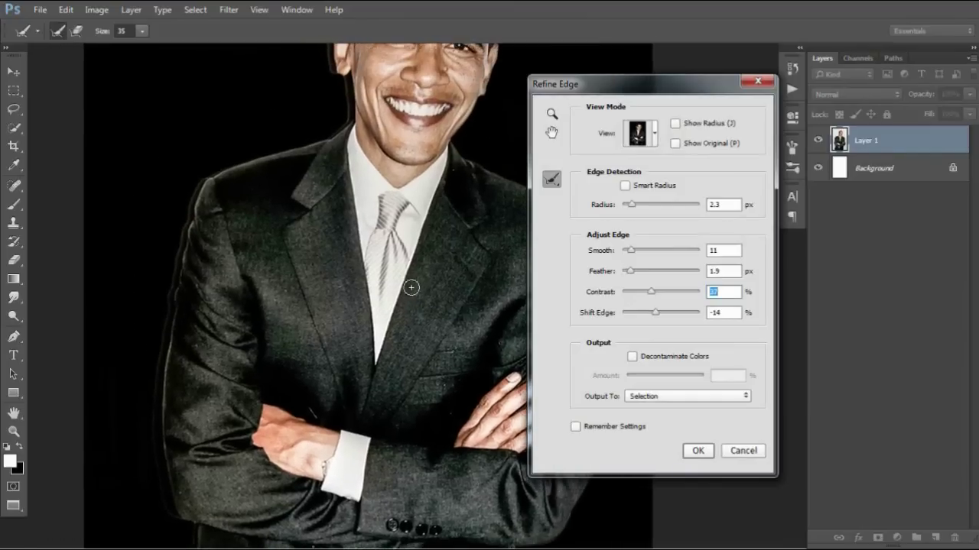
scroll(456, 230, "down", 2)
scroll(425, 258, "up", 3)
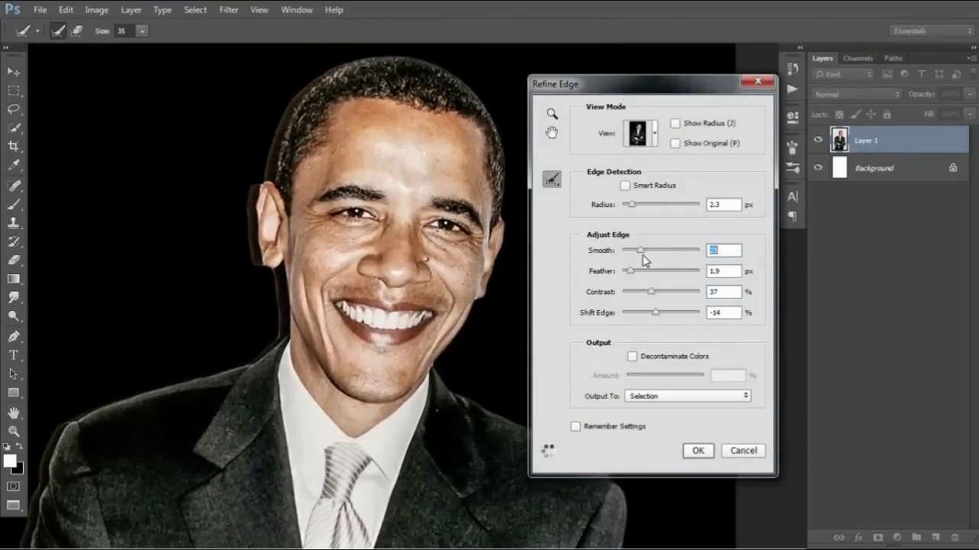
left_click(700, 451)
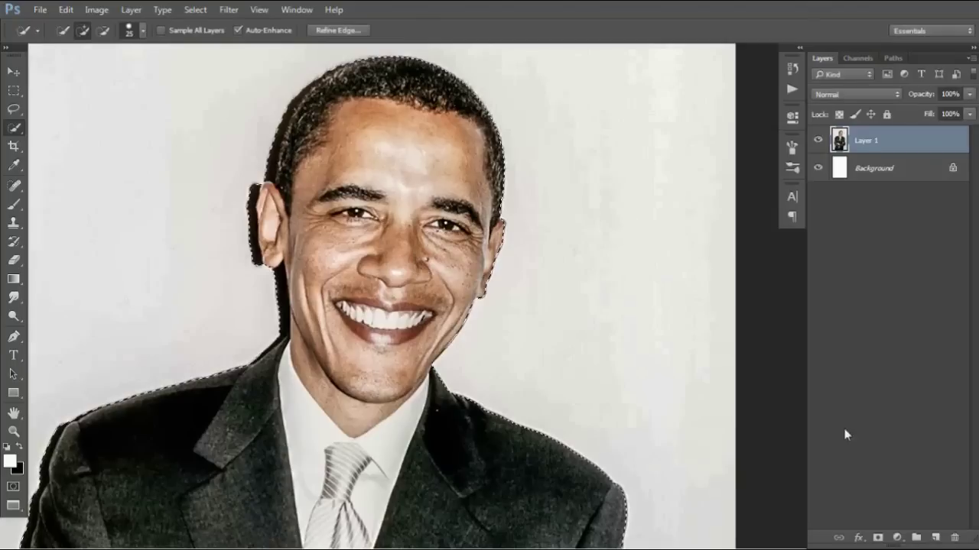
Step: Add a layer mask, unlock the white Background layer and delete it
left_click(875, 538)
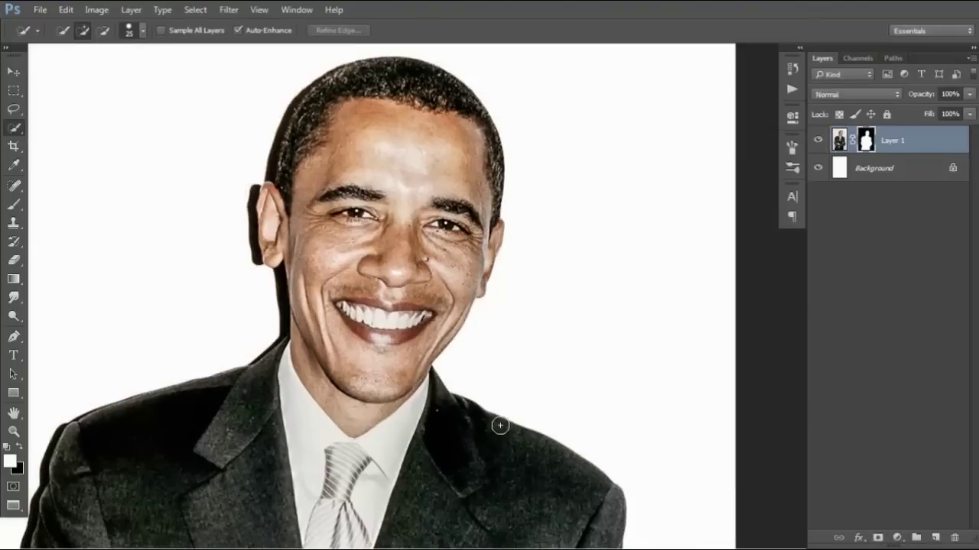
double_click(864, 178)
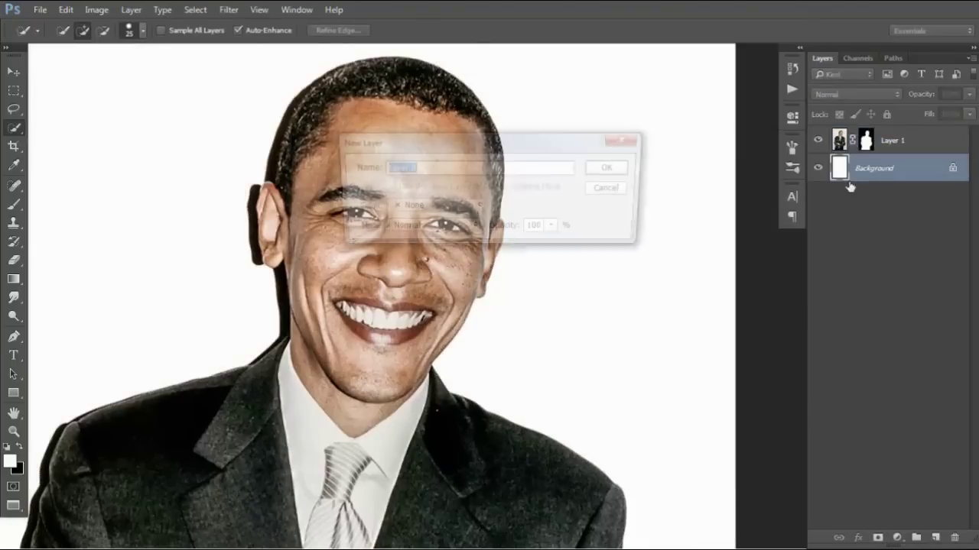
left_click(616, 168)
left_click_drag(868, 168, 967, 530)
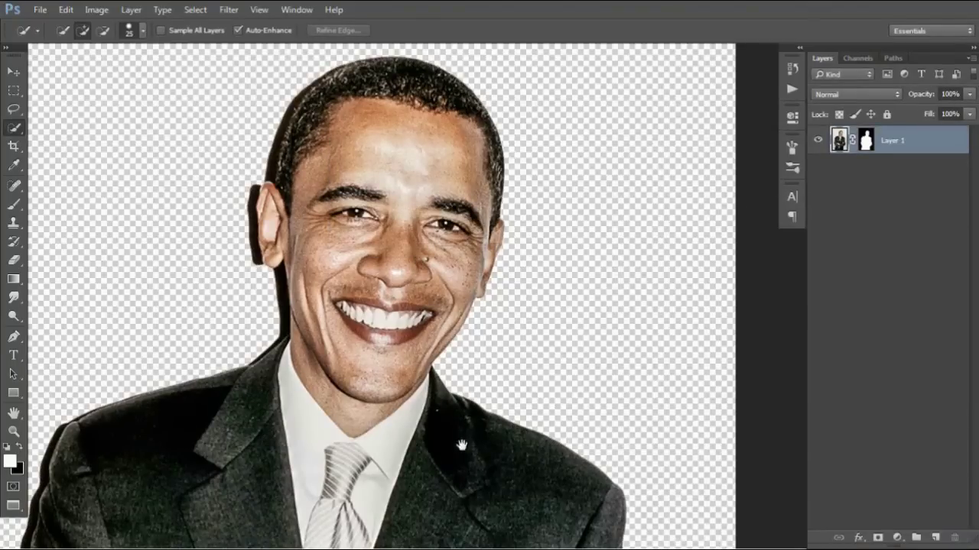
Step: Start a Pen path tracing the head outline along the jacket edge and shoulder
scroll(463, 426, "up", 3)
scroll(323, 416, "up", 3)
scroll(405, 338, "down", 5)
scroll(387, 293, "up", 2)
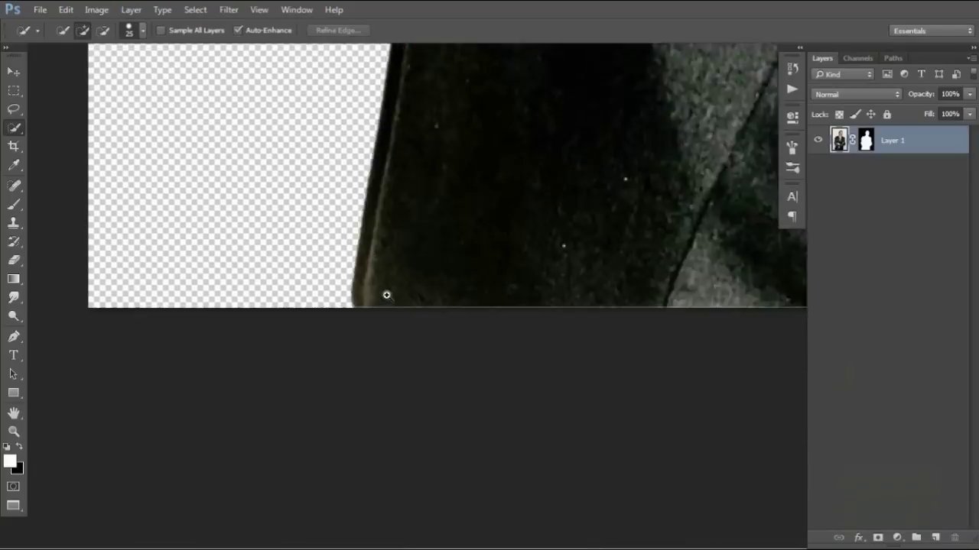
scroll(393, 314, "up", 2)
key("p")
left_click(385, 360)
mouse_move(385, 360)
left_mouse_down()
mouse_move(406, 242)
mouse_move(403, 157)
mouse_move(409, 275)
mouse_move(442, 265)
mouse_move(436, 207)
mouse_move(398, 260)
mouse_move(410, 283)
mouse_move(397, 528)
left_mouse_up()
left_click(408, 280)
left_click(441, 264)
left_click(373, 299)
left_click(428, 284)
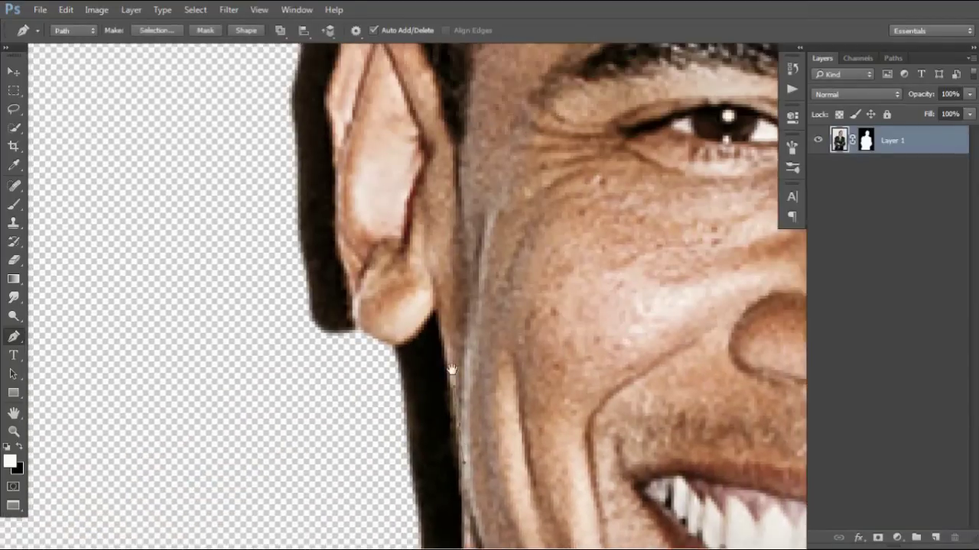
left_click(385, 344)
Step: Continue the head path around the ear, hairline and crown of hair
left_click_drag(359, 346, 399, 464)
left_click(380, 450)
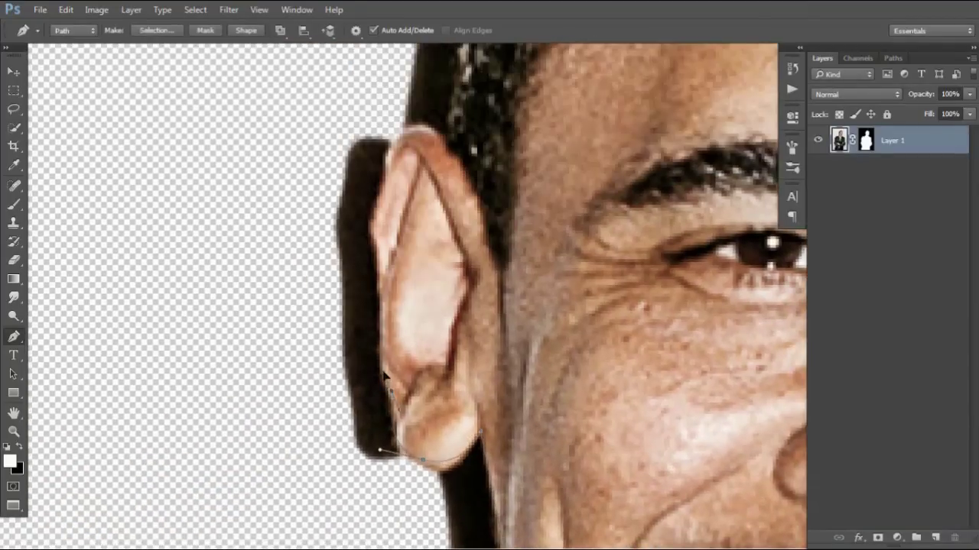
left_click_drag(384, 375, 386, 542)
mouse_move(435, 357)
left_mouse_down()
mouse_move(467, 392)
mouse_move(237, 536)
left_mouse_up()
left_click_drag(527, 114, 277, 156)
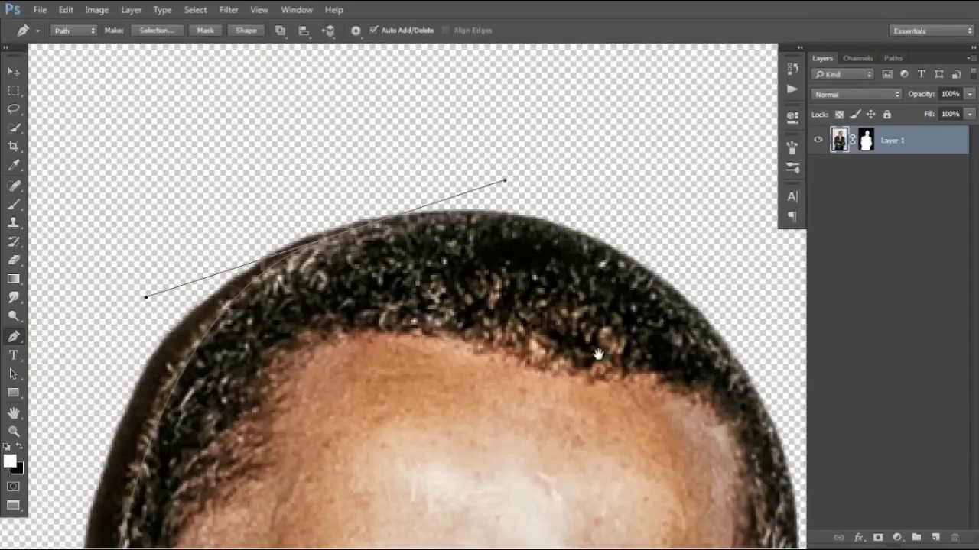
left_click_drag(505, 164, 579, 177)
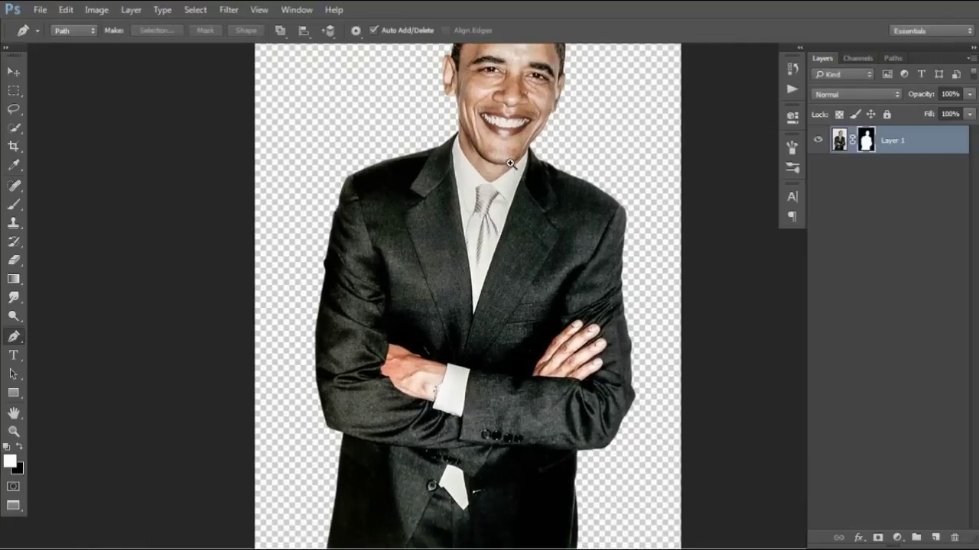
left_click_drag(510, 162, 733, 168)
Step: Apply Layer 1's mask permanently and finish the path around the neck and chin
right_click(865, 140)
left_click(872, 181)
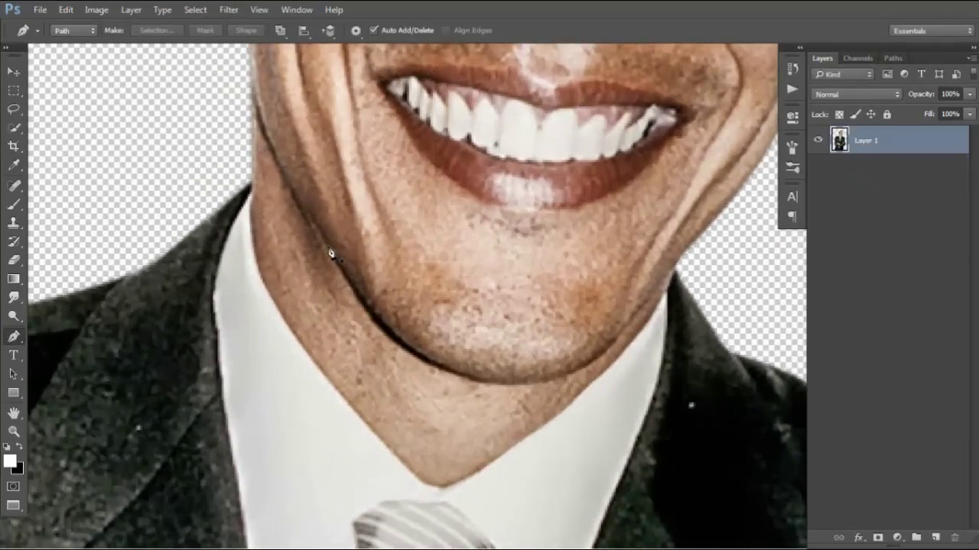
scroll(256, 188, "up", 1)
left_click(252, 162)
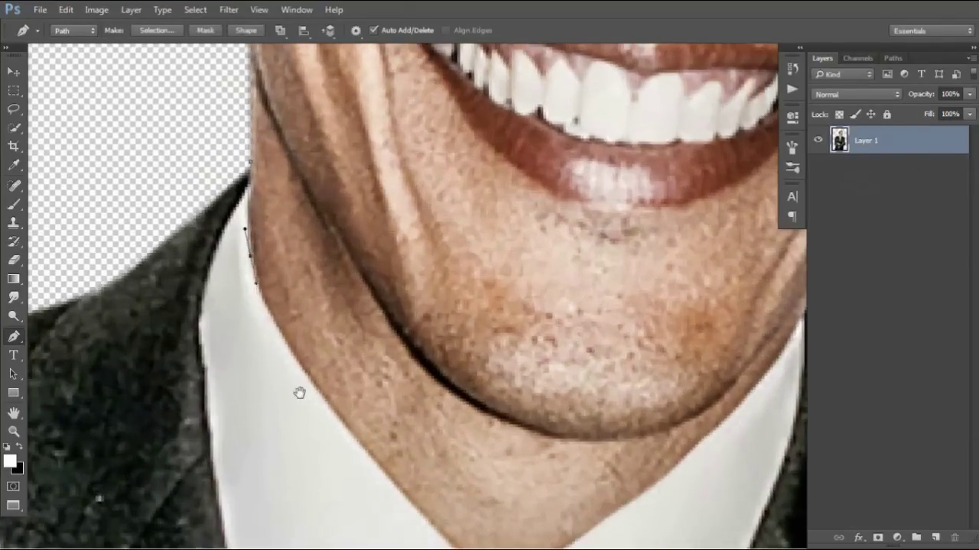
left_click_drag(300, 390, 238, 302)
left_click_drag(409, 484, 381, 480)
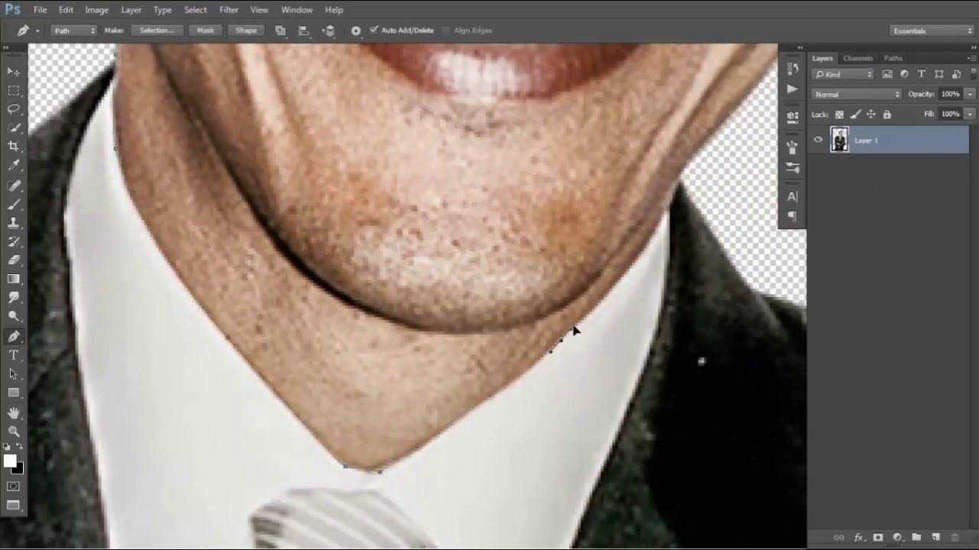
left_click_drag(661, 230, 535, 321)
key("ctrl+0")
Step: Turn the head path into a selection and copy the head onto a new layer
right_click(564, 191)
left_click(604, 252)
key("m")
right_click(564, 192)
left_click(590, 282)
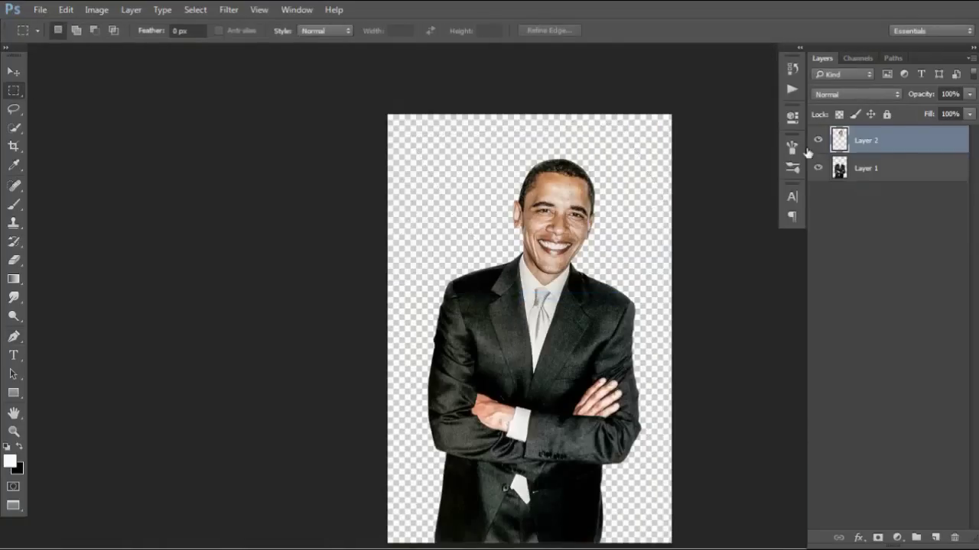
Step: Shrink the body layer and move it up beneath the face
left_click(856, 171)
key("ctrl+minus")
key("ctrl+t")
mouse_move(482, 445)
left_mouse_down()
mouse_move(448, 325)
mouse_move(458, 268)
left_mouse_up()
left_click(459, 262, "ctrl")
key("Return")
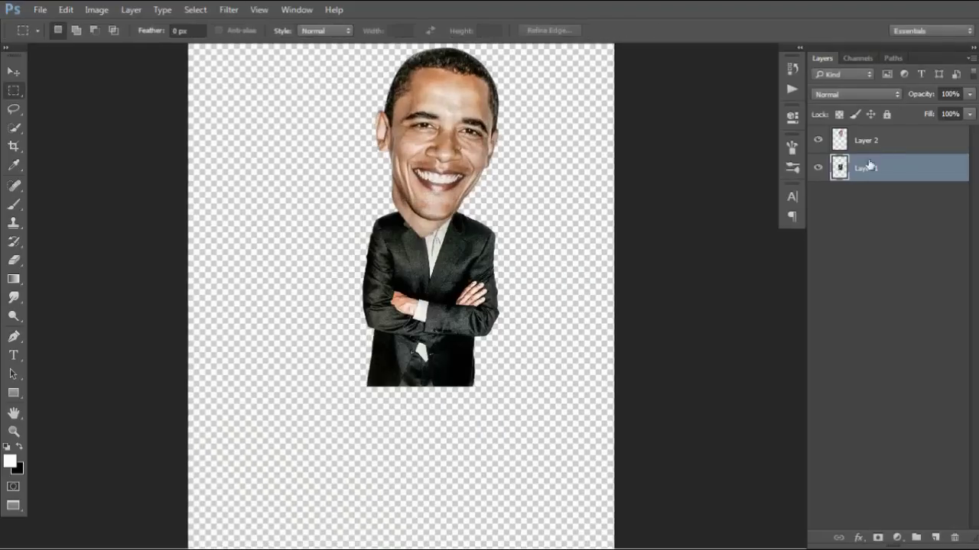
Step: Enlarge the head and body layers together by about 164% and shift them down-left
key("ctrl+alt+a")
scroll(515, 256, "down", 2)
key("t")
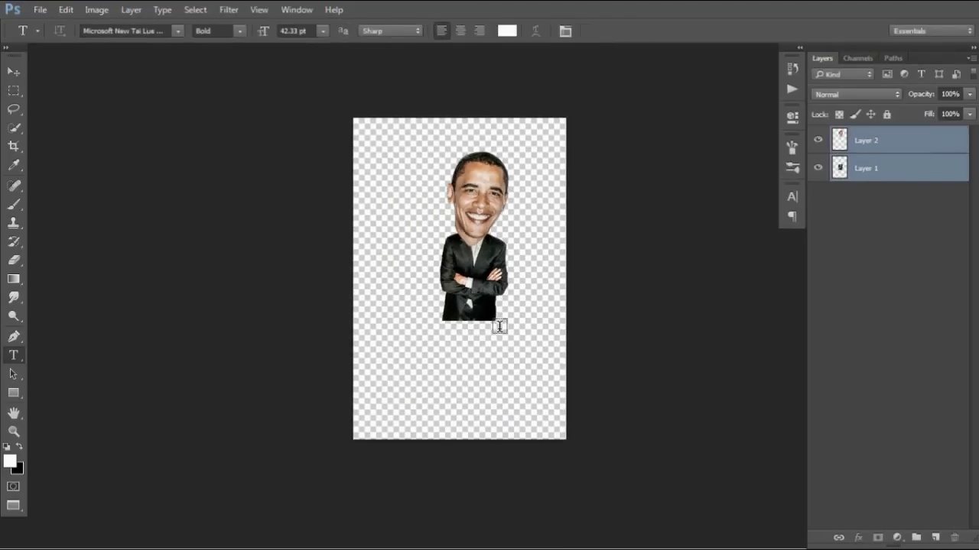
left_click(11, 72)
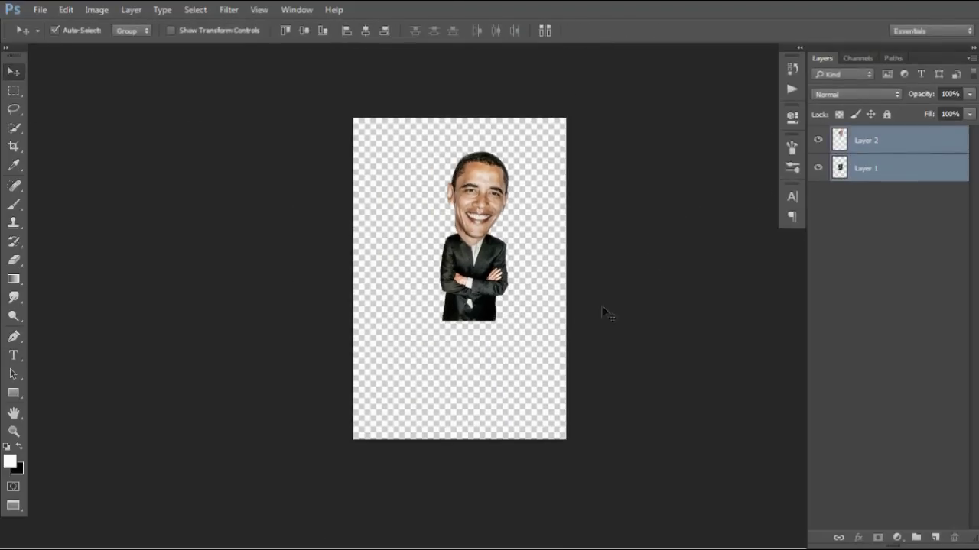
key("ctrl+t")
left_click_drag(507, 320, 531, 378)
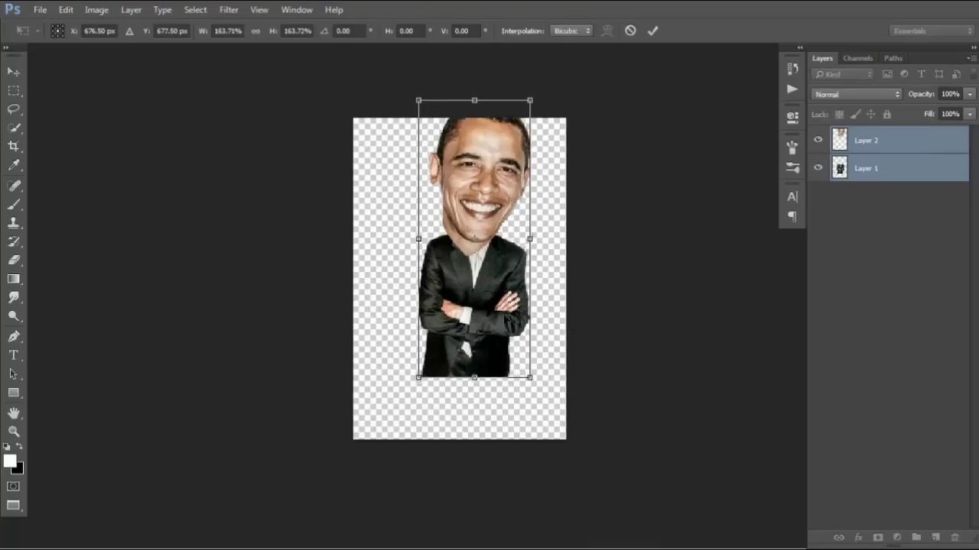
left_click_drag(510, 301, 493, 350)
left_click(789, 229)
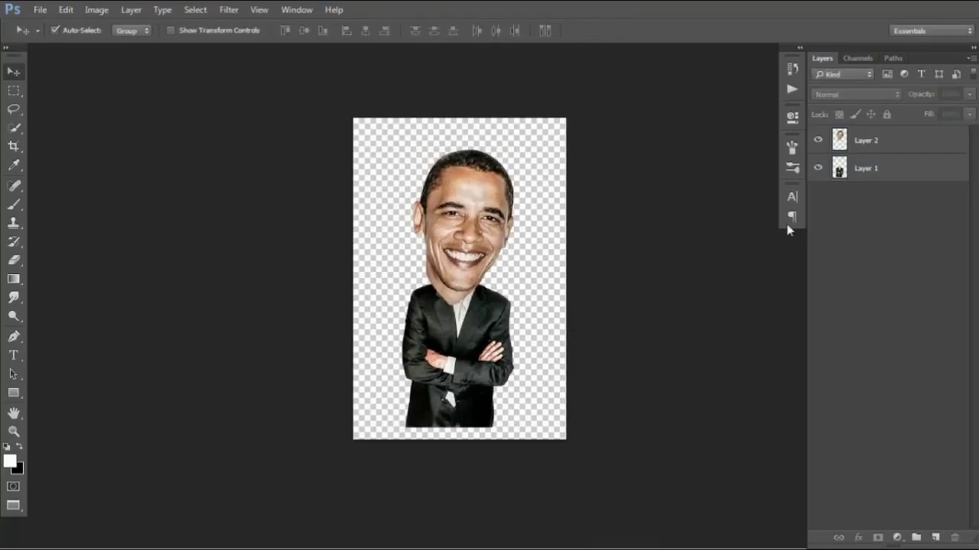
Step: Shrink the body slightly and nudge the head up and right above it
left_click(855, 179)
key("ctrl+t")
left_click_drag(510, 428, 507, 418)
left_click_drag(492, 324, 496, 322)
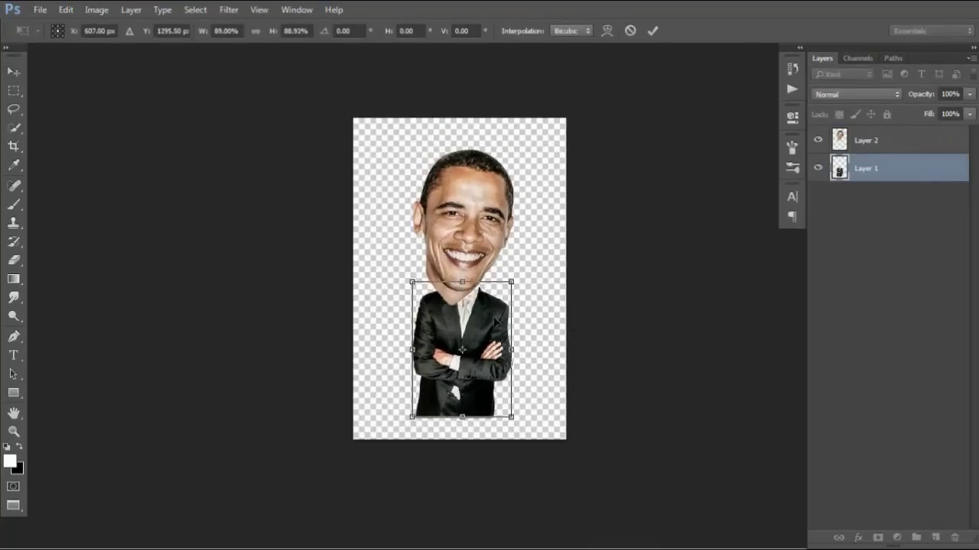
key("Return")
left_click(483, 239)
left_click_drag(487, 218, 499, 212)
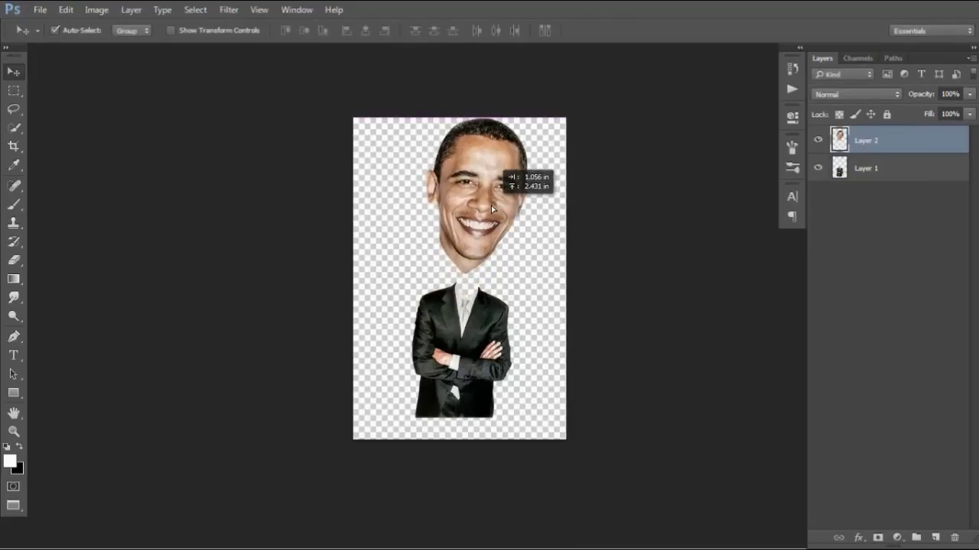
left_click(473, 344)
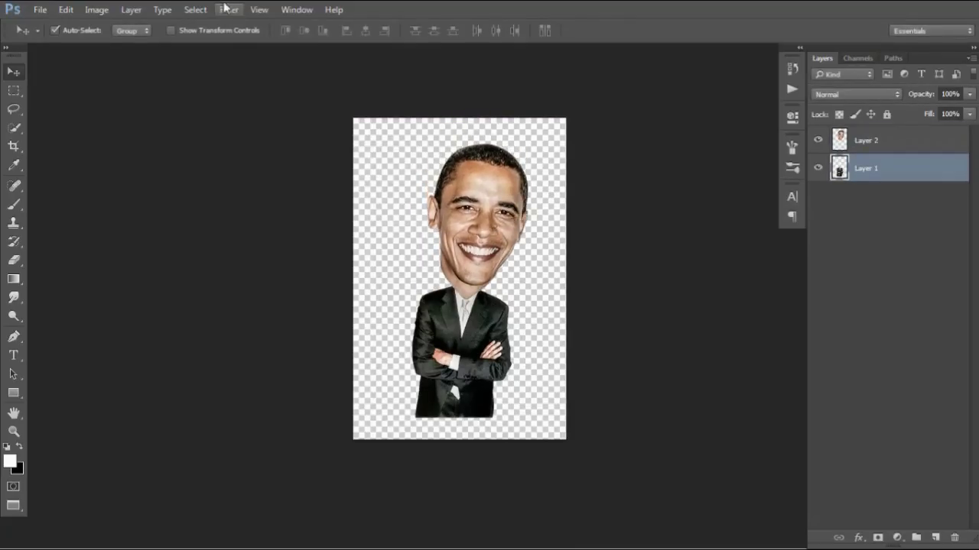
left_click(229, 9)
Step: Liquify the body layer with Forward Warp, pushing the suit's lower-left edge inward
left_click(252, 120)
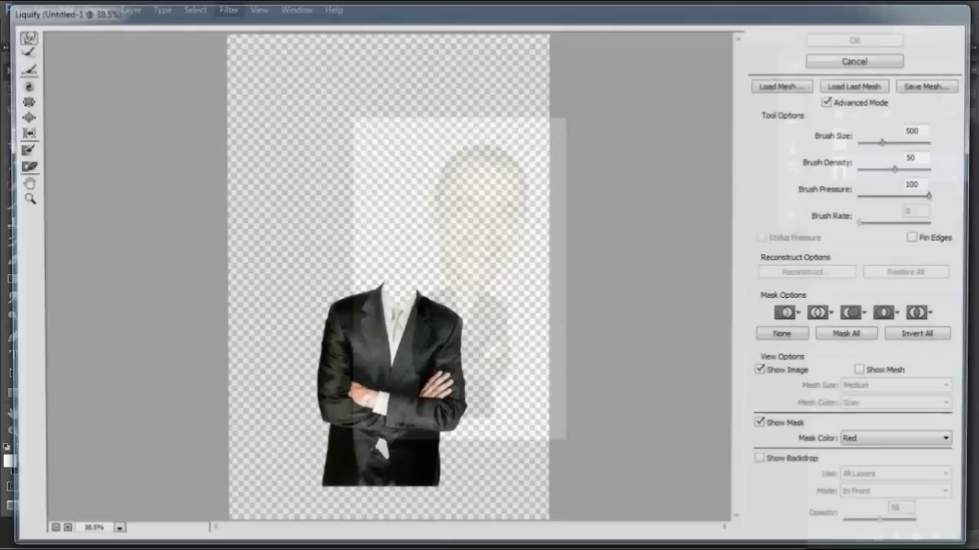
key("bracketright")
key("bracketright")
key("bracketright")
key("bracketright")
key("bracketright")
key("bracketright")
key("bracketright")
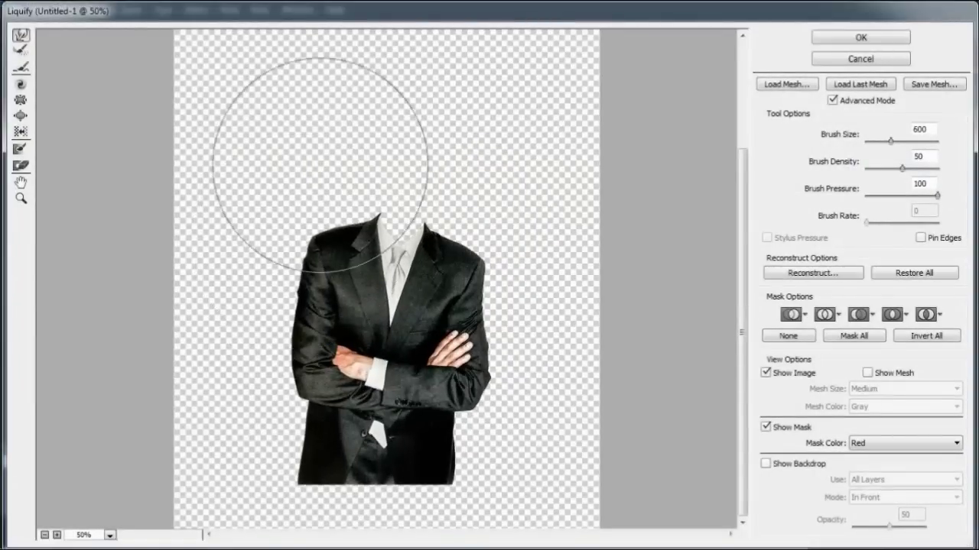
key("bracketleft")
key("bracketleft")
key("bracketleft")
key("bracketleft")
key("bracketleft")
key("bracketleft")
key("ctrl+plus")
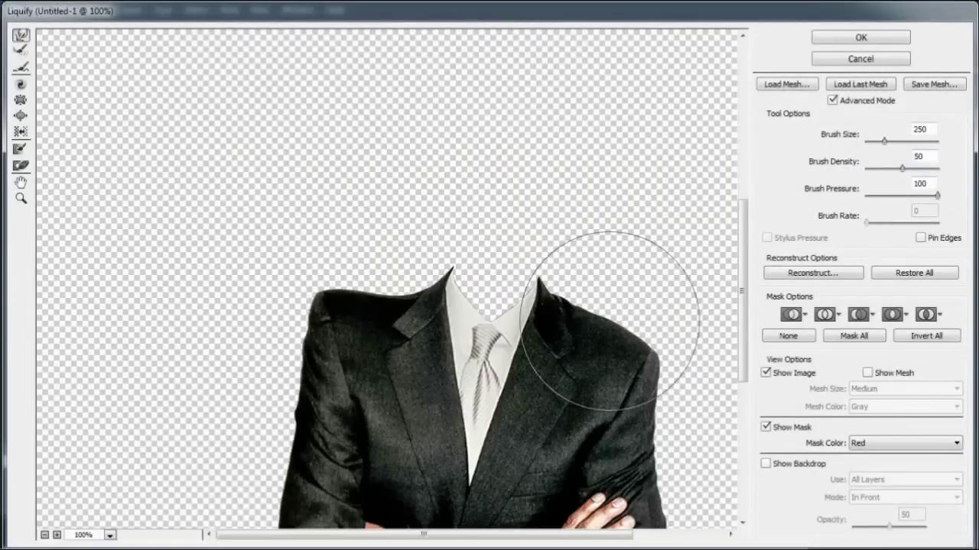
scroll(634, 382, "down", 3)
scroll(546, 383, "right", 3)
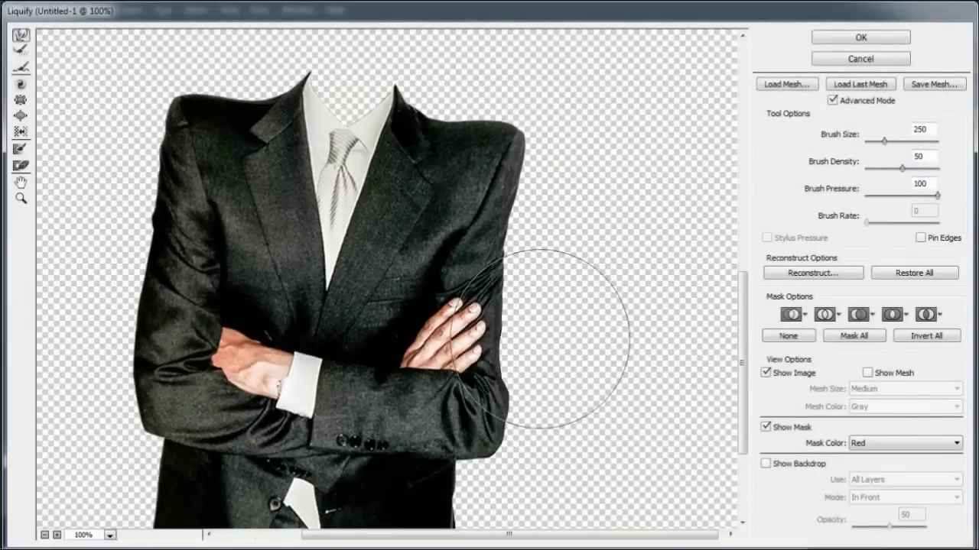
scroll(300, 327, "up", 1)
scroll(301, 327, "left", 2)
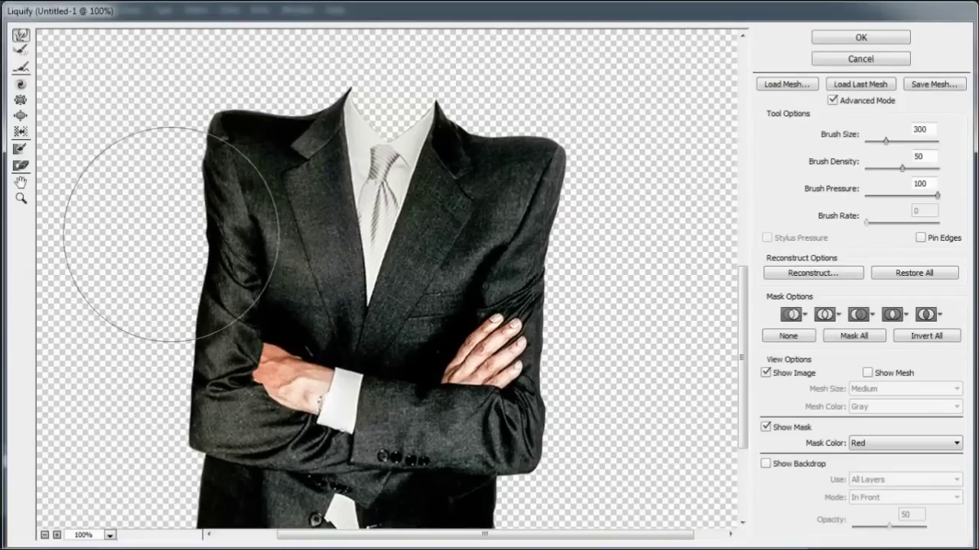
key("ctrl+minus")
left_click_drag(229, 415, 240, 419)
Step: Keep warping the suit's lower edge and shoulders, then apply the Liquify changes
key("bracketright")
key("bracketright")
key("ctrl+plus")
key("ctrl+plus")
scroll(329, 316, "up", 3)
key("bracketleft")
key("bracketleft")
key("bracketleft")
key("bracketleft")
left_click_drag(432, 256, 413, 428)
key("ctrl+minus")
key("ctrl+minus")
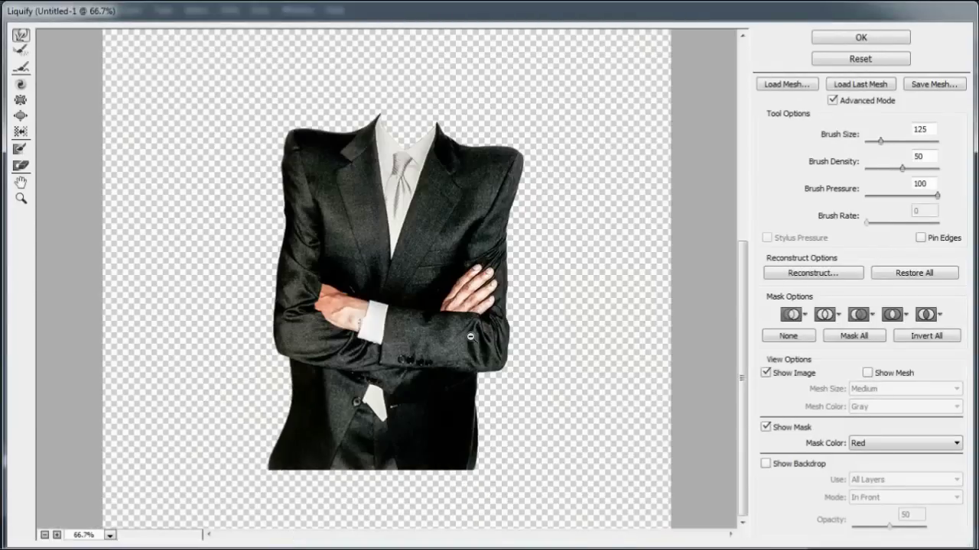
key("ctrl+plus")
left_click_drag(187, 426, 218, 405)
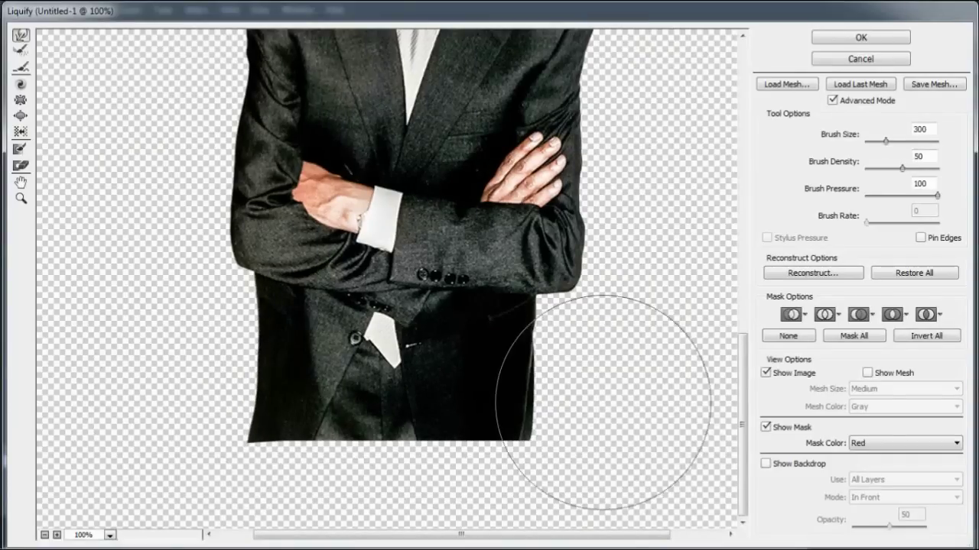
key("ctrl+minus")
key("ctrl+plus")
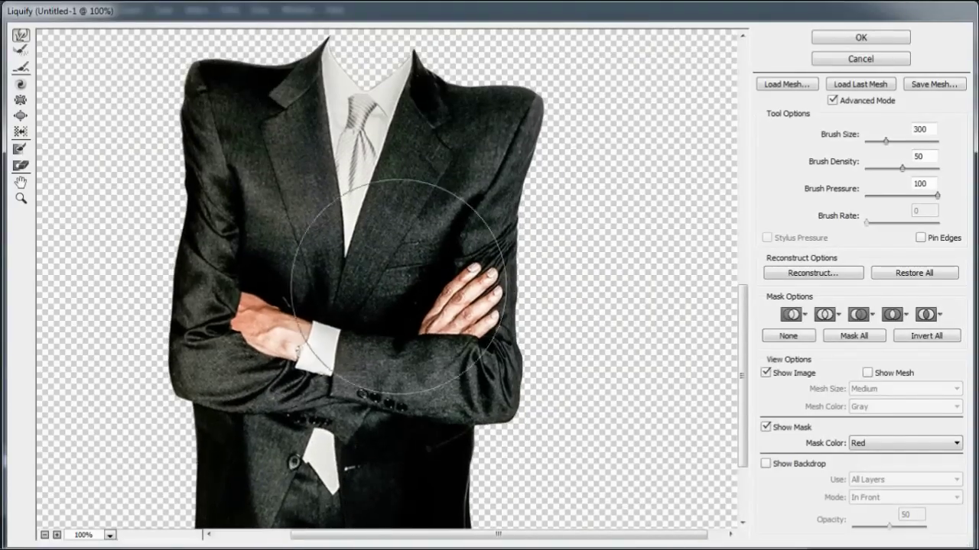
key("ctrl+minus")
left_click(826, 48)
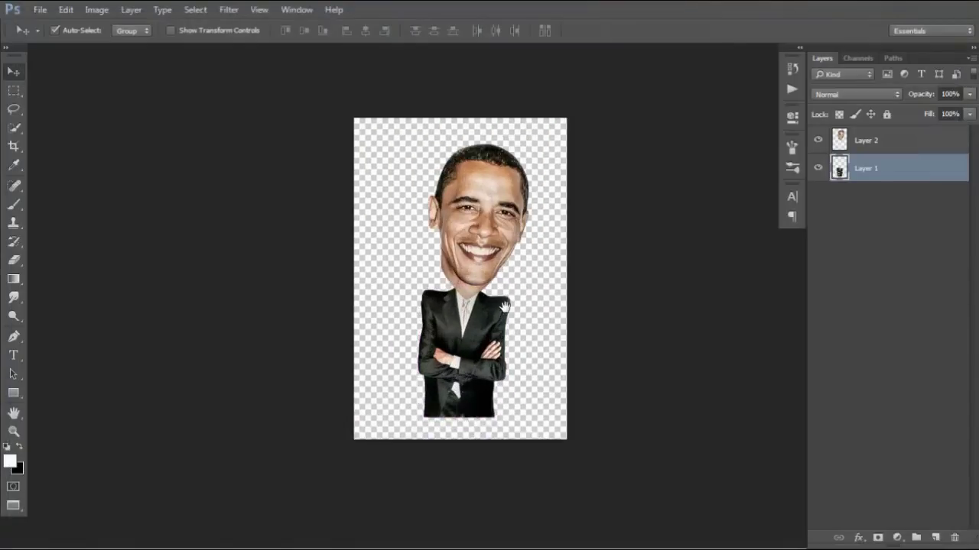
Step: Rotate the head layer about -6° and zoom in on the head
left_click(867, 139)
key("ctrl+t")
left_click_drag(506, 292, 517, 285)
key("ctrl+plus")
key("Return")
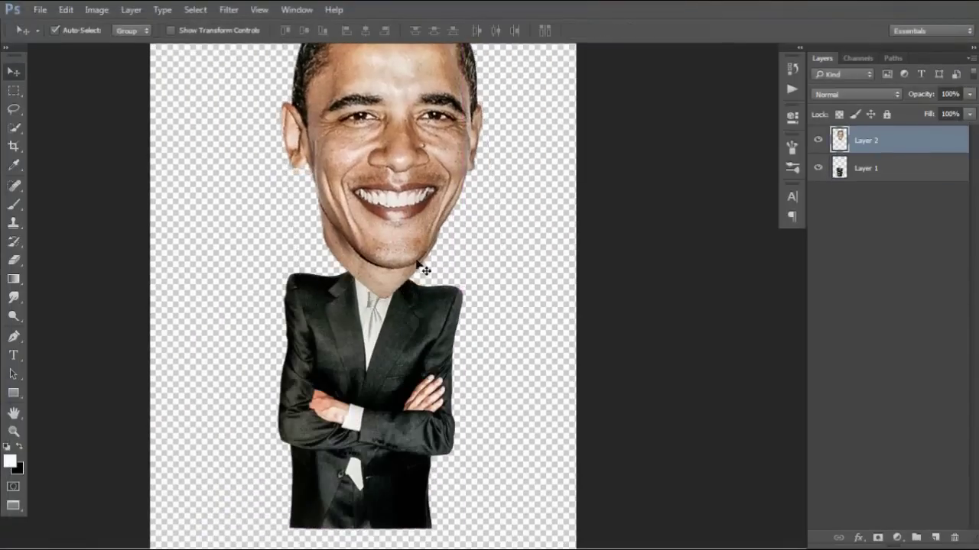
key("ctrl+plus")
left_click(232, 9)
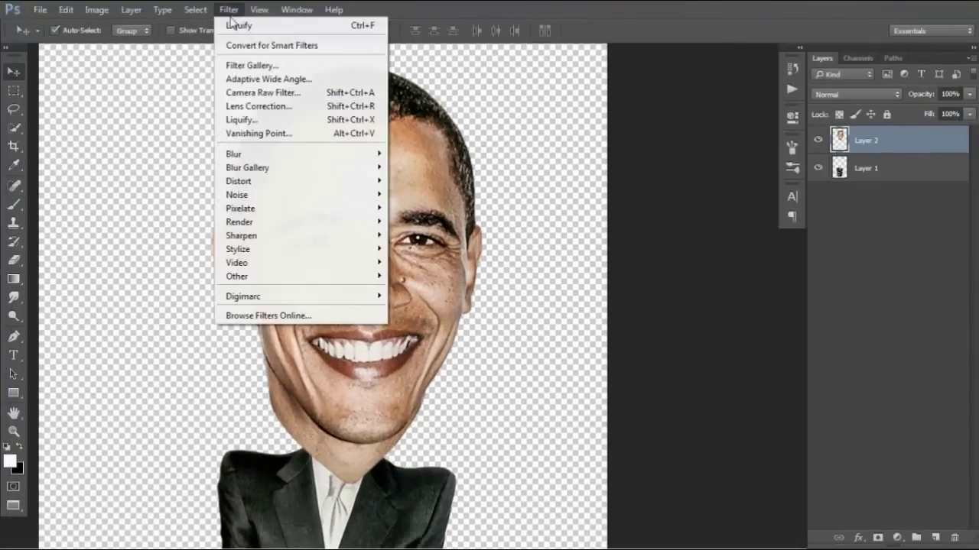
Step: Forward Warp the lower face and push the jaw line down toward the chin
scroll(373, 288, "down", 3)
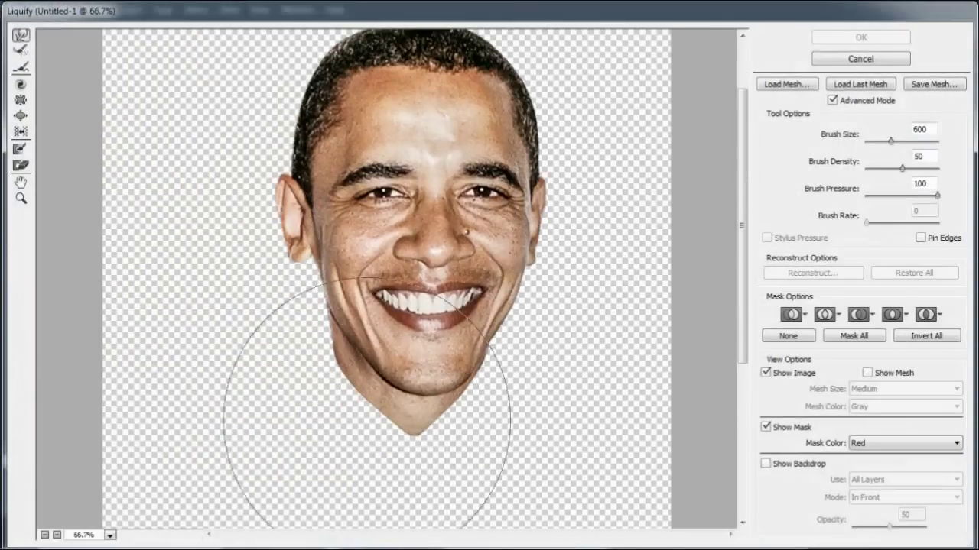
left_click_drag(367, 432, 322, 415)
key("bracketleft")
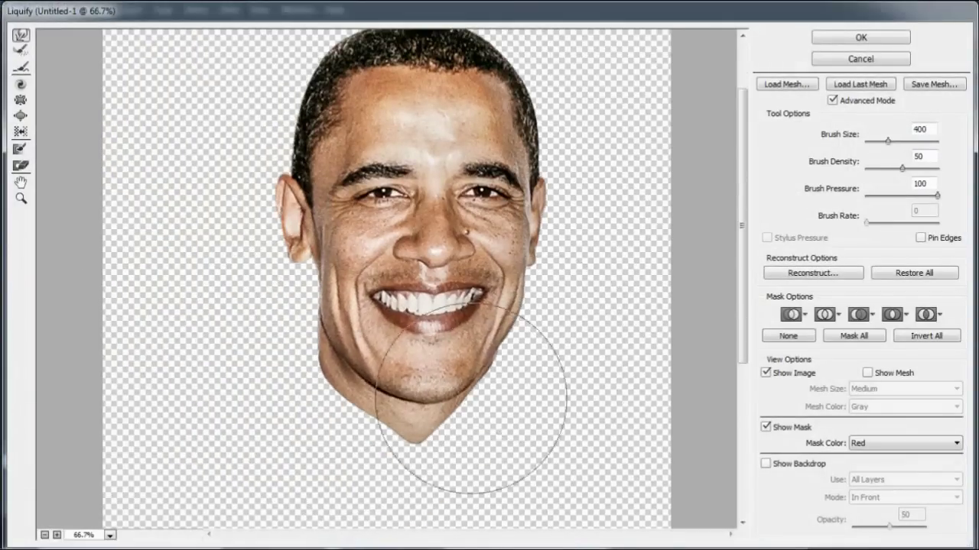
key("bracketright")
left_click_drag(522, 325, 437, 403)
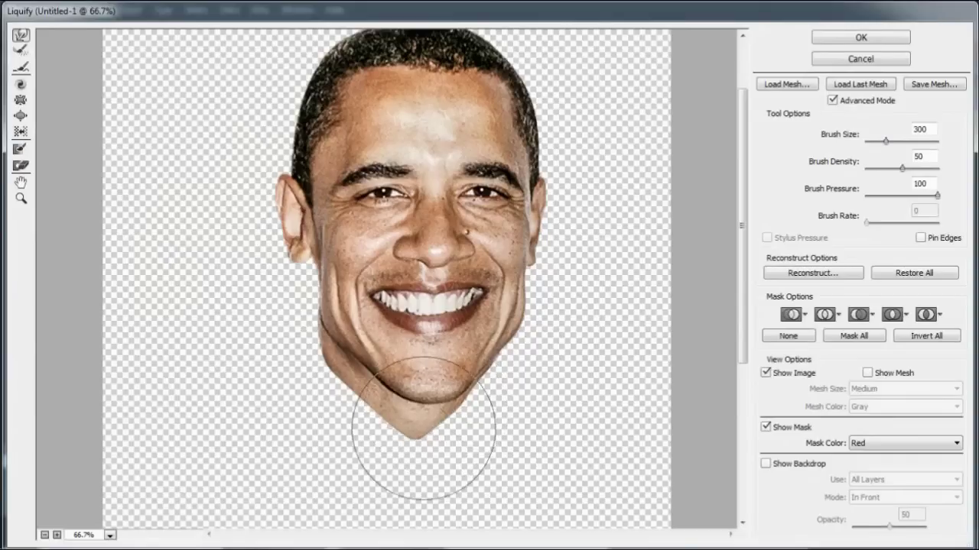
Step: Lift the left eyebrow upward with a smaller warp brush
key("ctrl+plus")
key("bracketleft")
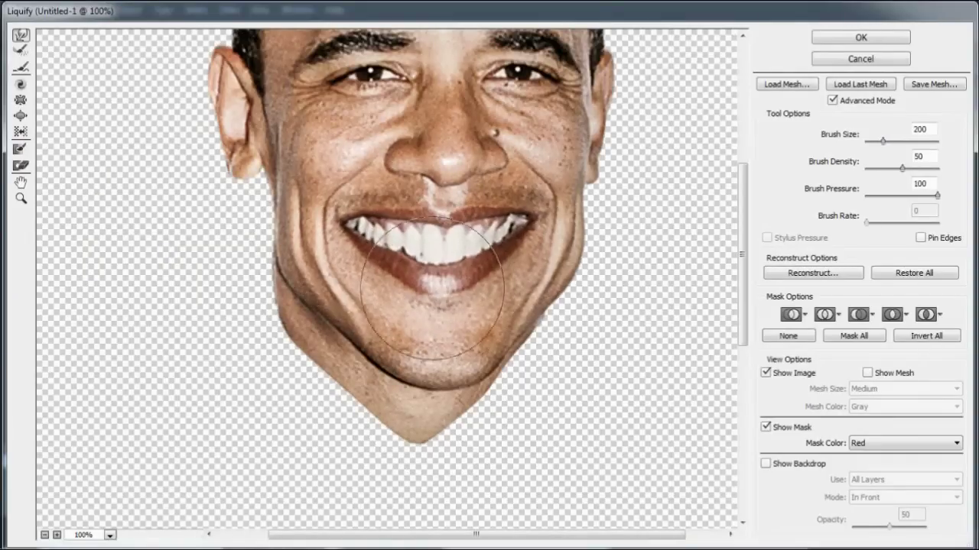
left_click(520, 270, "ctrl+alt")
key("ctrl+plus")
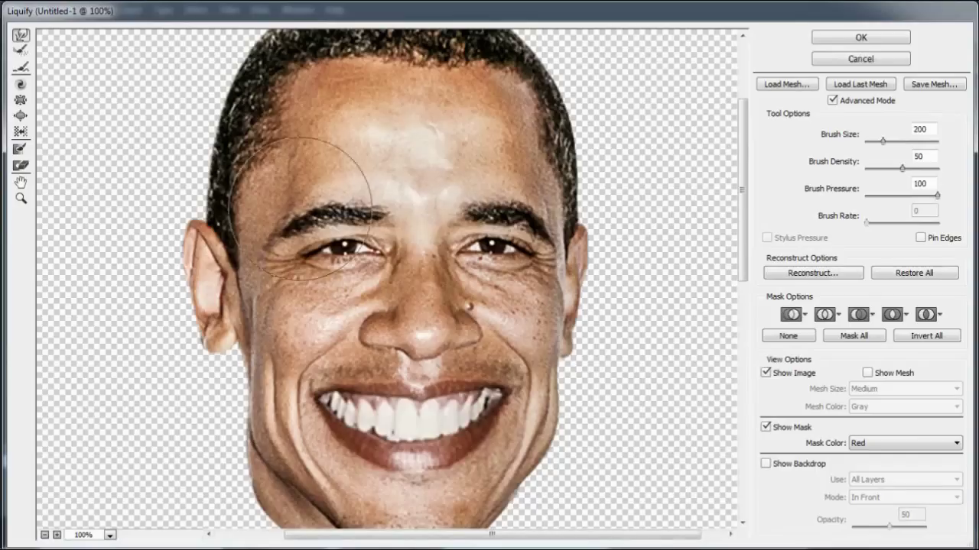
left_click_drag(322, 210, 366, 200)
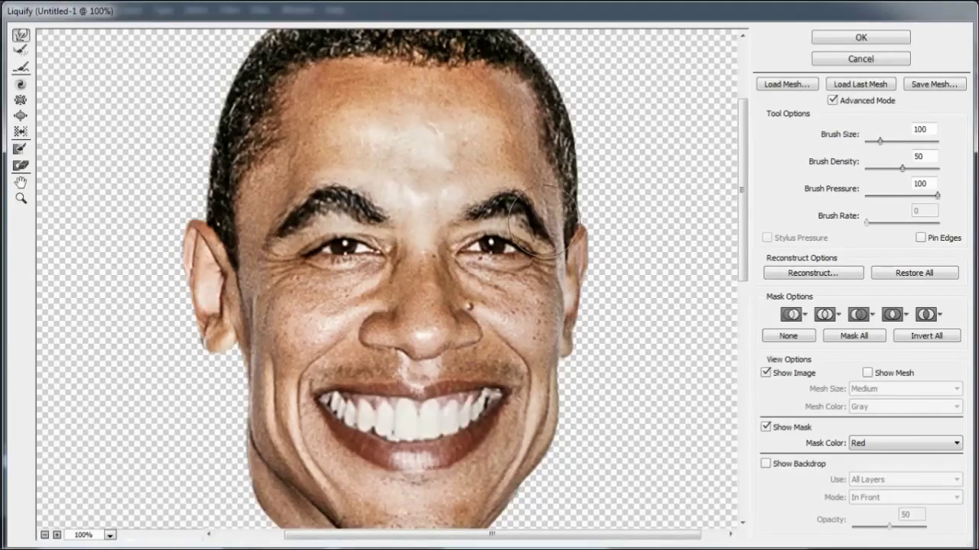
key("ctrl+minus")
key("ctrl+minus")
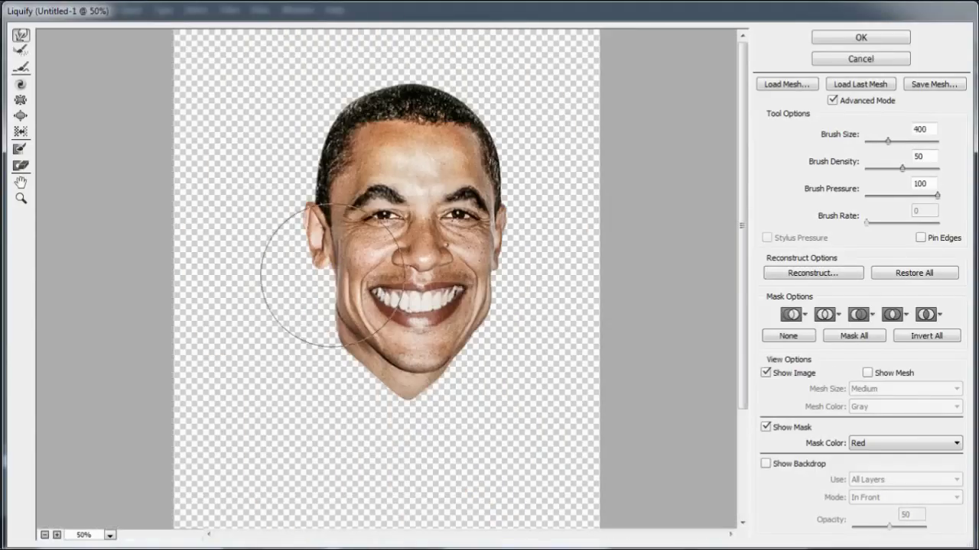
Step: Pull the chin down into a pointed tip
key("alt+space")
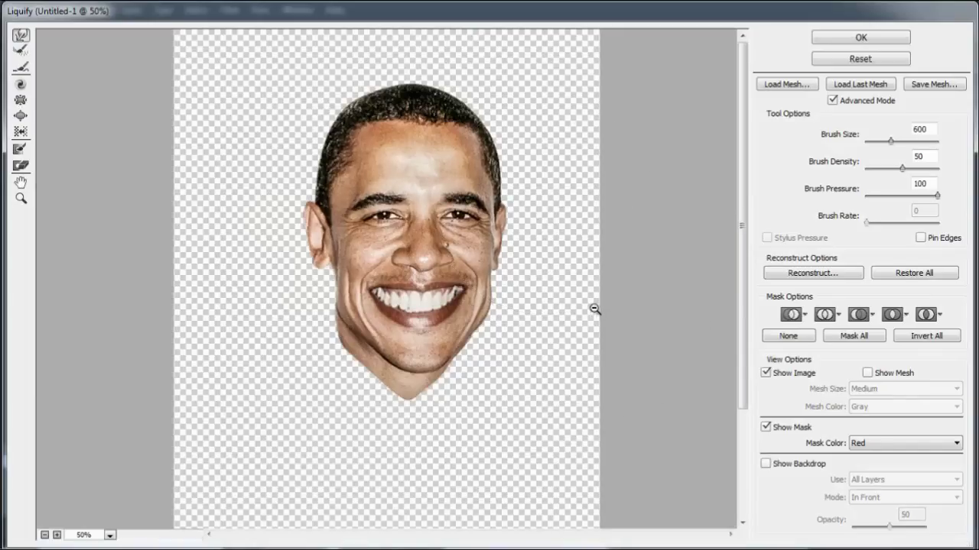
key("ctrl+plus")
key("bracketleft")
key("bracketleft")
key("bracketleft")
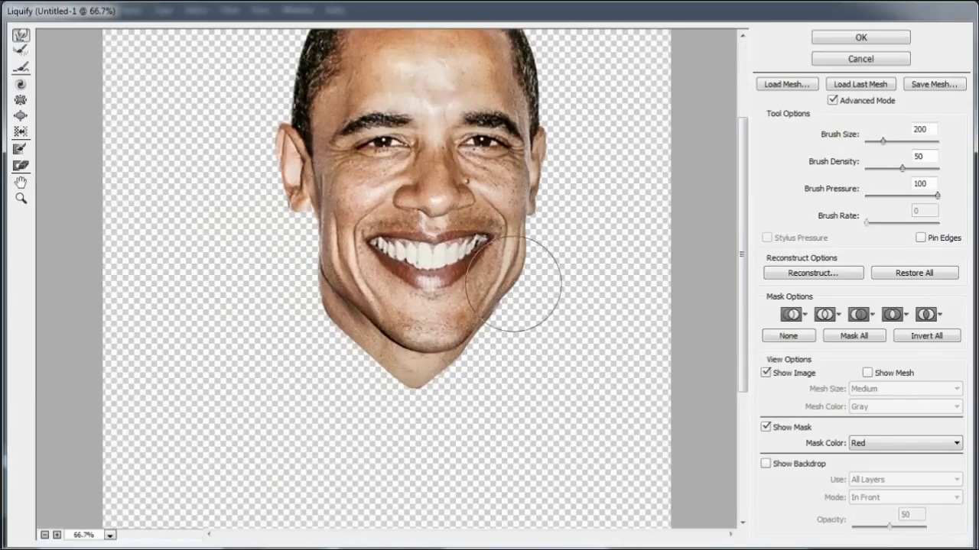
key("bracketright")
mouse_move(303, 340)
left_mouse_down()
mouse_move(349, 382)
mouse_move(467, 407)
left_mouse_up()
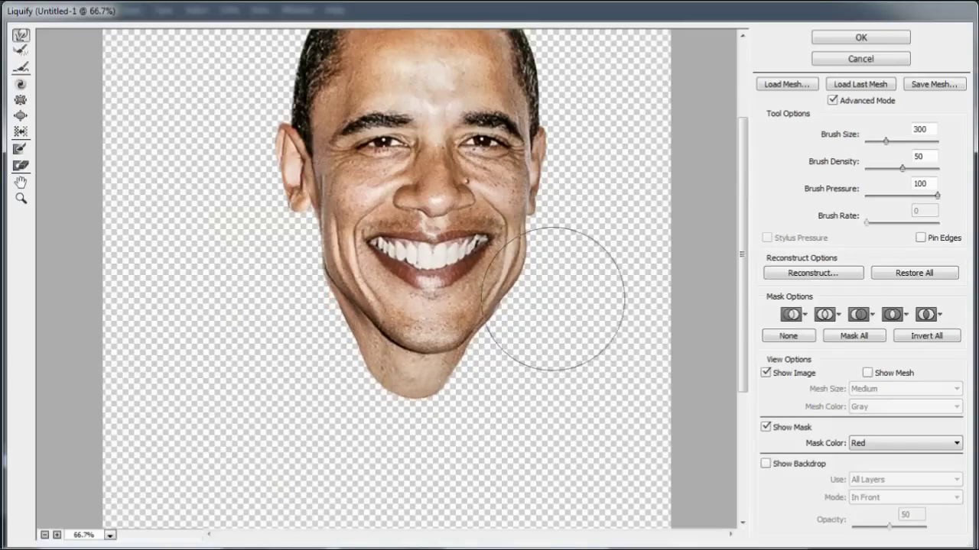
Step: With a much larger brush, nudge the hair down, stretch the face downward and apply Liquify
left_click(478, 242, "ctrl+alt")
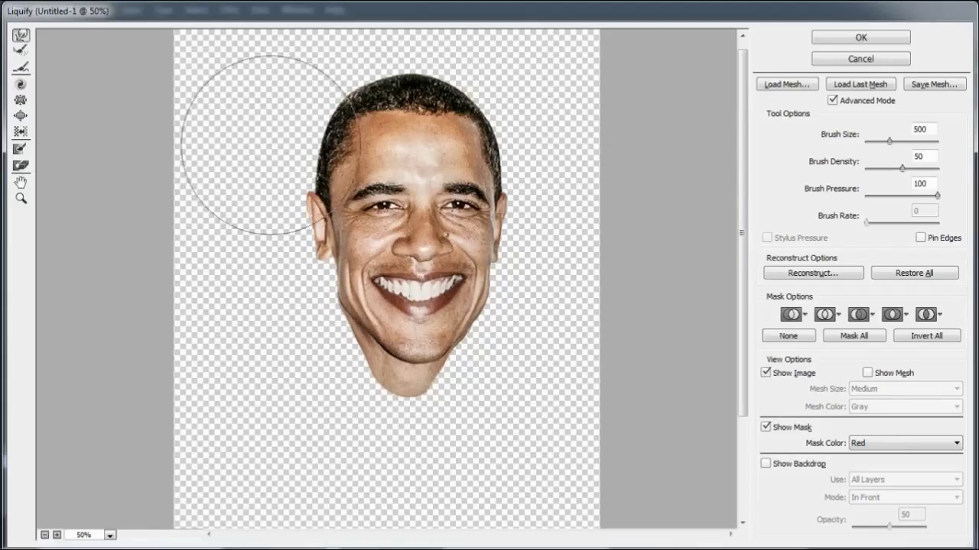
key("bracketright")
key("bracketright")
key("bracketright")
left_click_drag(442, 31, 415, 51)
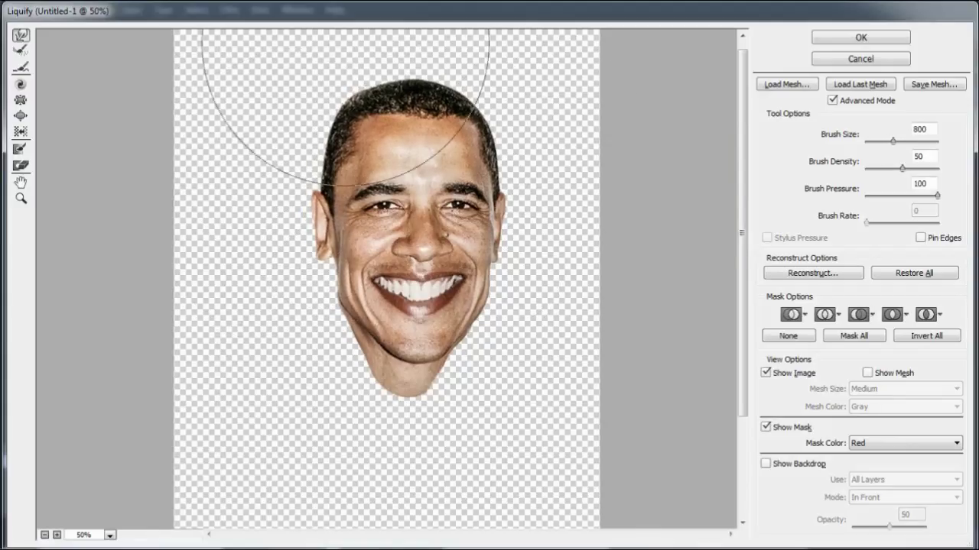
left_click_drag(352, 27, 464, 61)
left_click(848, 38)
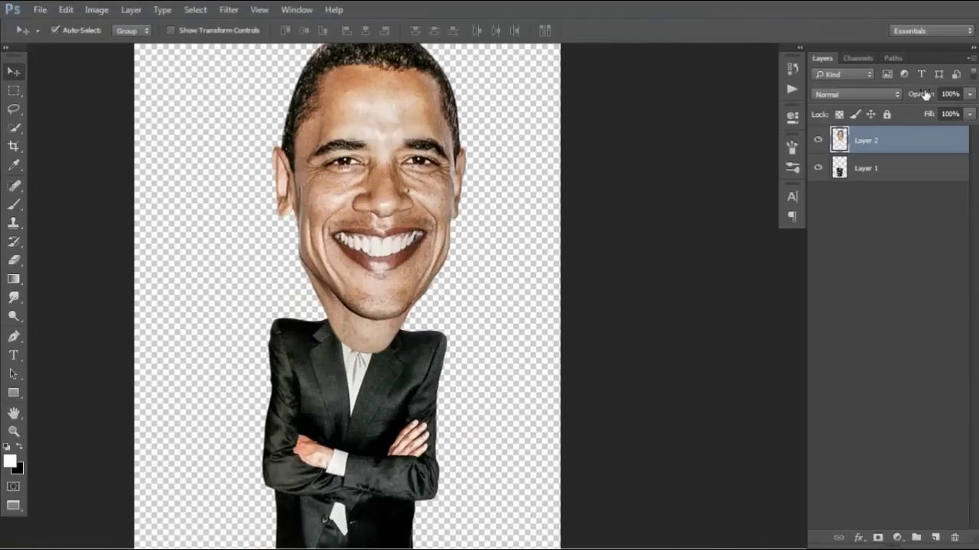
Step: Lower Layer 2's opacity and line the head up over the suit body
left_click_drag(925, 93, 899, 94)
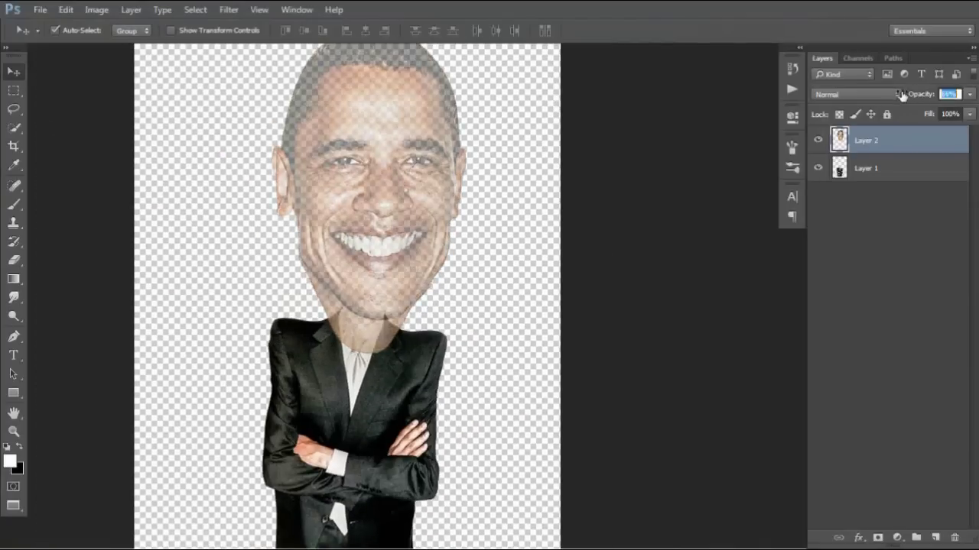
left_click_drag(386, 193, 359, 164)
left_click(411, 310, "ctrl")
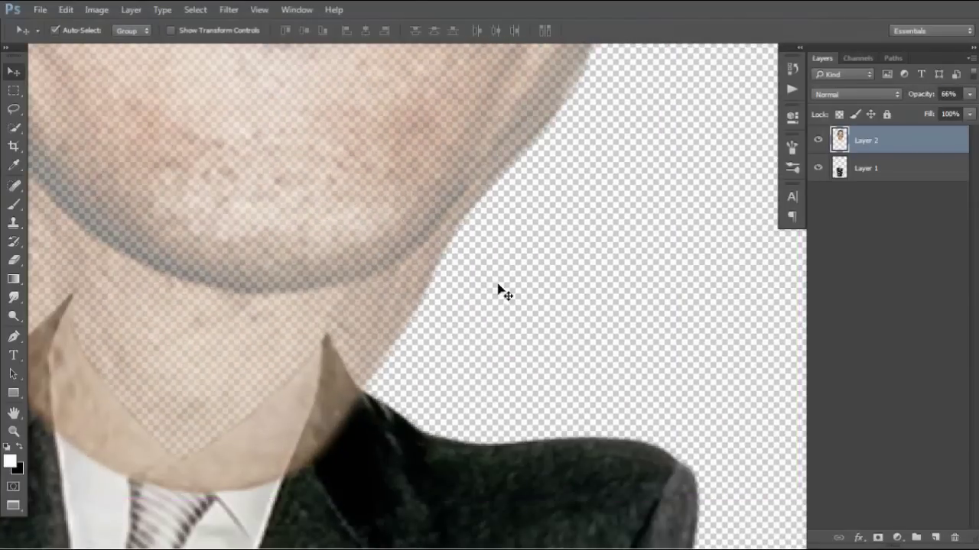
key("p")
left_click_drag(921, 93, 928, 98)
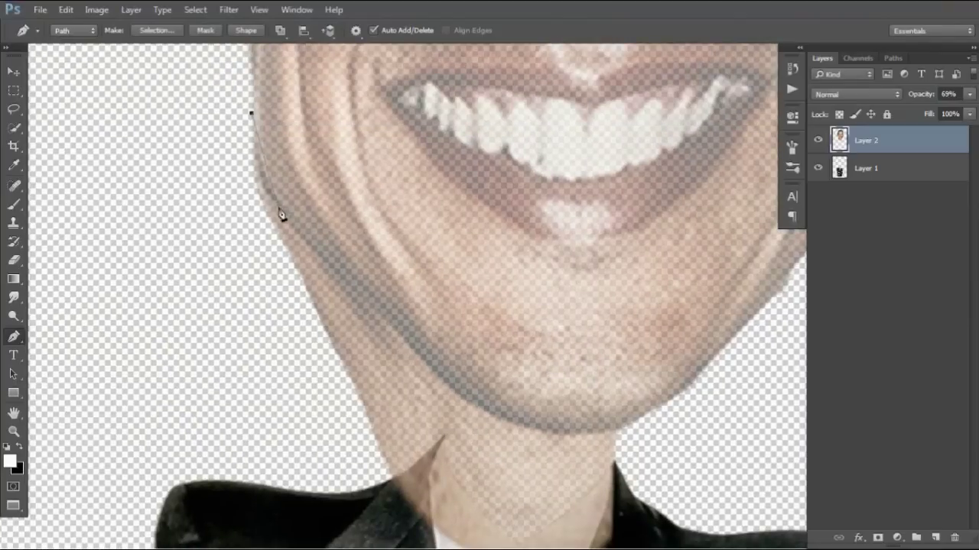
Step: Move Layer 2 beneath Layer 1 so the collar overlaps the neck
scroll(321, 253, "down", 2)
scroll(357, 295, "down", 1)
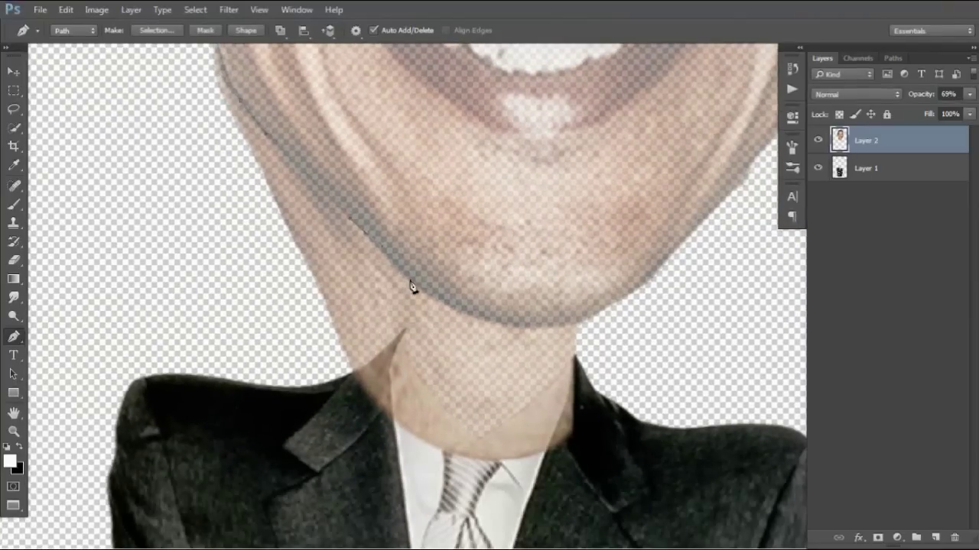
scroll(344, 448, "down", 3, "alt")
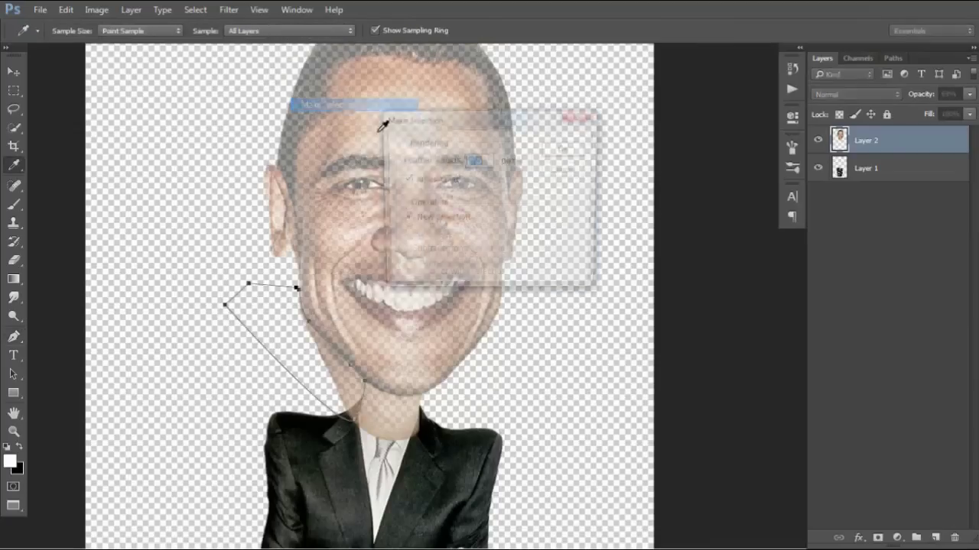
left_click_drag(867, 140, 907, 184)
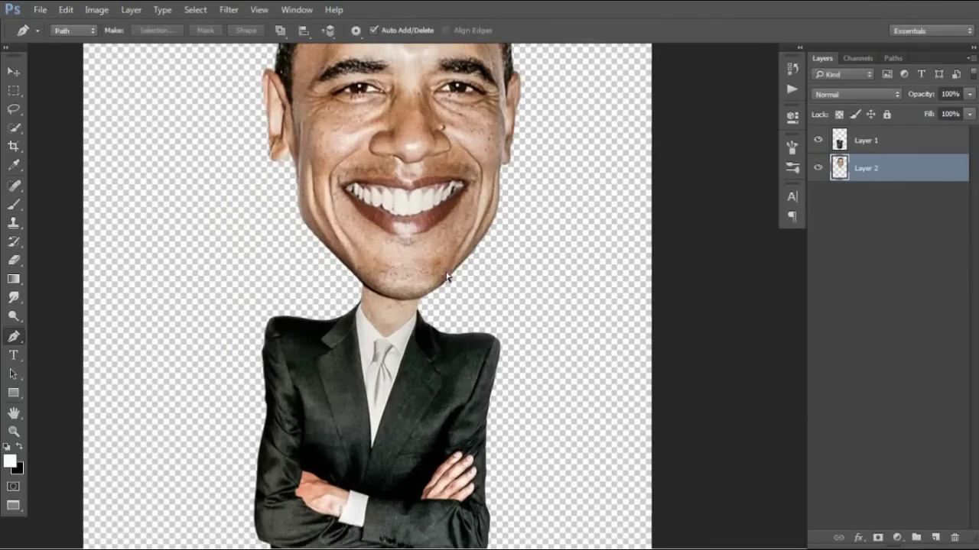
Step: Free Transform Layer 2 to nudge the head slightly upward
key("ctrl+t")
mouse_move(430, 258)
left_mouse_down()
mouse_move(430, 273)
mouse_move(398, 258)
left_mouse_up()
scroll(405, 271, "up", 3, "alt")
scroll(393, 252, "down", 3)
key("Return")
Step: Free Transform Layer 1 to squash the suit body shorter from the bottom
key("p")
key("v")
left_click(867, 140)
key("ctrl+t")
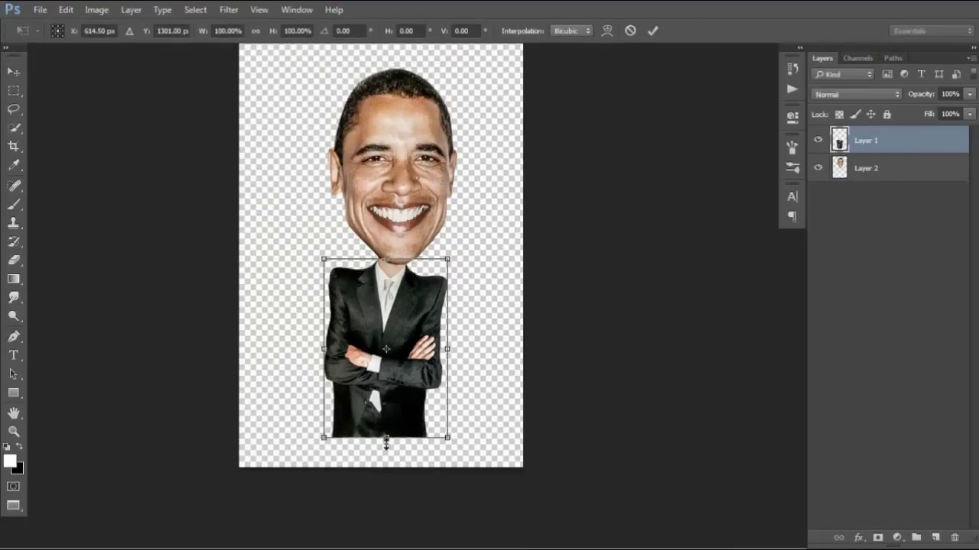
left_click_drag(385, 441, 380, 411)
key("Return")
scroll(433, 287, "up", 2, "alt")
scroll(432, 286, "up", 2, "alt")
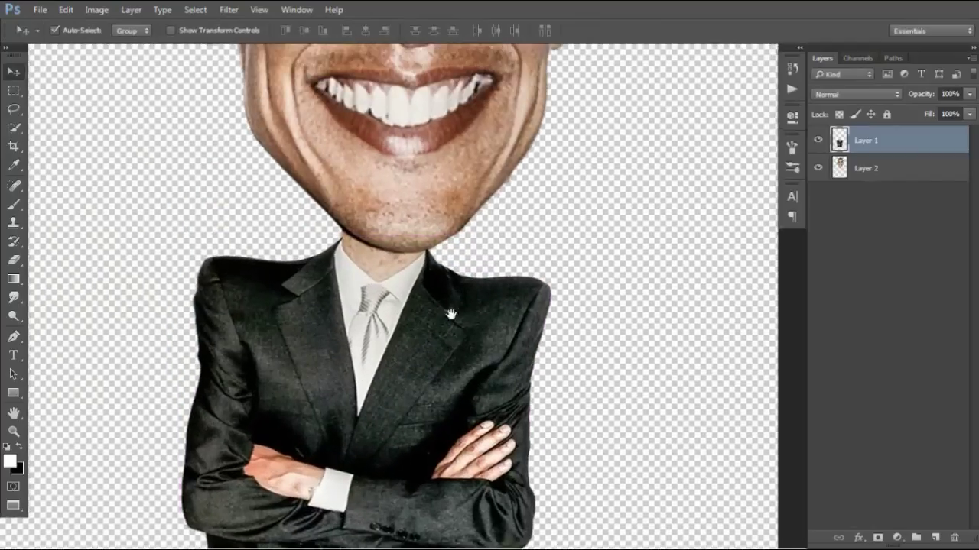
Step: Move the head layer up so the chin meets the collar
scroll(433, 287, "up", 2, "alt")
scroll(433, 287, "up", 1, "alt")
left_click_drag(426, 223, 428, 203)
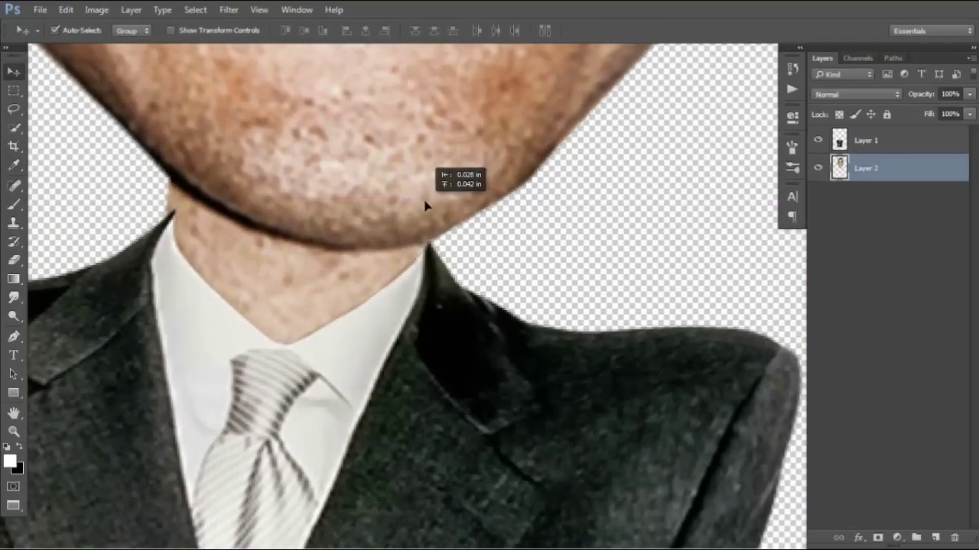
left_click_drag(225, 224, 299, 236)
Step: Turn the chin pen path into a selection and erase the stray edge beside the neck
key("p")
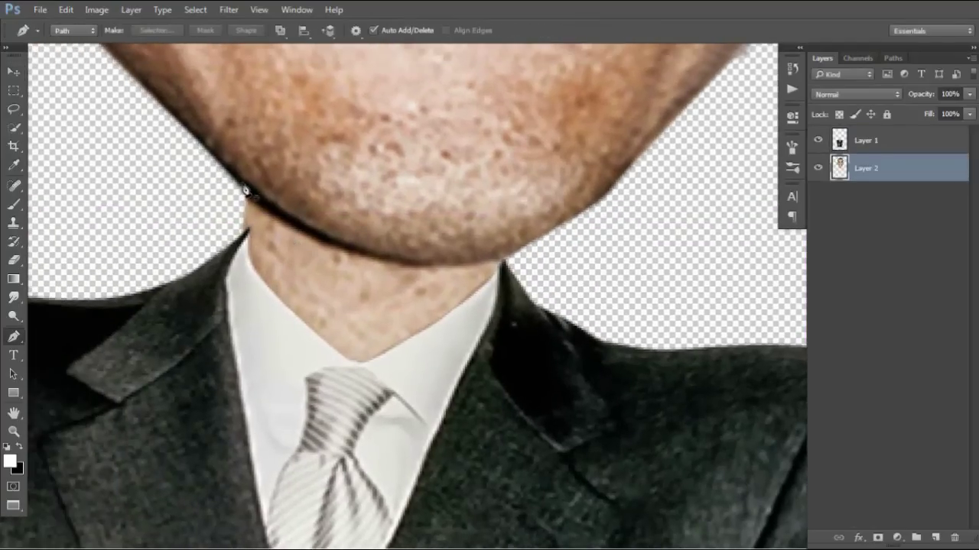
right_click(231, 222)
left_click(317, 280)
left_click(573, 161)
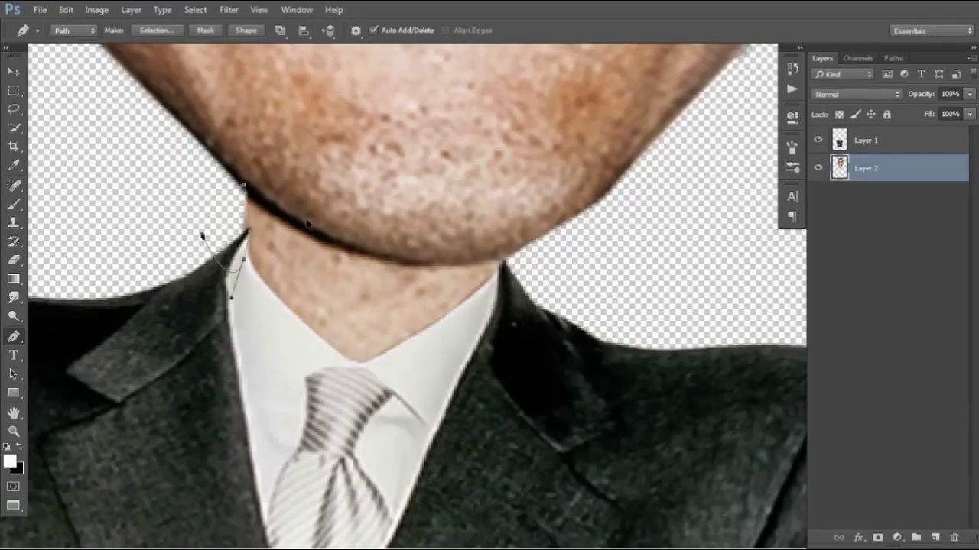
key("e")
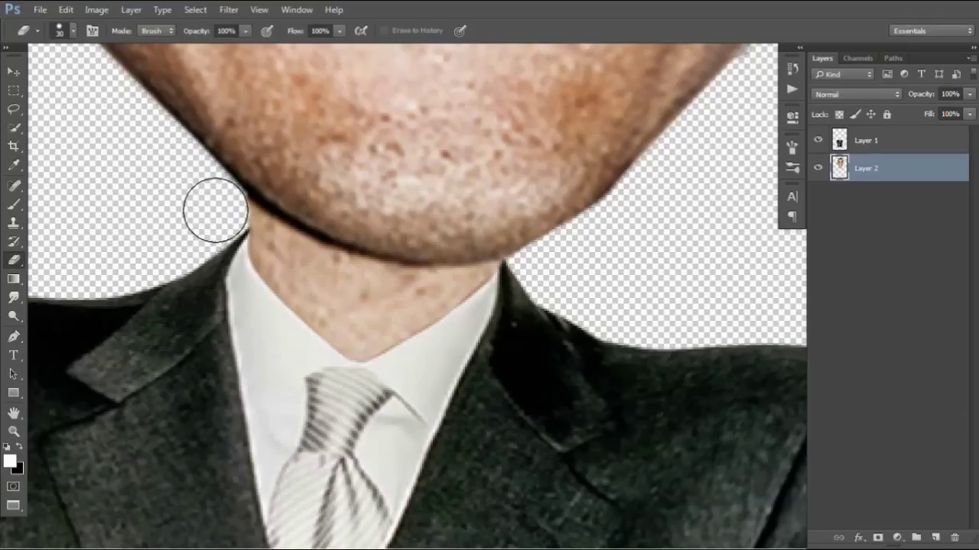
key("ctrl+minus")
key("ctrl+minus")
left_click(866, 140, "shift")
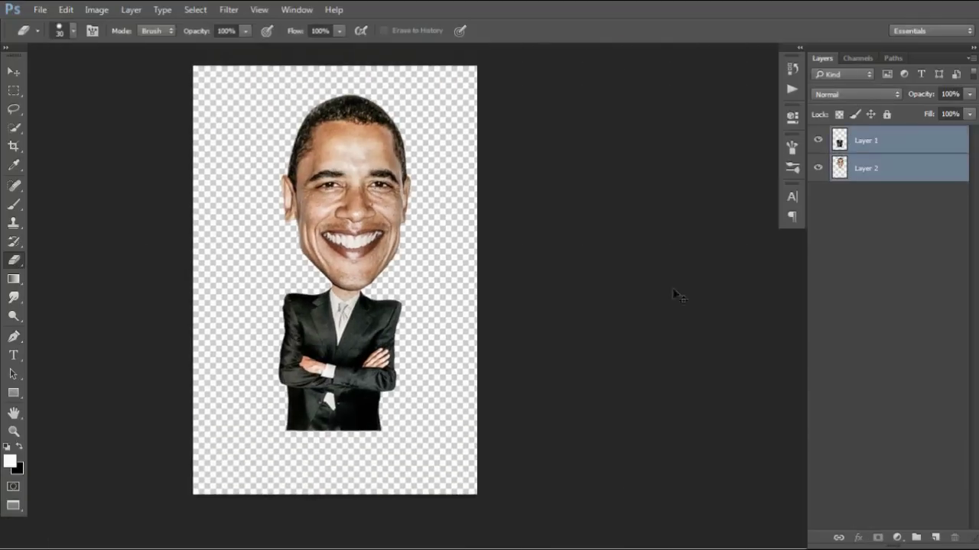
Step: Free Transform both figure layers to enlarge the figure and raise it
key("ctrl+t")
left_click_drag(426, 360, 436, 400)
left_click_drag(366, 120, 393, 103)
mouse_move(382, 164)
left_mouse_down()
mouse_move(396, 251)
mouse_move(406, 229)
left_mouse_up()
left_click_drag(426, 284, 430, 283)
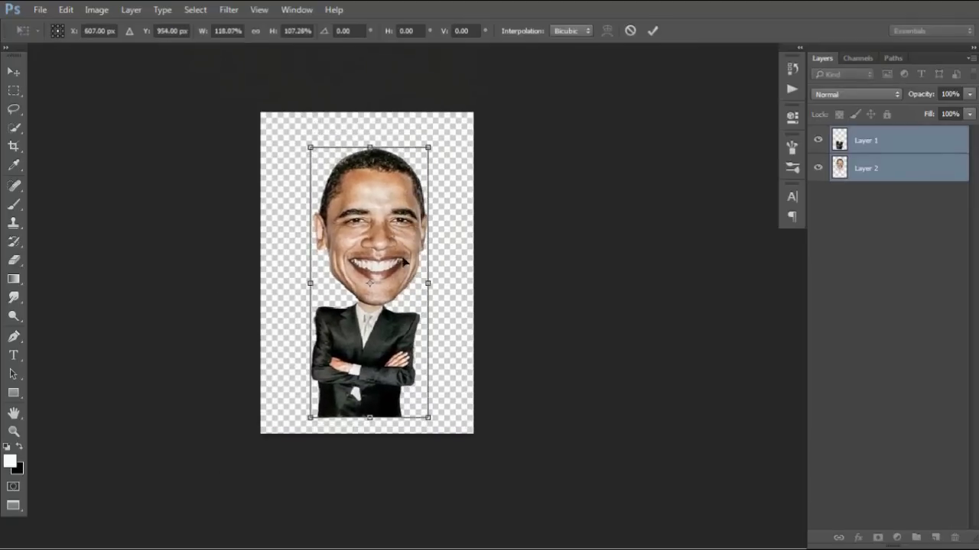
key("Return")
Step: Add a dark Solid Color fill layer and move it to the bottom of the stack
left_click(896, 538)
left_click(896, 273)
left_click(891, 142)
left_click_drag(902, 140, 922, 210)
scroll(412, 270, "up", 3)
scroll(471, 273, "up", 2)
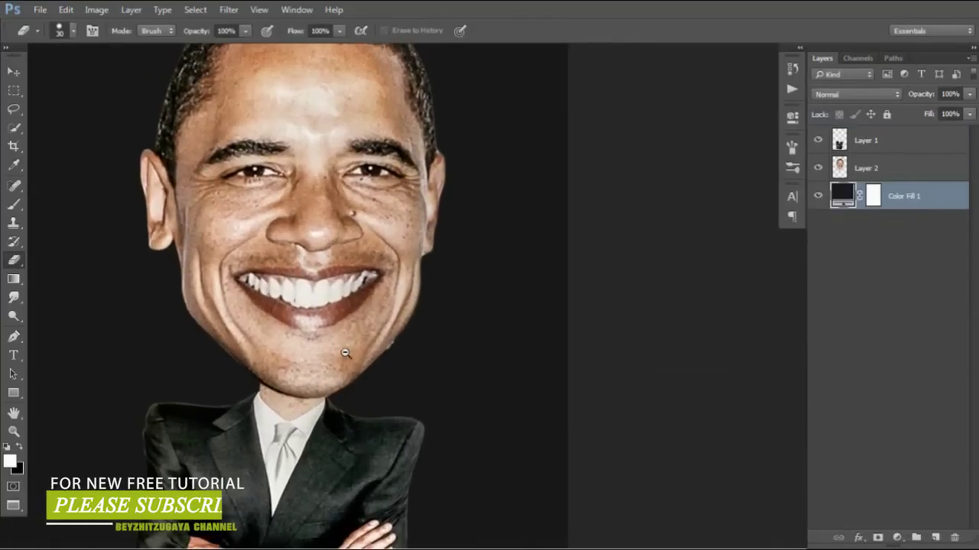
scroll(380, 356, "up", 2)
Step: On the head layer, trace a pen outline around the jaw, nose, ear and eye
left_click(858, 165)
key("p")
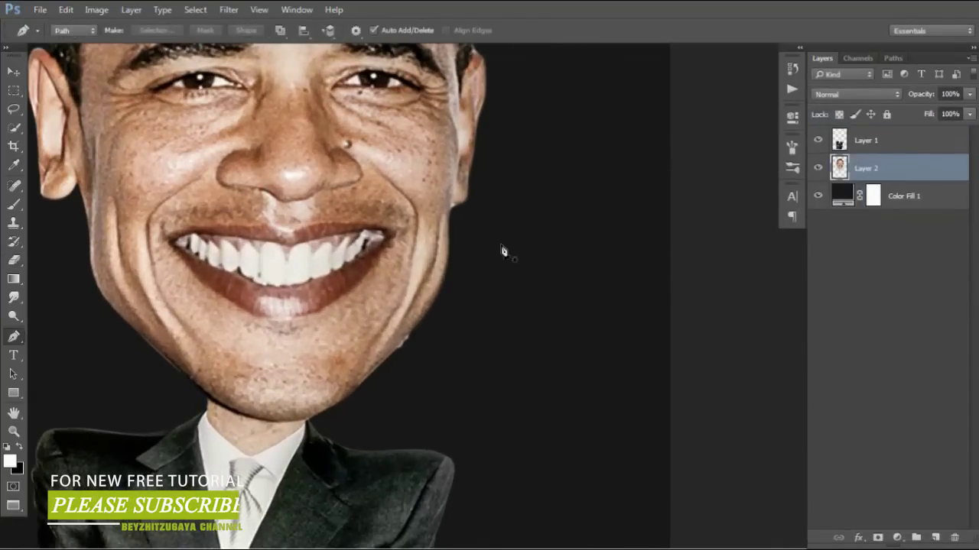
scroll(504, 251, "up", 3)
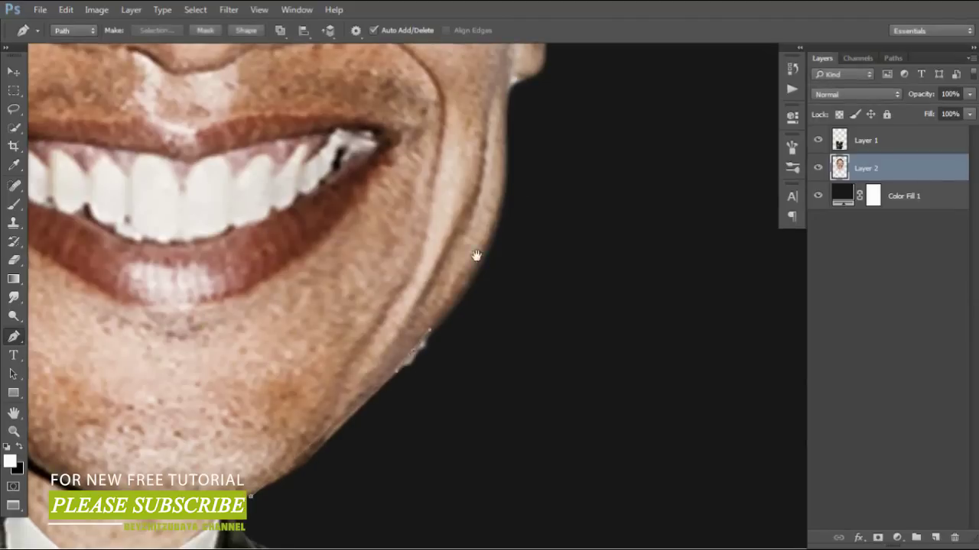
left_click_drag(475, 255, 407, 370)
left_click_drag(468, 193, 468, 289)
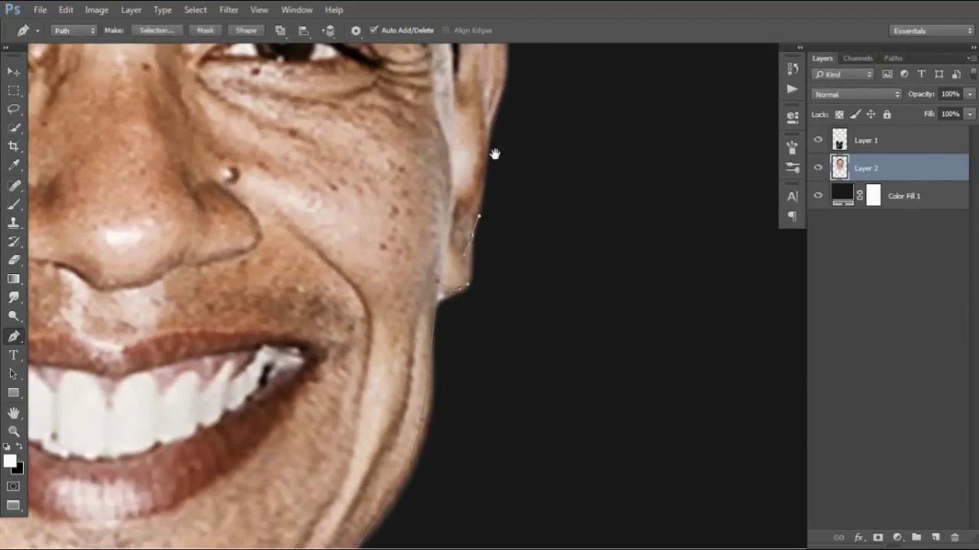
left_click_drag(495, 154, 519, 257)
left_click_drag(532, 143, 454, 228)
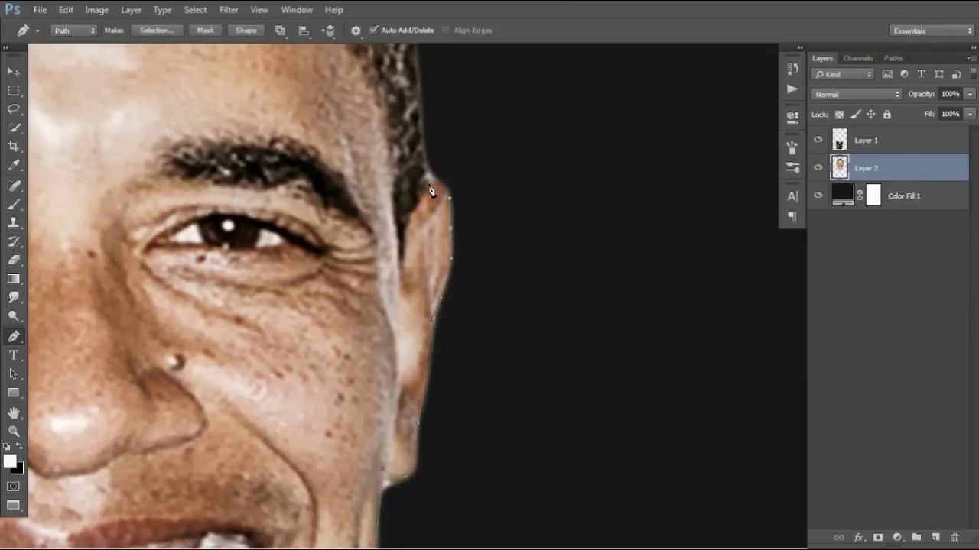
scroll(428, 189, "down", 2)
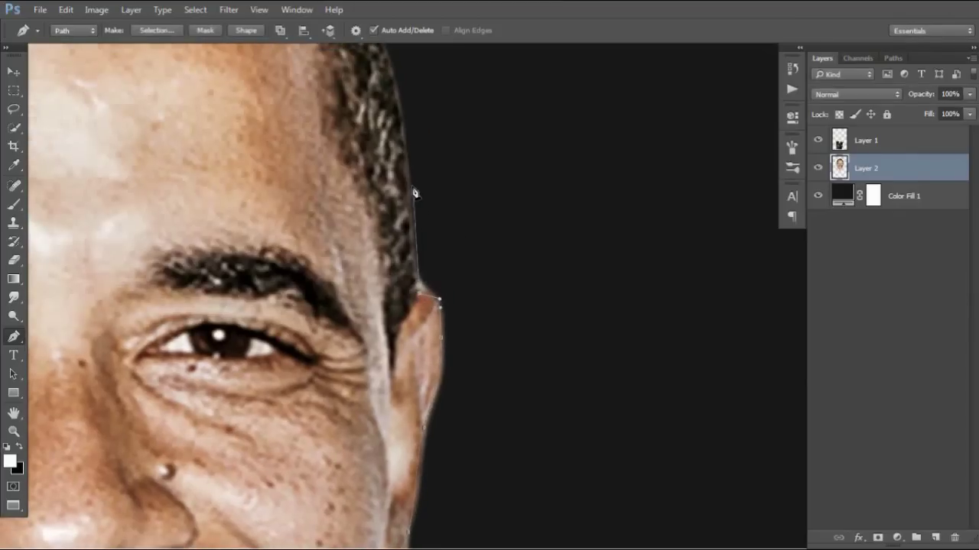
scroll(443, 173, "down", 2)
scroll(444, 173, "down", 2)
Step: Close the outline path and convert it into a selection
left_click(500, 288)
right_click(460, 256)
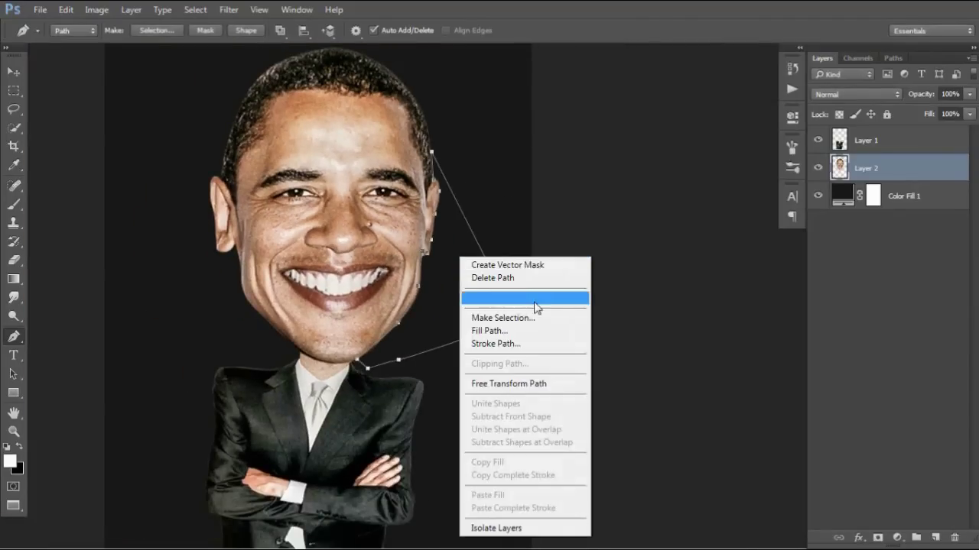
left_click(526, 317)
key("Return")
Step: Change the Color Fill 1 background to light grey
double_click(843, 197)
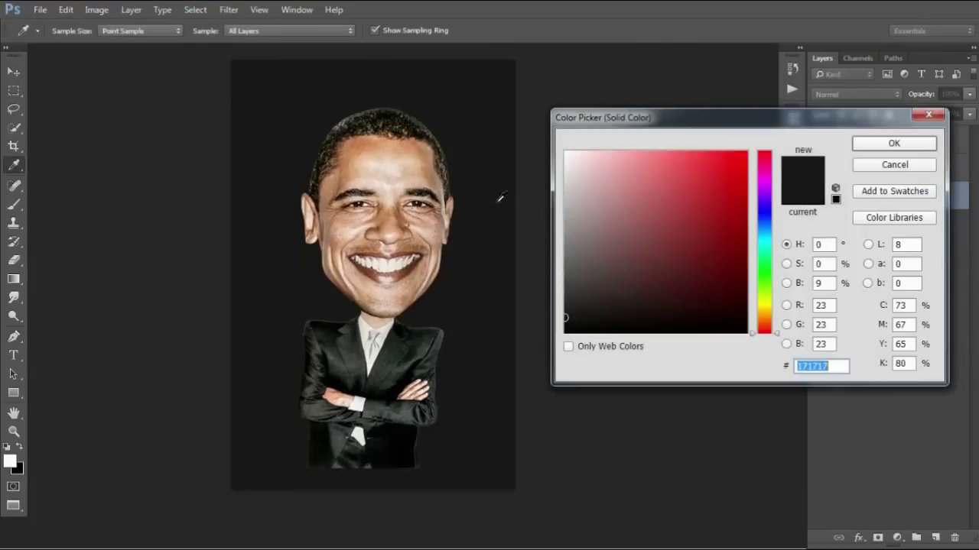
left_click_drag(597, 168, 566, 203)
left_click(893, 144)
Step: Free Transform Layers 1 and 2 together to move the figure lower
left_click(895, 168, "shift")
key("ctrl+t")
left_click_drag(440, 379, 441, 398)
key("Return")
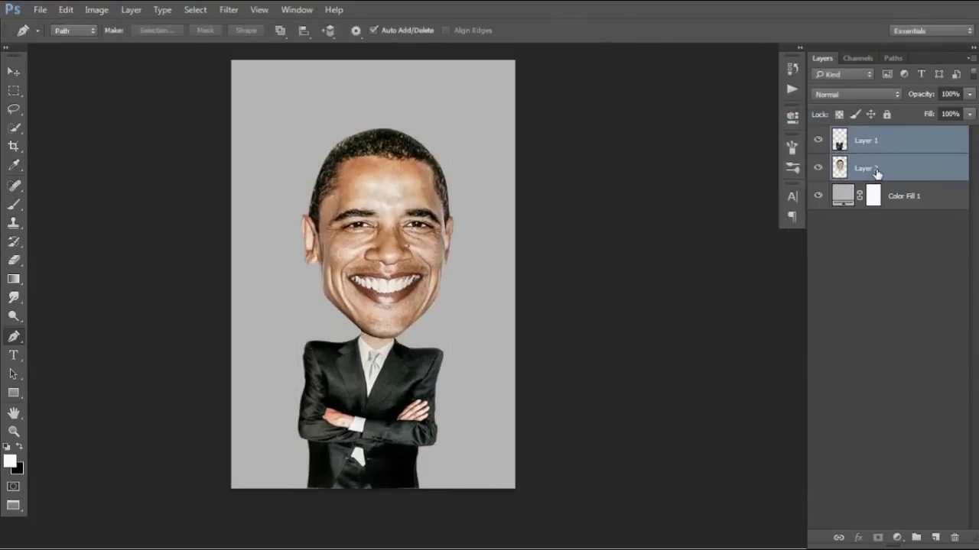
left_click(892, 150)
Step: Merge the figure layers, duplicate the result and rename the original MASTER
right_click(902, 151)
left_click(803, 434)
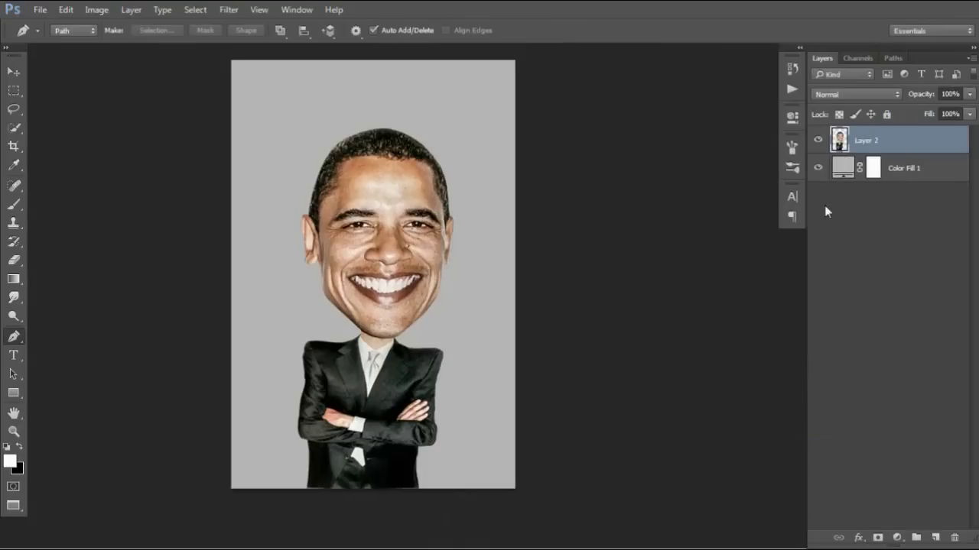
key("ctrl+j")
double_click(868, 168)
type("MASTER")
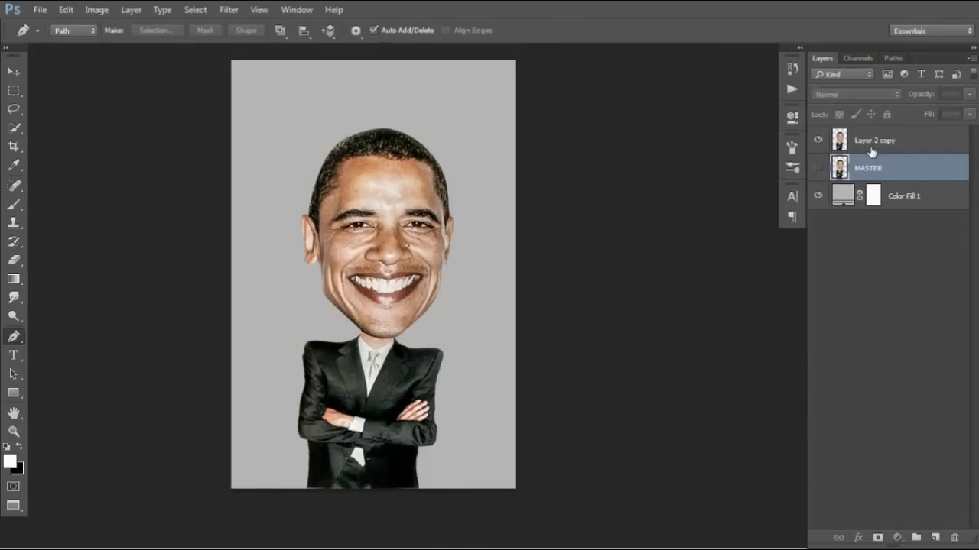
left_click(871, 149)
Step: Apply Filter Gallery's Artistic Paint Daubs with reduced Sharpness to the copy
left_click(237, 17)
left_click(302, 67)
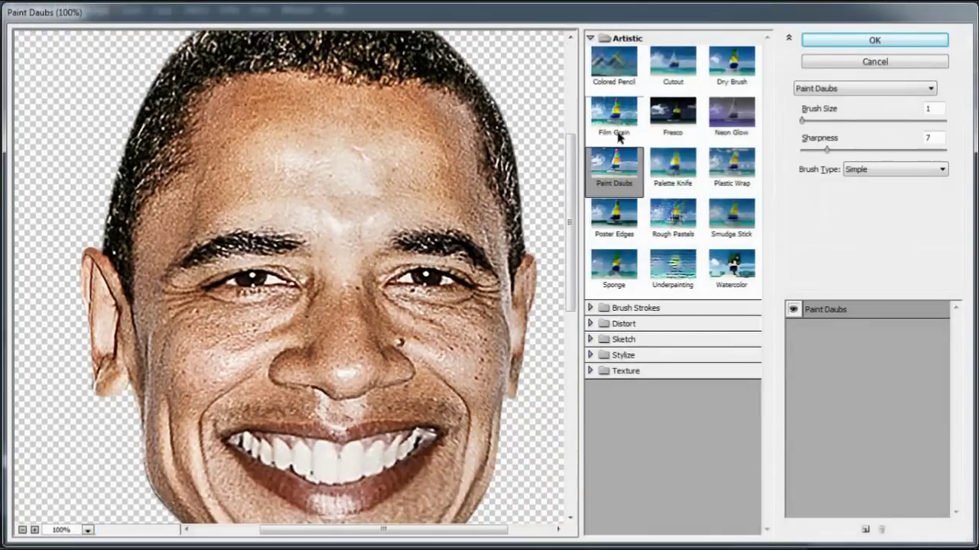
left_click(614, 113)
left_click(673, 113)
left_click(627, 122)
left_click(627, 172)
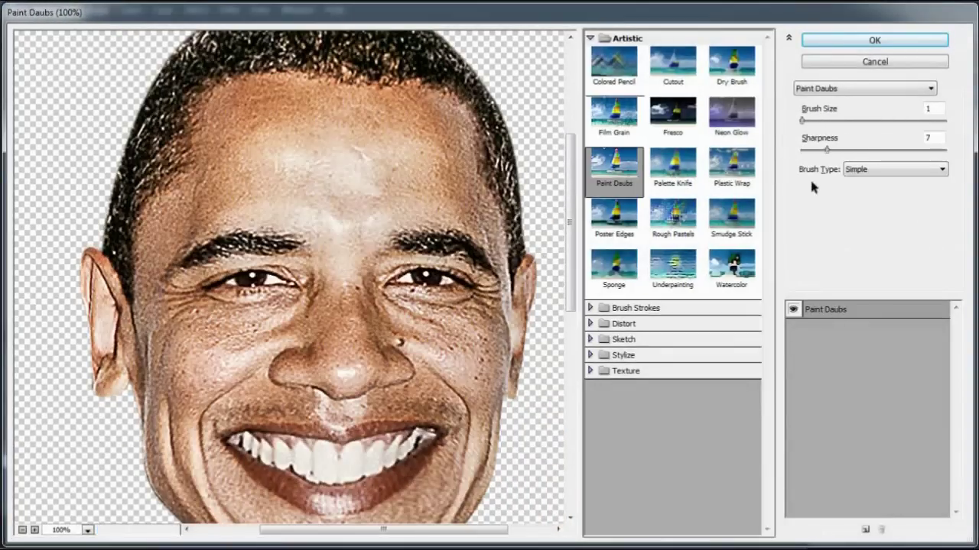
left_click_drag(827, 149, 816, 152)
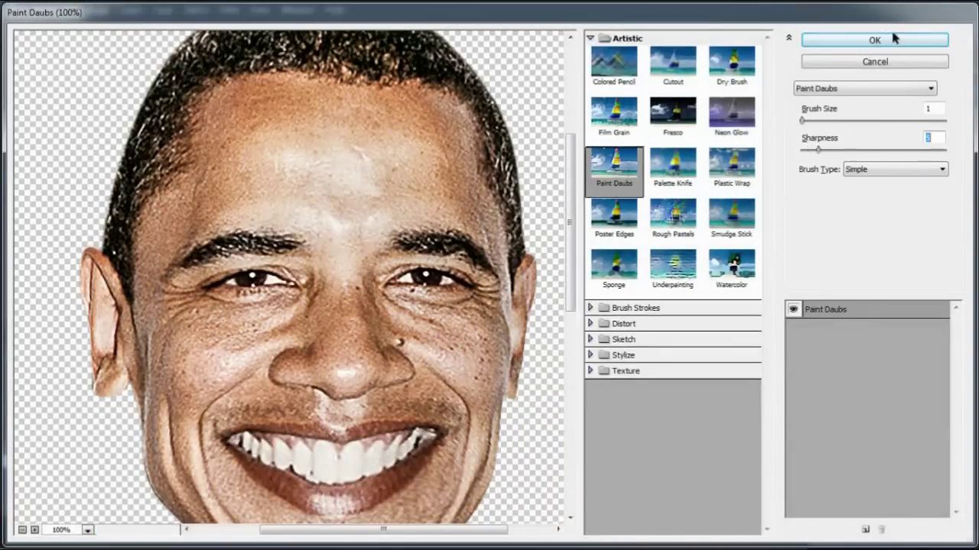
left_click(891, 40)
left_click(14, 301)
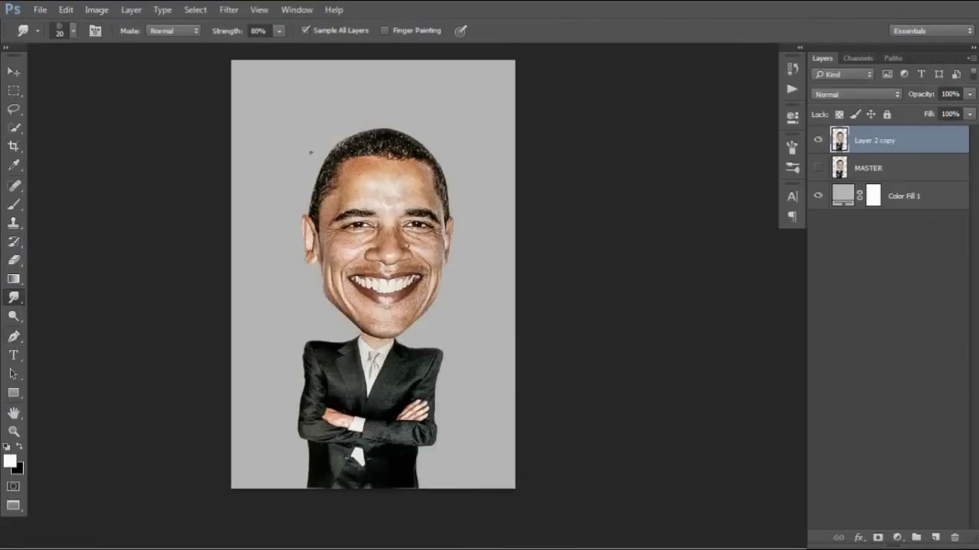
Step: Load a brush set, pick the textured 104 px smudge brush, zoom in and add a new layer
right_click(462, 242)
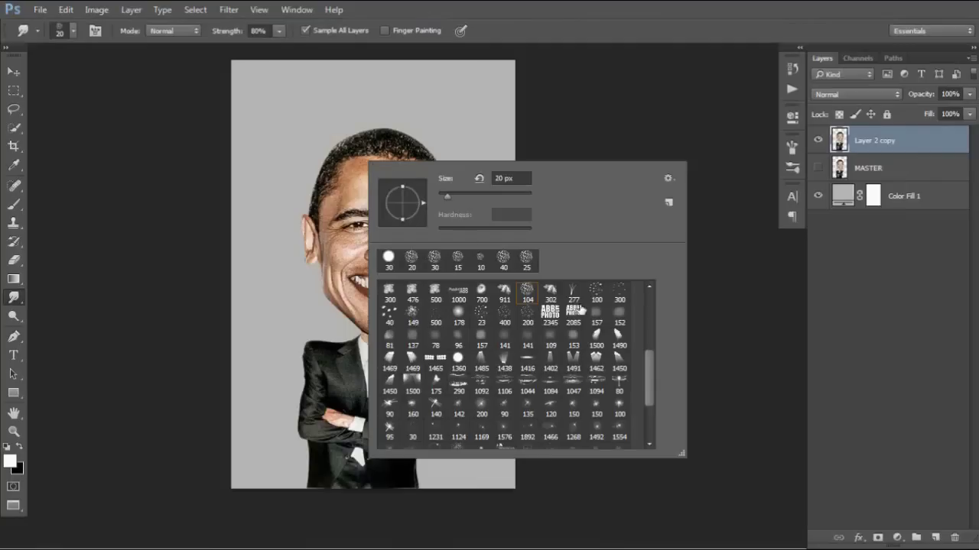
left_click(667, 178)
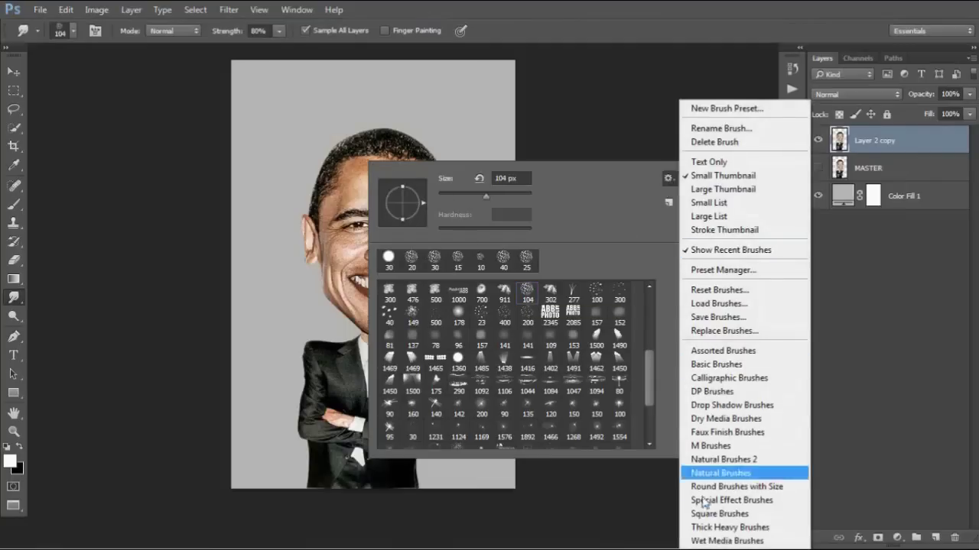
double_click(526, 290)
key("ctrl+plus")
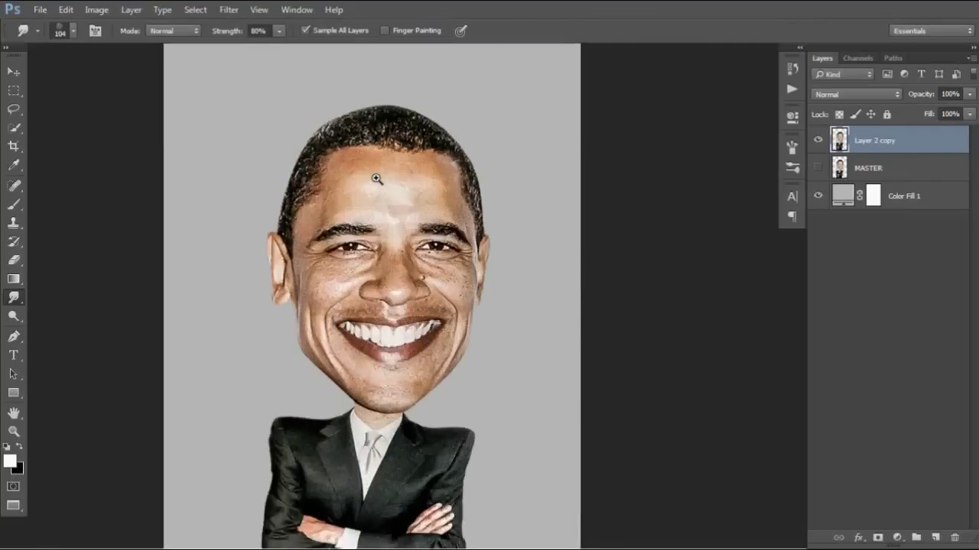
key("ctrl+plus")
left_click(934, 537)
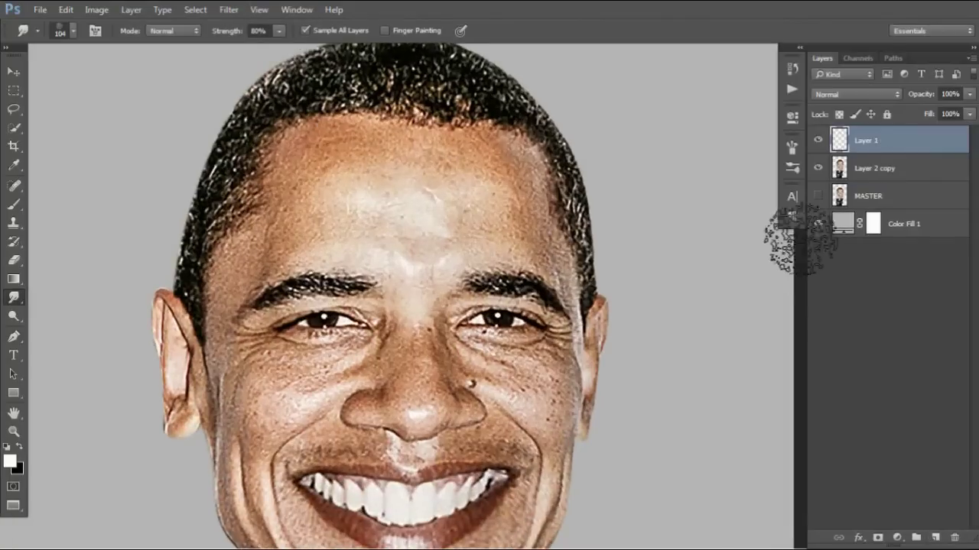
Step: Hide Color Fill 1 and smudge the skin across the forehead with a smaller brush
left_click(818, 223)
key("bracketleft")
key("bracketleft")
key("bracketleft")
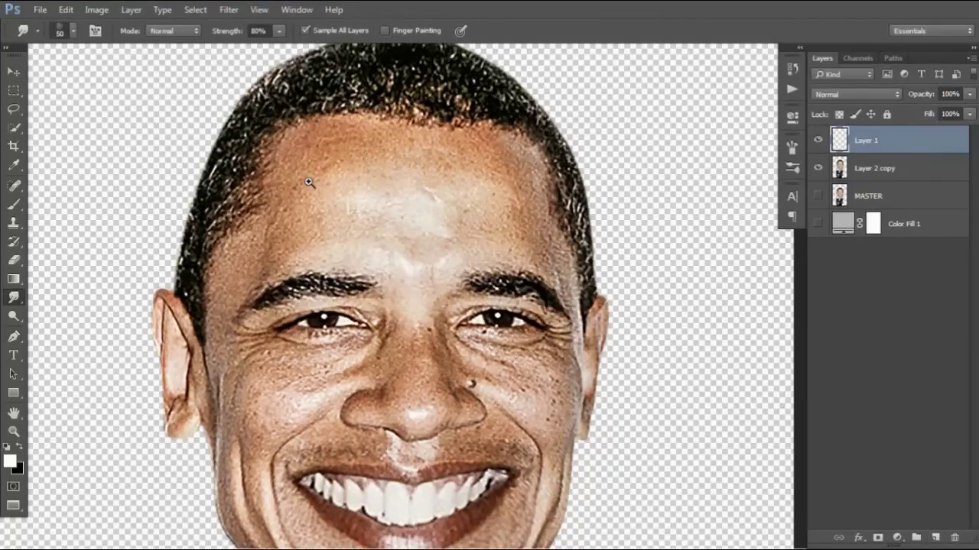
left_click(309, 182)
mouse_move(267, 204)
left_mouse_down()
mouse_move(492, 192)
mouse_move(302, 122)
left_mouse_up()
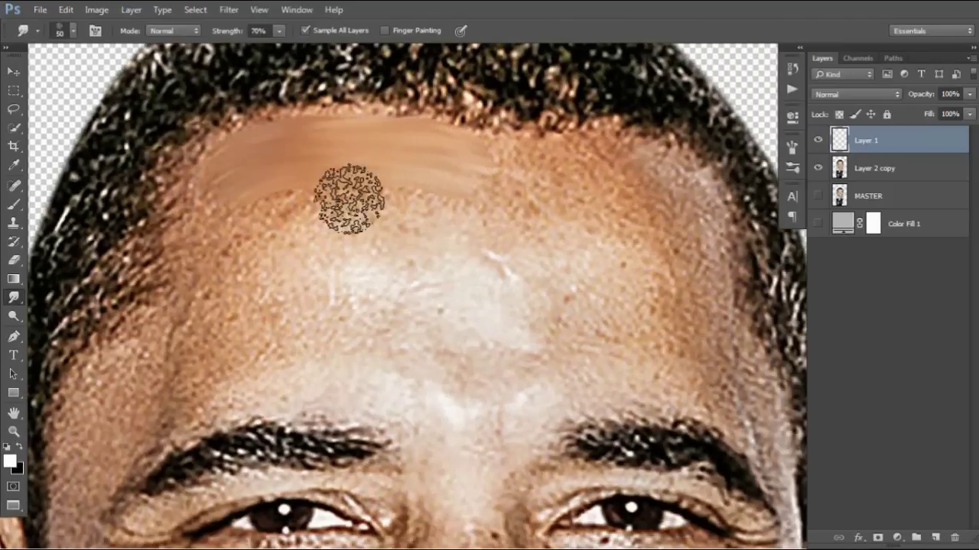
mouse_move(349, 196)
left_mouse_down()
mouse_move(470, 207)
mouse_move(426, 196)
mouse_move(499, 195)
mouse_move(436, 240)
mouse_move(254, 233)
mouse_move(219, 263)
mouse_move(367, 253)
mouse_move(436, 266)
mouse_move(305, 253)
mouse_move(319, 279)
mouse_move(481, 305)
mouse_move(525, 273)
mouse_move(574, 303)
left_mouse_up()
Step: Move along the eyebrow and eye, then smudge the cheek above the nose with a smaller brush
scroll(596, 233, "left", 2)
scroll(535, 234, "left", 5)
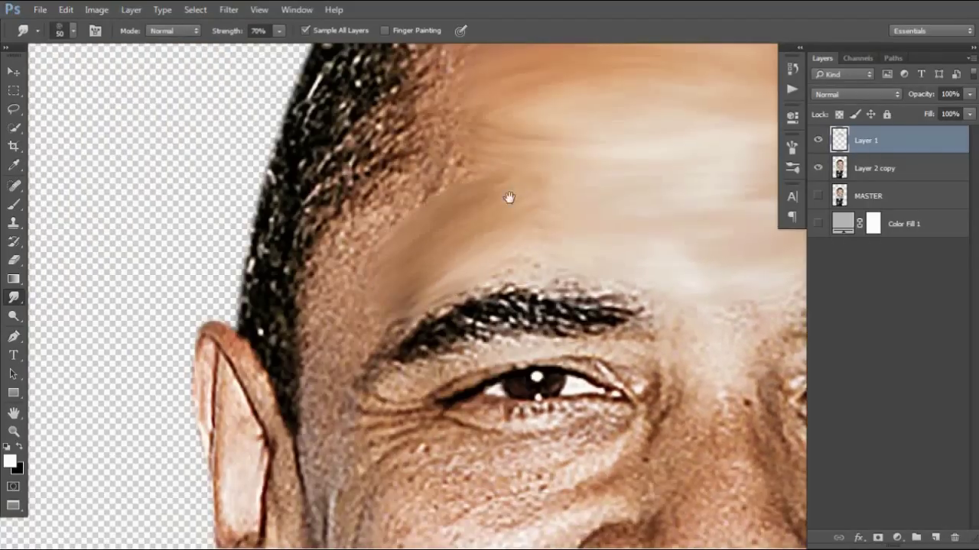
scroll(374, 306, "up", 3)
scroll(318, 304, "down", 5)
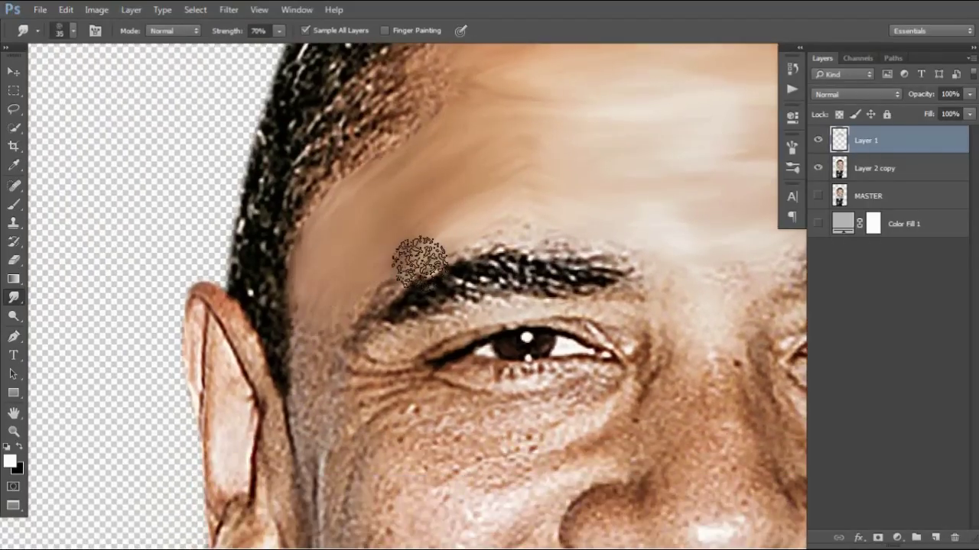
scroll(432, 276, "up", 3)
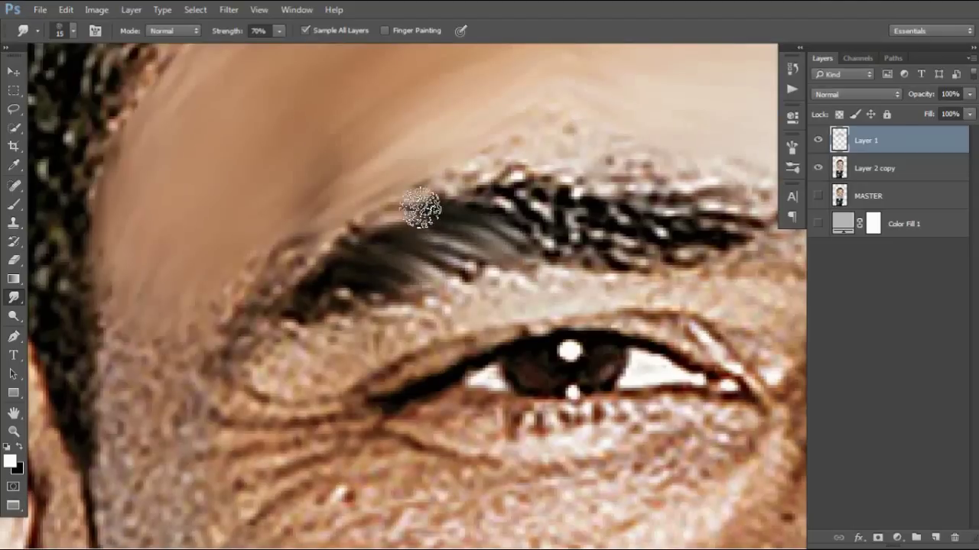
scroll(514, 188, "up", 1)
scroll(418, 258, "right", 2)
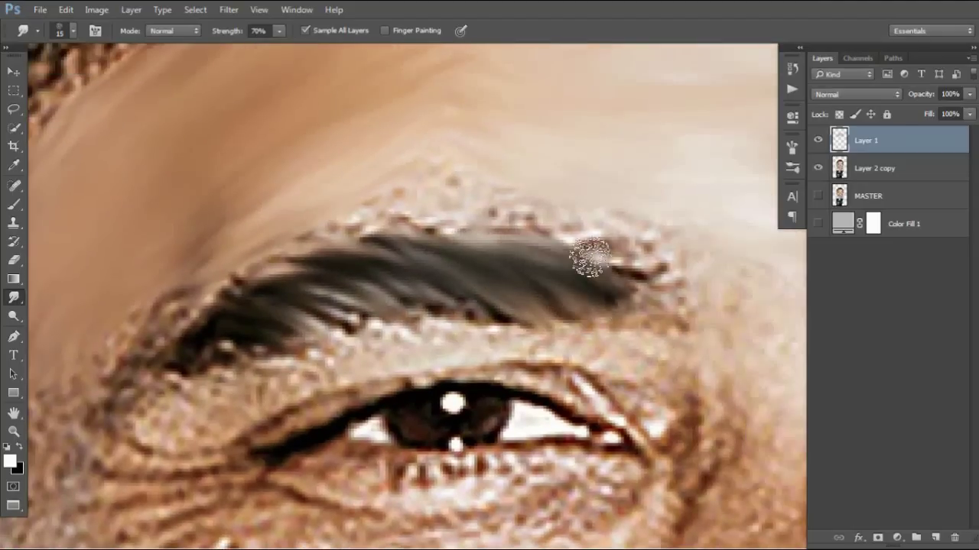
left_click_drag(514, 309, 578, 291)
left_click_drag(485, 281, 578, 269)
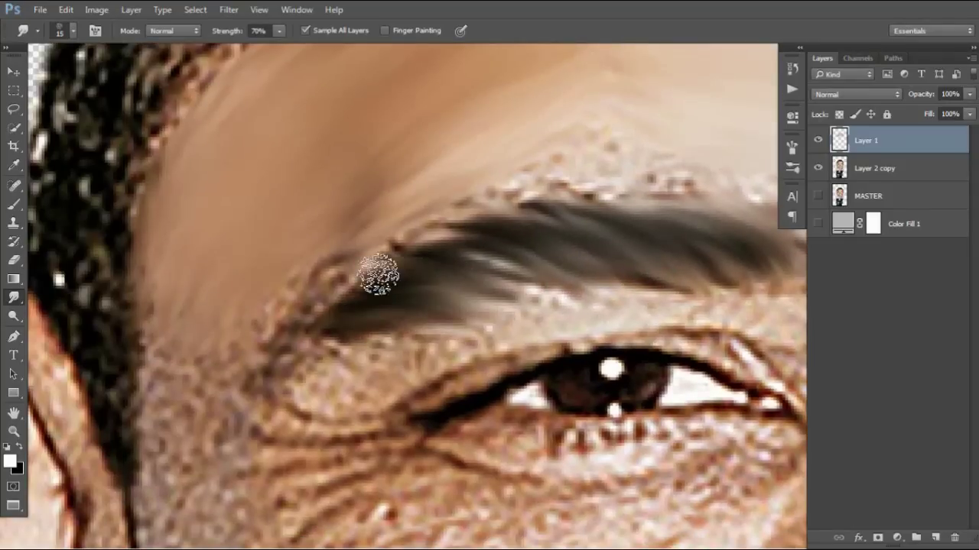
scroll(452, 249, "up", 1)
scroll(452, 249, "right", 1)
scroll(459, 244, "right", 3)
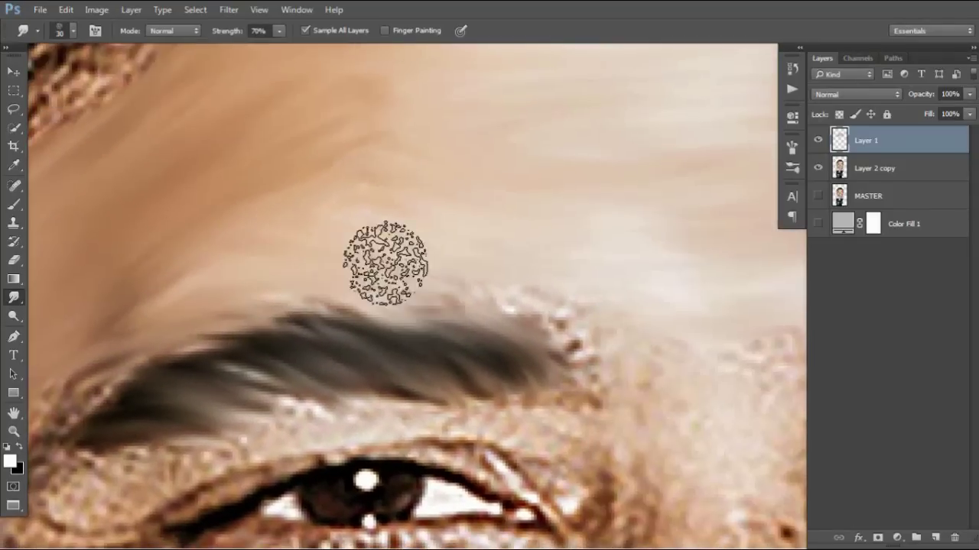
key("bracketleft")
scroll(344, 297, "down", 3)
scroll(406, 198, "left", 3)
scroll(470, 218, "right", 3)
scroll(470, 219, "up", 1)
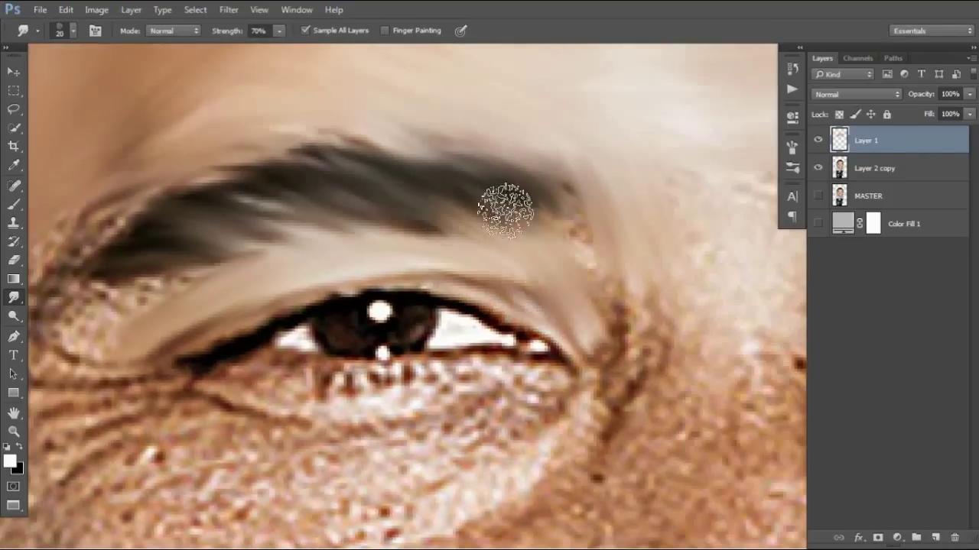
scroll(459, 245, "left", 5)
scroll(459, 245, "down", 2)
scroll(415, 338, "right", 3)
scroll(415, 338, "up", 1)
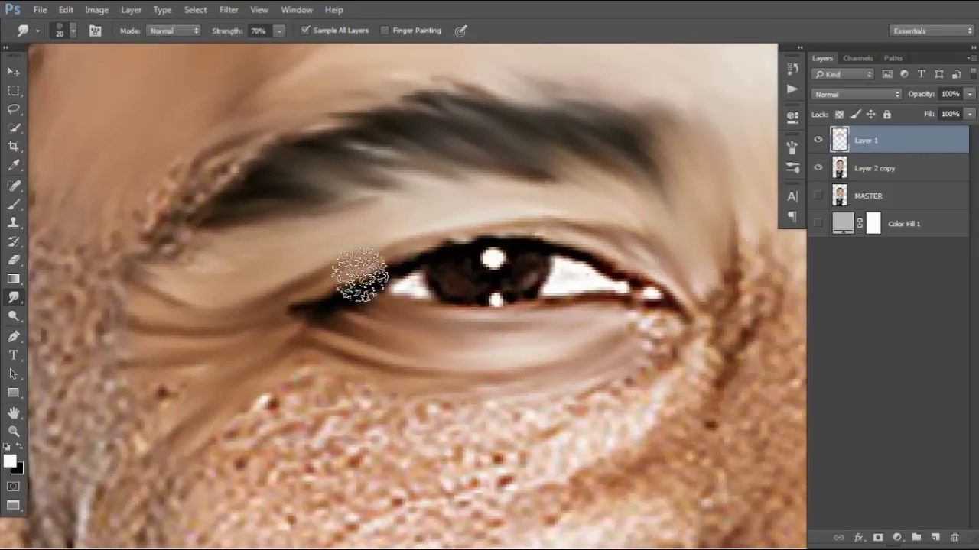
scroll(318, 289, "right", 2)
scroll(318, 289, "down", 1)
scroll(426, 372, "down", 3)
scroll(426, 371, "left", 1)
mouse_move(459, 286)
left_mouse_down()
mouse_move(214, 277)
mouse_move(229, 378)
mouse_move(359, 207)
mouse_move(410, 265)
left_mouse_up()
scroll(219, 295, "down", 1)
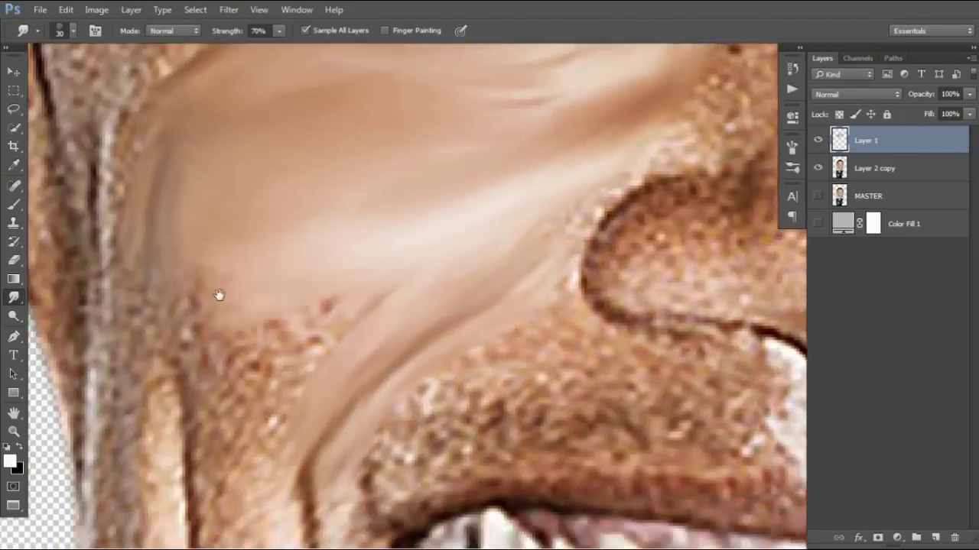
scroll(356, 443, "down", 10)
scroll(323, 328, "up", 3)
scroll(320, 143, "up", 5)
scroll(320, 143, "down", 5)
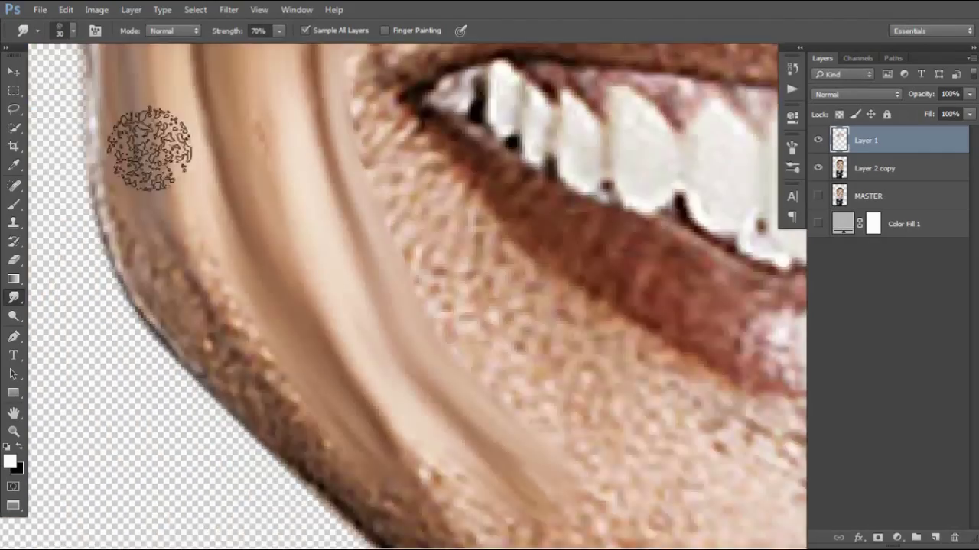
Step: Scroll the view down and left toward the mouth and chin
scroll(148, 164, "down", 2)
scroll(187, 180, "left", 2)
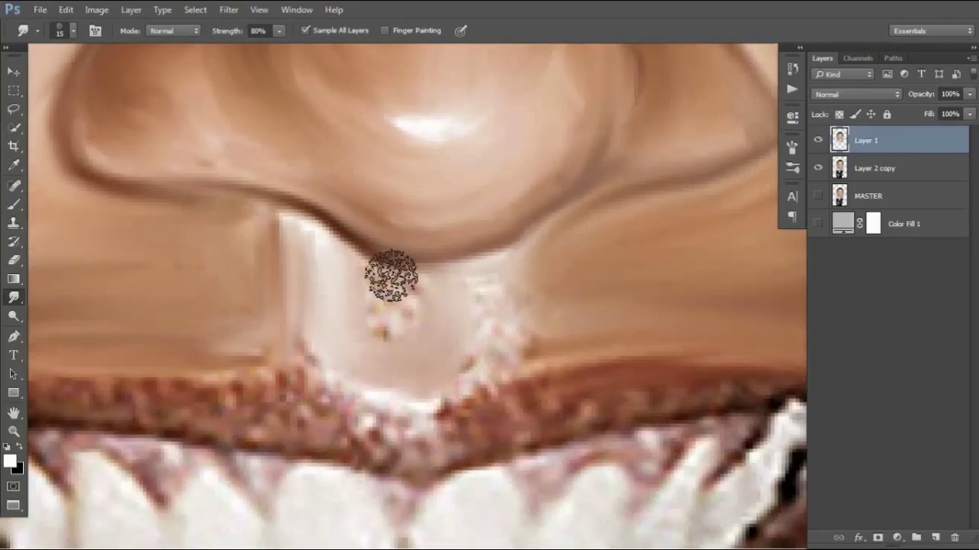
Step: Smudge the upper lip, lower lip and teeth into smooth streaks
mouse_move(389, 273)
left_mouse_down()
mouse_move(497, 344)
mouse_move(519, 398)
left_mouse_up()
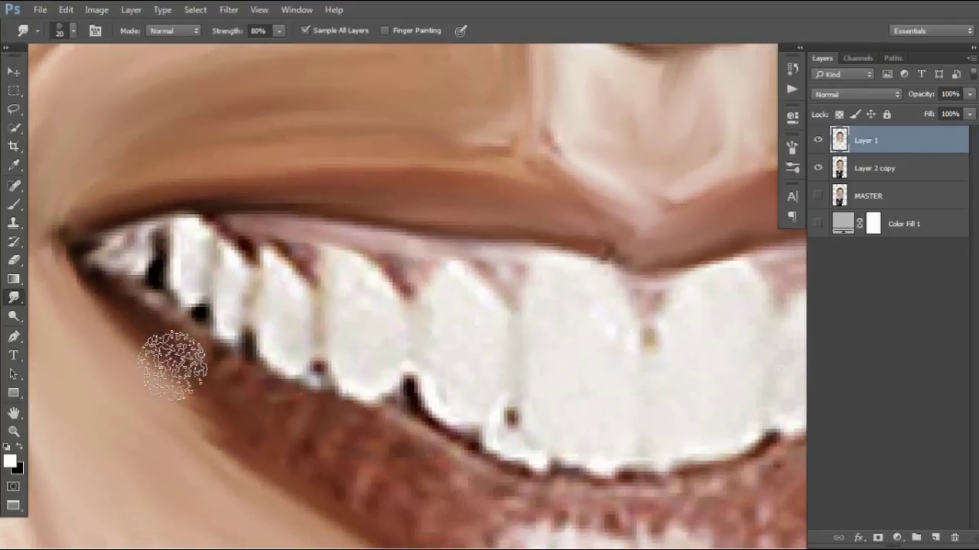
left_click_drag(283, 408, 450, 404)
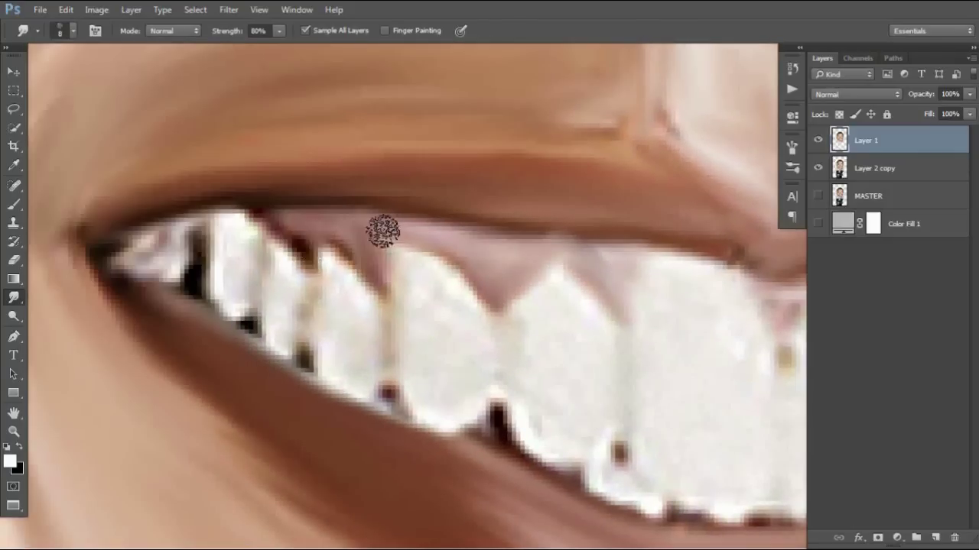
left_click_drag(382, 231, 326, 332)
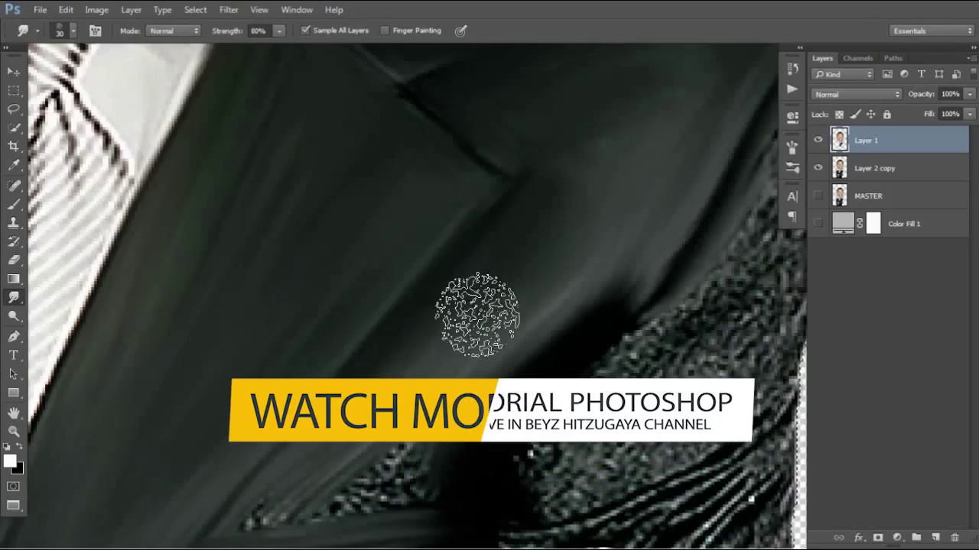
scroll(477, 313, "down", 3)
key("bracketleft")
scroll(554, 298, "up", 3)
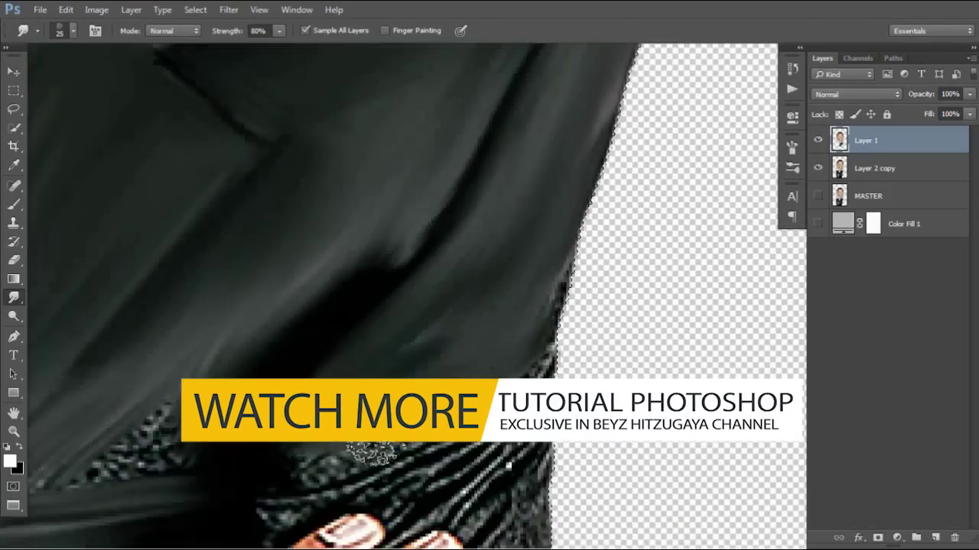
left_click_drag(555, 298, 374, 289)
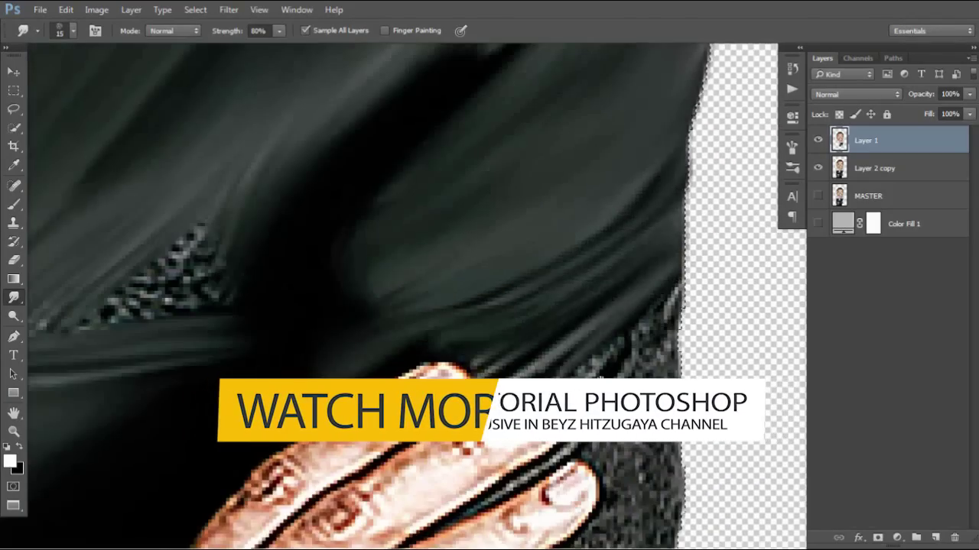
Step: Smudge the jacket sleeve edge leftward with a larger brush
scroll(657, 160, "down", 2)
scroll(581, 321, "down", 2)
scroll(518, 485, "down", 2)
scroll(559, 239, "down", 2)
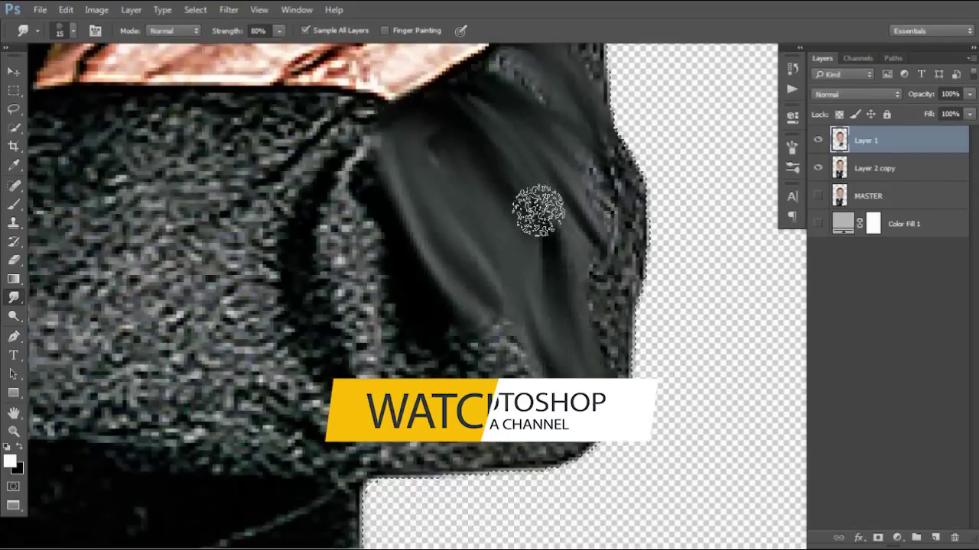
scroll(558, 240, "down", 2)
scroll(666, 410, "down", 2)
scroll(542, 284, "up", 2)
key("bracketright")
key("bracketright")
scroll(498, 267, "up", 1)
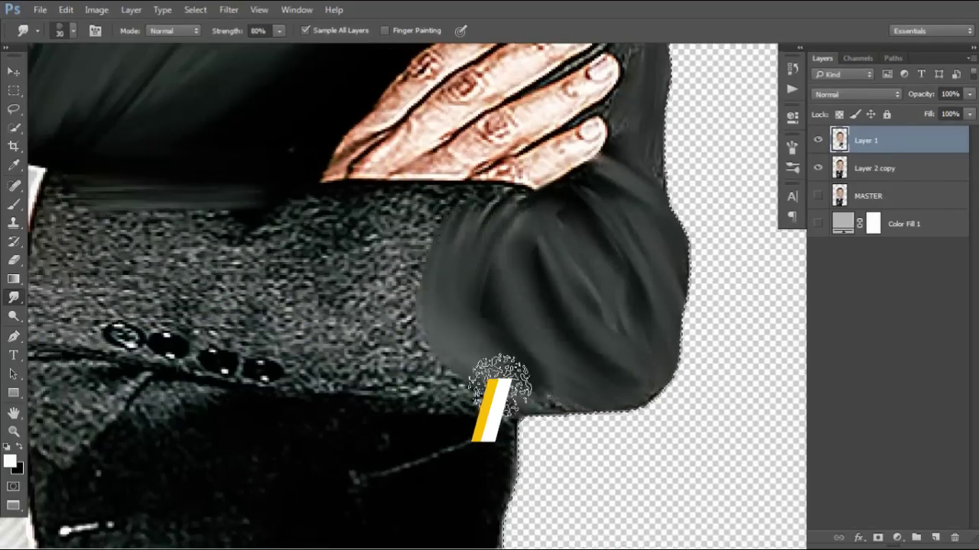
scroll(520, 389, "down", 2)
left_click_drag(267, 284, 152, 306)
scroll(153, 305, "down", 2)
scroll(497, 271, "up", 3)
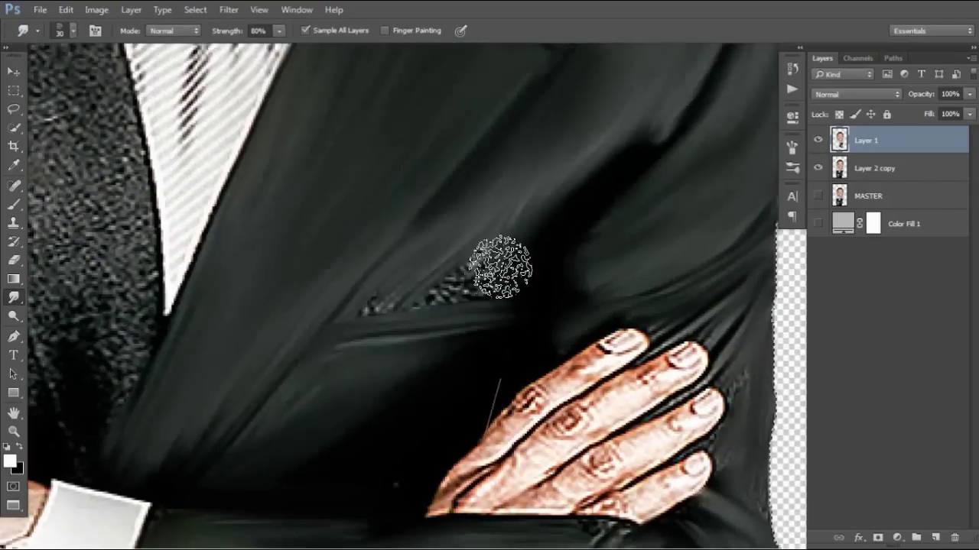
scroll(350, 345, "down", 2)
scroll(364, 376, "down", 2)
scroll(360, 275, "up", 3)
scroll(373, 320, "up", 1)
Step: With a smaller brush, blend the cuff buttons and knit into smooth grey
key("bracketleft")
key("bracketleft")
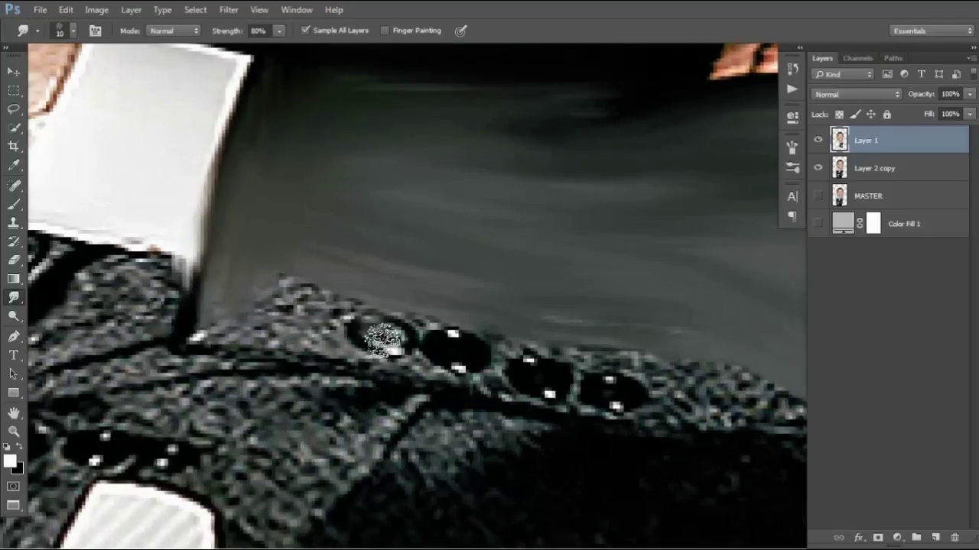
left_click_drag(373, 320, 463, 336)
left_click_drag(437, 304, 611, 384)
left_click_drag(328, 389, 210, 306)
Step: Try Dodge on the cuff and undo it, then switch to Burn and back to Smudge
key("o")
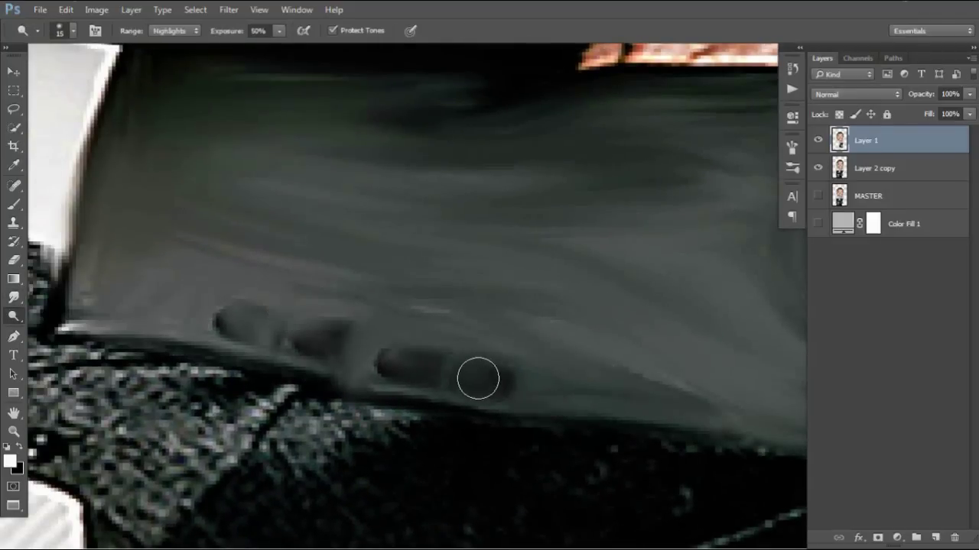
key("ctrl+z")
key("shift+o")
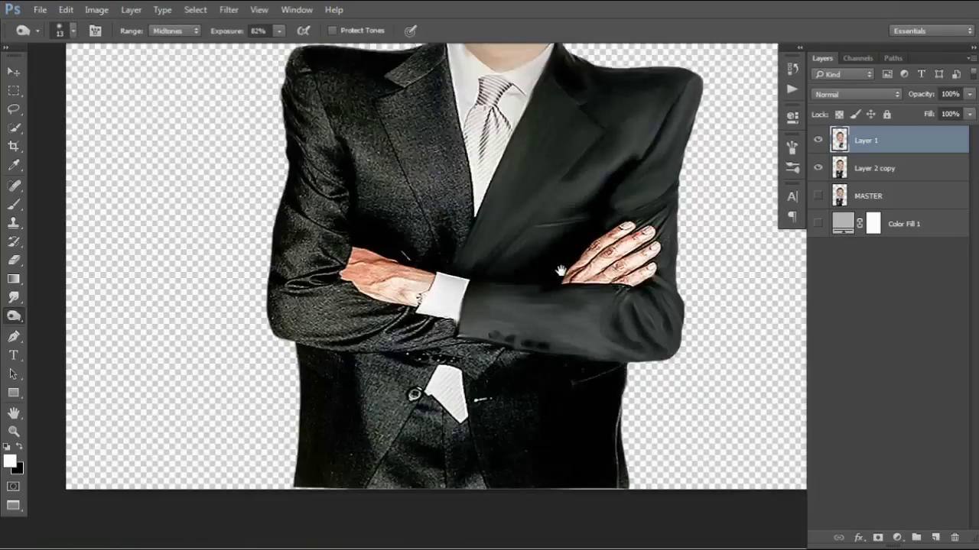
left_click_drag(399, 360, 494, 365)
key("r")
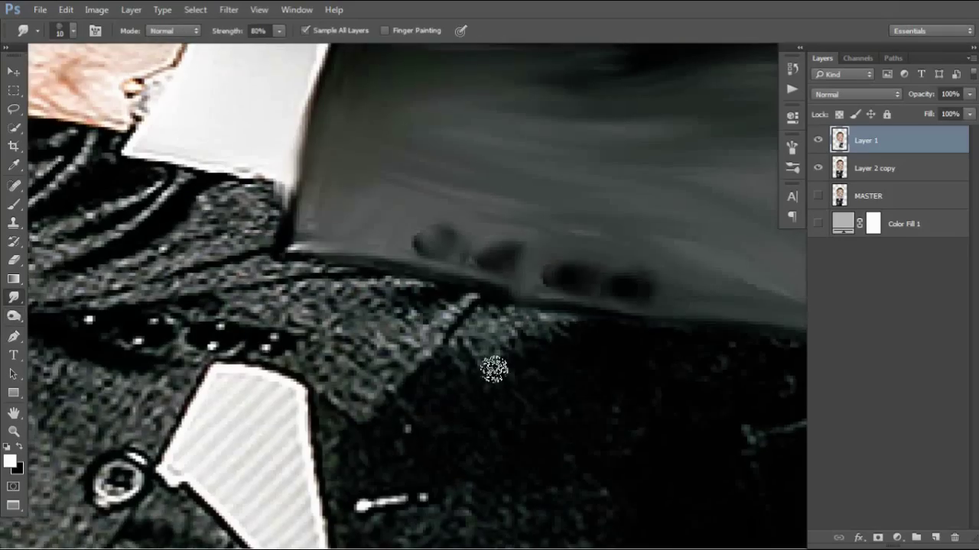
mouse_move(428, 332)
left_mouse_down()
mouse_move(567, 420)
mouse_move(389, 395)
mouse_move(441, 410)
mouse_move(104, 349)
mouse_move(564, 345)
mouse_move(387, 334)
mouse_move(344, 321)
mouse_move(367, 313)
mouse_move(538, 390)
mouse_move(268, 334)
mouse_move(619, 408)
mouse_move(656, 348)
left_mouse_up()
key("bracketleft")
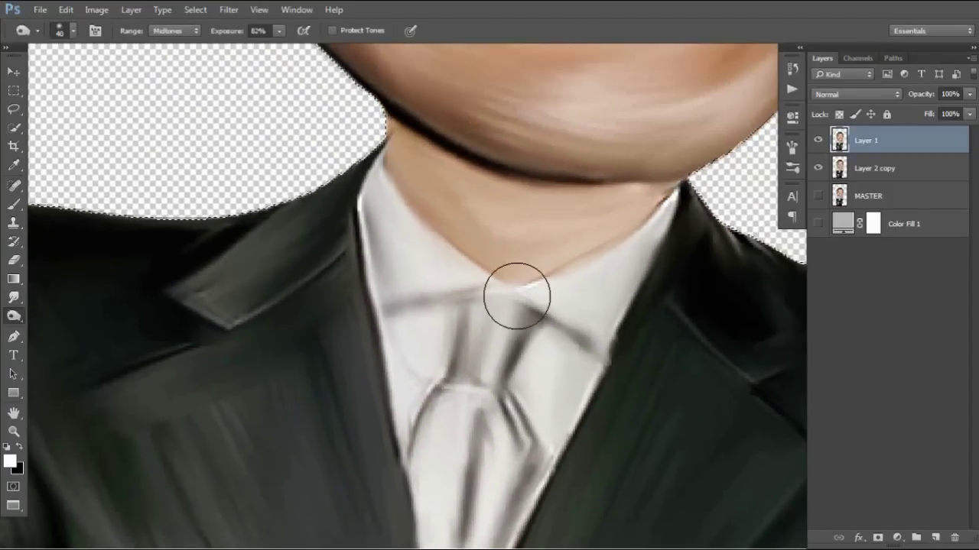
Step: Create a new layer and merge it with Layer 1 using Ctrl+E
left_click(880, 168)
key("ctrl+j")
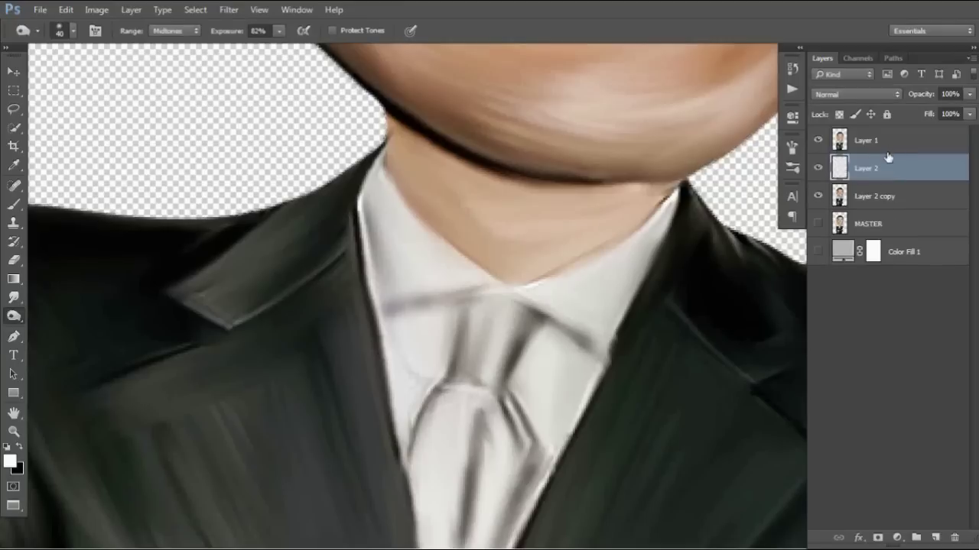
left_click(879, 140, "ctrl")
key("ctrl+e")
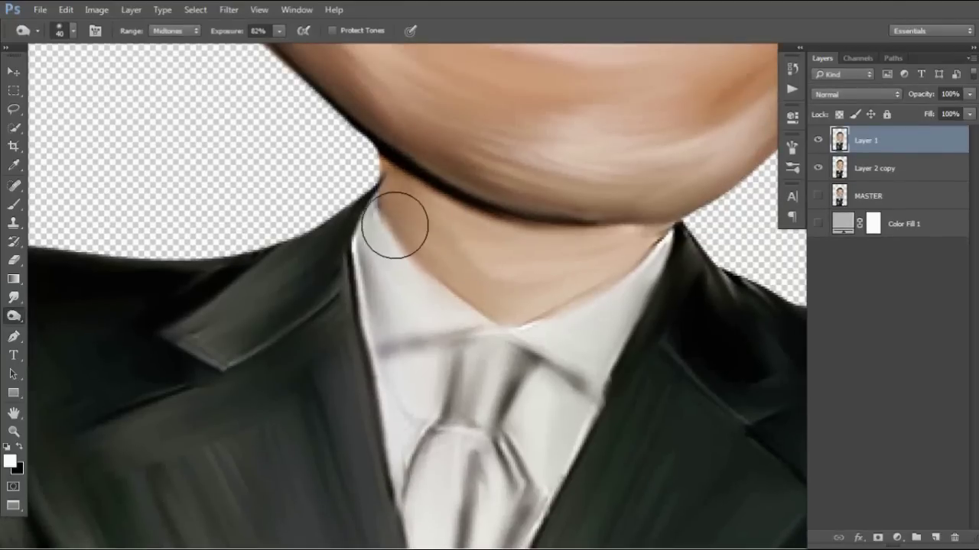
Step: Burn the chin area at 50% exposure with a larger brush
left_click_drag(438, 316, 331, 293)
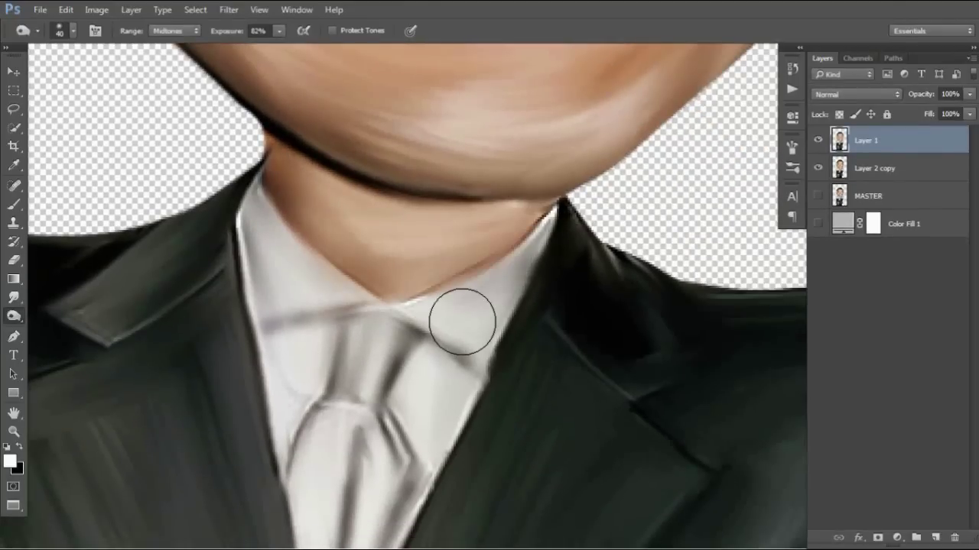
key("5")
key("ctrl+minus")
key("ctrl+minus")
key("bracketright")
key("bracketright")
key("bracketright")
left_click_drag(360, 284, 503, 339)
Step: With a smaller Burn brush, darken the cheek crease beside the smile
scroll(250, 301, "down", 5)
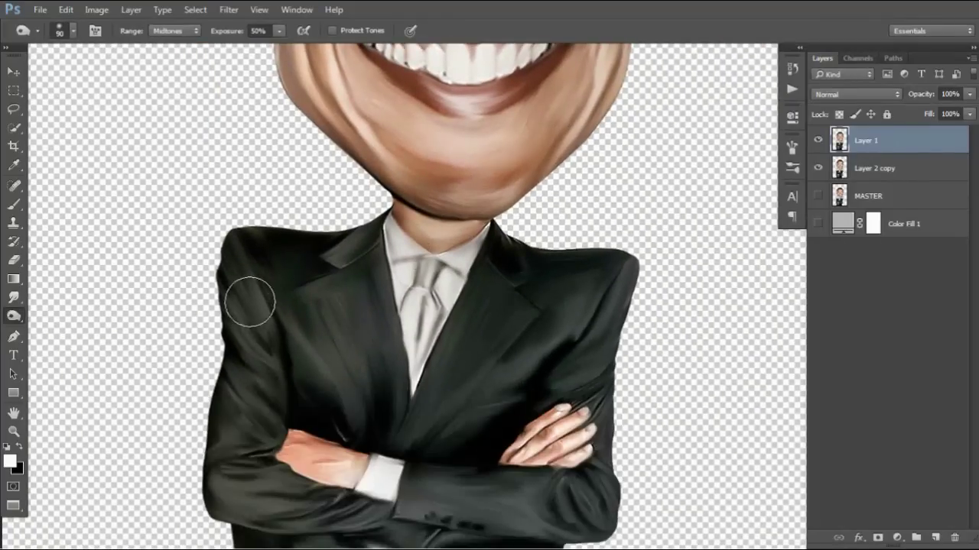
key("ctrl+plus")
key("ctrl+plus")
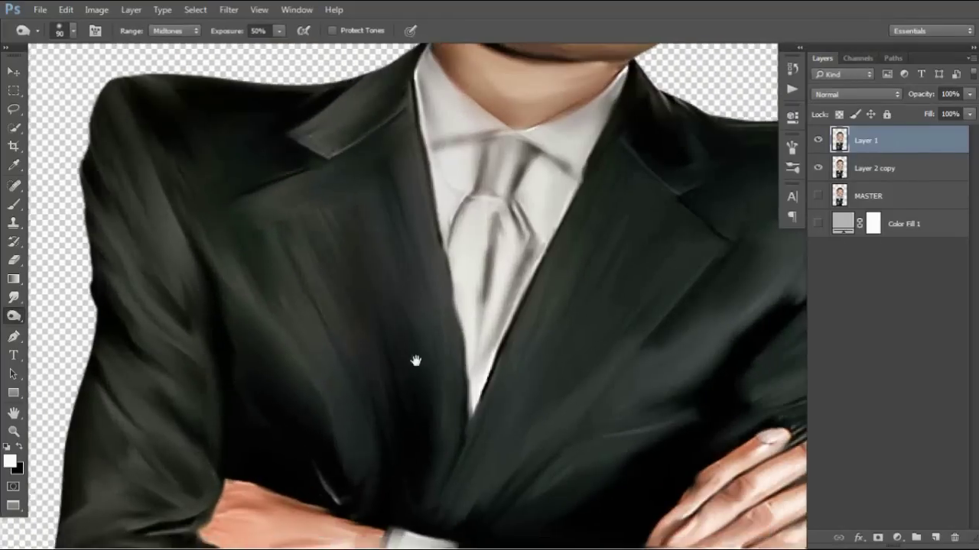
key("ctrl+minus")
scroll(607, 207, "up", 3)
key("ctrl+plus")
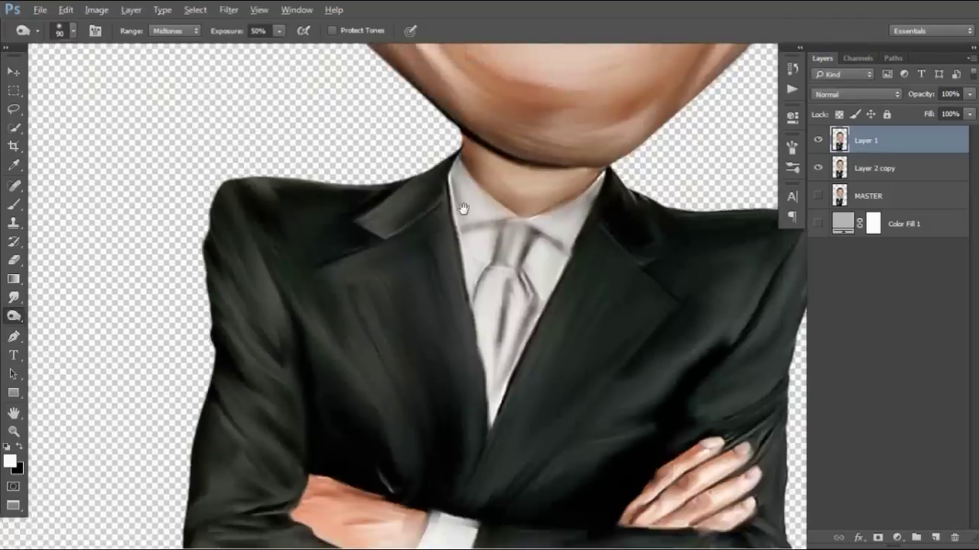
scroll(463, 208, "up", 5)
key("bracketleft")
key("bracketleft")
key("bracketleft")
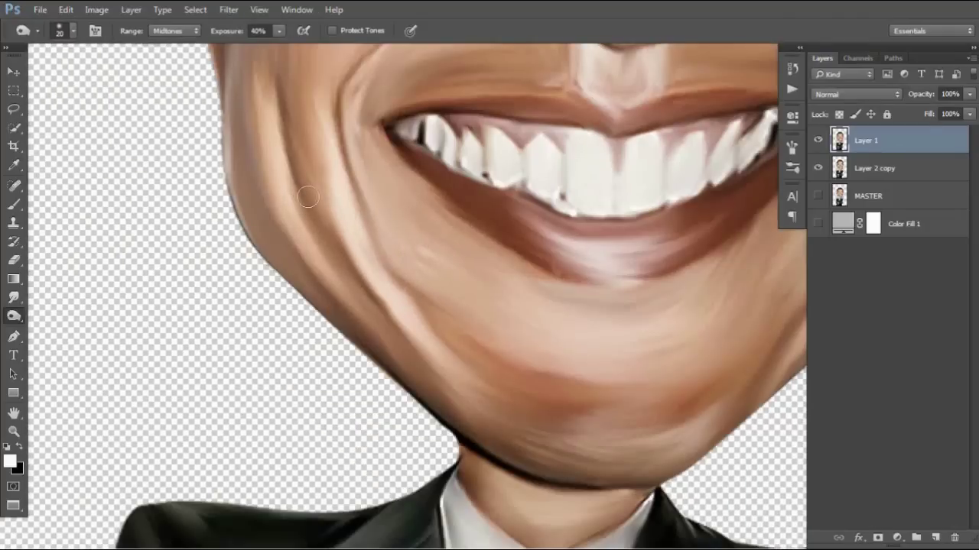
left_click_drag(255, 34, 249, 34)
scroll(321, 191, "up", 2)
mouse_move(290, 114)
left_mouse_down()
mouse_move(340, 283)
mouse_move(372, 245)
left_mouse_up()
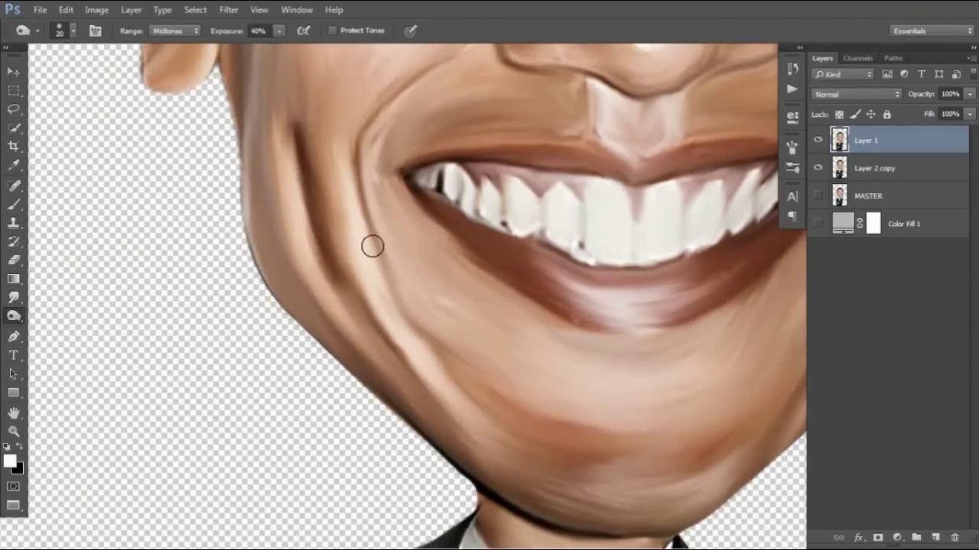
scroll(369, 285, "up", 2)
mouse_move(368, 285)
left_mouse_down()
mouse_move(429, 96)
mouse_move(380, 323)
left_mouse_up()
Step: Darken the nose sides and smile crease with a larger brush, undoing the left-cheek stroke
scroll(380, 323, "down", 2)
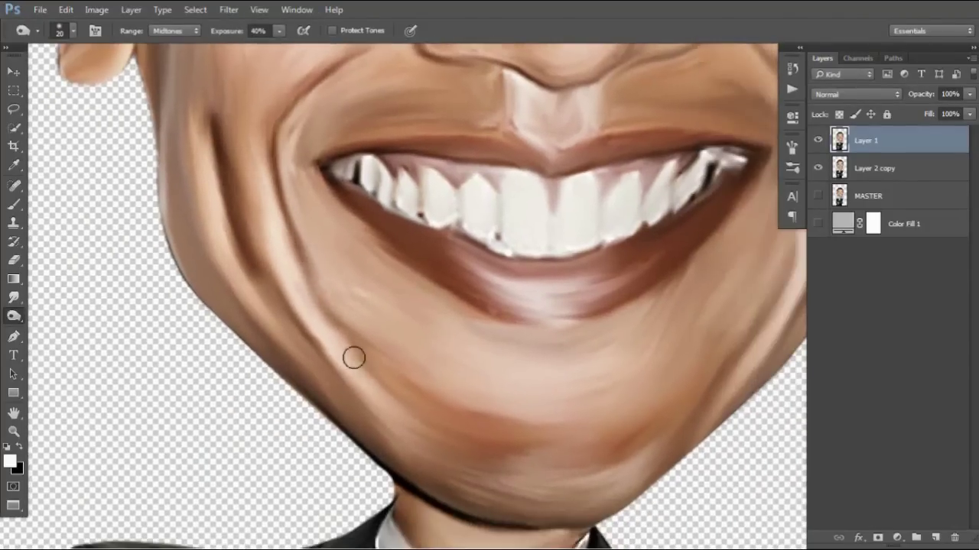
scroll(312, 336, "down", 2)
scroll(312, 337, "right", 2)
key("bracketright")
key("bracketright")
key("bracketright")
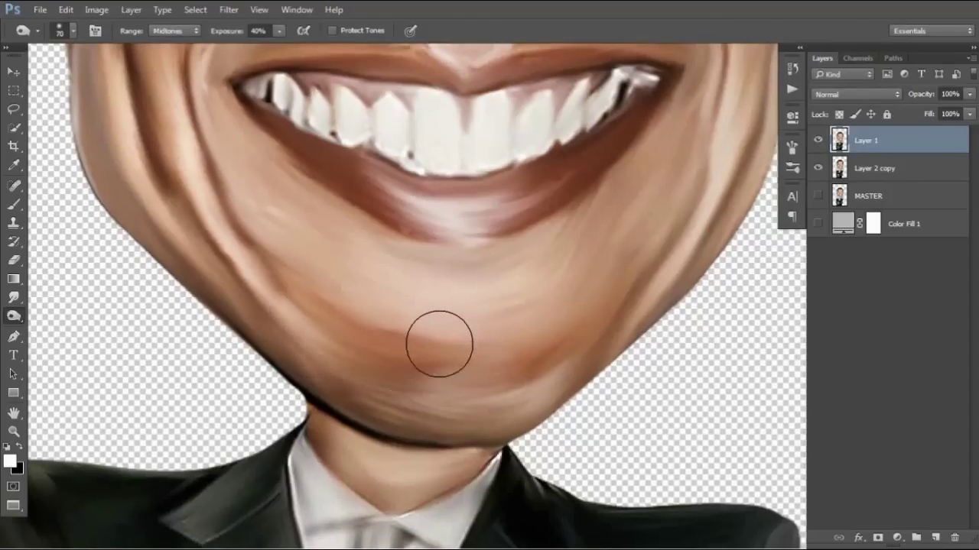
key("bracketright")
key("bracketright")
key("bracketright")
scroll(515, 343, "up", 1)
scroll(559, 267, "up", 1)
key("ctrl+minus")
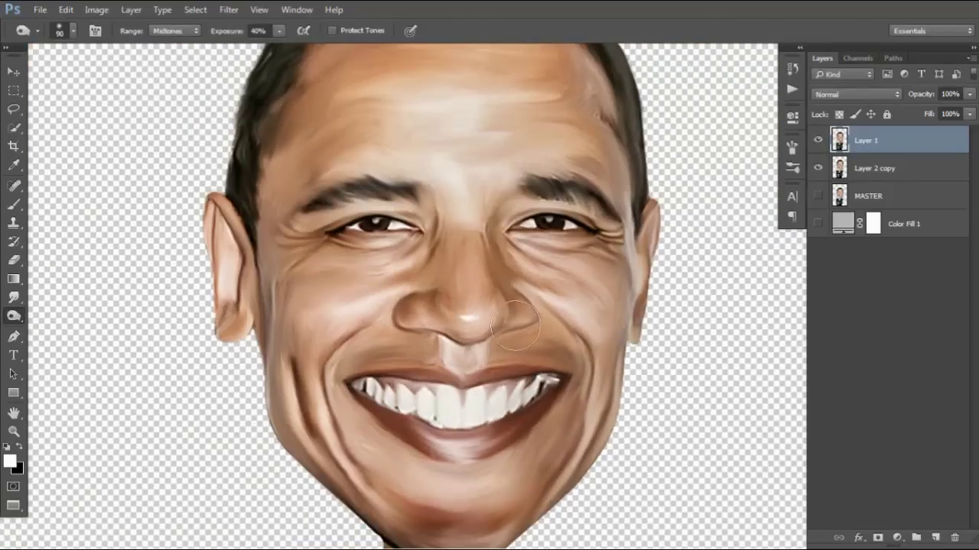
mouse_move(459, 281)
left_mouse_down()
mouse_move(397, 316)
mouse_move(463, 350)
mouse_move(551, 306)
mouse_move(487, 311)
left_mouse_up()
mouse_move(329, 359)
left_mouse_down()
mouse_move(280, 258)
mouse_move(317, 389)
left_mouse_up()
key("ctrl+z")
Step: Darken the forehead, temples and cheek with an enlarged Burn brush
key("bracketright")
key("bracketright")
key("bracketright")
scroll(635, 298, "up", 2)
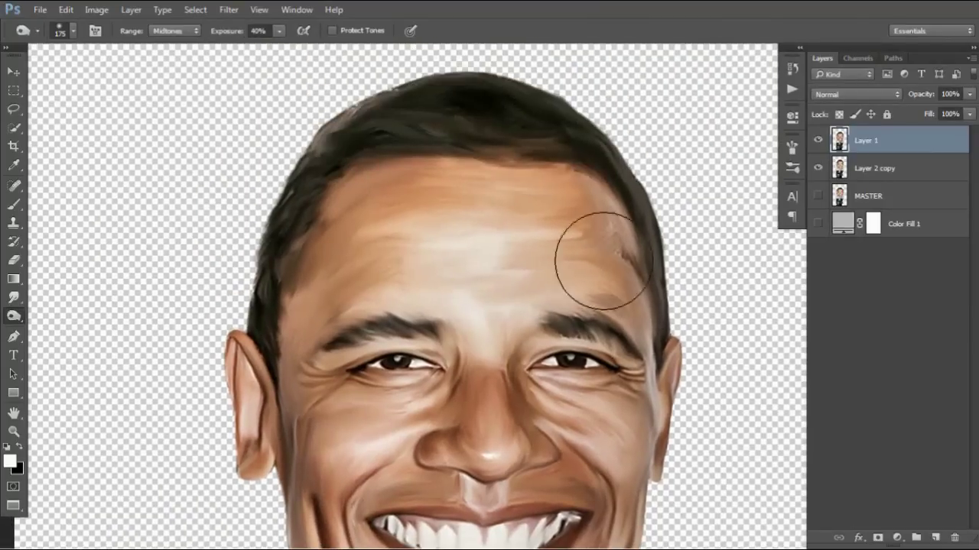
mouse_move(354, 180)
left_mouse_down()
mouse_move(650, 190)
mouse_move(306, 349)
mouse_move(284, 437)
left_mouse_up()
key("ctrl+minus")
key("ctrl+plus")
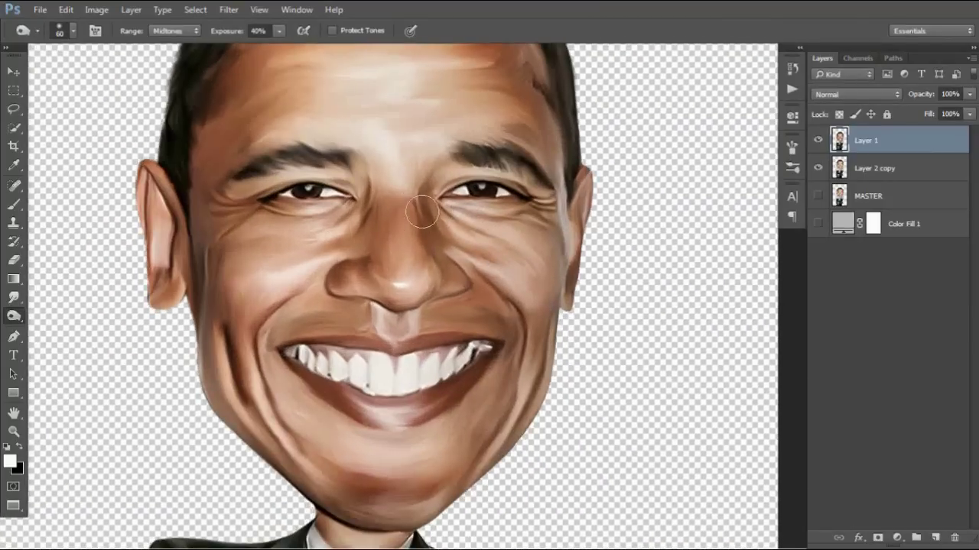
scroll(422, 213, "up", 2)
right_click(14, 316)
left_click(69, 314)
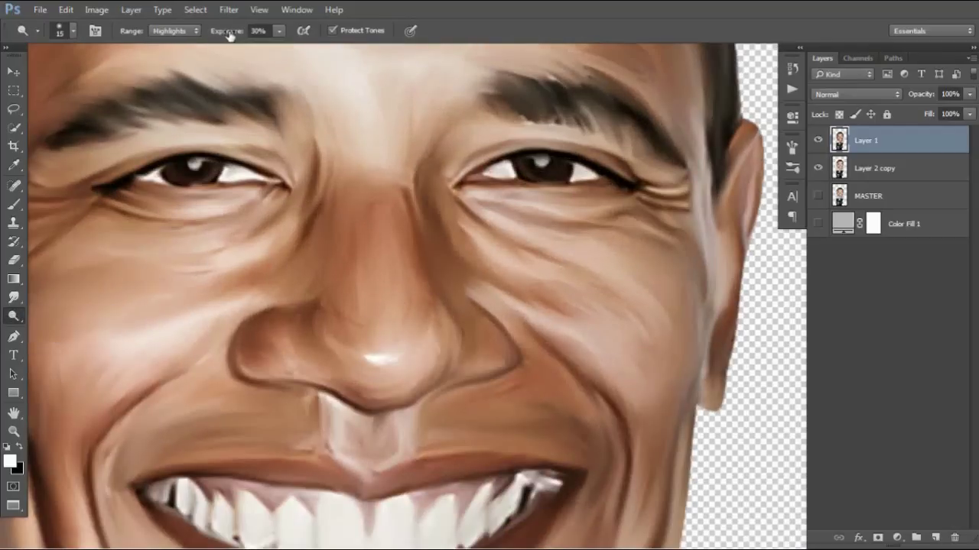
Step: Set Dodge to Midtones and brighten down the centre of the nose bridge
left_click_drag(380, 192, 387, 321)
key("ctrl+z")
left_click(174, 31)
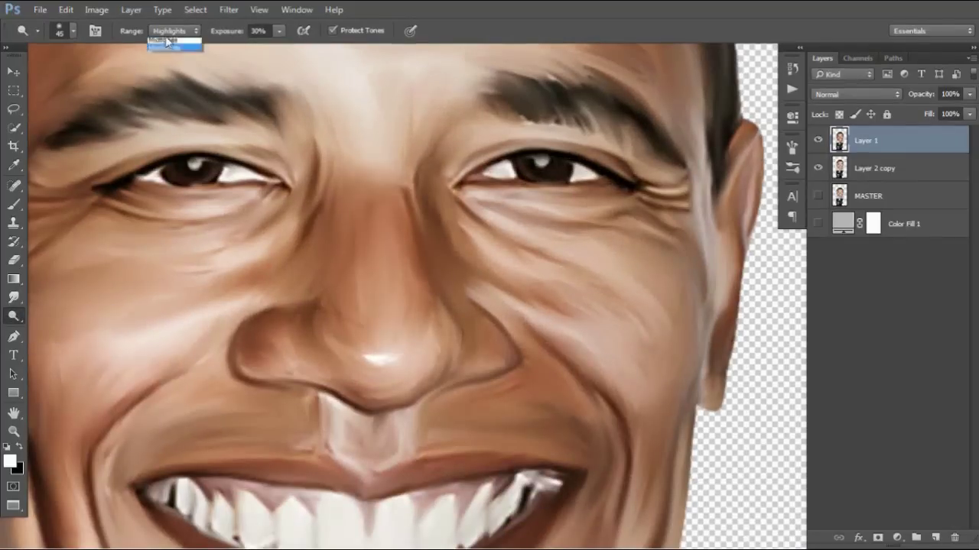
left_click_drag(380, 183, 392, 342)
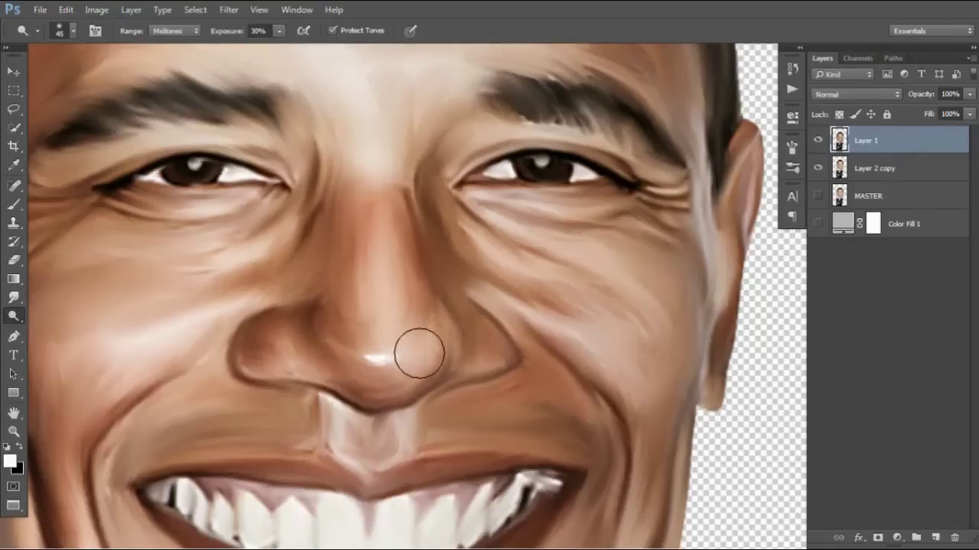
left_click_drag(406, 161, 384, 316)
left_click_drag(339, 158, 408, 219)
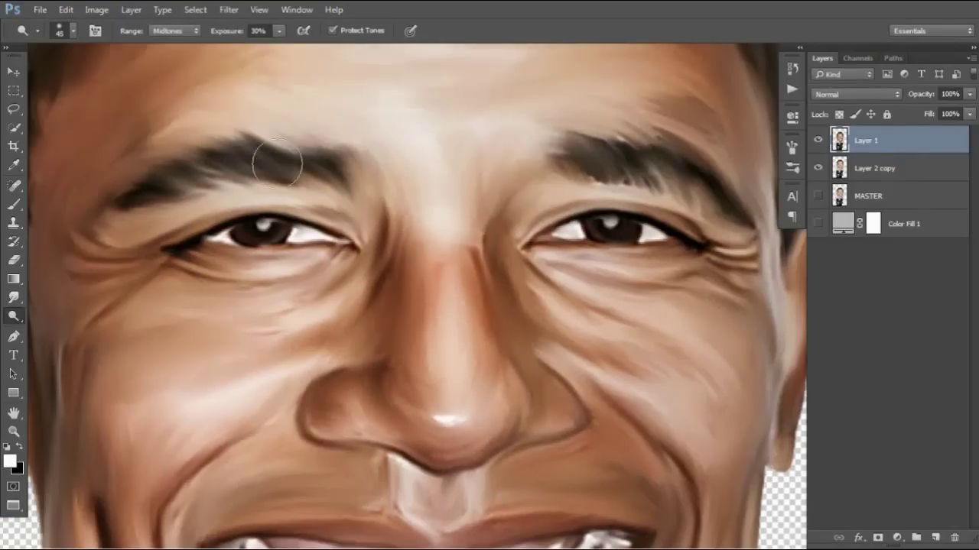
left_click_drag(681, 191, 474, 226)
scroll(585, 267, "down", 3)
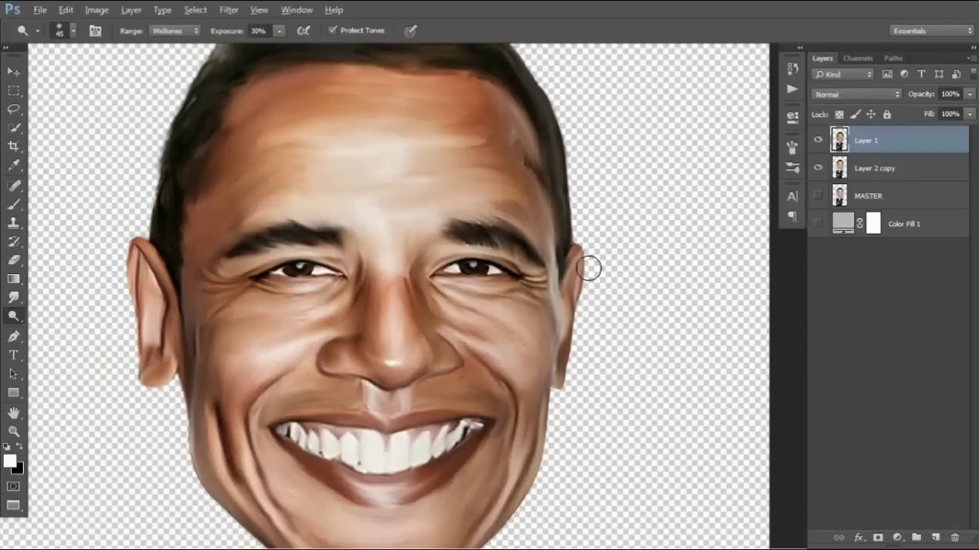
left_click_drag(522, 370, 526, 289)
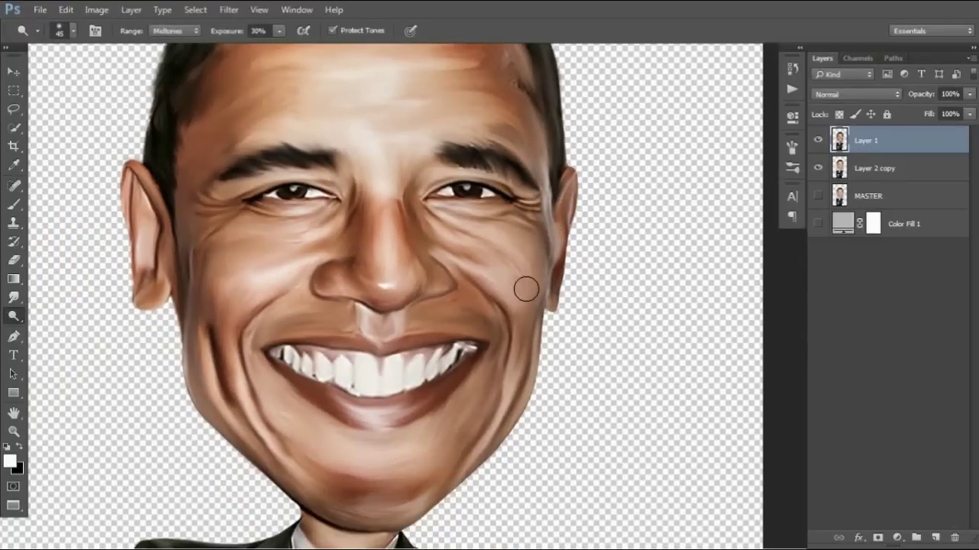
Step: Switch to Burn with a larger brush and slightly darken the chin, forehead and hairline
right_click(14, 316)
left_click(62, 331)
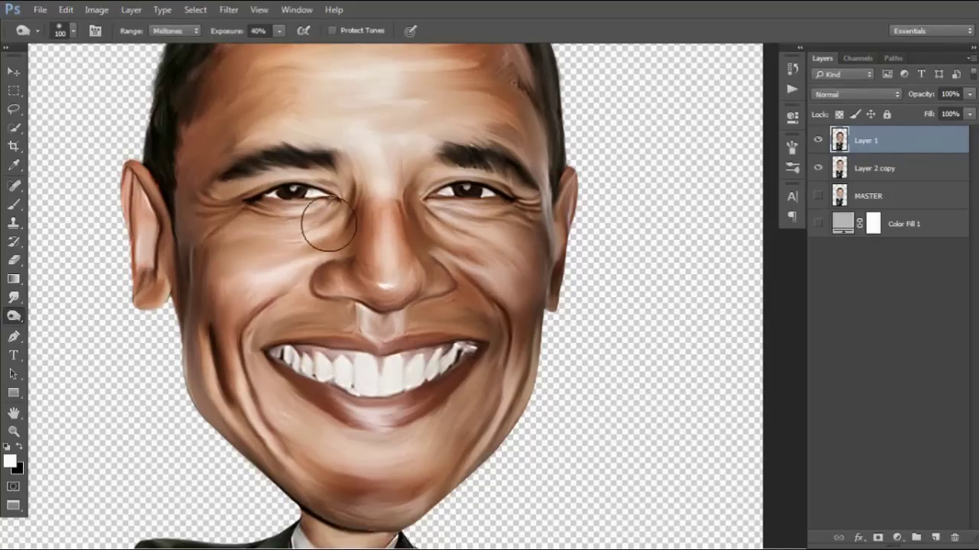
key("bracketright")
key("bracketright")
key("bracketright")
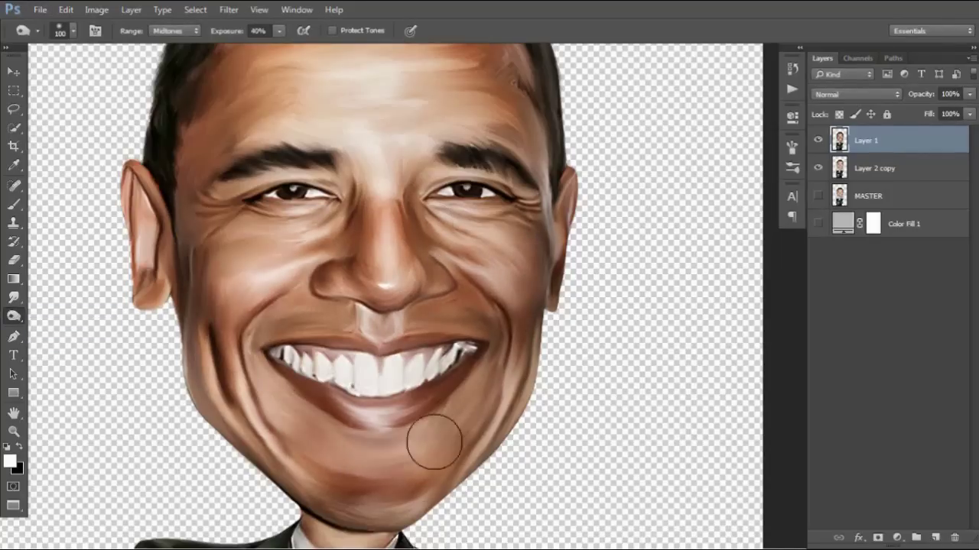
left_click_drag(432, 436, 267, 463)
key("ctrl+minus")
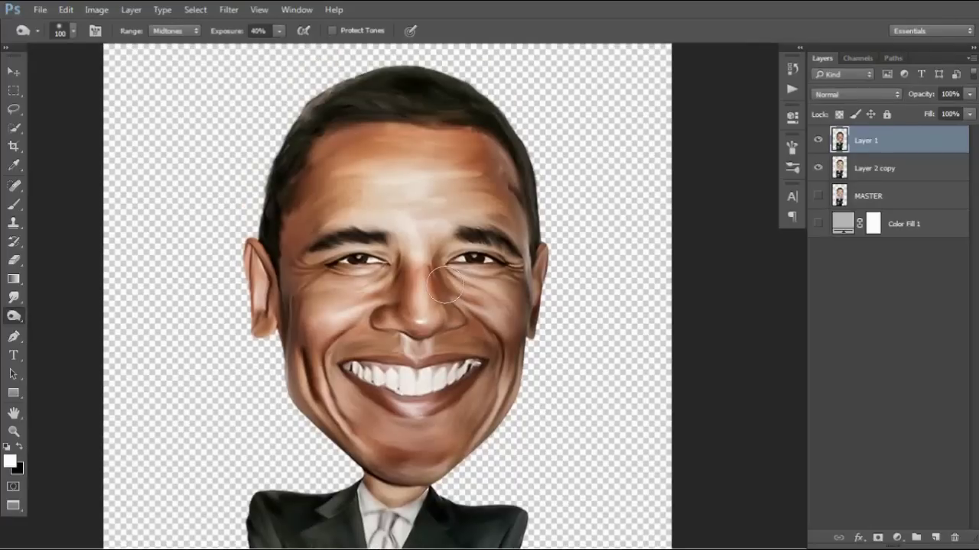
left_click_drag(349, 164, 524, 105)
scroll(535, 191, "down", 3)
scroll(469, 393, "down", 2)
scroll(470, 393, "down", 1)
scroll(361, 300, "up", 3)
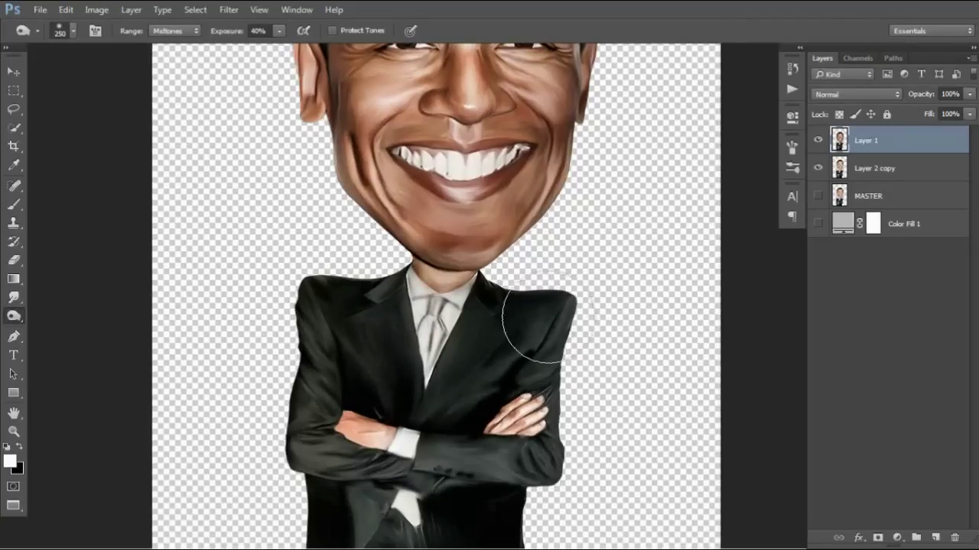
Step: Deepen the shading on the lapel and the tie's folds with the toning tools
scroll(536, 305, "down", 3)
right_click(14, 316)
left_click(65, 314)
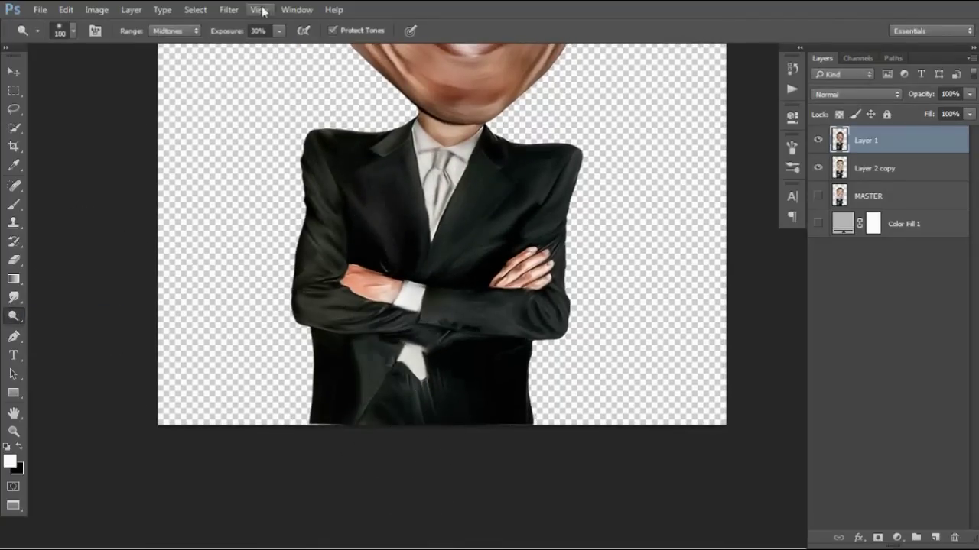
scroll(374, 199, "up", 2)
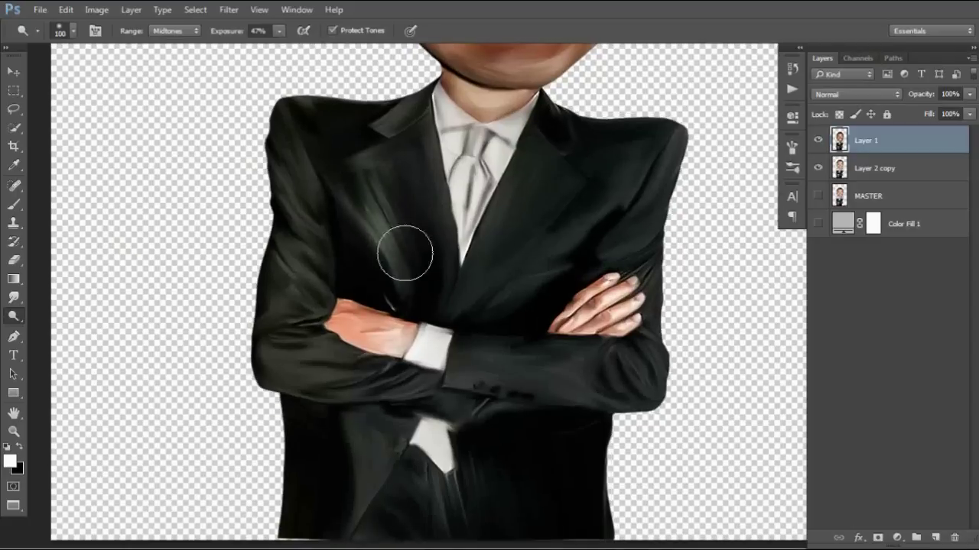
left_click_drag(530, 214, 463, 285)
mouse_move(467, 163)
left_mouse_down()
mouse_move(470, 197)
mouse_move(535, 123)
mouse_move(525, 244)
left_mouse_up()
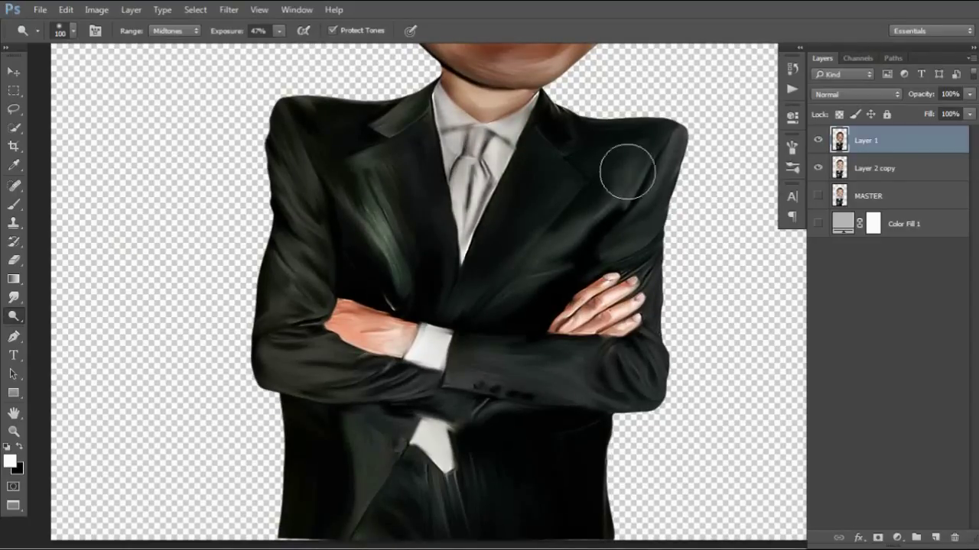
scroll(328, 175, "up", 2)
scroll(339, 332, "down", 4)
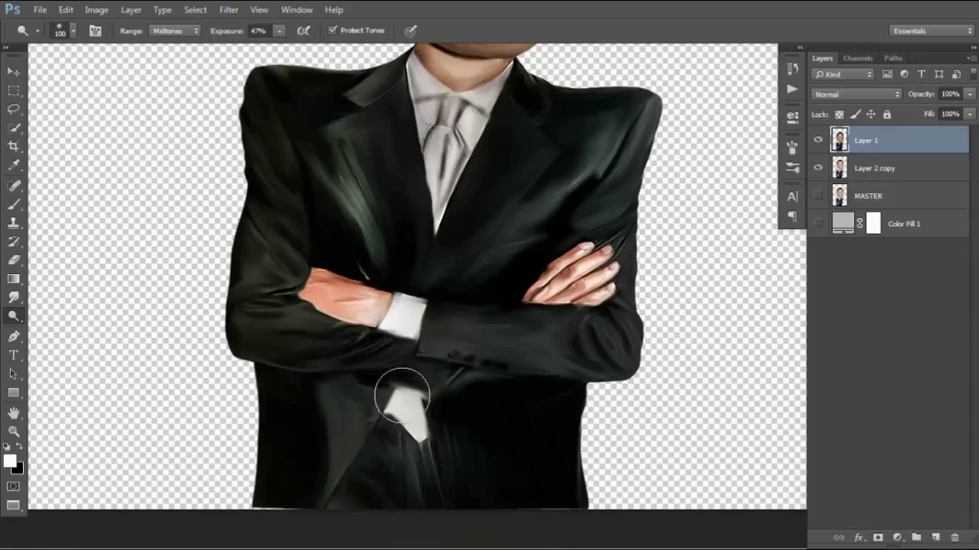
scroll(244, 336, "down", 3)
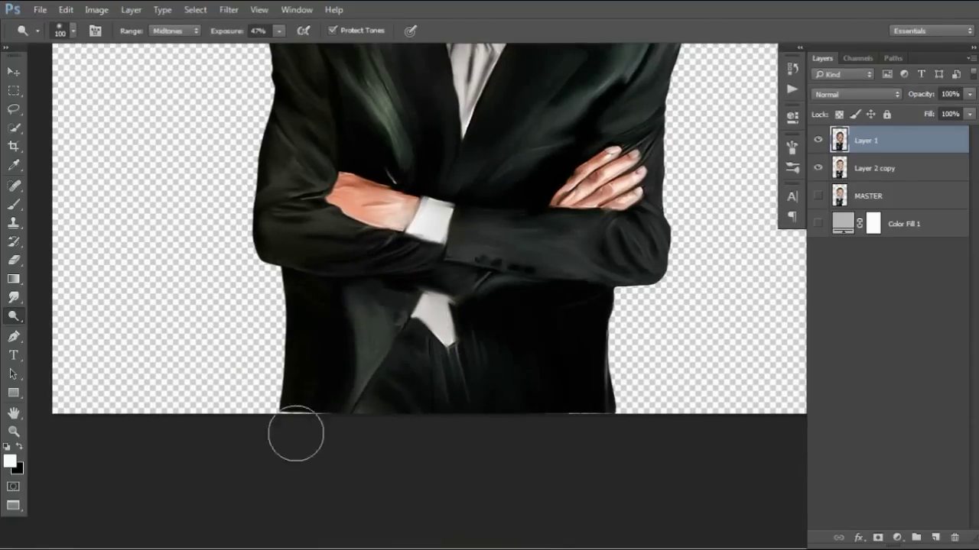
Step: Turn off Protect Tones, lighten the left suit shoulder, and darken the cheeks, jaw and forehead
left_click(358, 31)
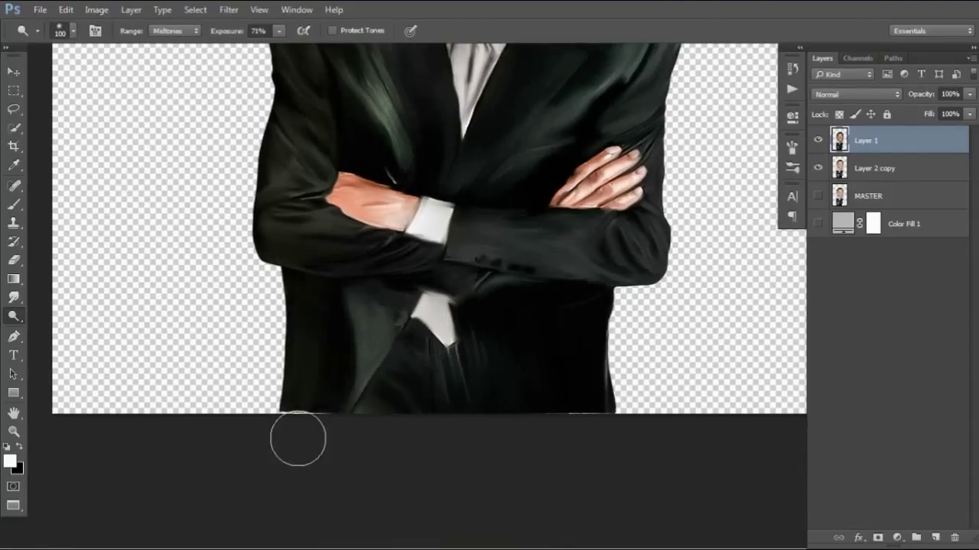
scroll(454, 263, "up", 4)
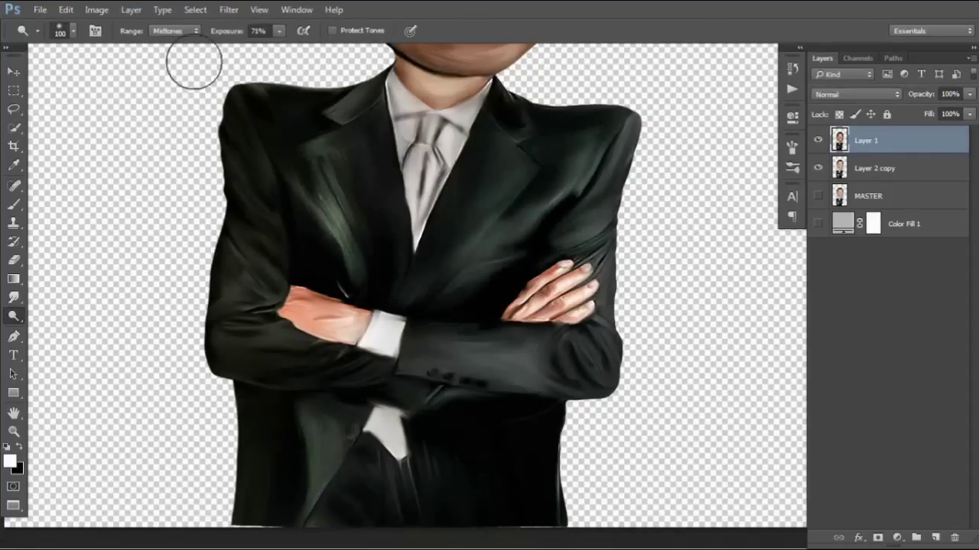
scroll(357, 219, "down", 2)
left_click_drag(356, 218, 355, 298)
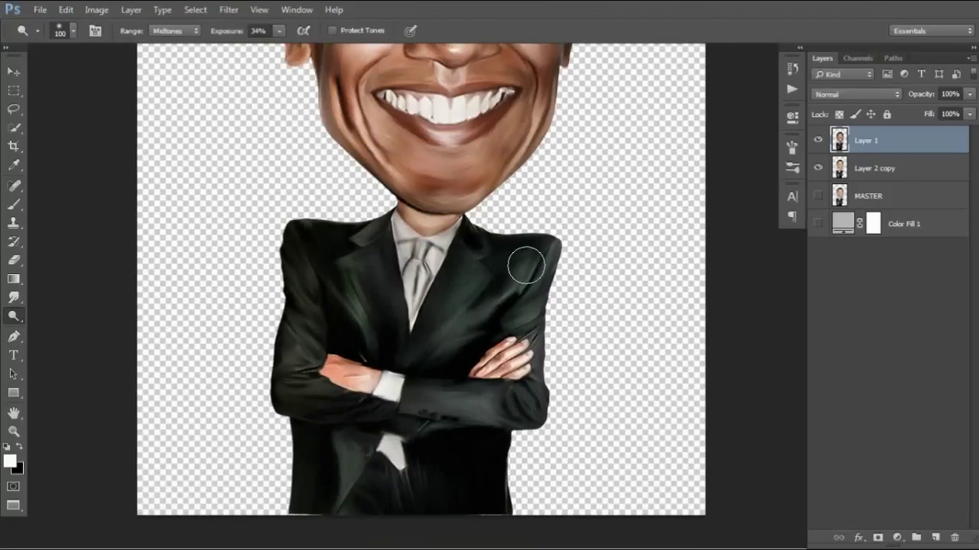
scroll(487, 335, "down", 1)
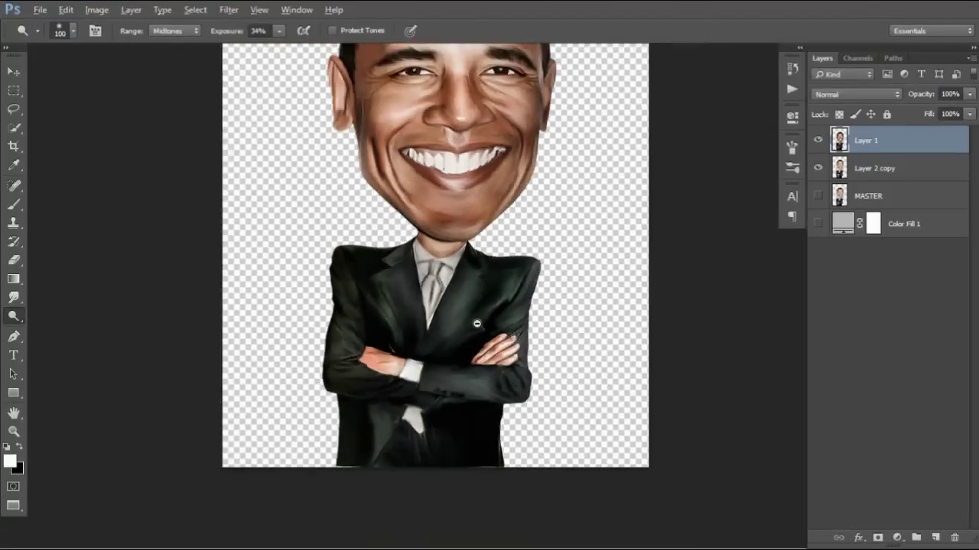
scroll(491, 342, "down", 1)
key("bracketright")
left_click_drag(405, 299, 409, 362)
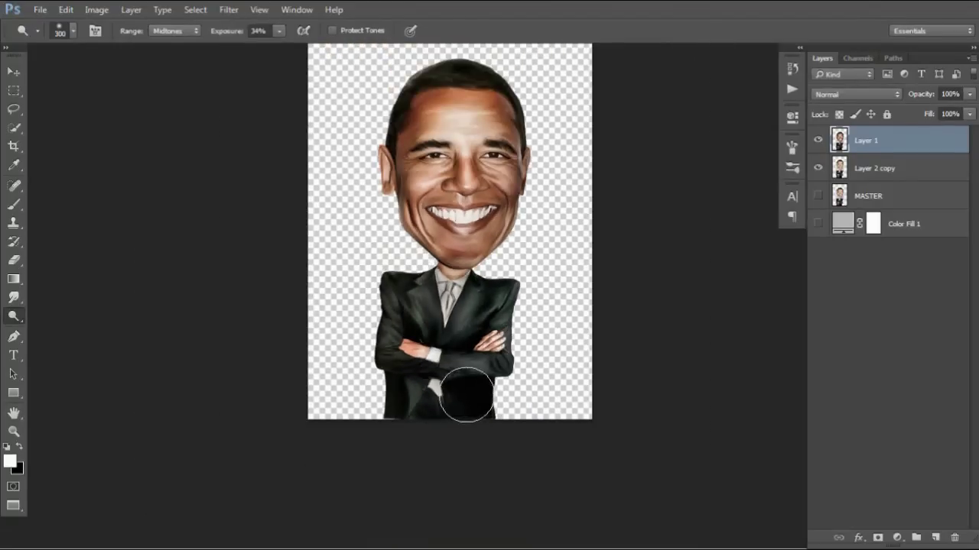
scroll(460, 270, "up", 1)
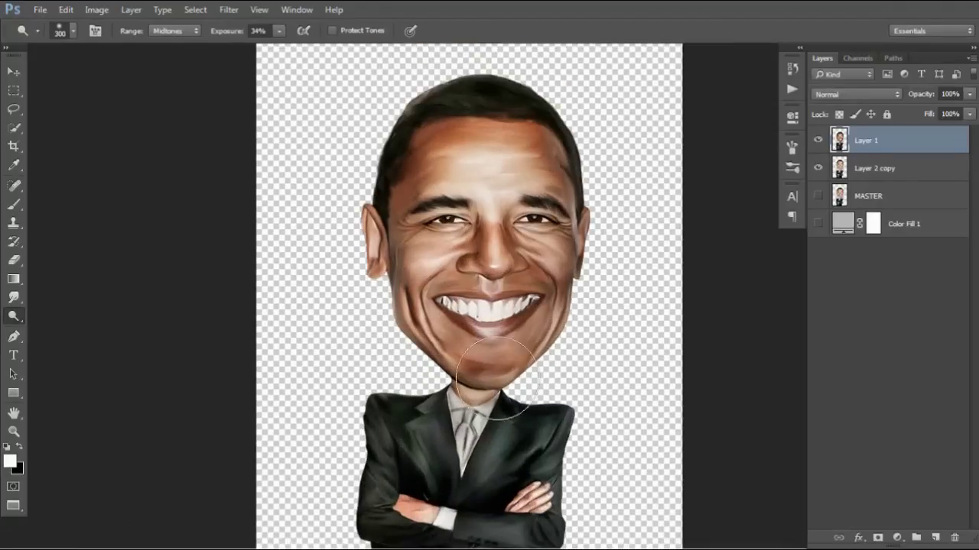
left_click_drag(439, 161, 469, 295)
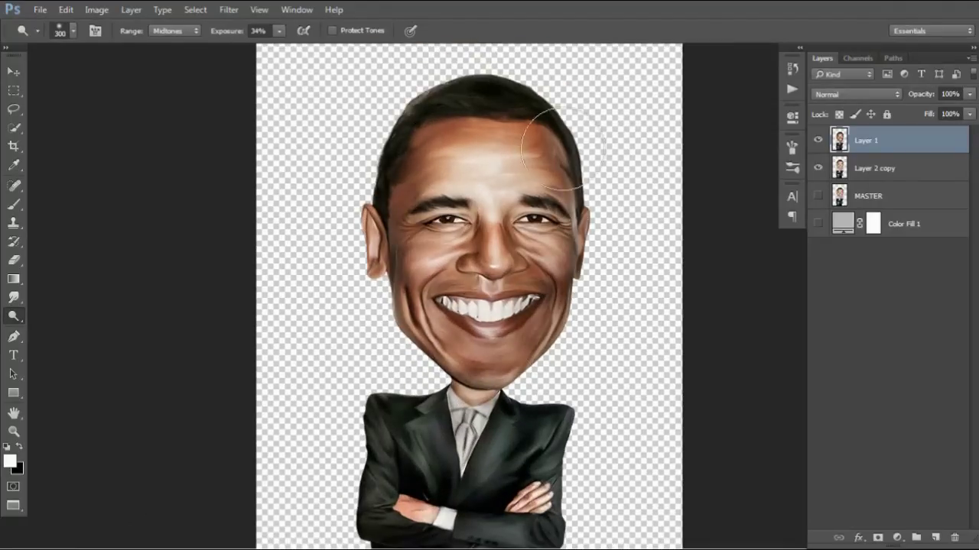
Step: Shrink the toning brush and make the grey Color Fill 1 background visible
scroll(562, 328, "down", 1)
scroll(327, 273, "up", 2)
scroll(337, 275, "up", 1)
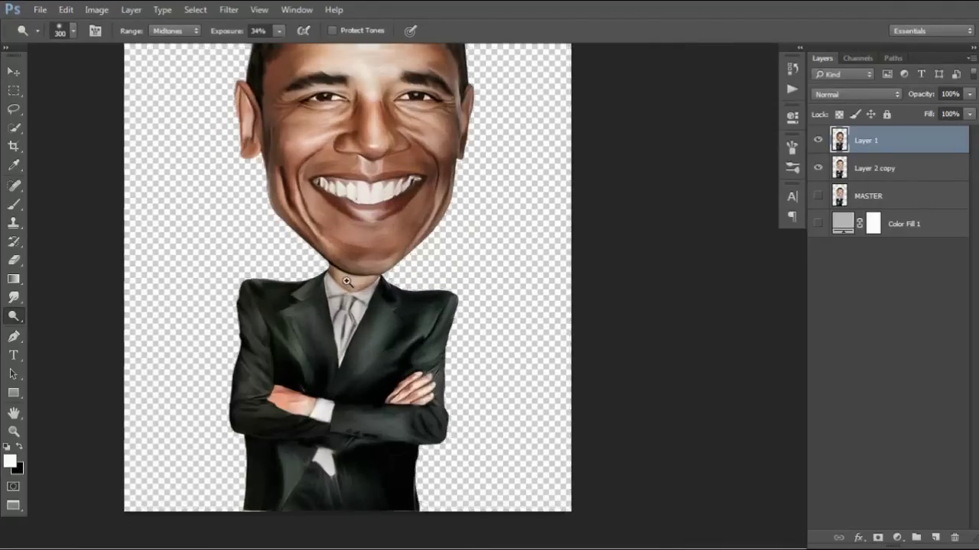
scroll(355, 282, "up", 1)
key("bracketleft")
key("bracketleft")
key("bracketleft")
key("bracketleft")
key("bracketleft")
key("bracketleft")
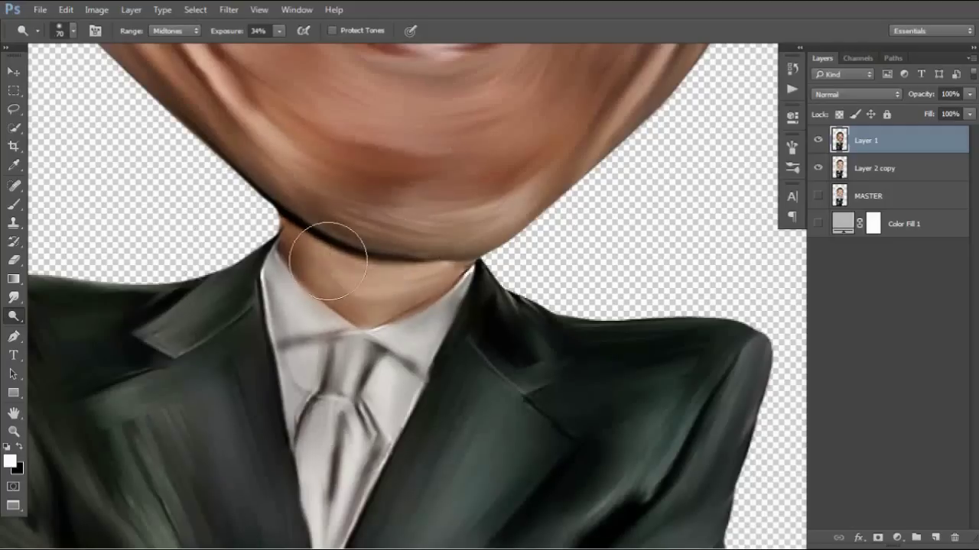
scroll(486, 284, "down", 2)
scroll(415, 280, "up", 2)
scroll(415, 273, "down", 1)
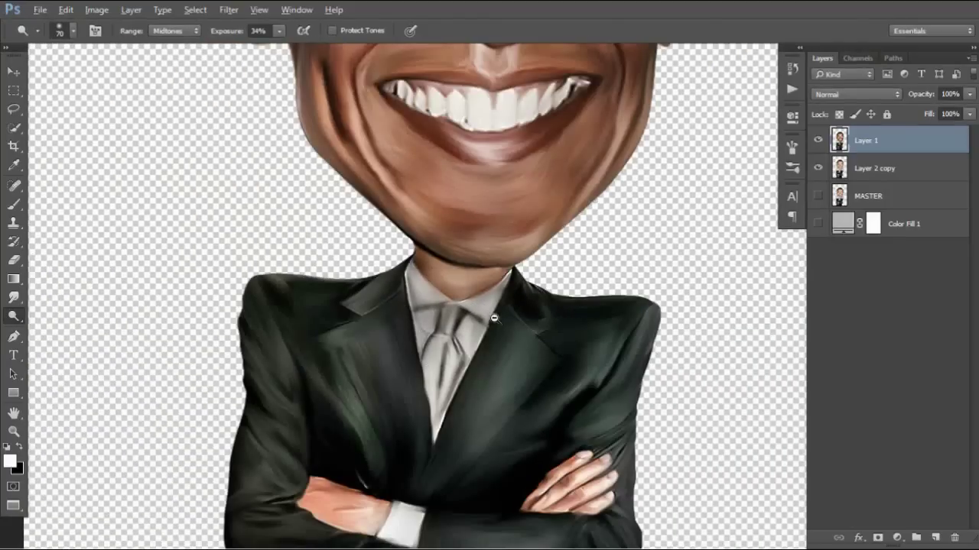
scroll(493, 318, "down", 2)
left_click(818, 223)
scroll(638, 265, "down", 1)
scroll(524, 345, "up", 1)
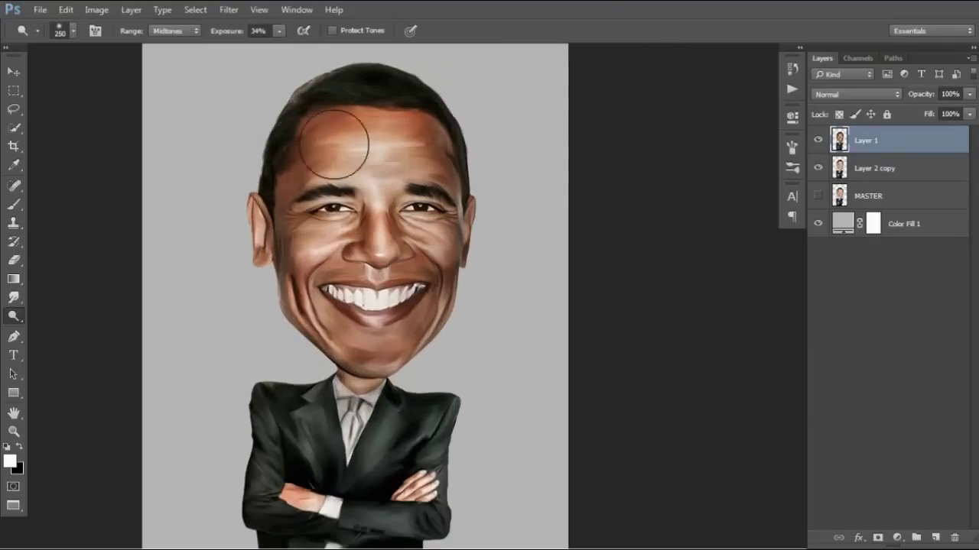
scroll(472, 305, "down", 2)
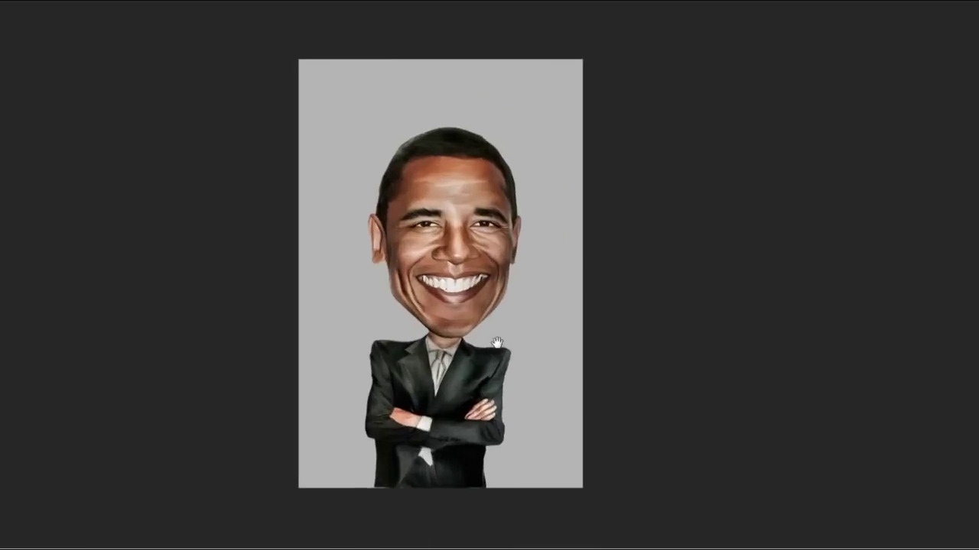
scroll(406, 385, "up", 3)
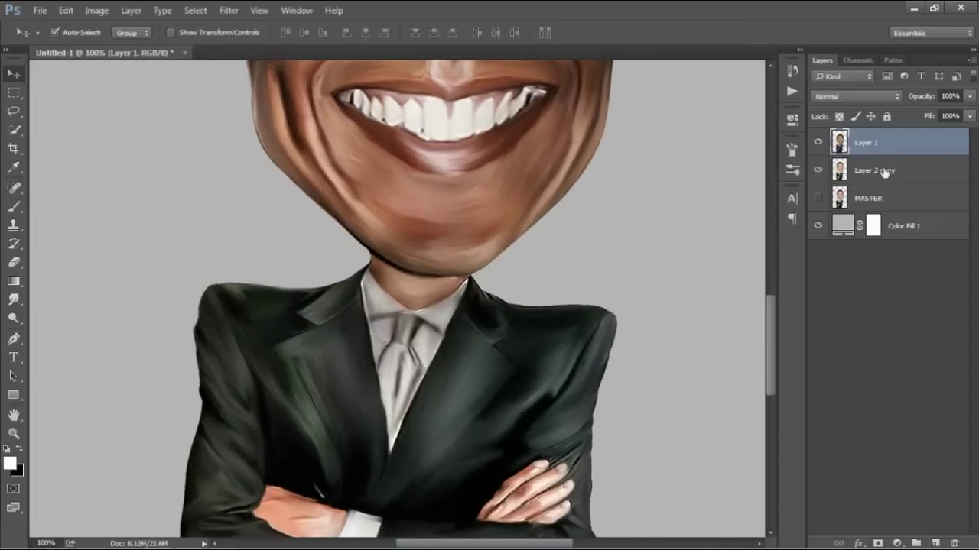
Step: Hide the Layer 2 copy, select Layer 1, and turn the head outline path into a selection
left_click(895, 172)
left_click(818, 170)
left_click(866, 143)
key("p")
scroll(388, 290, "up", 3)
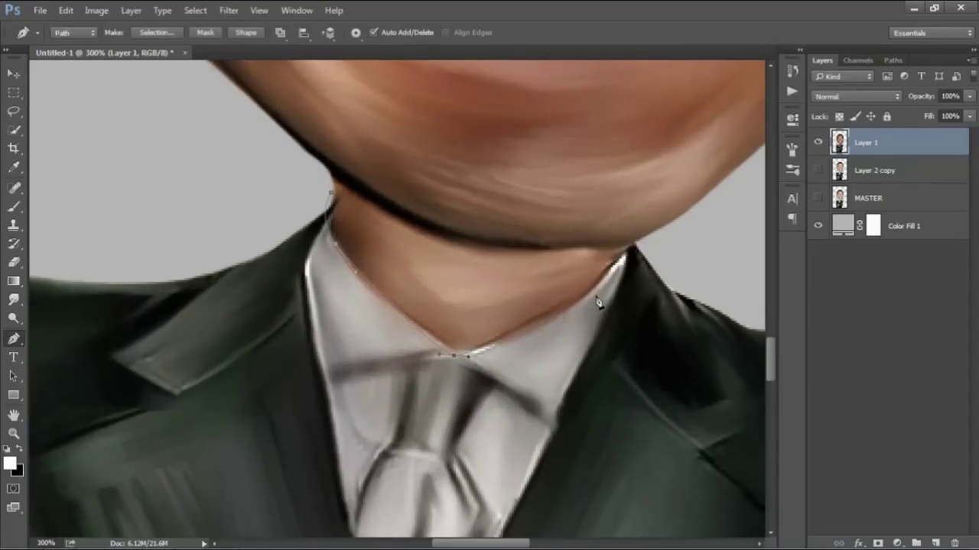
scroll(662, 241, "down", 3)
scroll(631, 226, "down", 2)
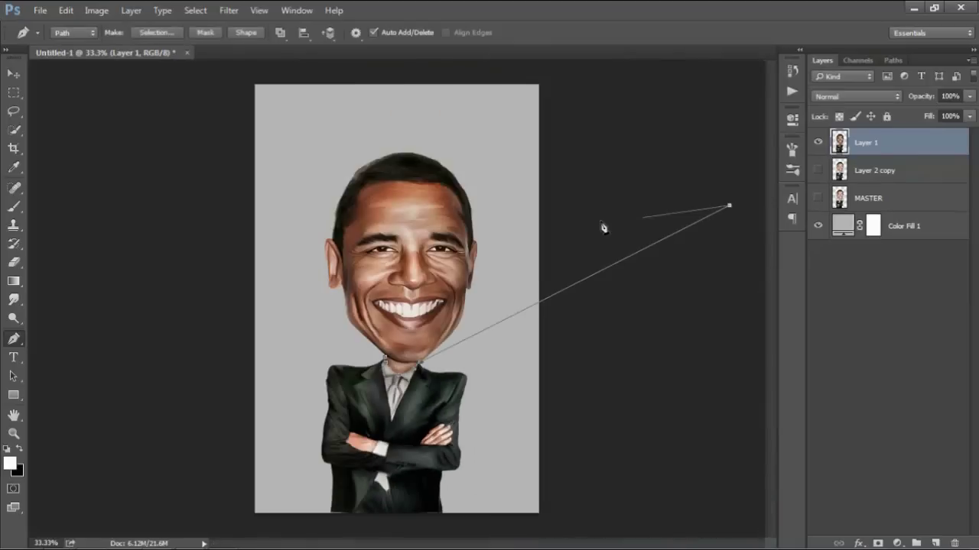
right_click(409, 235)
left_click(451, 284)
left_click(563, 149)
Step: Copy the selected head onto its own new layer
key("m")
right_click(425, 248)
left_click(476, 348)
Step: Tilt the head slightly and lower it about 23 px onto the neck with Free Transform
key("v")
key("ctrl+t")
left_click_drag(514, 178, 526, 196)
left_click_drag(397, 256, 443, 275)
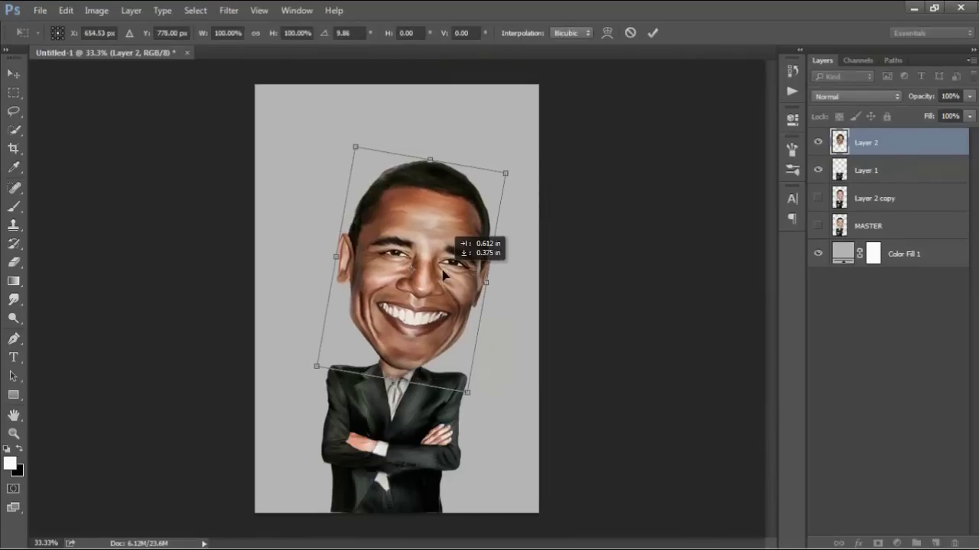
left_click_drag(514, 230, 435, 242)
left_click_drag(429, 283, 388, 308)
left_click_drag(486, 237, 505, 280)
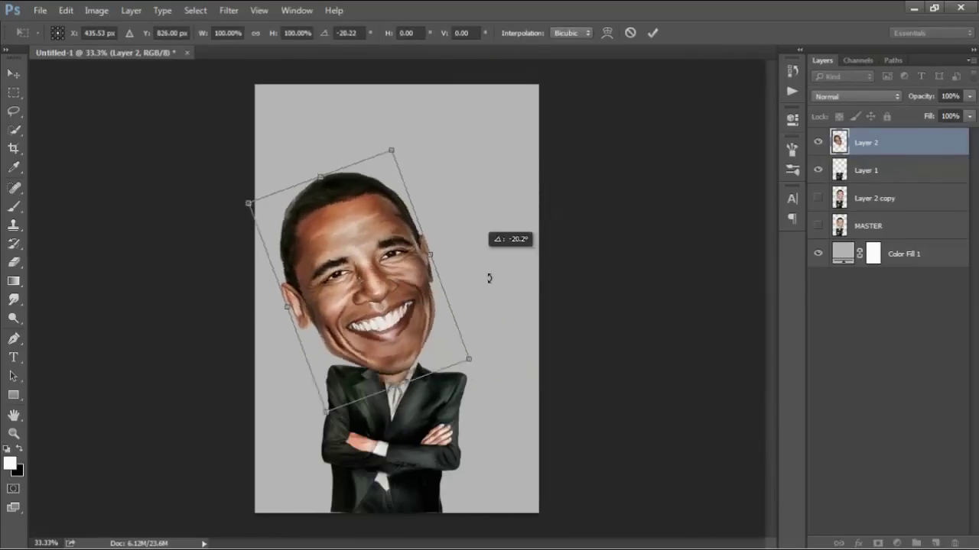
left_click_drag(352, 318, 392, 348)
scroll(397, 340, "up", 3)
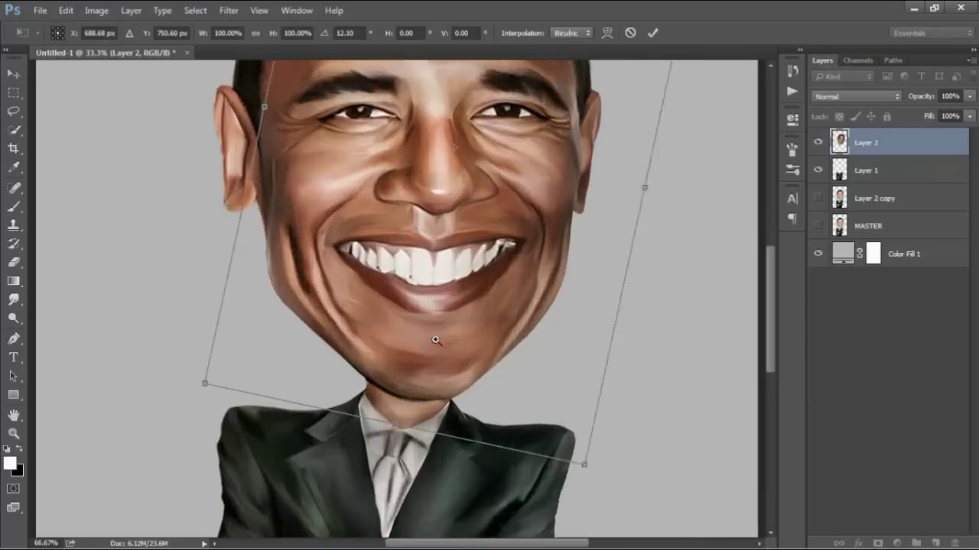
left_click_drag(451, 330, 454, 346)
key("Return")
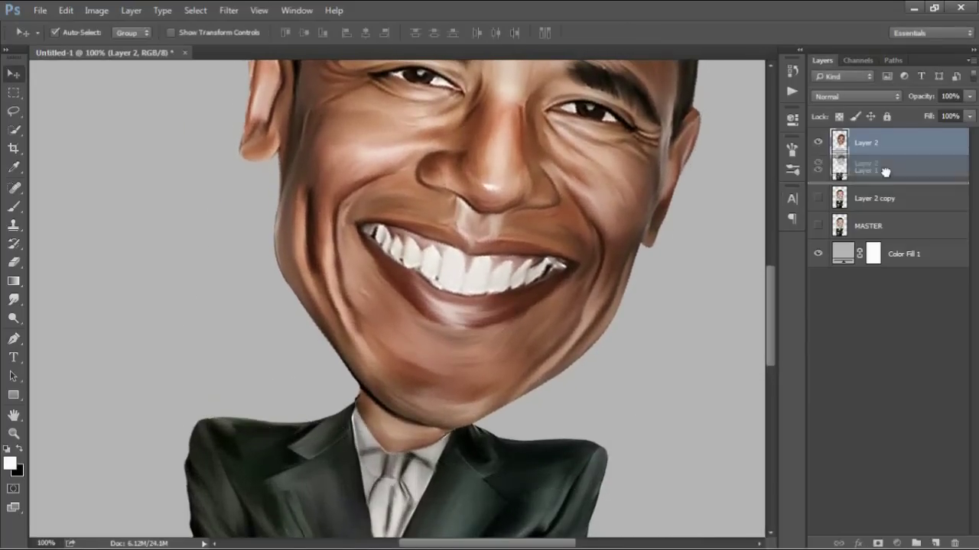
Step: Move Layer 2 below Layer 1 so the head sits under the suit
left_click_drag(866, 143, 885, 183)
scroll(564, 284, "down", 2)
scroll(533, 273, "up", 1)
left_click_drag(534, 273, 481, 240)
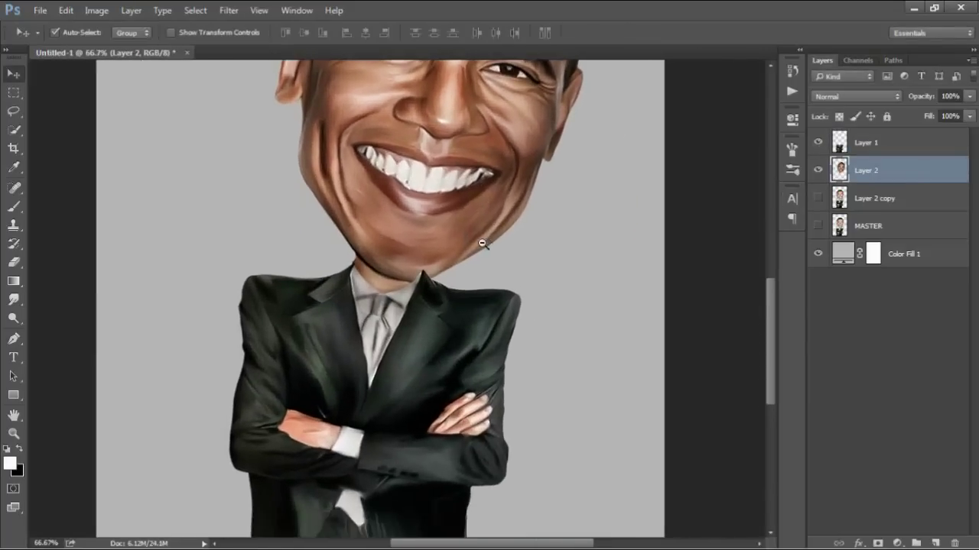
Step: Open the Liquify filter for the suit layer
scroll(481, 240, "down", 1)
key("alt+bracketright")
left_click(229, 10)
left_click(242, 120)
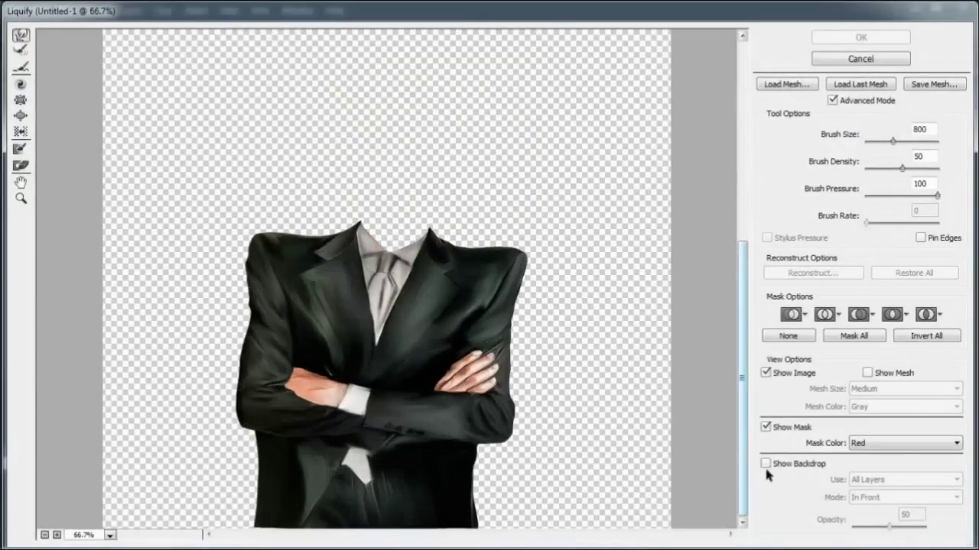
Step: With Show Backdrop on, push the suit's neck up into the head and apply the Liquify
left_click(765, 464)
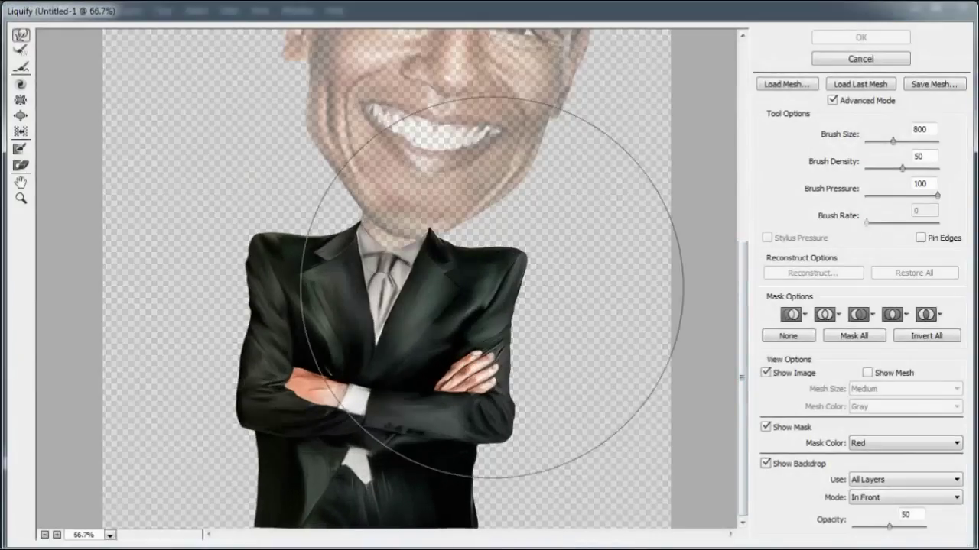
key("bracketleft")
key("bracketleft")
key("bracketleft")
left_click_drag(436, 224, 447, 218)
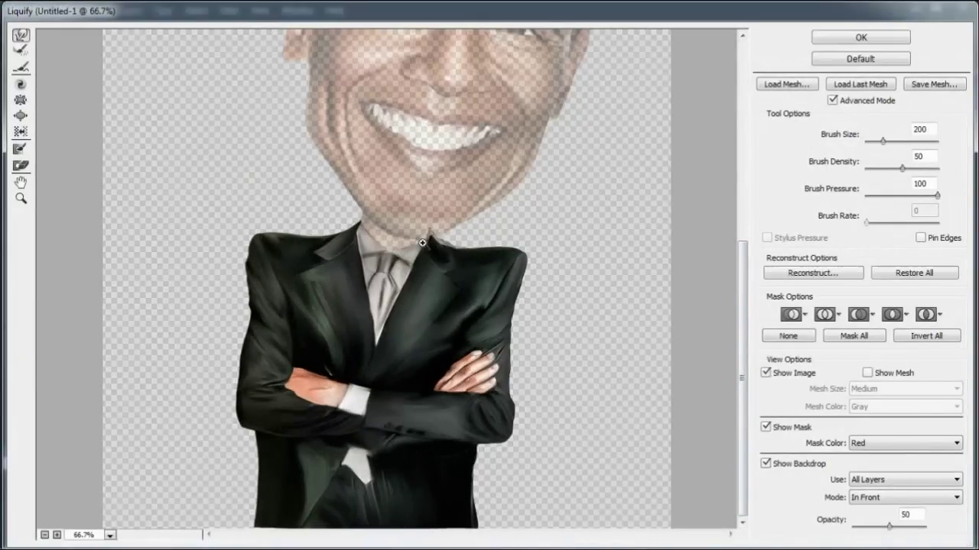
scroll(458, 214, "up", 2)
left_click_drag(343, 237, 375, 229)
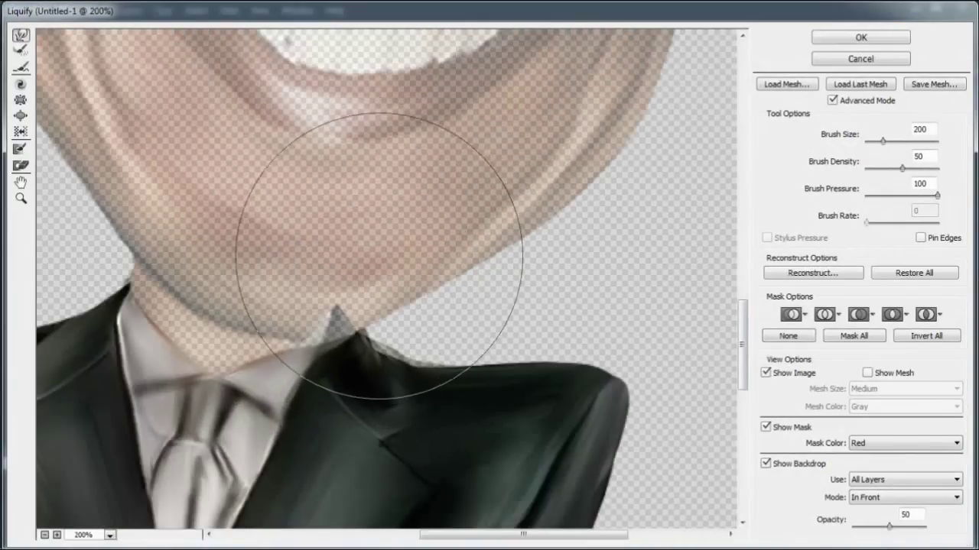
left_click(861, 38)
Step: Load Layer 1's outline as a selection and erase the head layer's neck shading along the collar
left_click(449, 297)
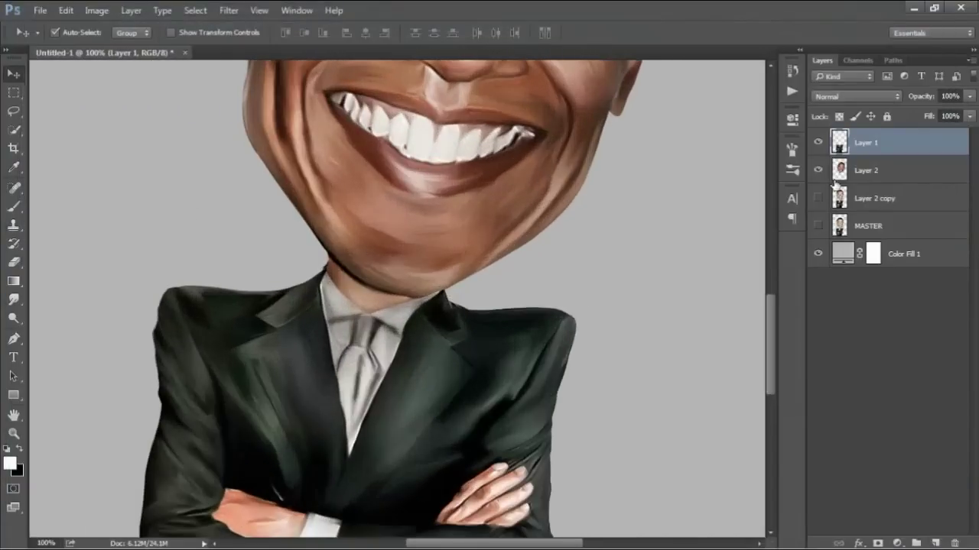
left_click(839, 169, "ctrl")
left_click(374, 351, "ctrl")
key("e")
left_click_drag(273, 280, 459, 256)
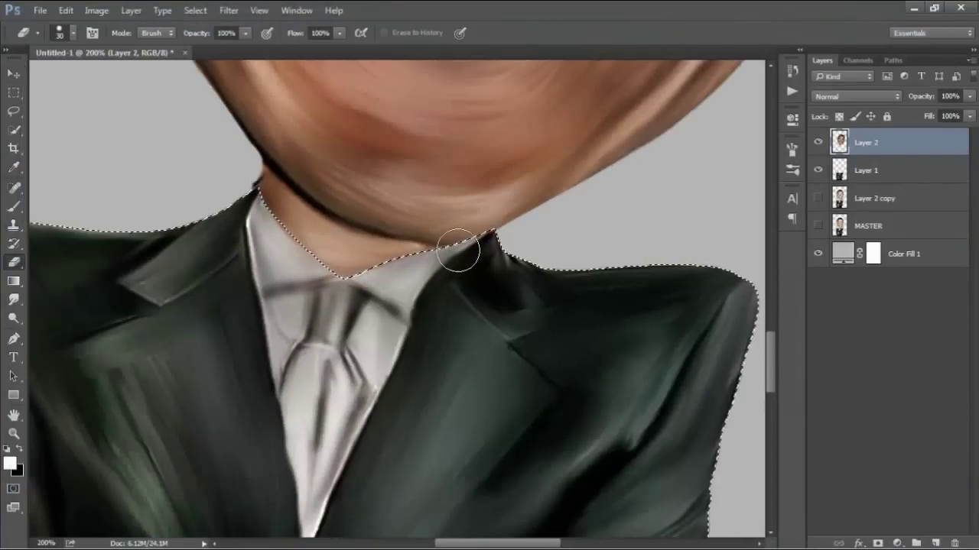
key("ctrl+d")
left_click(243, 184, "ctrl")
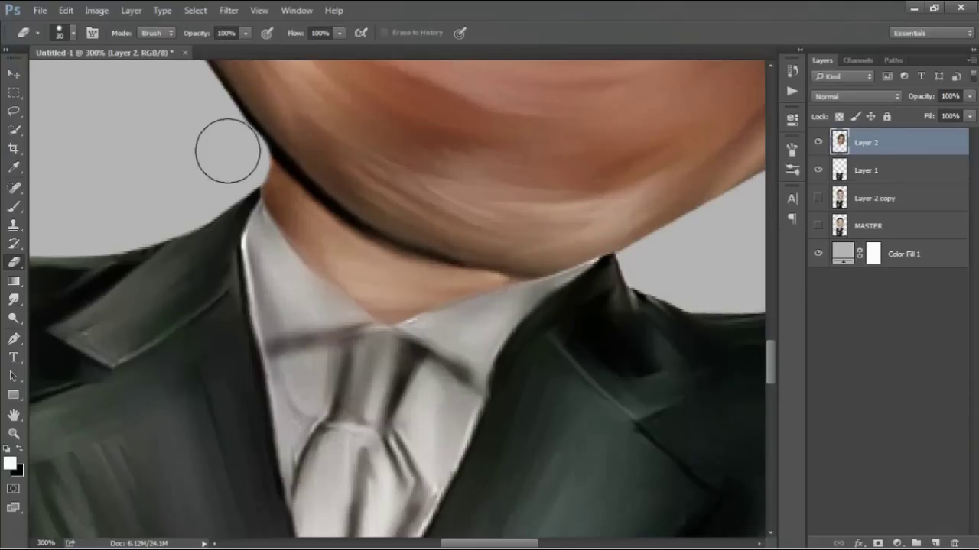
left_click_drag(234, 149, 274, 182)
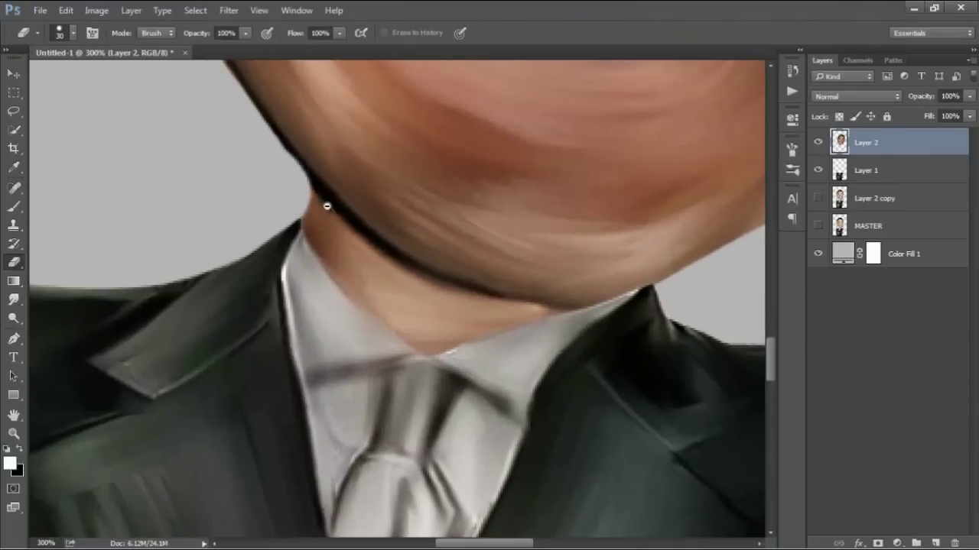
key("ctrl+0")
Step: Scale the head layer down to about 94%
key("v")
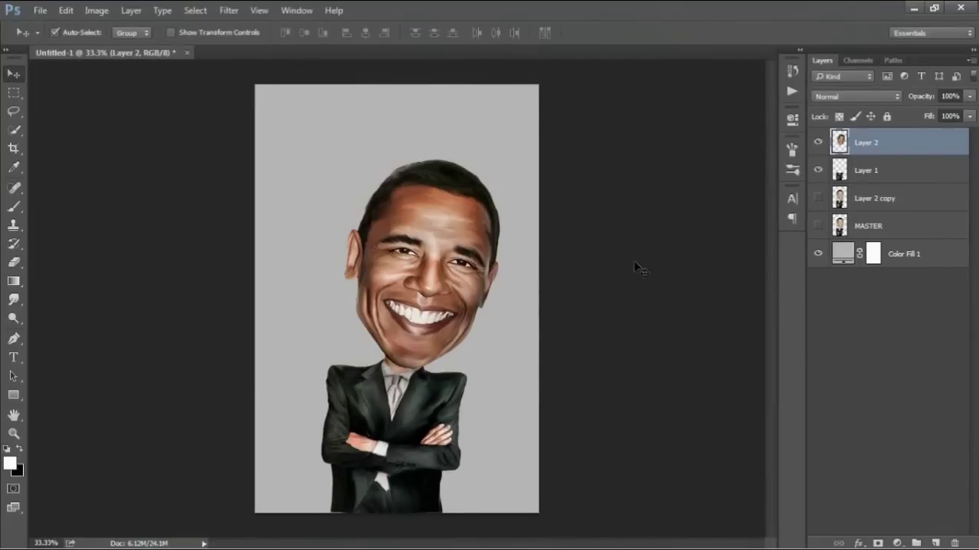
key("ctrl+t")
left_click_drag(503, 156, 493, 170)
left_click(448, 274, "ctrl")
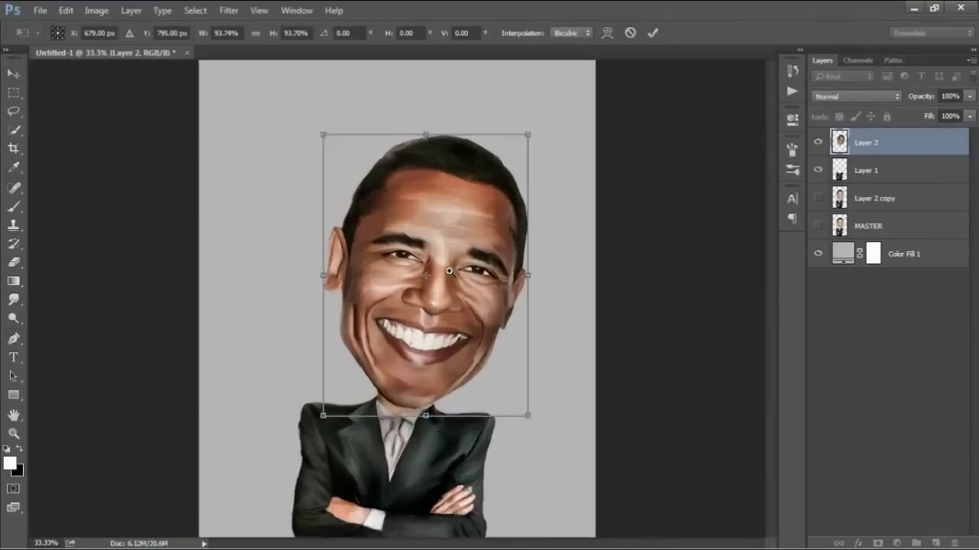
left_click(415, 413)
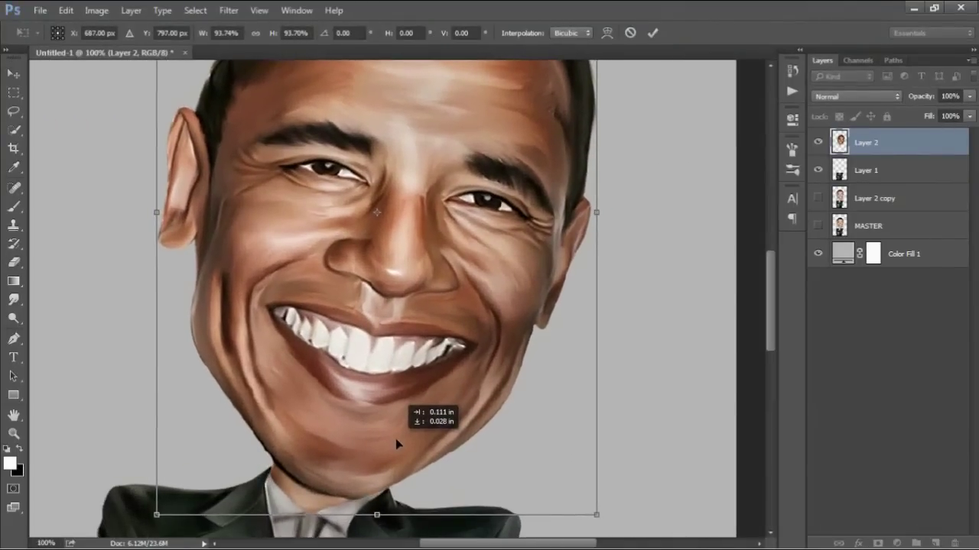
key("Return")
Step: Nudge Layer 1 to line up the collar, then merge it into Layer 2
scroll(399, 449, "down", 3)
scroll(382, 306, "up", 5)
left_click_drag(344, 314, 324, 339)
scroll(325, 345, "down", 4)
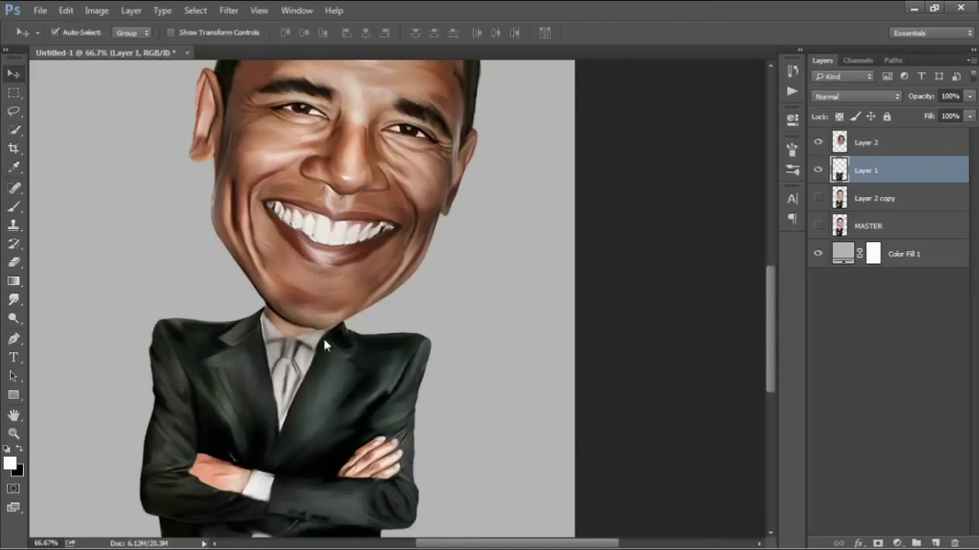
left_click(879, 144, "shift")
key("ctrl+e")
Step: Lighten the collar area with the Dodge tool
key("o")
scroll(325, 369, "up", 1)
scroll(276, 331, "up", 1)
left_click_drag(264, 271, 360, 295)
key("ctrl+minus")
key("ctrl+minus")
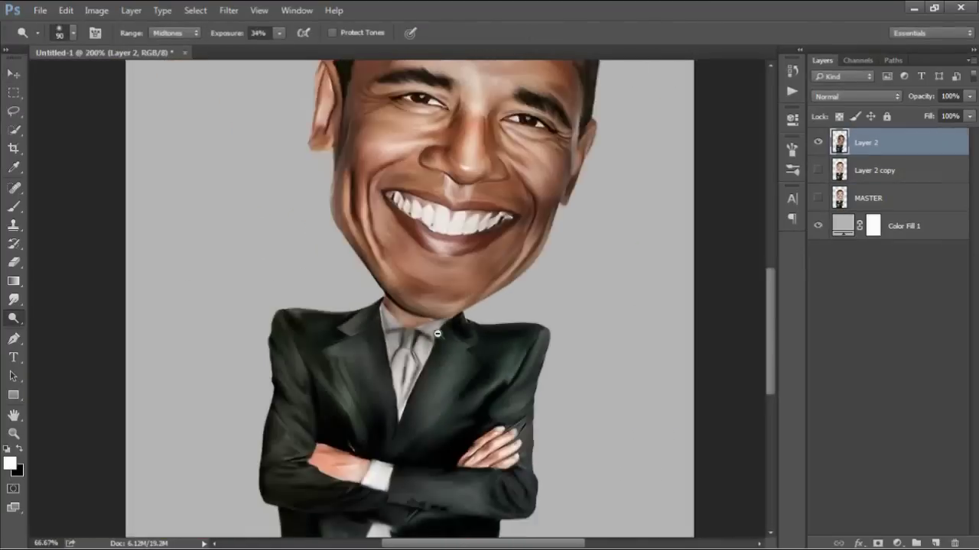
key("ctrl+minus")
key("ctrl+minus")
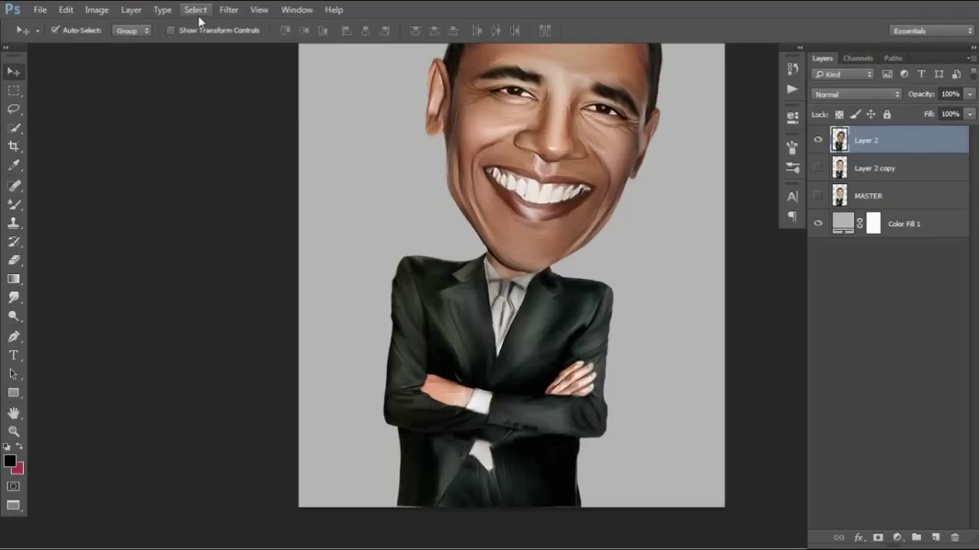
Step: Open the Camera Raw filter with the preview zoomed on the face
left_click(228, 9)
left_click(252, 92)
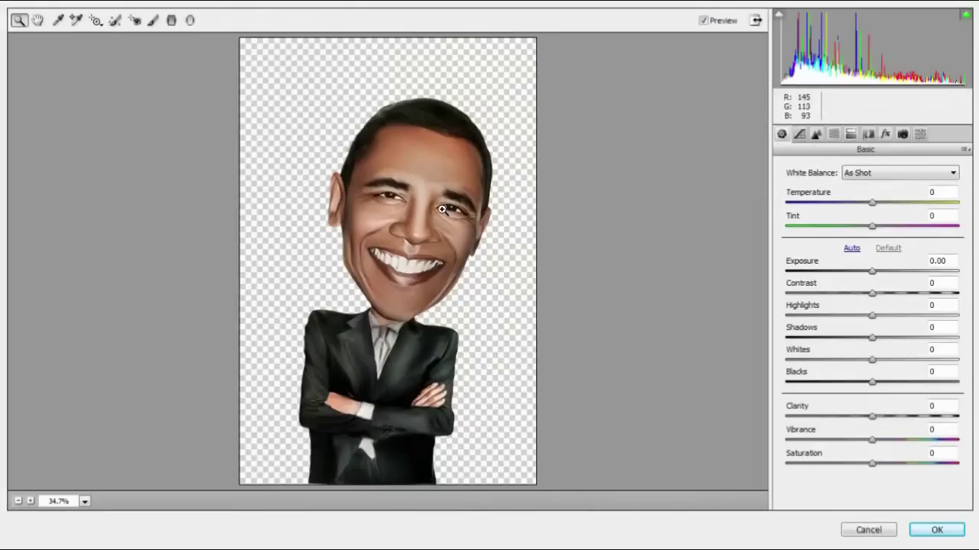
key("ctrl+plus")
key("ctrl+plus")
key("ctrl+plus")
Step: Set temperature +11 and blacks +28, adjusting highlights, shadows, whites and saturation in Camera Raw
left_click(882, 202)
left_click(620, 245, "alt")
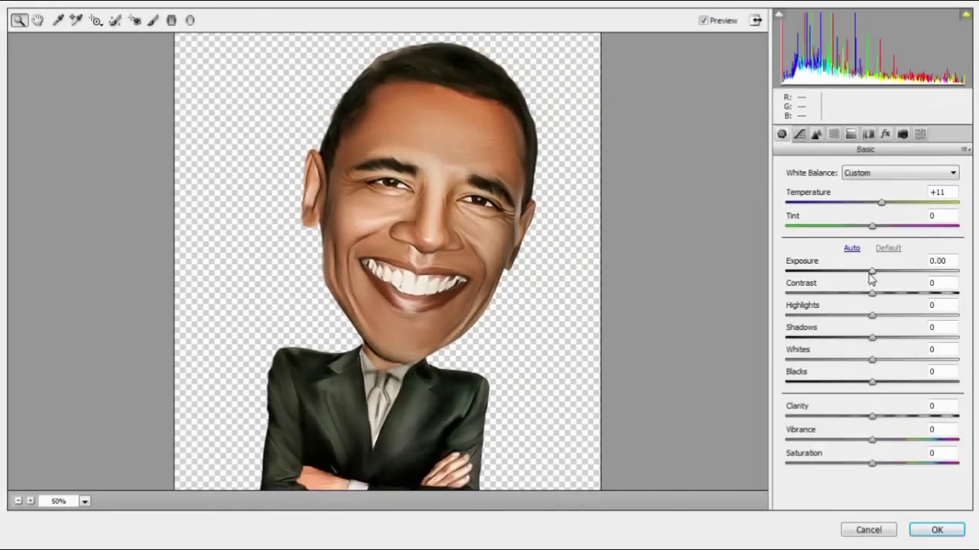
left_click_drag(874, 382, 896, 381)
key("ctrl+minus")
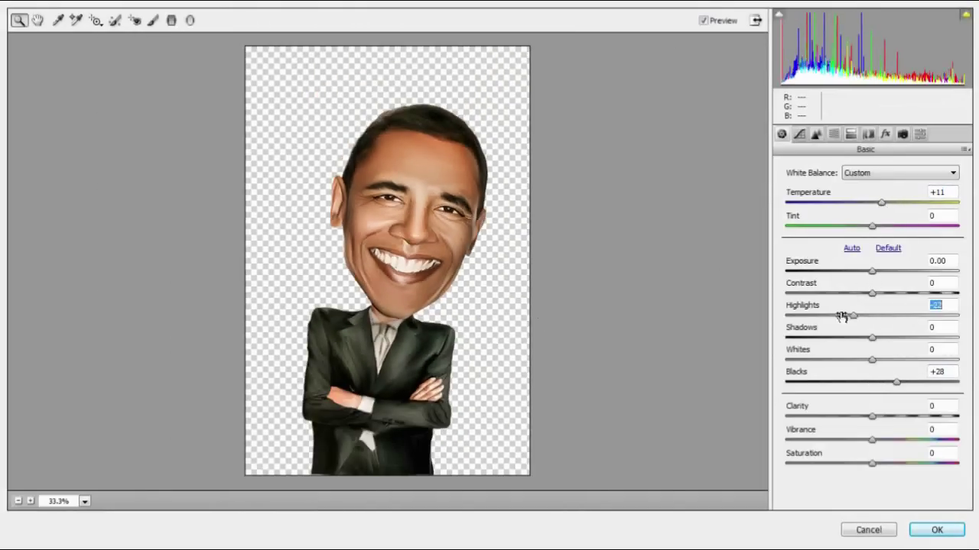
left_click_drag(841, 316, 853, 315)
mouse_move(860, 366)
left_mouse_down()
mouse_move(818, 337)
mouse_move(859, 316)
left_mouse_up()
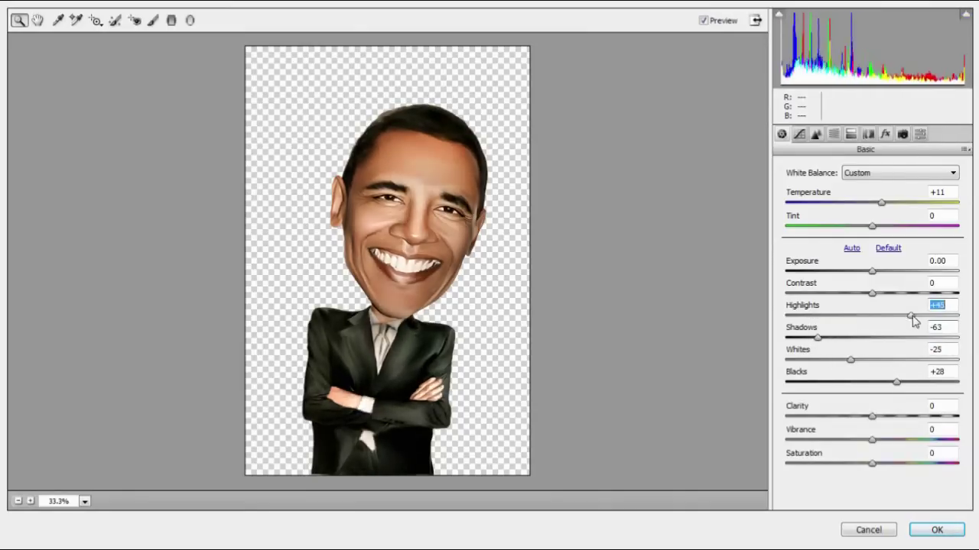
left_click_drag(905, 351, 898, 351)
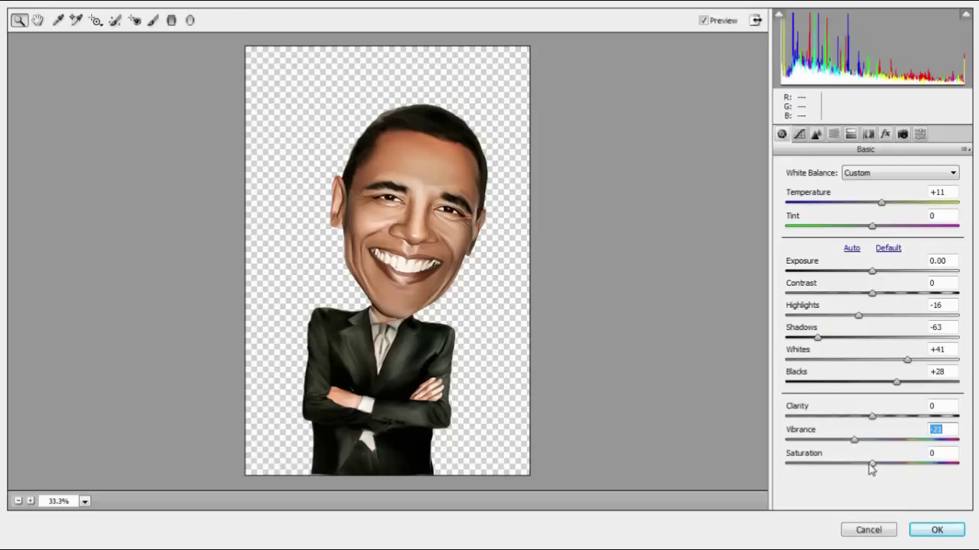
left_click_drag(864, 464, 872, 463)
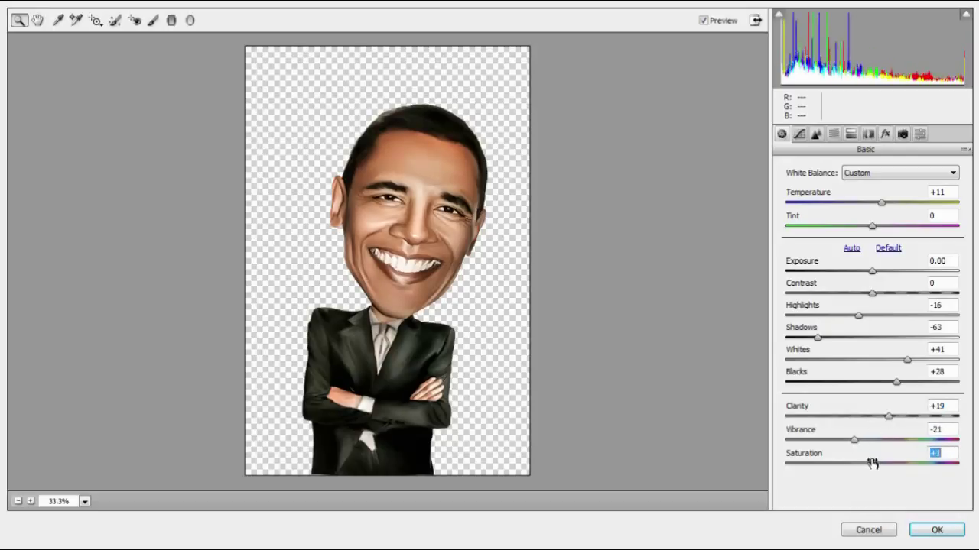
Step: Refine to contrast +11, shadows -18, whites +10, blacks +22, temperature +18, less vibrance, and apply
left_click(509, 334)
left_click_drag(868, 380, 867, 380)
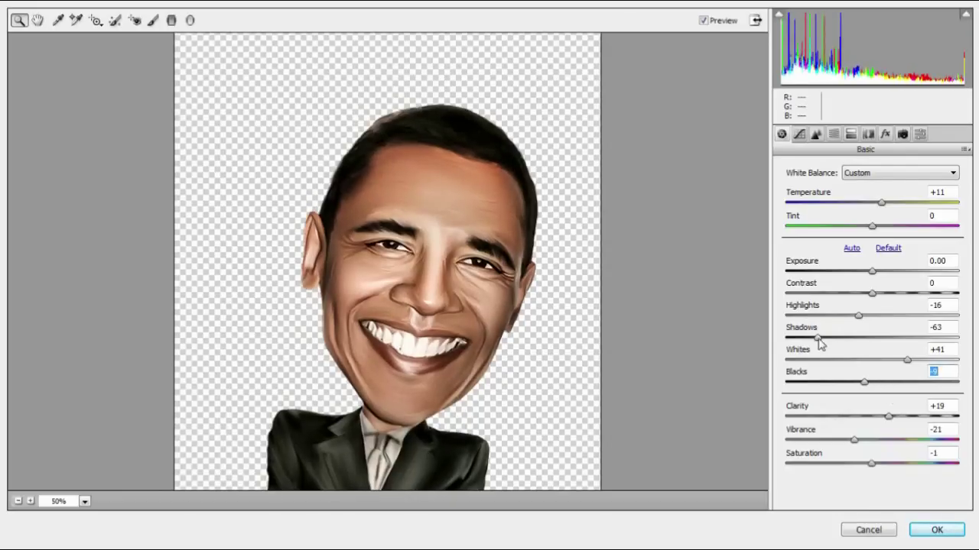
left_click_drag(818, 341, 856, 348)
left_click_drag(880, 299, 884, 298)
left_click(721, 295, "alt")
mouse_move(909, 363)
left_mouse_down()
mouse_move(882, 362)
mouse_move(887, 383)
left_mouse_up()
left_click_drag(846, 337, 869, 339)
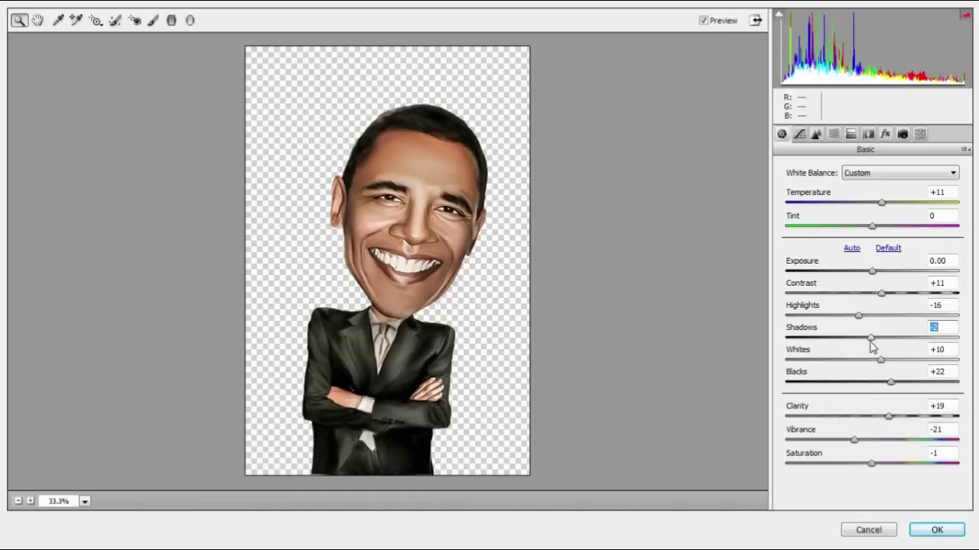
left_click_drag(883, 204, 888, 205)
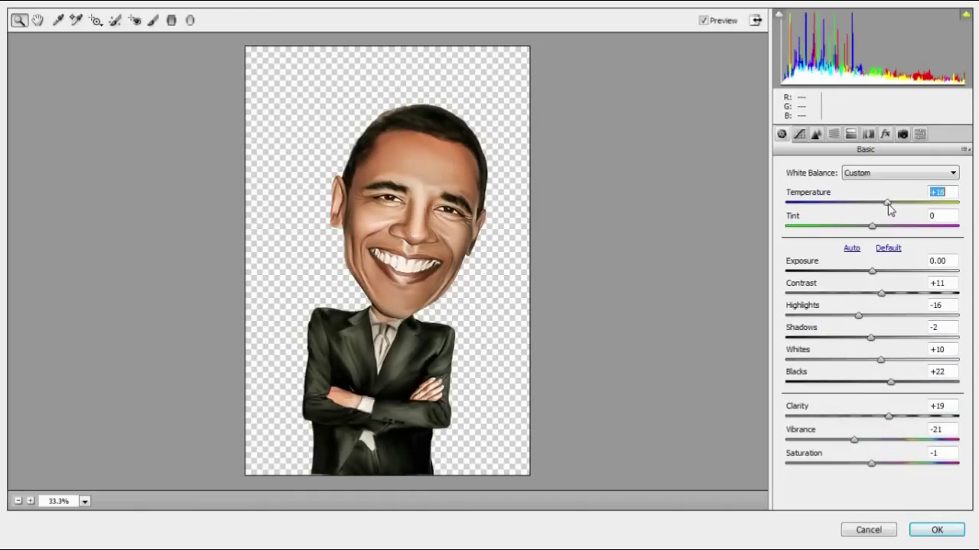
left_click_drag(851, 442, 849, 440)
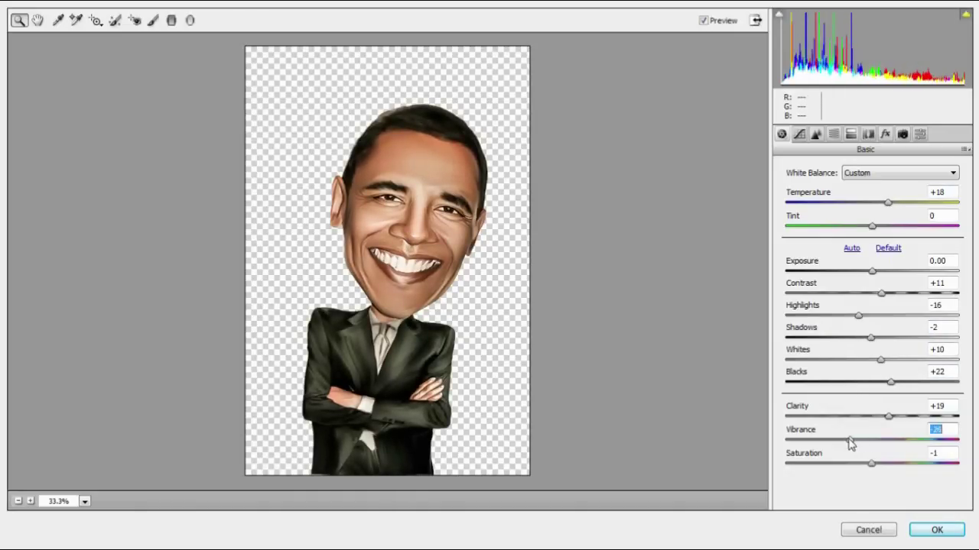
left_click(922, 531)
Step: Hide the grey Color Fill 1 and crop the canvas wider on both sides
left_click(819, 225)
left_click_drag(589, 229, 450, 301)
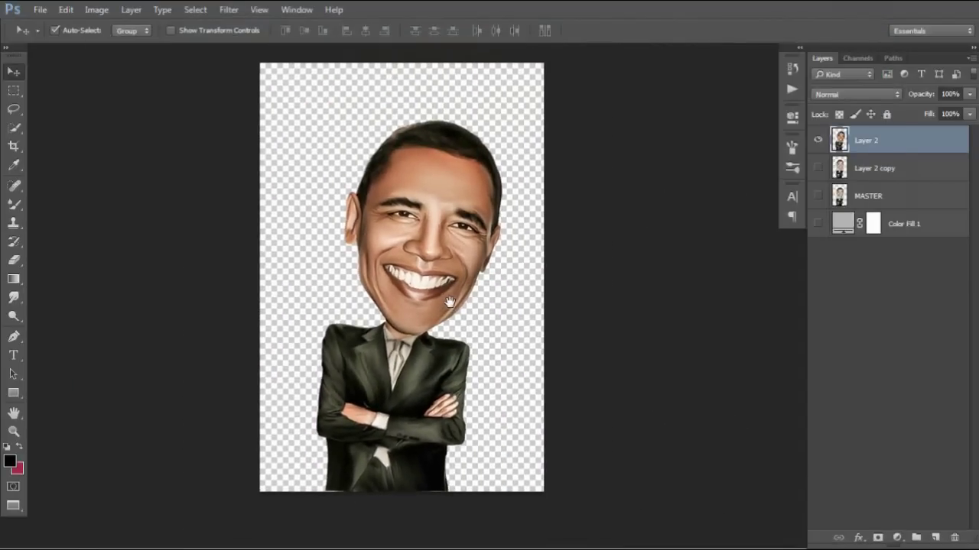
left_click(14, 145)
left_click_drag(543, 287, 596, 289)
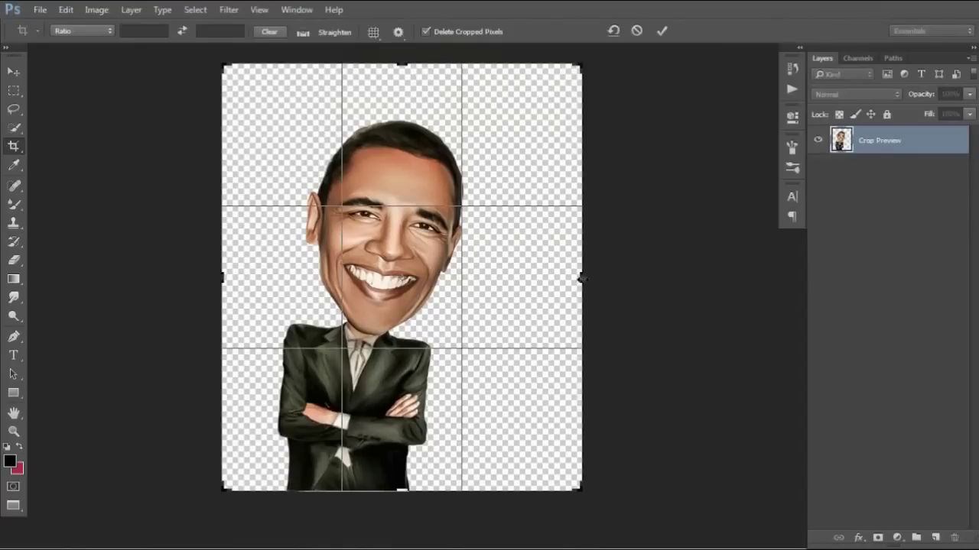
left_click(10, 74)
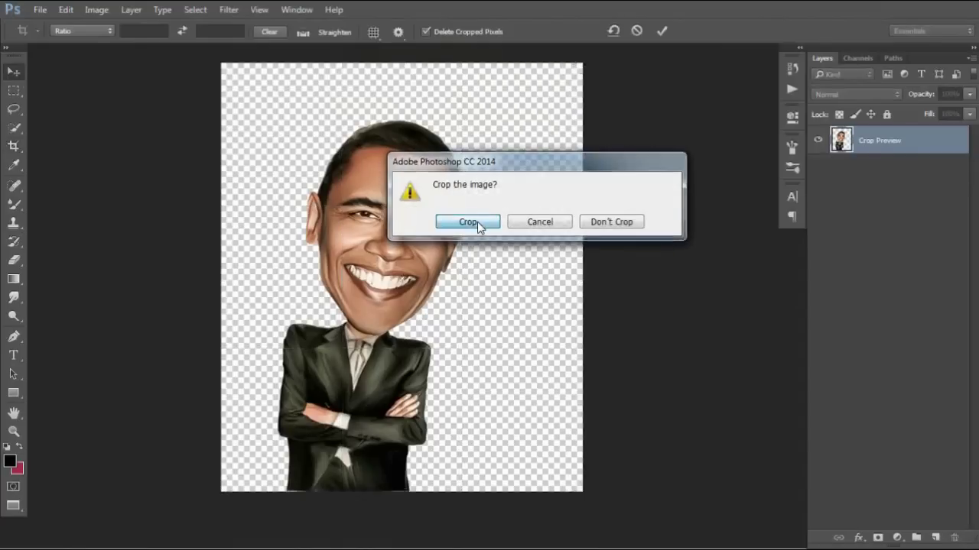
left_click(471, 222)
left_click_drag(477, 292, 516, 295)
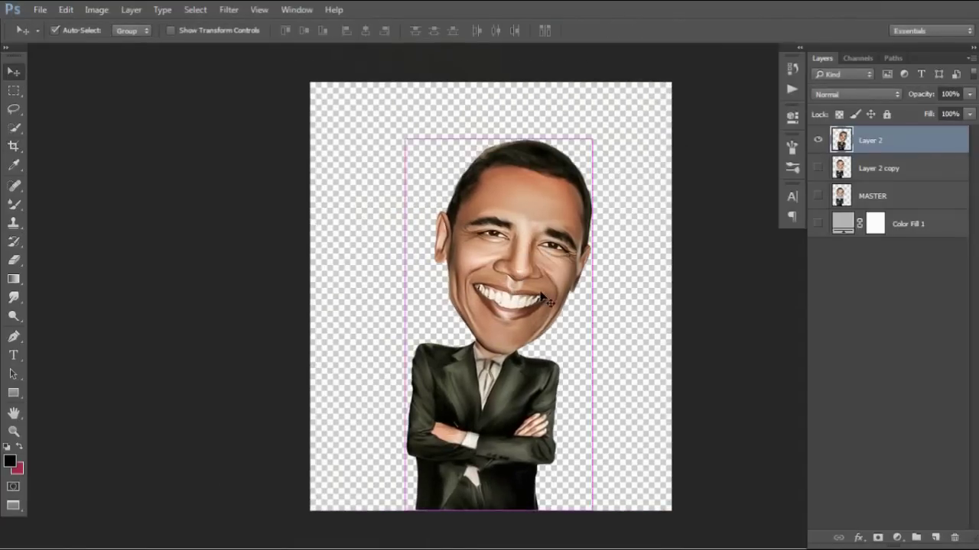
Step: Commit the caricature's new position further right on the canvas
key("ctrl+minus")
key("ctrl+t")
key("Return")
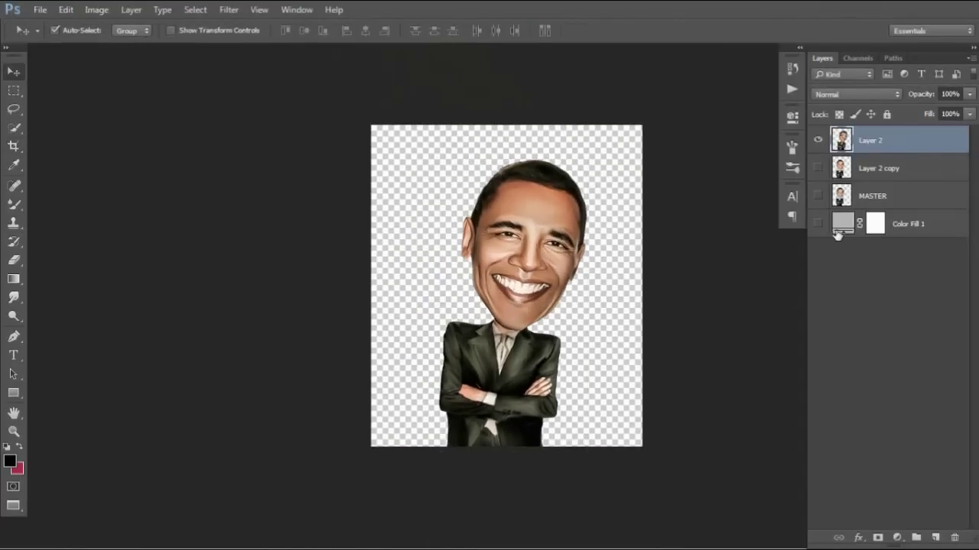
Step: Change the Color Fill 1 colour to black and load the caricature's outline as a selection
double_click(842, 224)
left_click(892, 145)
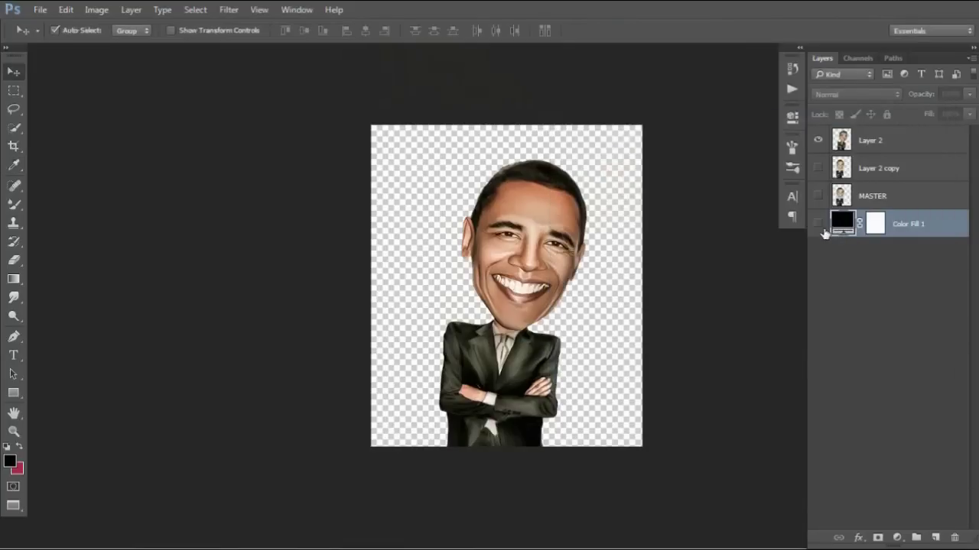
scroll(550, 309, "up", 2)
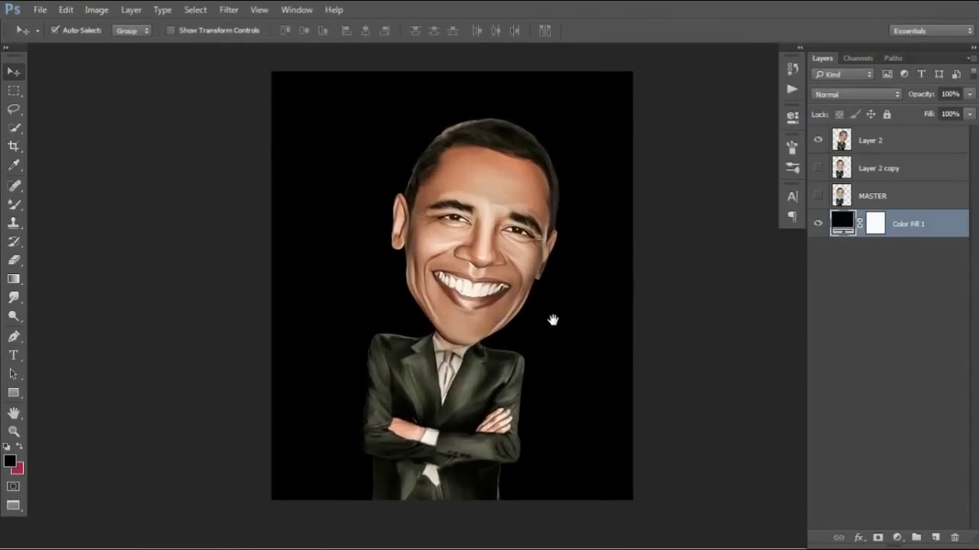
scroll(507, 332, "up", 2)
scroll(508, 332, "up", 2)
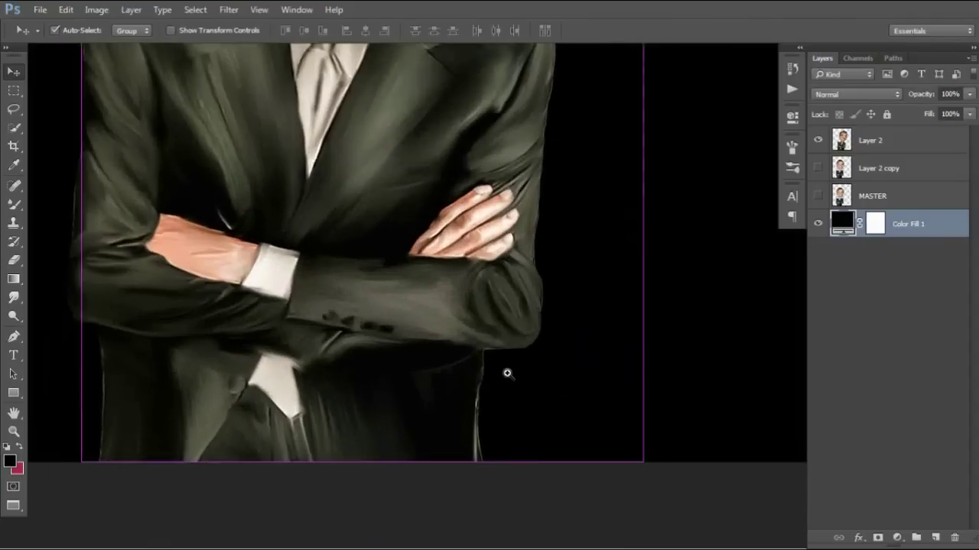
scroll(507, 374, "up", 2)
scroll(573, 324, "down", 1)
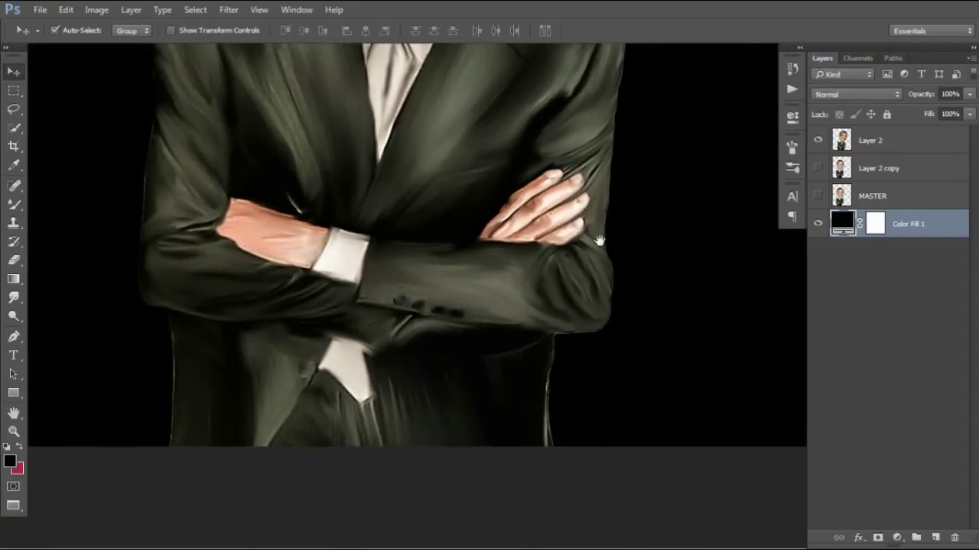
scroll(599, 242, "up", 3)
left_click(841, 145, "ctrl")
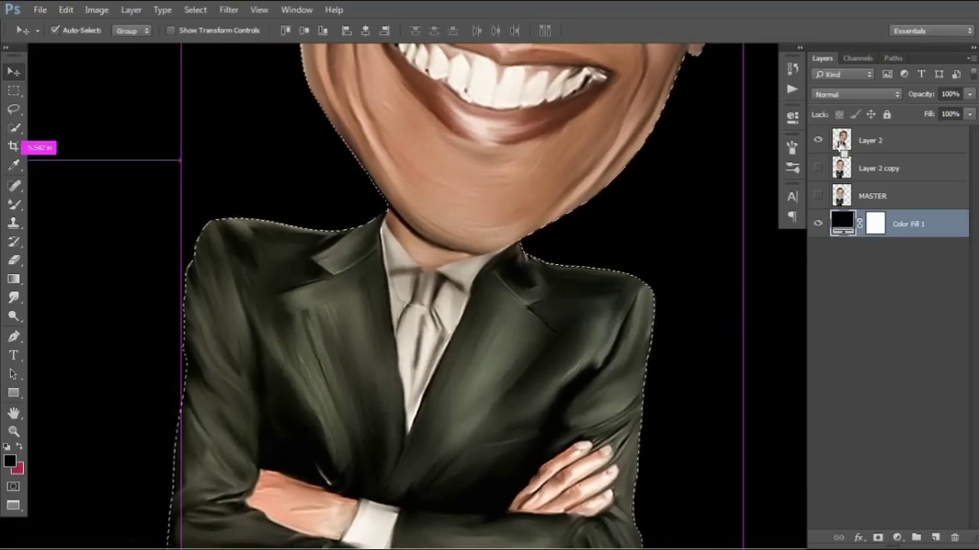
Step: Contract the current selection and feather its edge
left_click(228, 9)
mouse_move(205, 195)
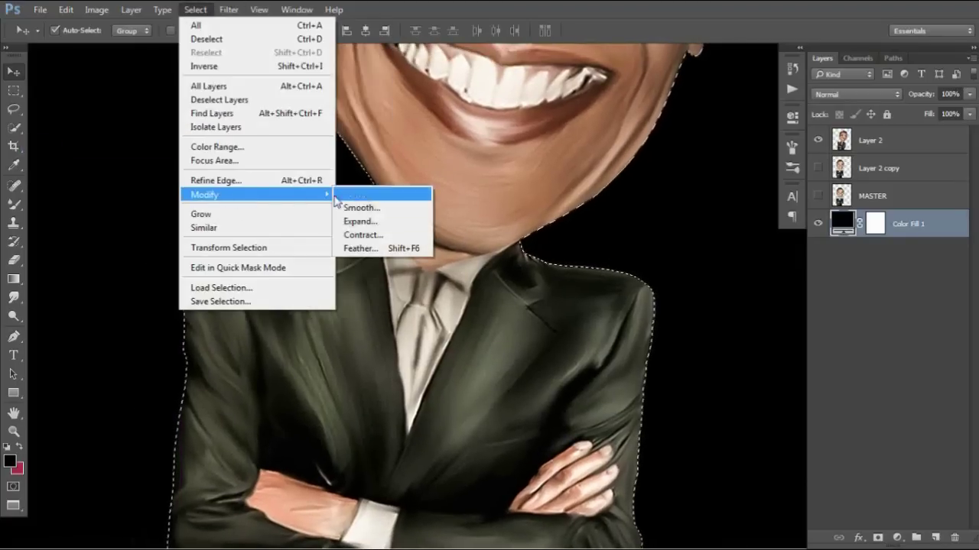
left_click(366, 234)
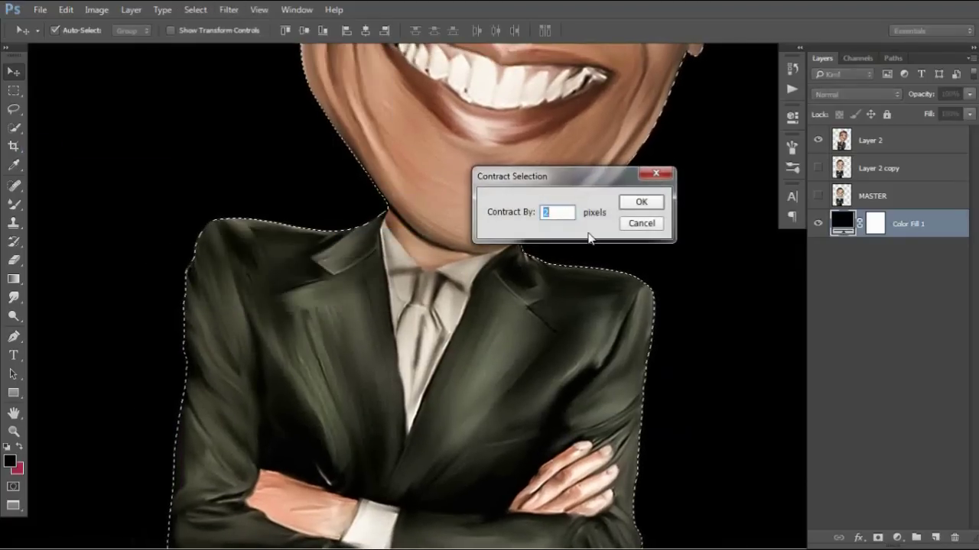
key("Return")
key("shift+F6")
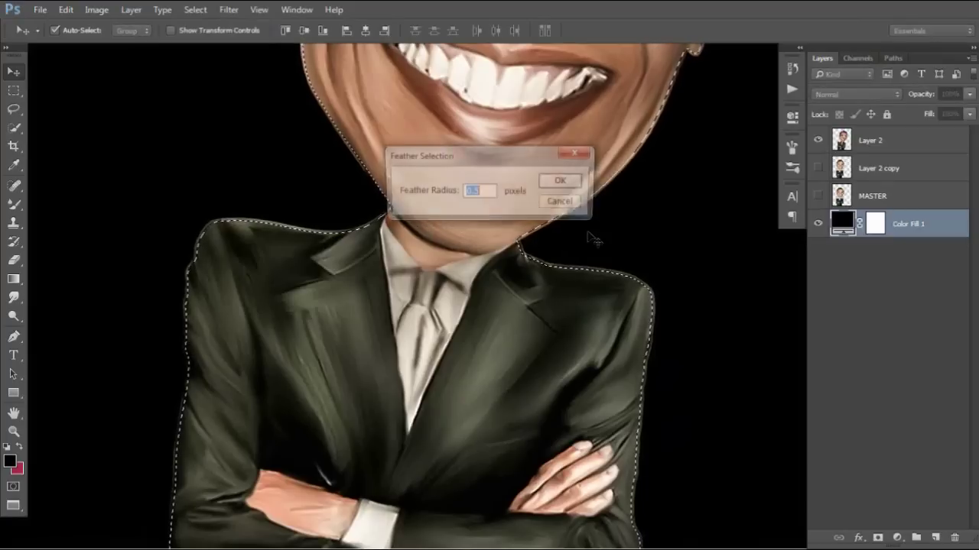
key("Return")
Step: Erase along the figure's jaw, hair and suit edges on Layer 2 with a fully soft eraser
key("e")
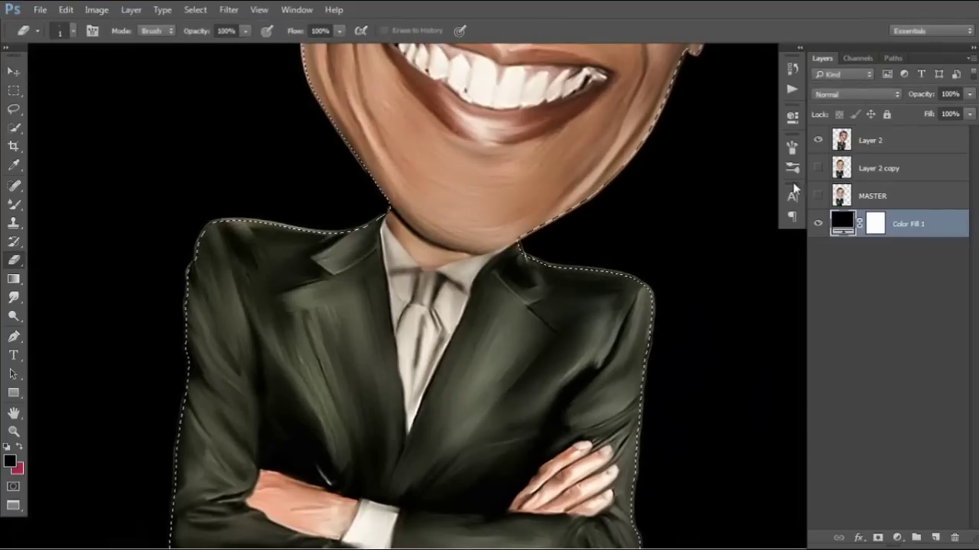
left_click(841, 149)
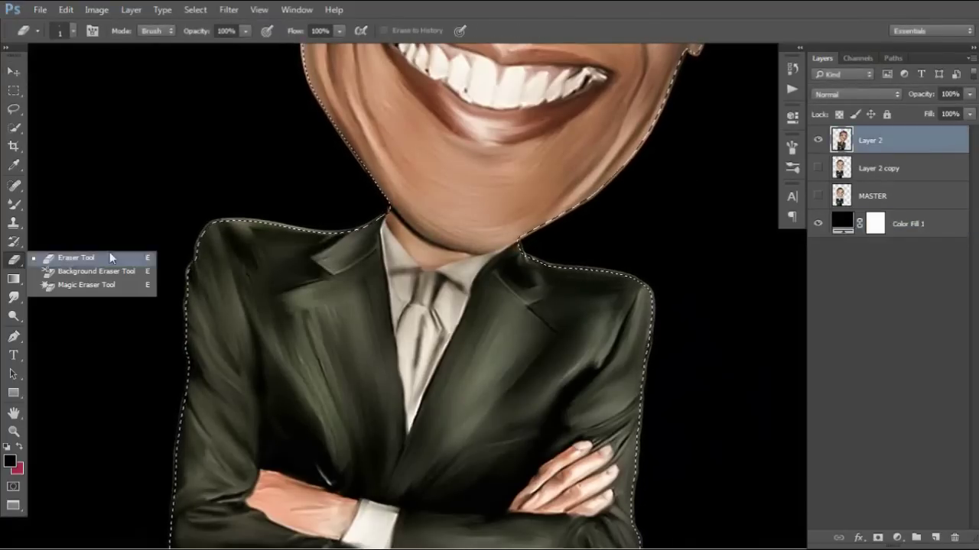
right_click(190, 220)
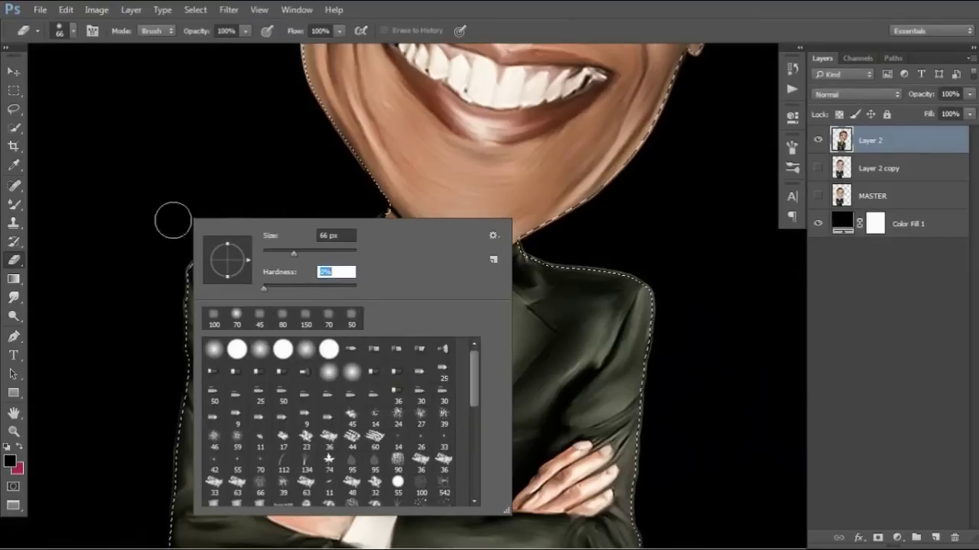
key("Return")
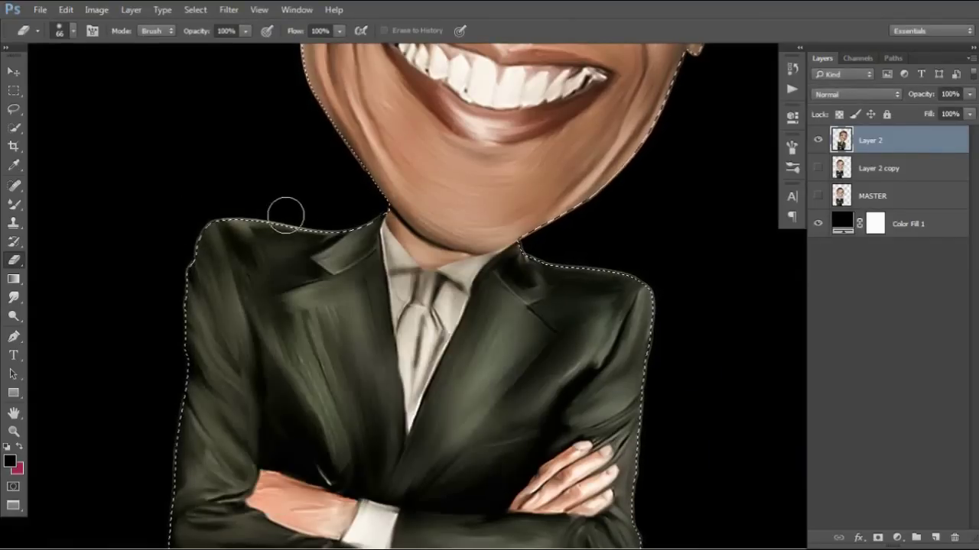
left_click_drag(199, 334, 217, 227)
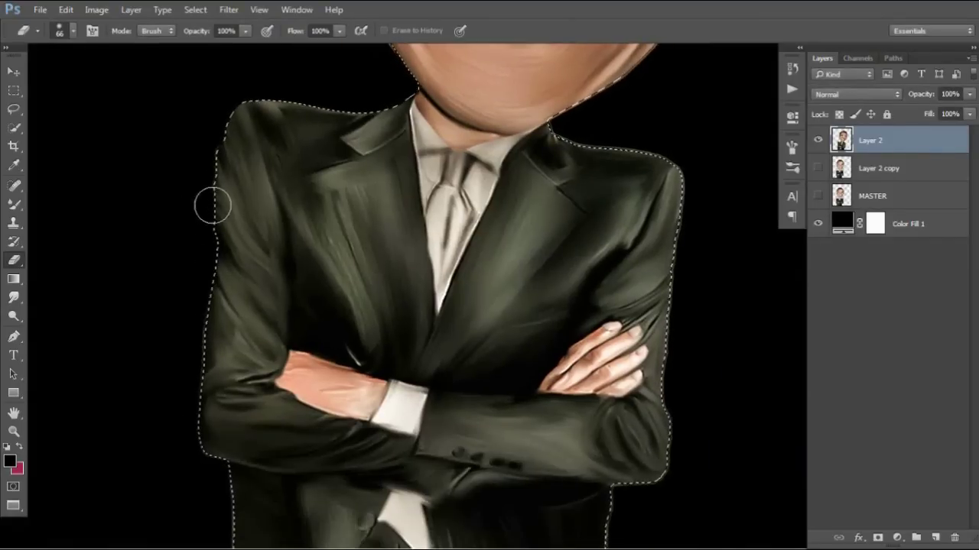
scroll(206, 442, "down", 5)
scroll(219, 247, "right", 5)
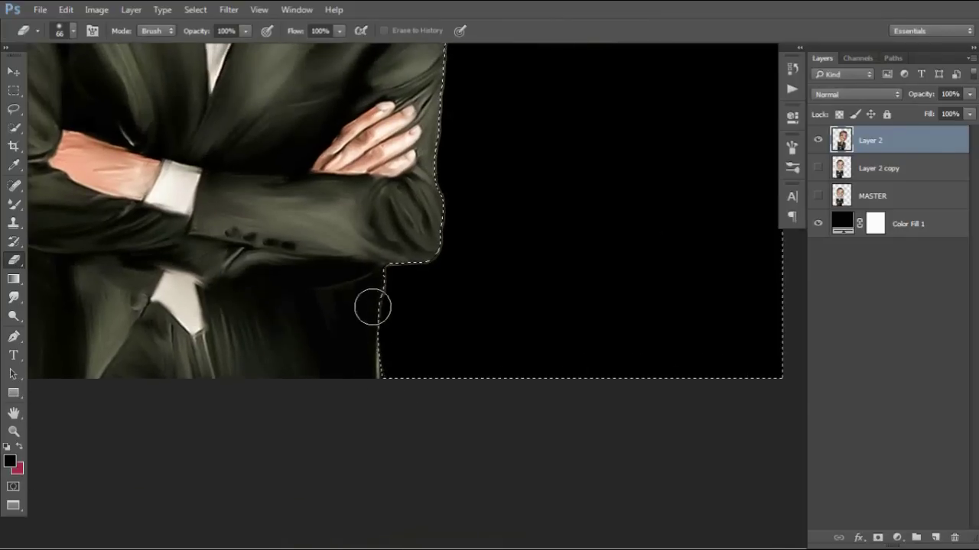
left_click_drag(443, 134, 401, 241)
scroll(298, 158, "up", 3)
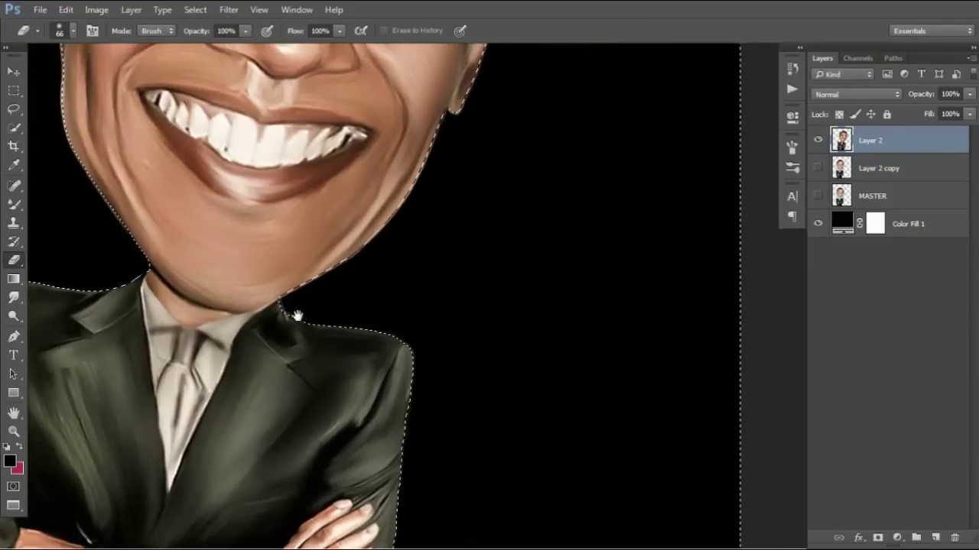
scroll(283, 332, "up", 3)
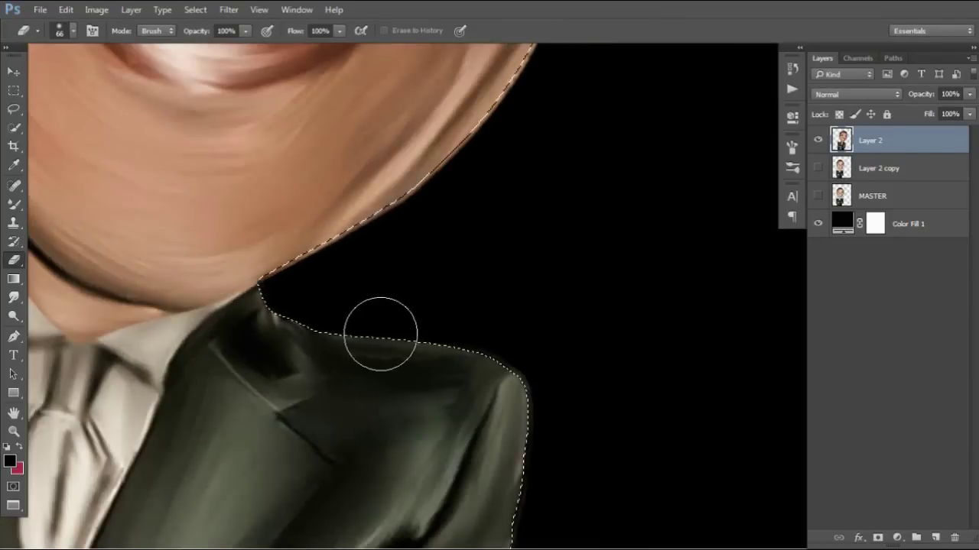
scroll(383, 336, "down", 5)
scroll(317, 324, "up", 5)
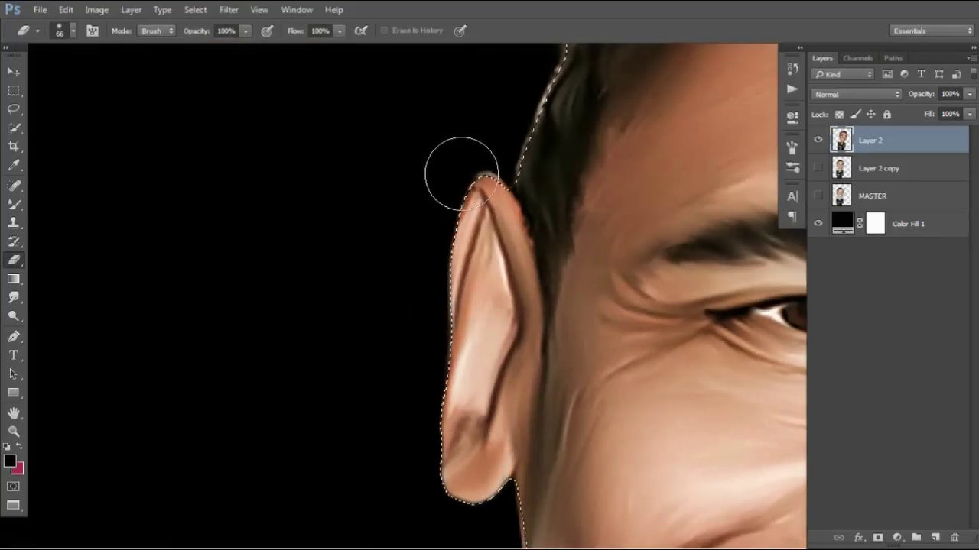
left_click_drag(461, 175, 318, 279)
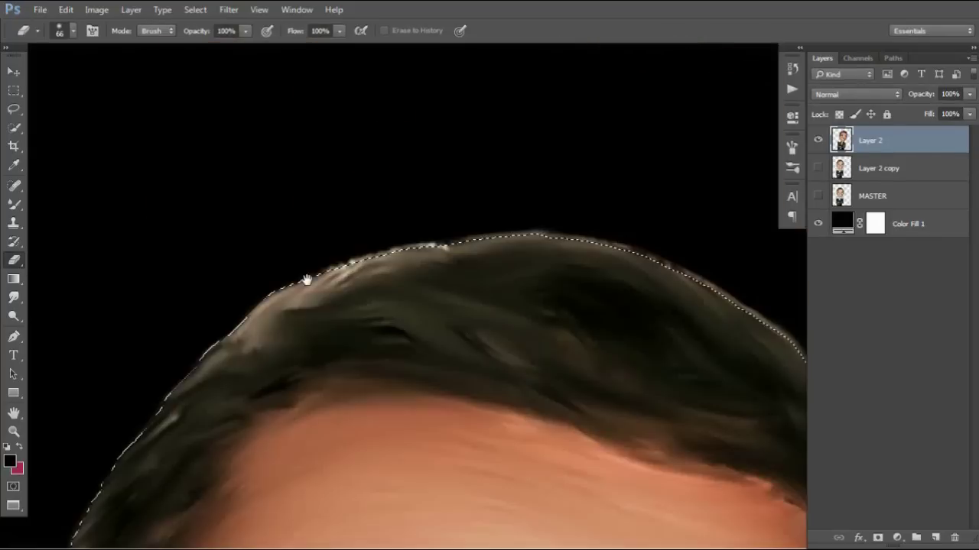
scroll(620, 258, "right", 5)
scroll(540, 408, "down", 5)
scroll(446, 376, "down", 5)
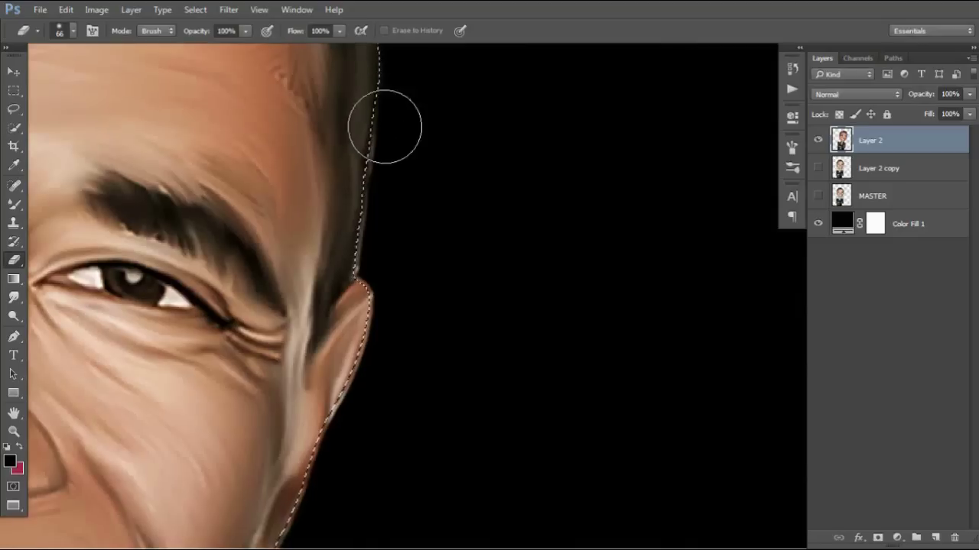
scroll(360, 321, "down", 5)
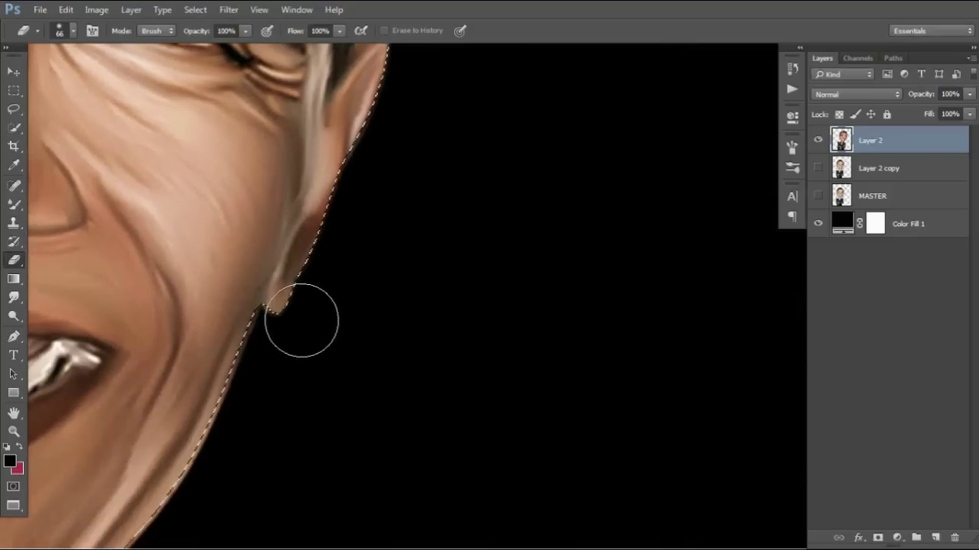
scroll(327, 339, "down", 5)
left_click_drag(324, 354, 365, 280)
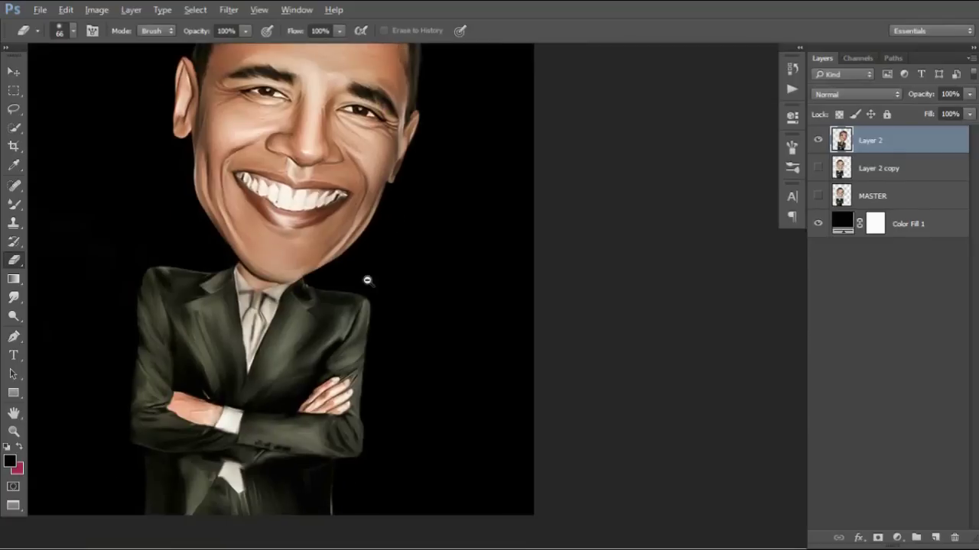
scroll(398, 345, "down", 2)
scroll(398, 344, "up", 5)
left_click_drag(477, 375, 448, 389)
Step: Trace a pen path around the stray sliver beside the lower right of the jacket, making it a selection
key("p")
scroll(412, 390, "up", 1)
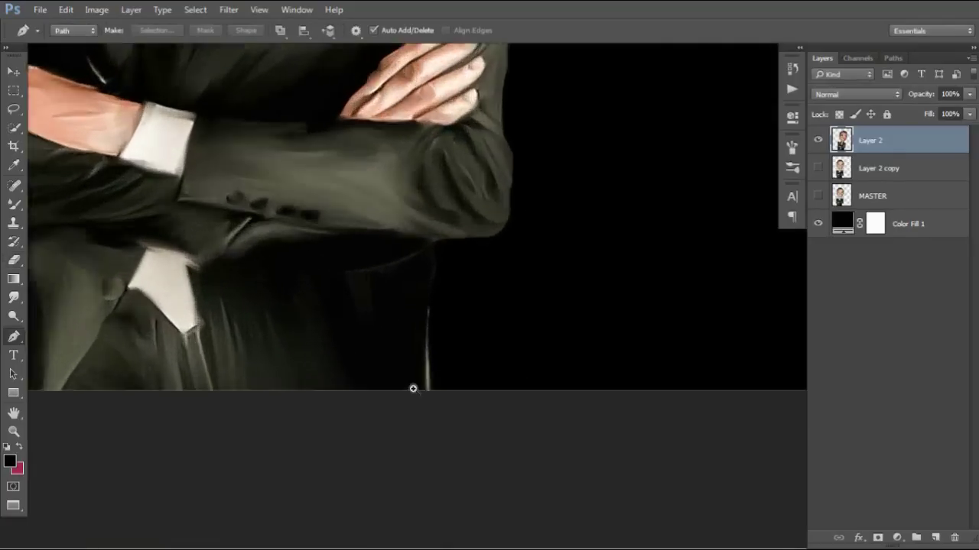
scroll(417, 413, "up", 2)
left_click_drag(420, 275, 432, 207)
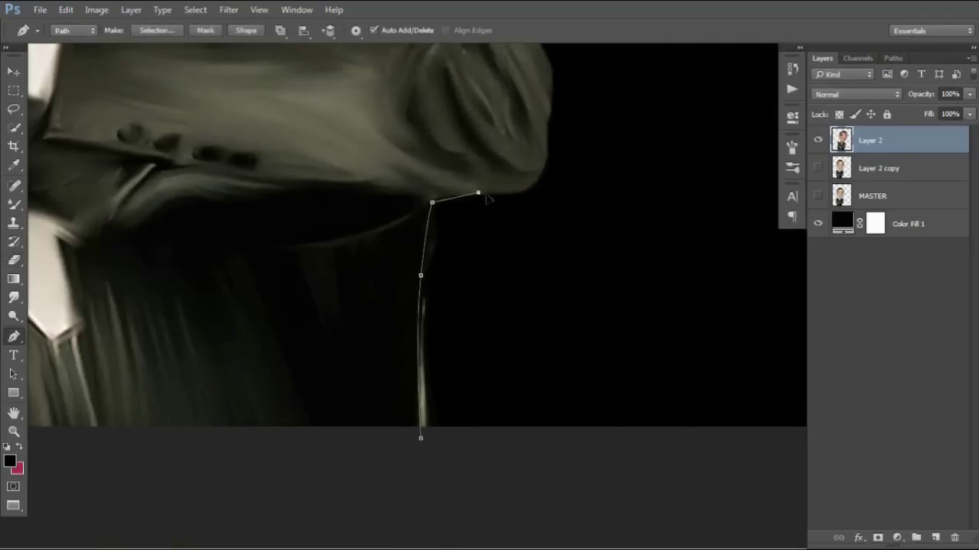
left_click(642, 466)
right_click(438, 331)
left_click(466, 95)
left_click(575, 150)
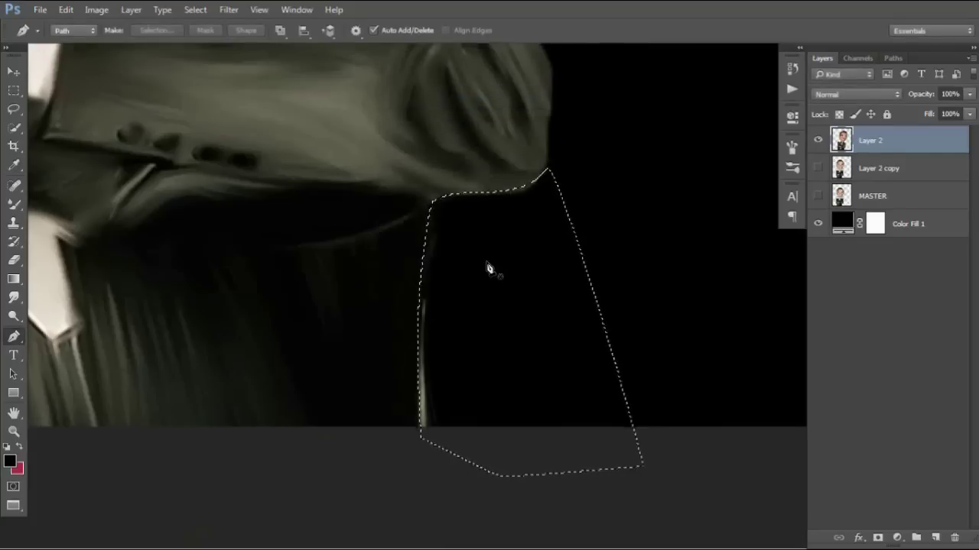
Step: Remake the path selection, remove the stray sliver, and zoom out to the whole caricature
key("ctrl+z")
right_click(483, 251)
left_click(545, 310)
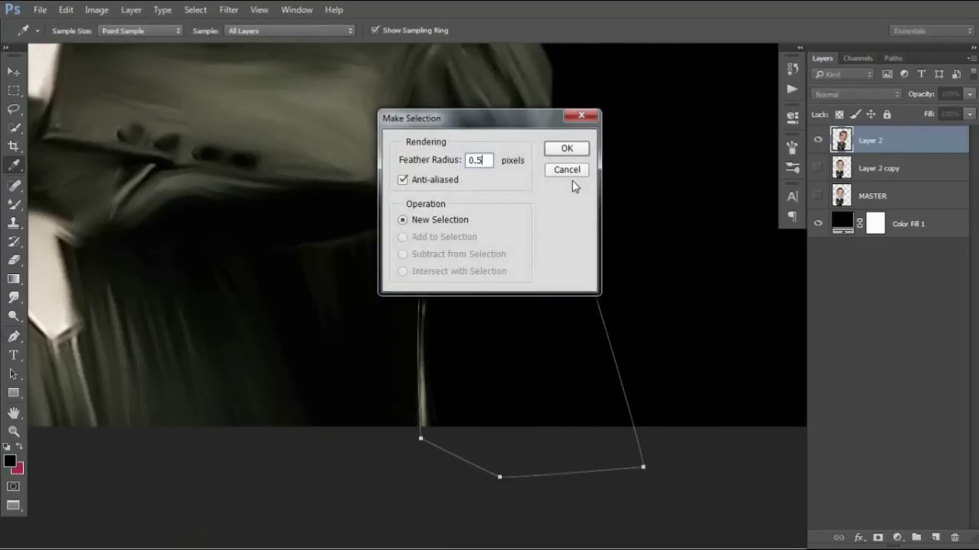
key("Return")
key("ctrl+d")
key("ctrl+minus")
key("ctrl+minus")
key("ctrl+minus")
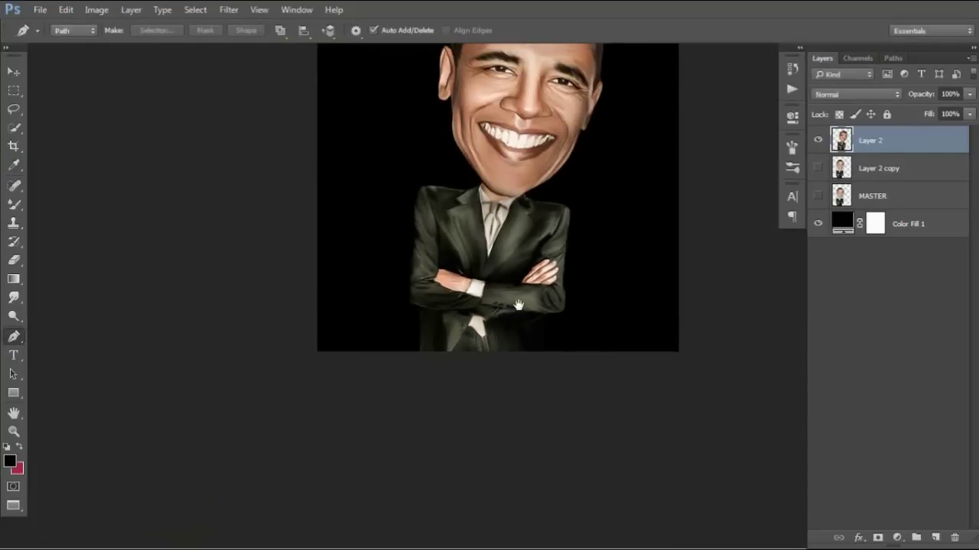
key("ctrl+minus")
Step: Add a new layer above Color Fill 1 to serve as the BACKGROUND layer
left_click(902, 229)
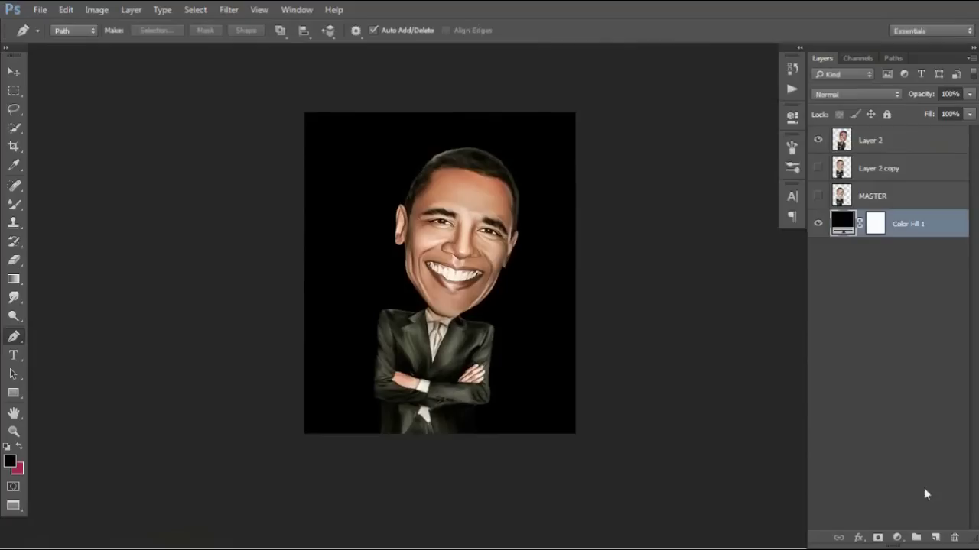
left_click(935, 536)
double_click(866, 233)
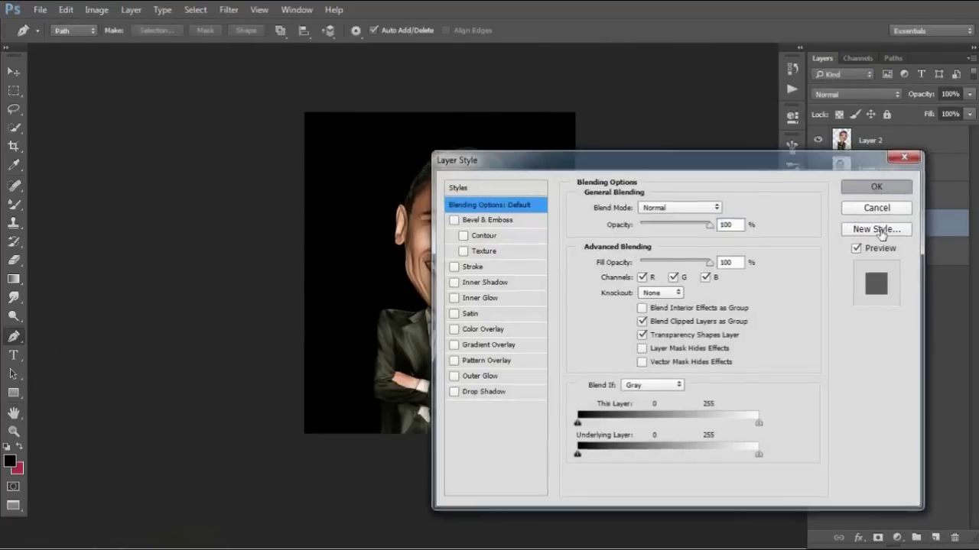
key("Escape")
type("BACKGROUND")
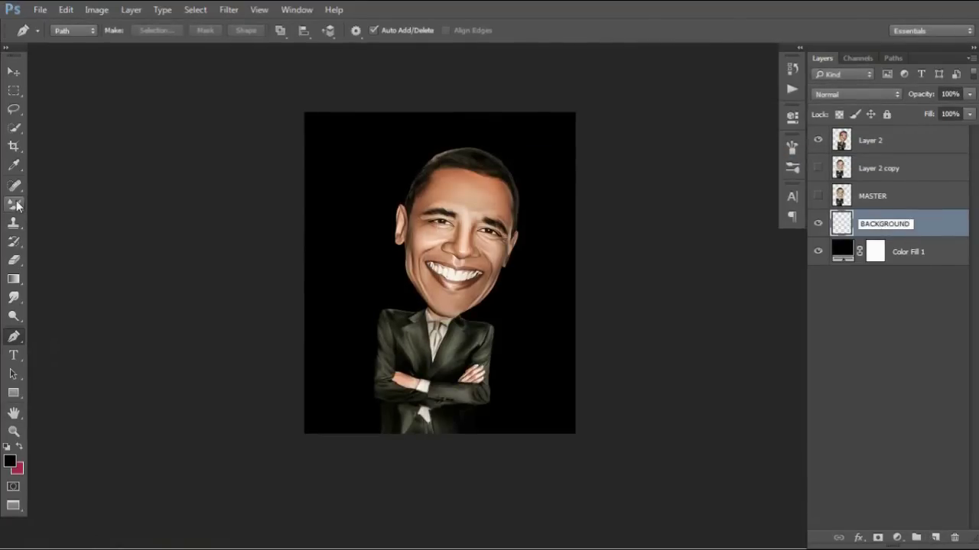
Step: Choose the Brush tool with a cloud-shaped smoke brush preset
left_click(15, 205)
left_click(69, 200)
right_click(354, 213)
left_click_drag(643, 374, 650, 411)
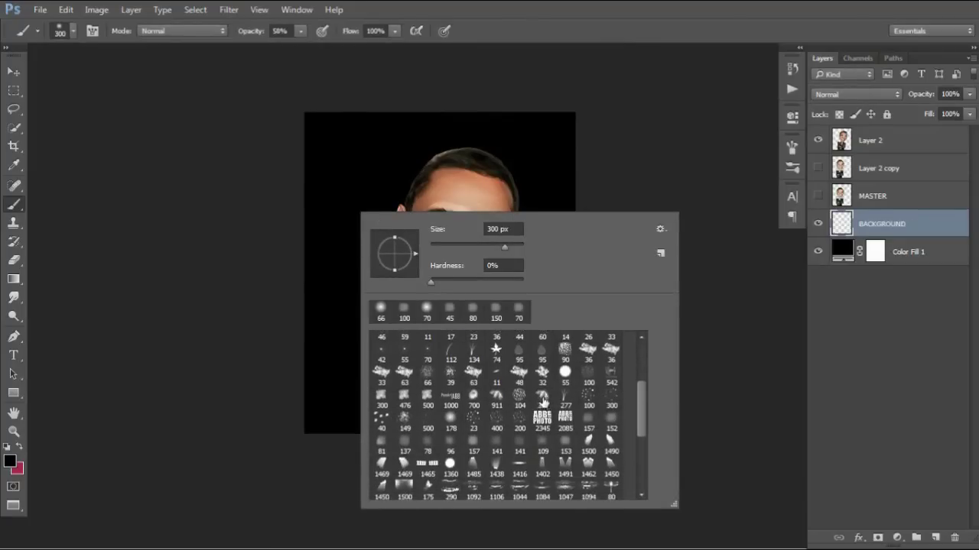
left_click(243, 214)
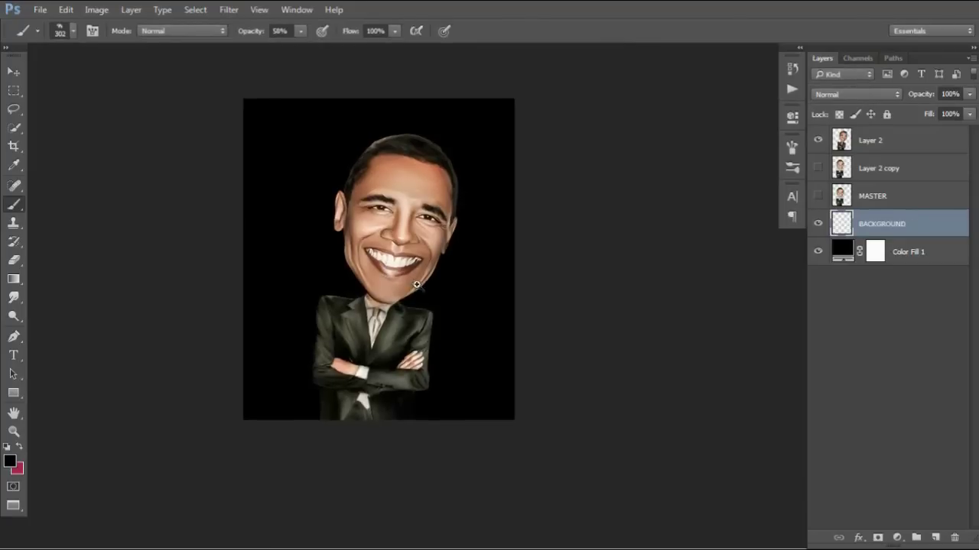
scroll(417, 336, "up", 2)
scroll(395, 315, "down", 1)
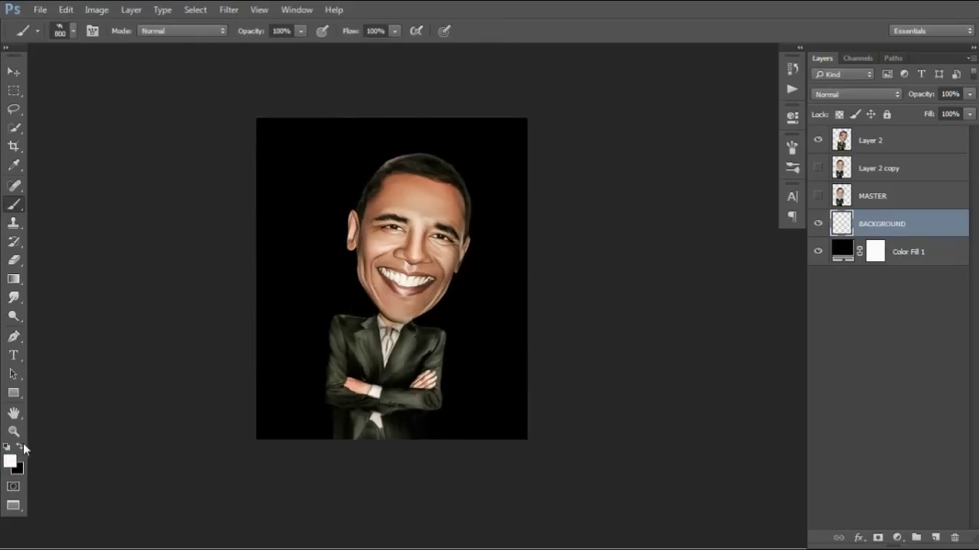
Step: Stamp grey smoke clouds around the figure on the left, right, top and bottom
left_click(252, 351)
left_click(298, 321)
left_click(467, 352)
left_click(299, 348)
left_click(321, 229)
left_click(494, 237)
left_click(429, 145)
left_click(306, 168)
left_click(299, 367)
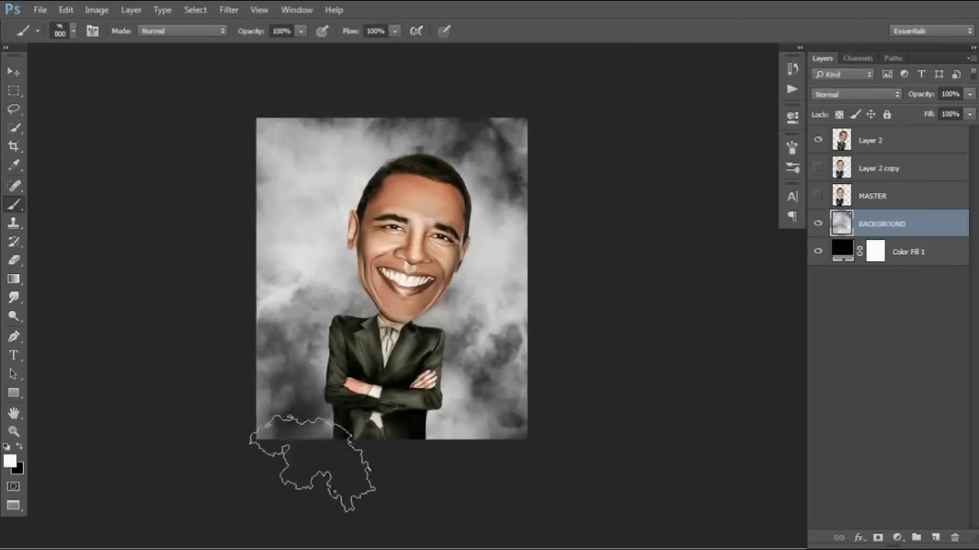
left_click(453, 433)
left_click(489, 382)
left_click(481, 222)
Step: Add darker, larger cloud stamps on both sides and lighten the upper left smoke
left_click(306, 260)
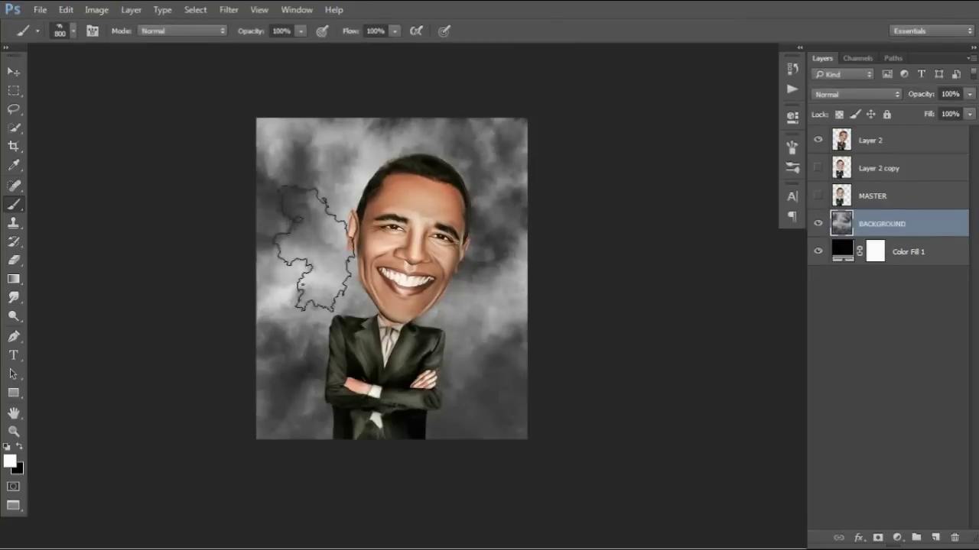
left_click(493, 336)
key("bracketright")
key("bracketright")
key("bracketright")
left_click(323, 214)
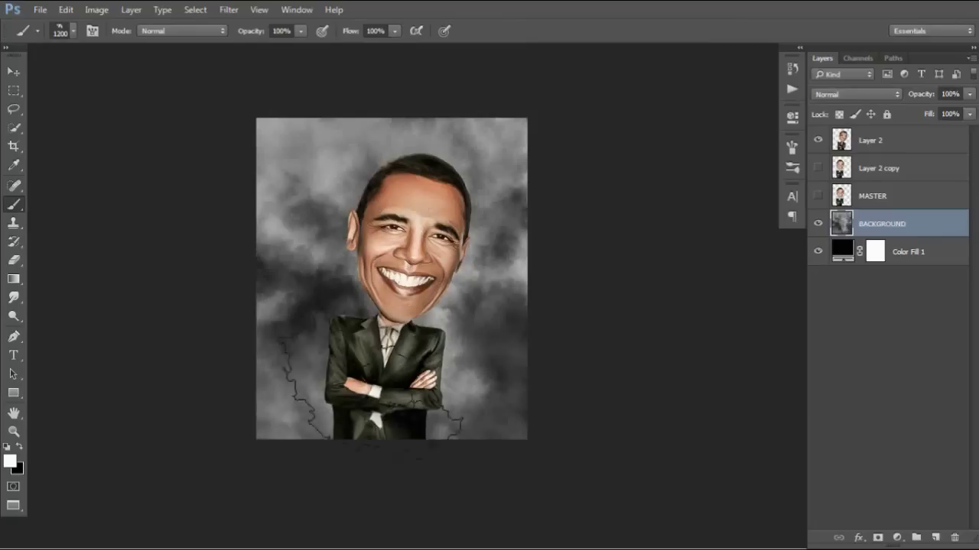
left_click(490, 449)
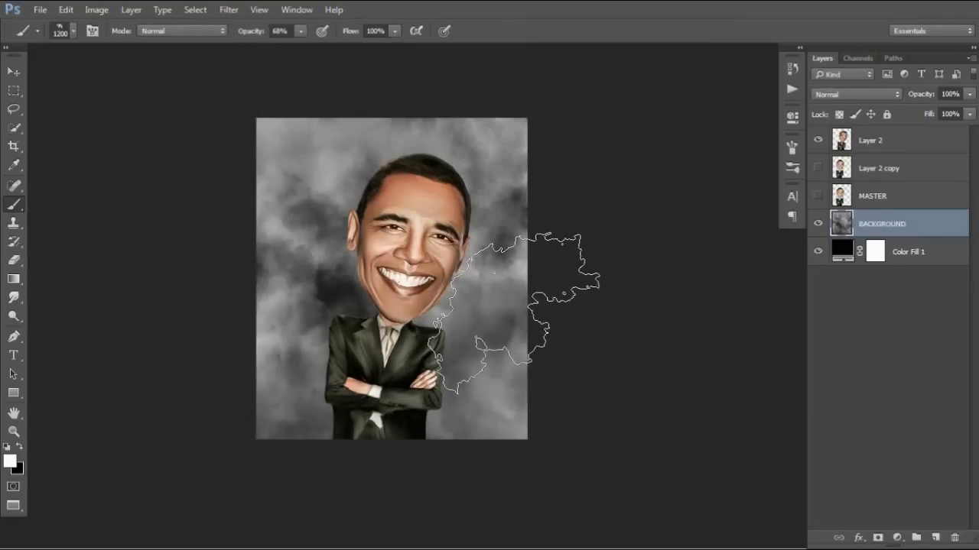
left_click(325, 153)
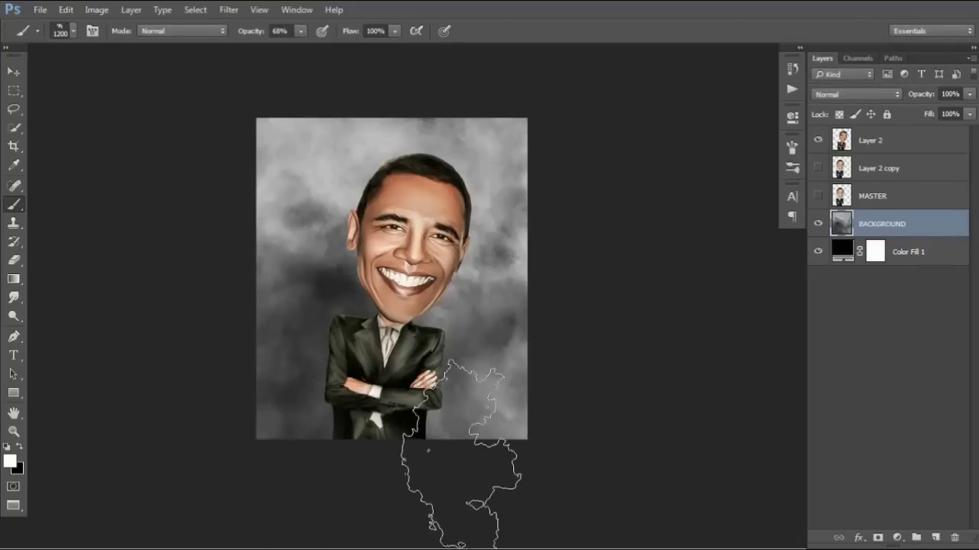
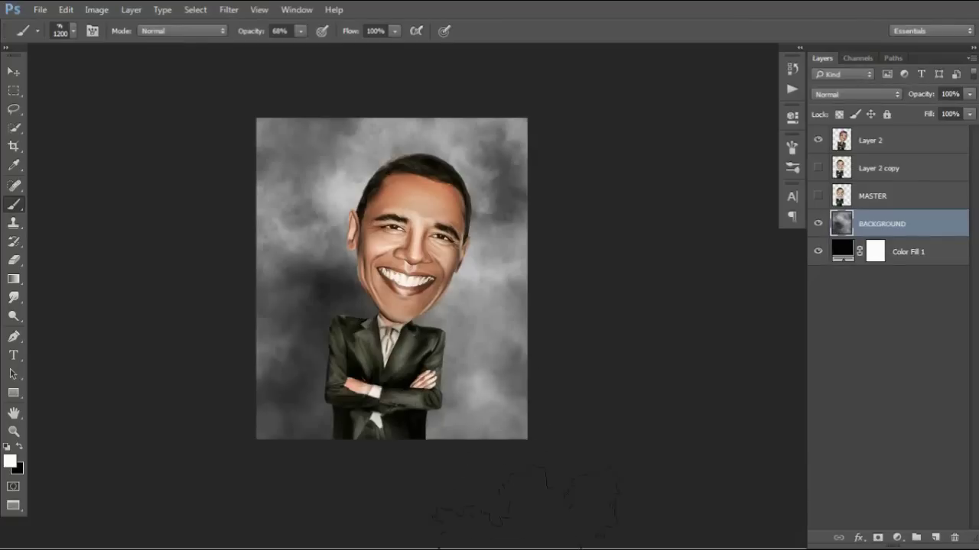
Step: Add a Gradient Map adjustment layer above BACKGROUND and open its Gradient Editor
left_click(501, 252)
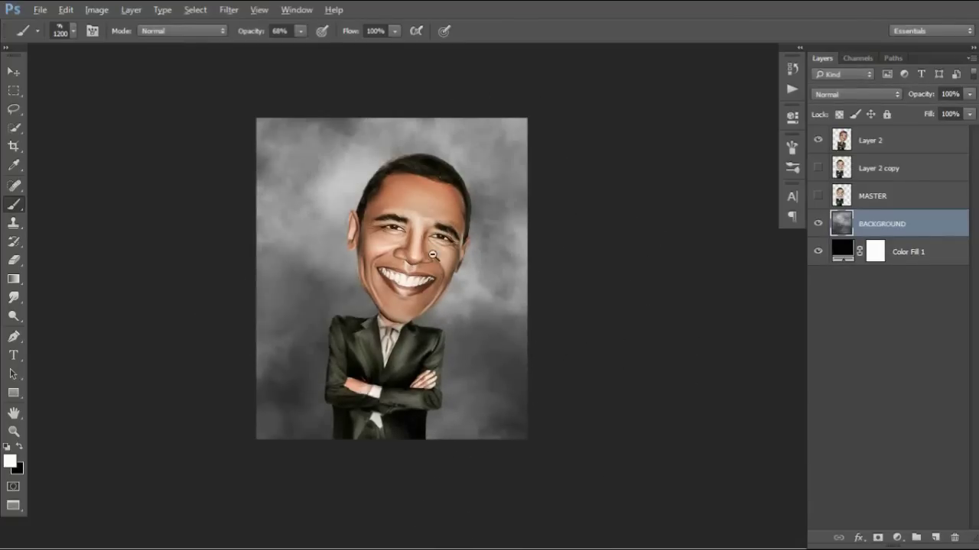
scroll(483, 520, "down", 1)
scroll(439, 364, "up", 2)
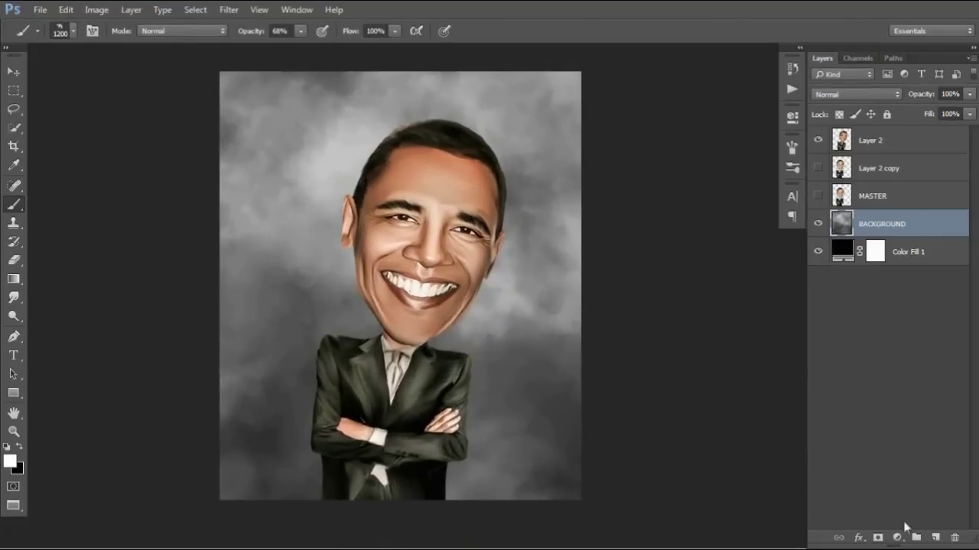
left_click(897, 538)
left_click(912, 514)
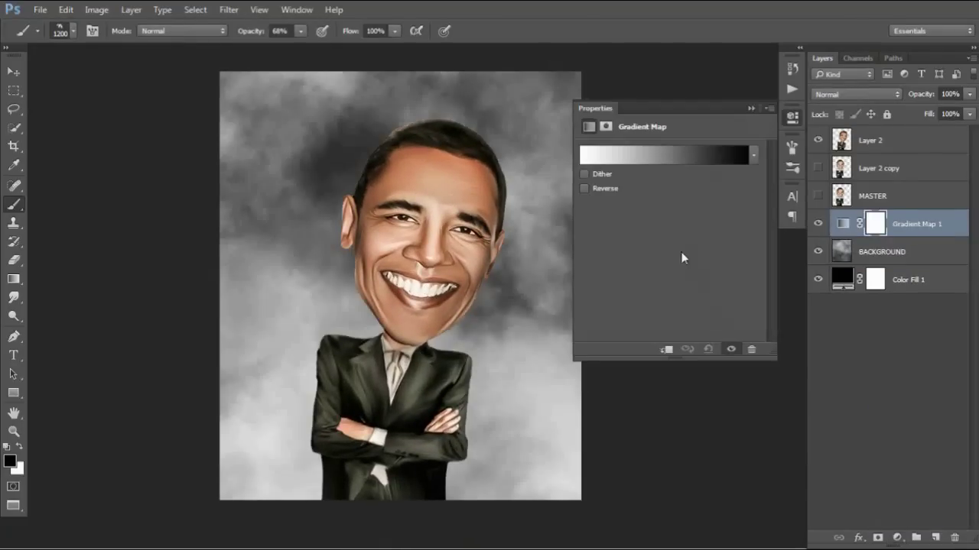
left_click(604, 188)
left_click(600, 160)
Step: Try red and golden (714f14) colours for the left gradient stop, then discard them
left_click(594, 353)
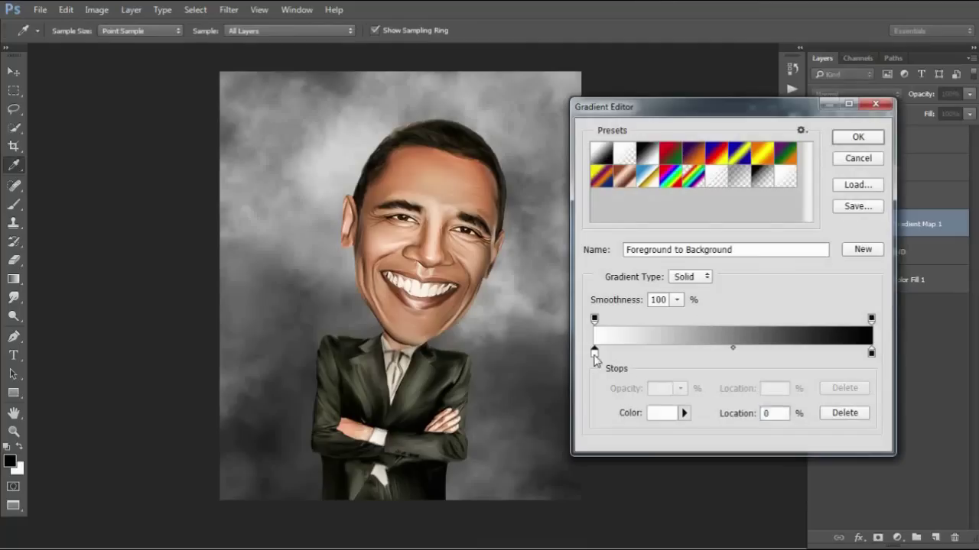
left_click(662, 413)
left_click(710, 225)
left_click(679, 164)
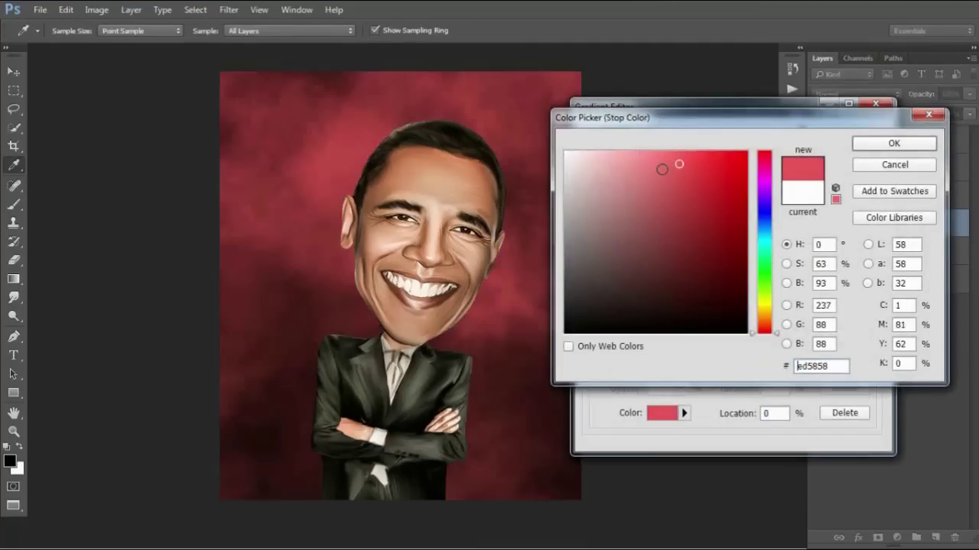
left_click_drag(651, 189, 687, 161)
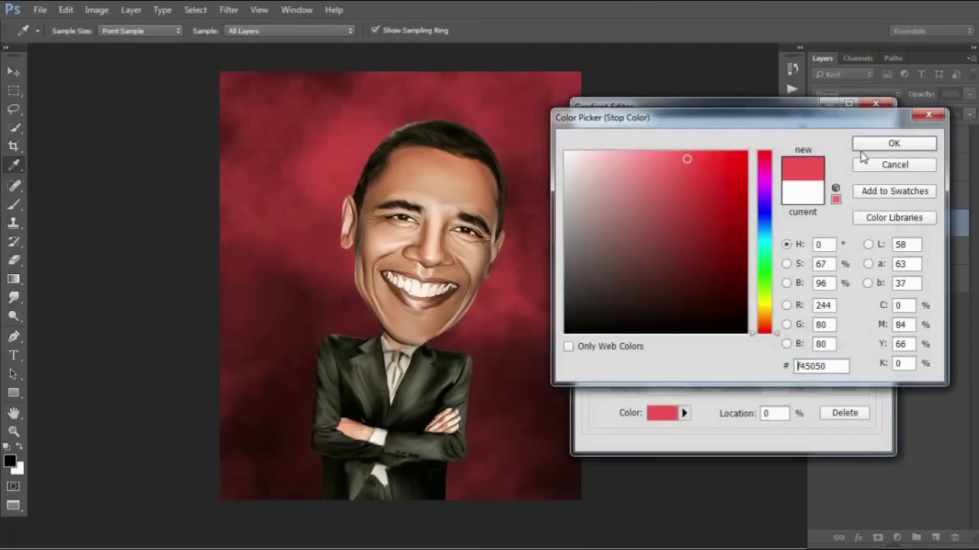
left_click(858, 162)
left_click(857, 163)
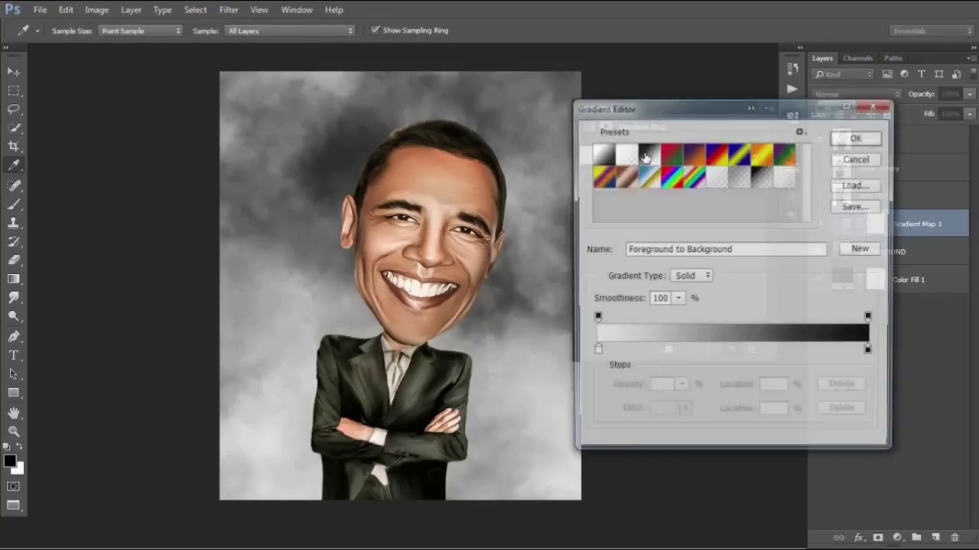
left_click(594, 353)
left_click(662, 413)
type("714f14")
mouse_move(714, 253)
left_mouse_down()
mouse_move(706, 175)
mouse_move(631, 179)
mouse_move(680, 227)
mouse_move(677, 156)
mouse_move(717, 155)
left_mouse_up()
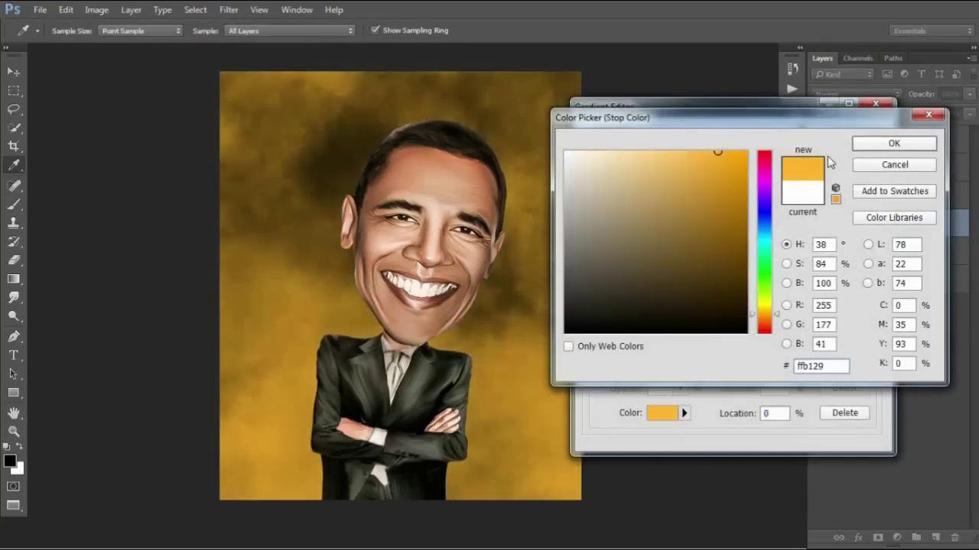
left_click(870, 166)
Step: Rebuild the gradient as black on the left to pale yellow on the right, and apply it
left_click_drag(870, 354, 682, 353)
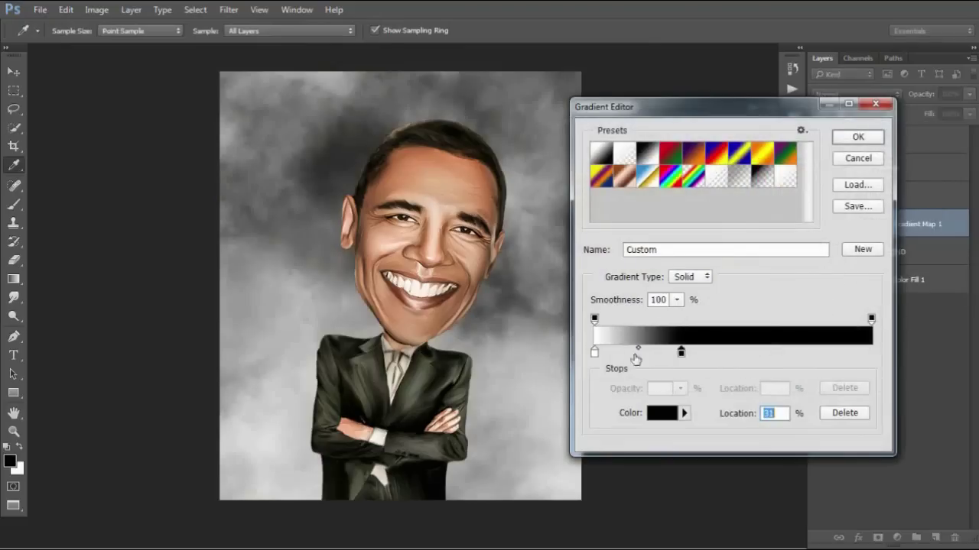
left_click_drag(594, 353, 595, 386)
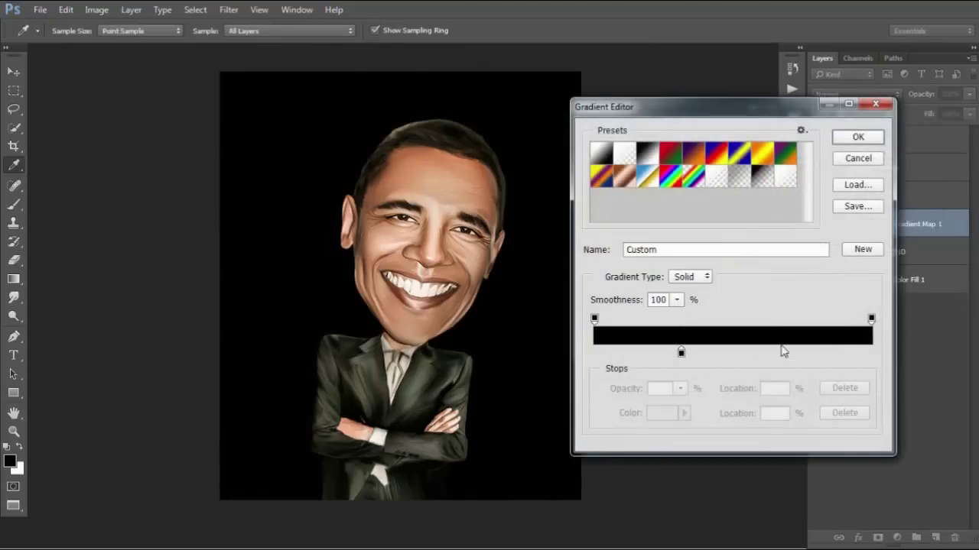
left_click_drag(681, 353, 594, 353)
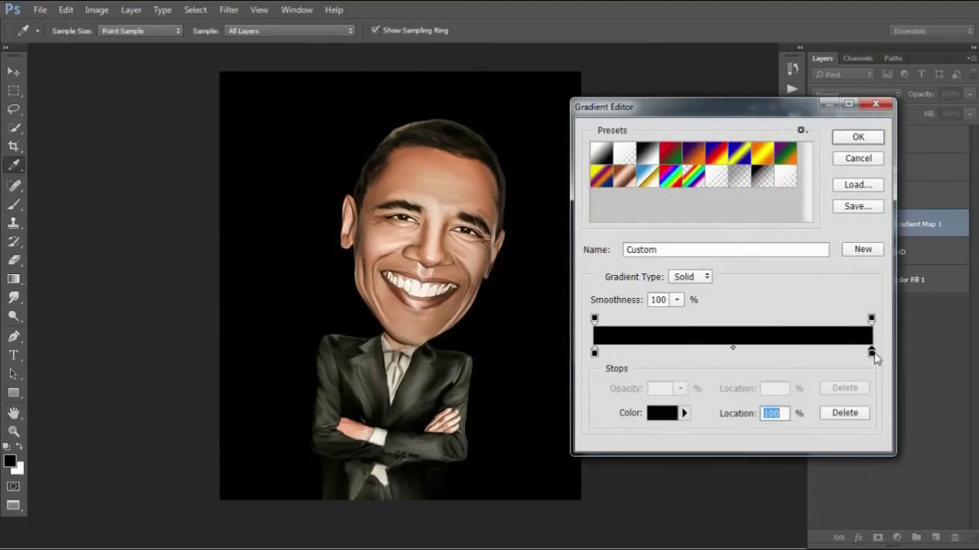
left_click(654, 414)
left_click(565, 151)
left_click(764, 311)
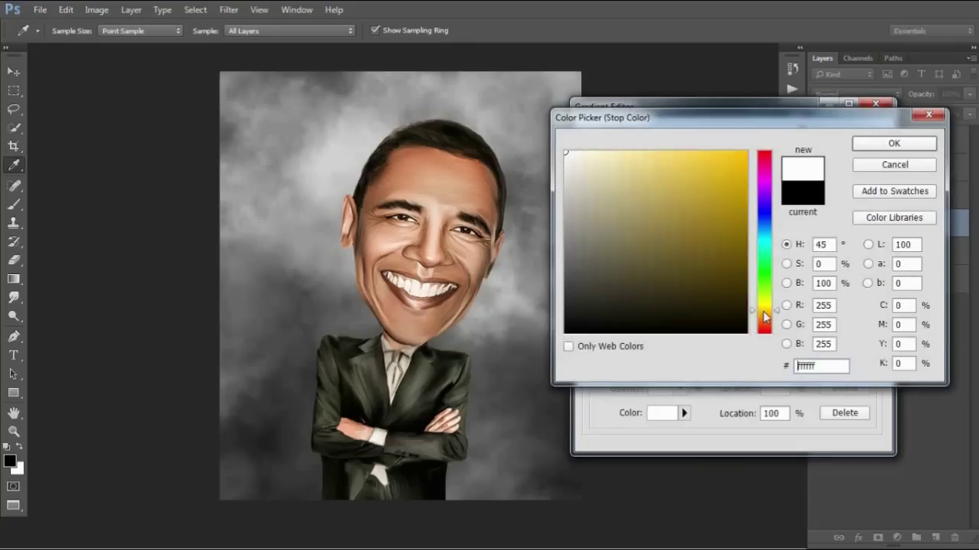
left_click(682, 223)
mouse_move(687, 191)
left_mouse_down()
mouse_move(624, 166)
mouse_move(627, 188)
mouse_move(618, 150)
mouse_move(653, 156)
left_mouse_up()
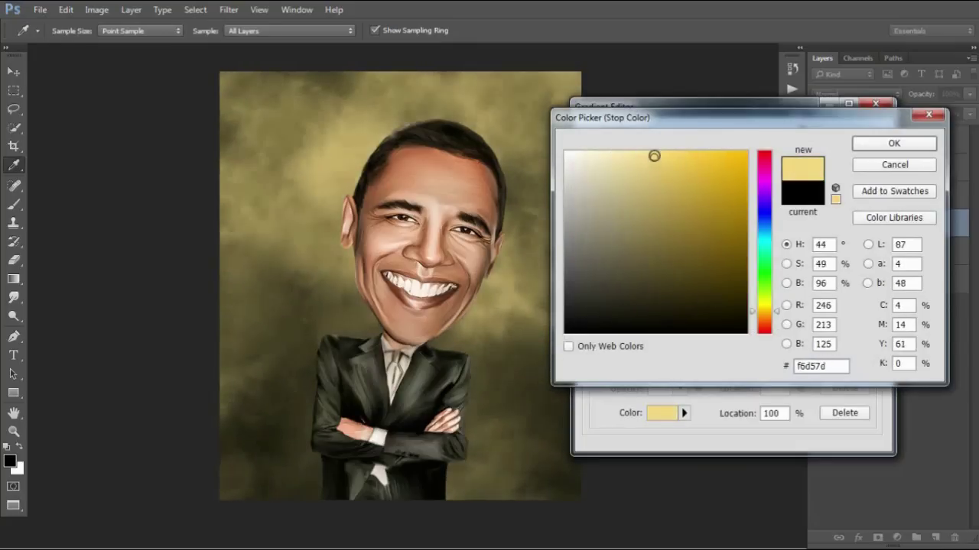
left_click(892, 145)
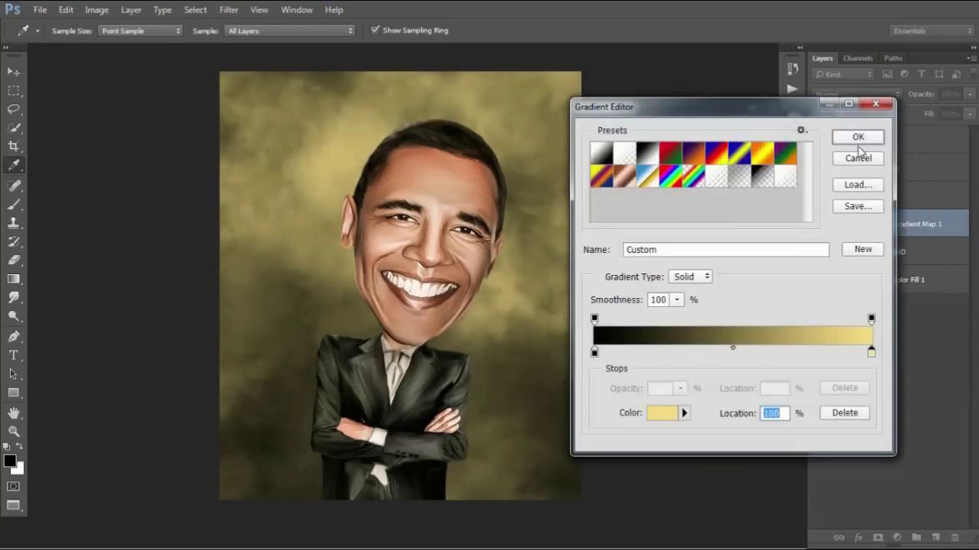
left_click(858, 137)
left_click(751, 108)
left_click(899, 539)
Step: Add a Brightness/Contrast adjustment with contrast 48 and brightness -17
left_click(908, 315)
left_click_drag(670, 217, 711, 221)
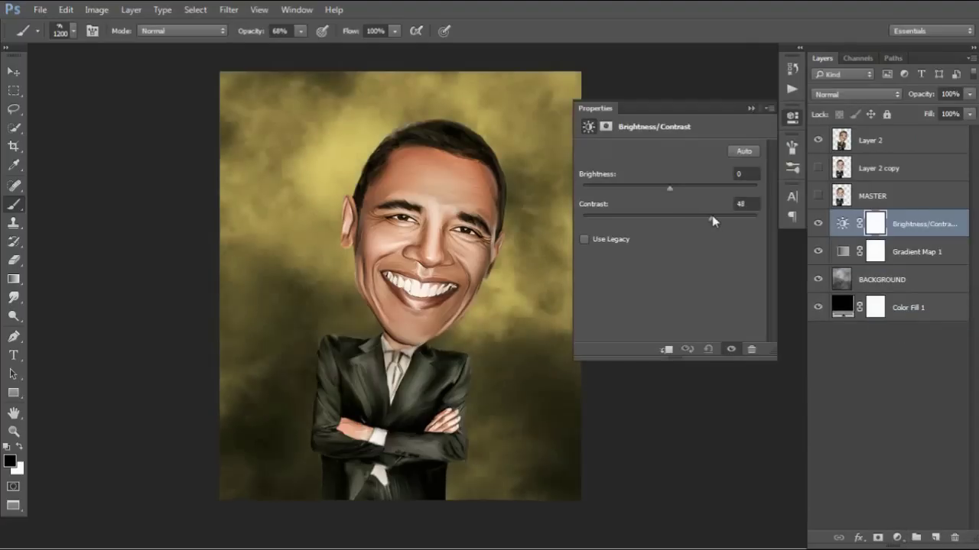
left_click_drag(665, 189, 659, 191)
Step: Add a Levels adjustment that brightens highlights and deepens shadows
left_click(898, 538)
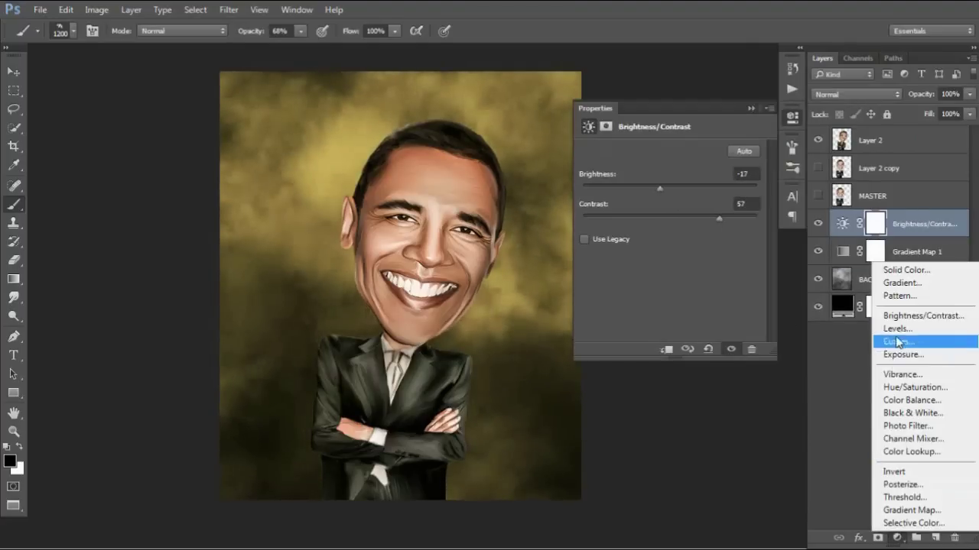
left_click(899, 332)
left_click_drag(758, 253, 733, 254)
left_click_drag(600, 253, 610, 254)
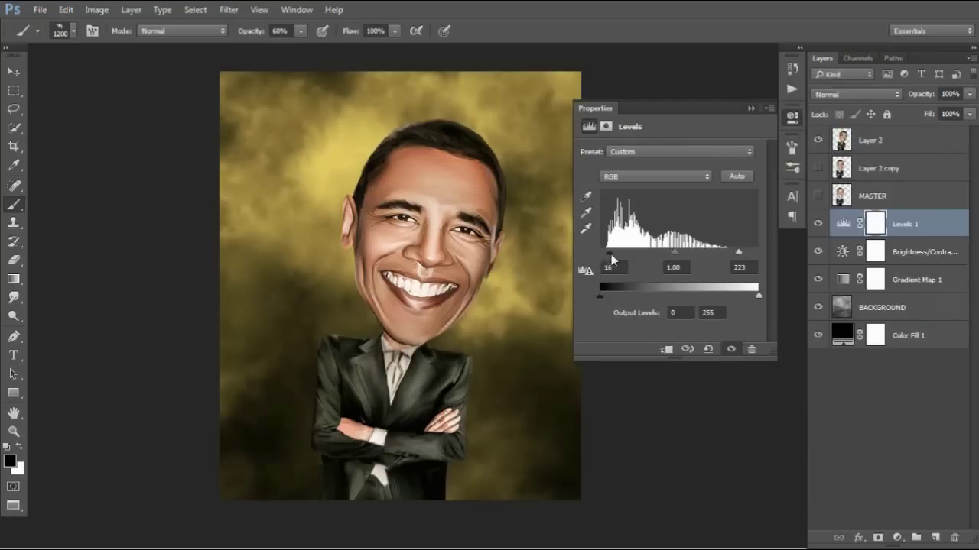
key("ctrl+minus")
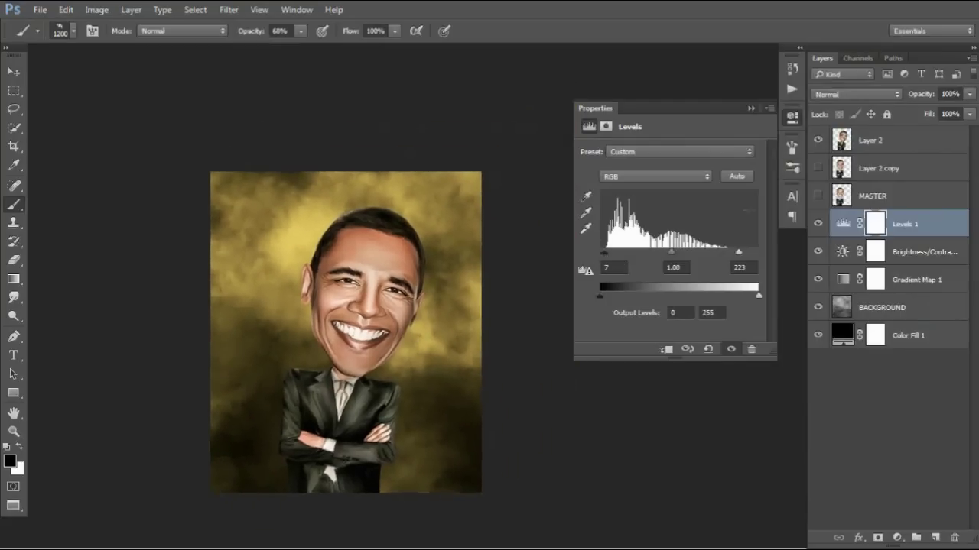
Step: Check the whole image, then start a new blank document from the File menu
left_click(751, 107)
left_click(423, 334)
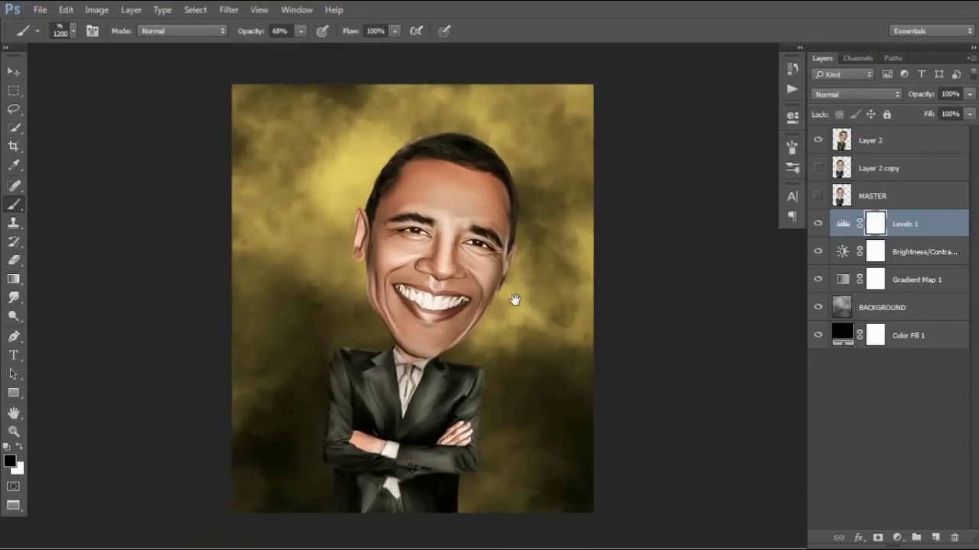
left_click(64, 10)
left_click(40, 9)
left_click(46, 25)
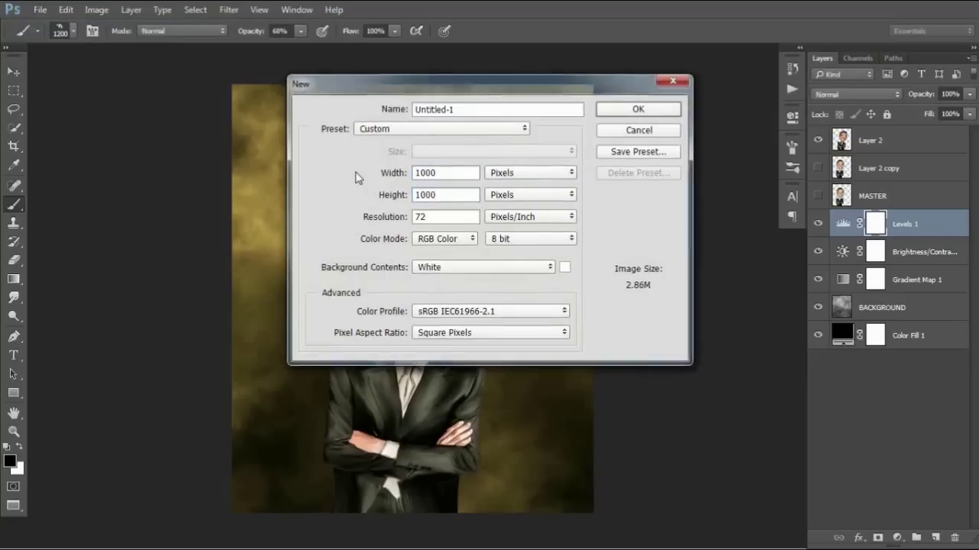
Step: Create the 1000×1000 white document and set the brush to 20 px
key("Return")
right_click(14, 206)
right_click(395, 204)
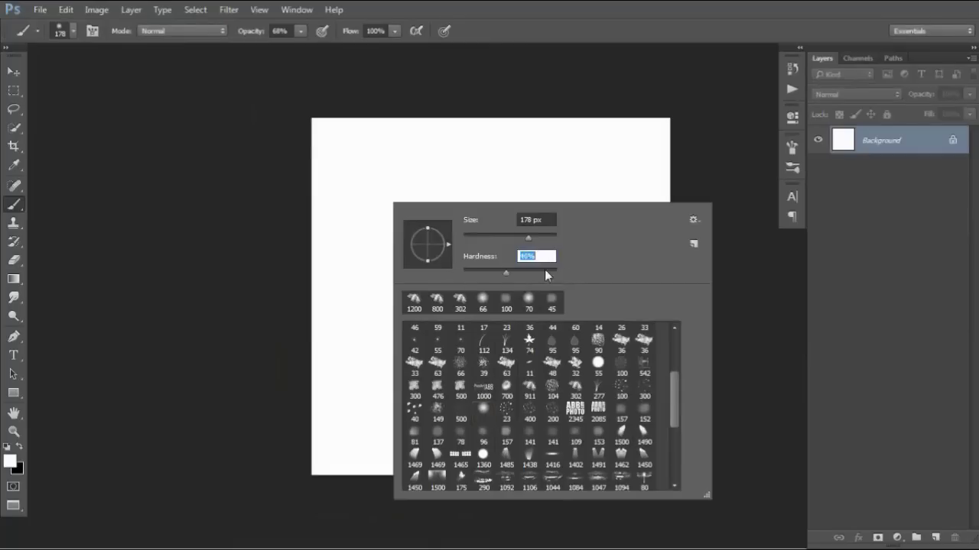
left_click_drag(474, 243, 388, 197)
key("Return")
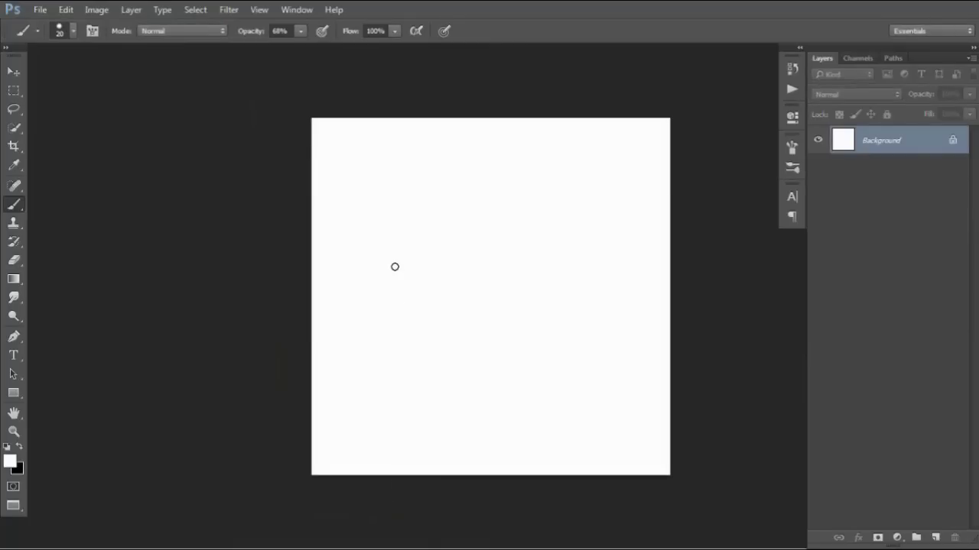
key("ctrl+z")
left_click_drag(420, 197, 446, 385)
key("ctrl+z")
Step: Draw a curved path and stroke it with a tapered black brush line
key("p")
left_click_drag(513, 428, 697, 533)
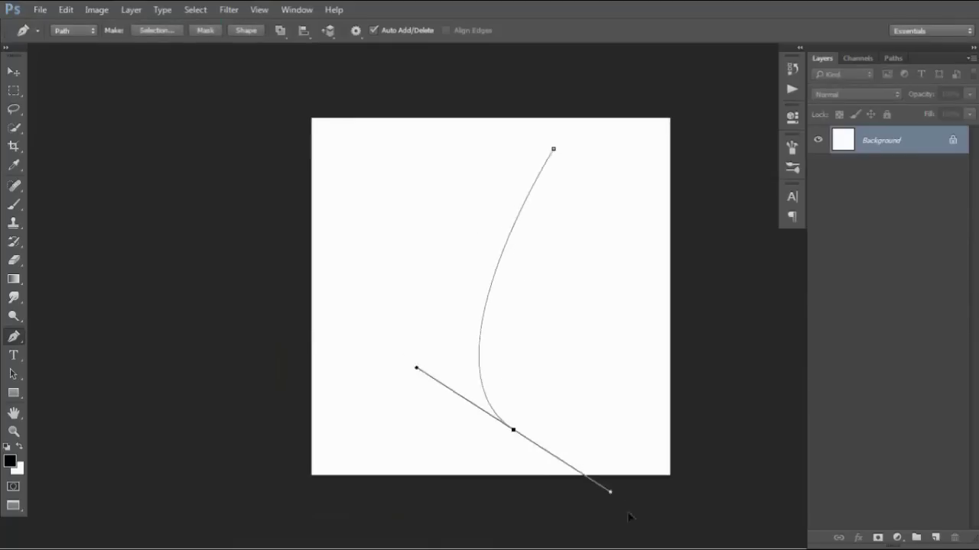
left_click_drag(550, 202, 510, 360)
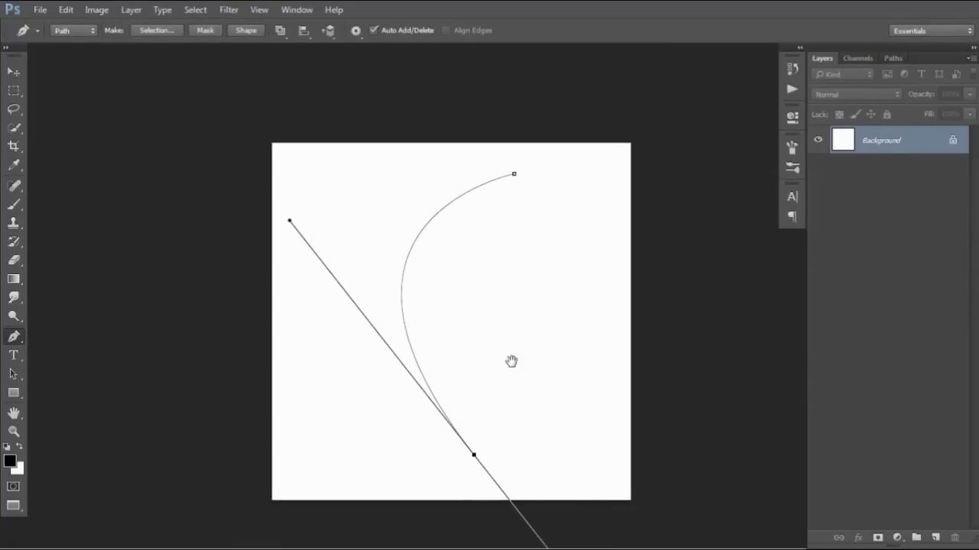
key("b")
key("Return")
key("p")
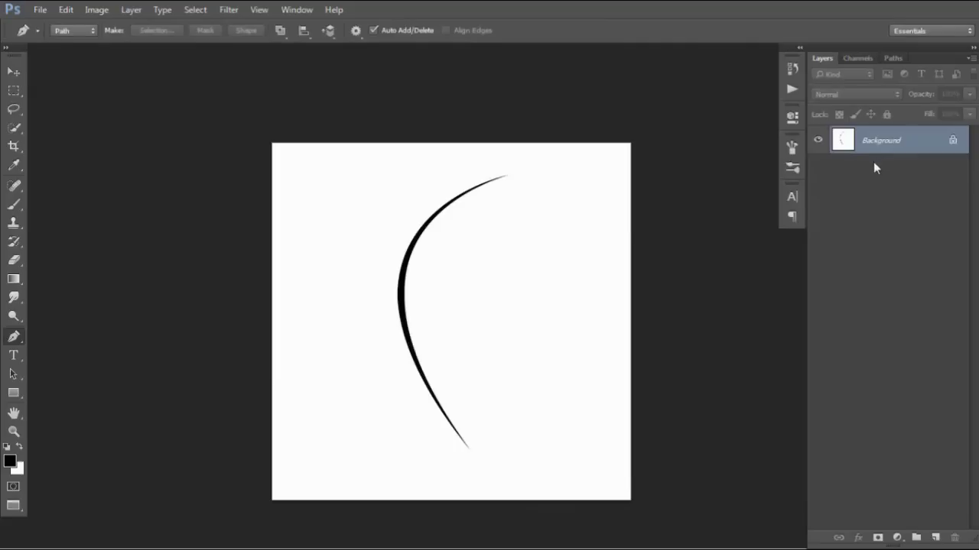
Step: Duplicate the stroke, enlarging it to about 120% and nudging it slightly down
key("ctrl+j")
key("ctrl+t")
left_click(539, 258, "alt")
left_click_drag(585, 376, 603, 395)
left_click_drag(564, 293, 558, 313)
key("Return")
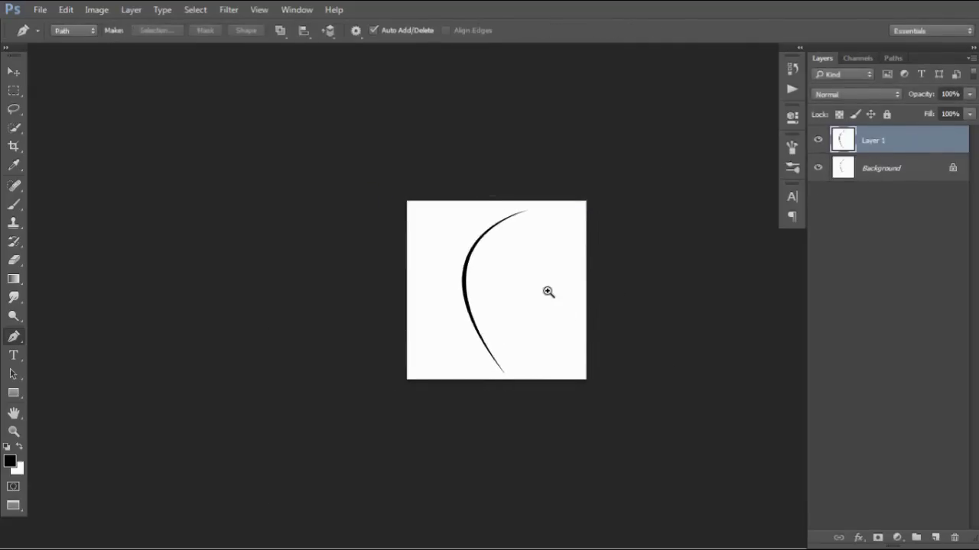
Step: Merge the stroke layers and save them as a new hair-curl brush preset
left_click(548, 287, "ctrl")
left_click(867, 176, "shift")
key("ctrl+e")
left_click(70, 11)
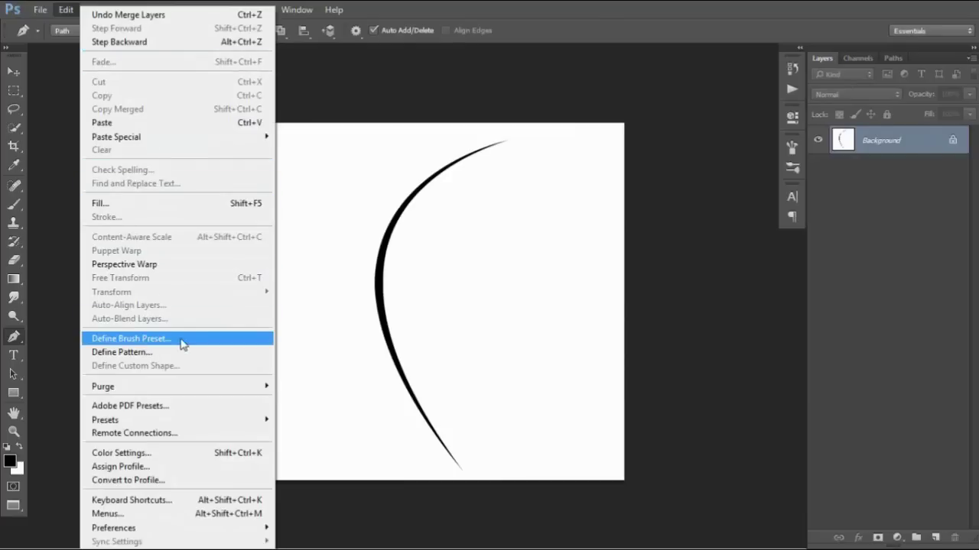
left_click(183, 344)
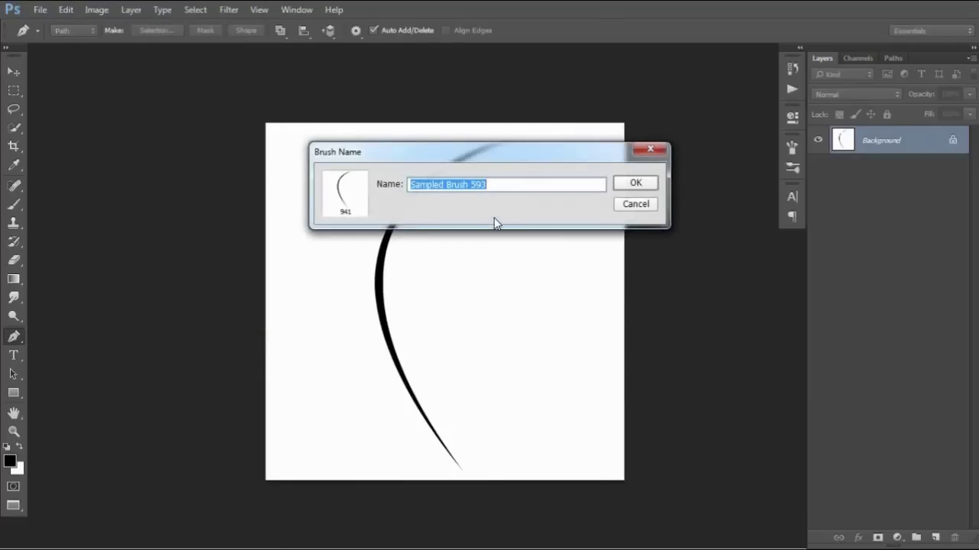
type("HAIR CURLY")
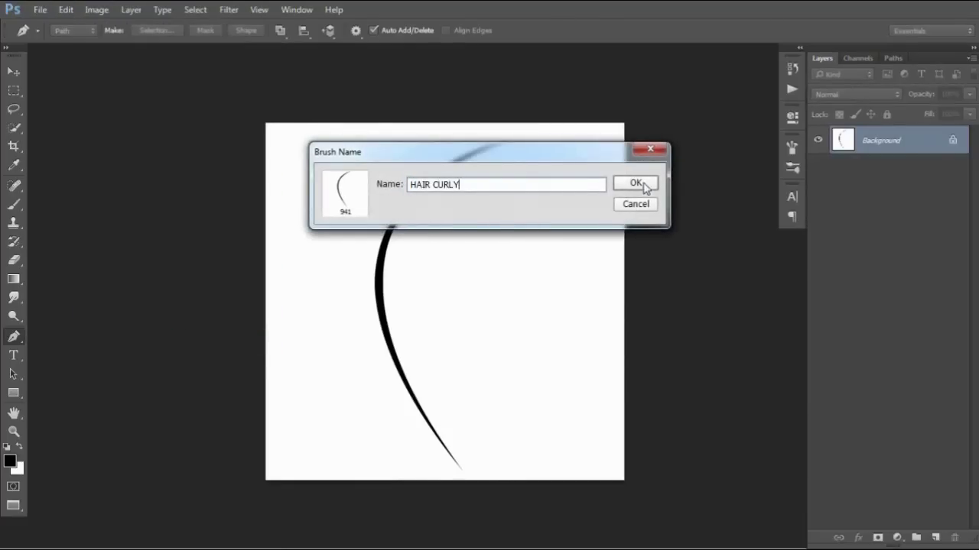
left_click(636, 184)
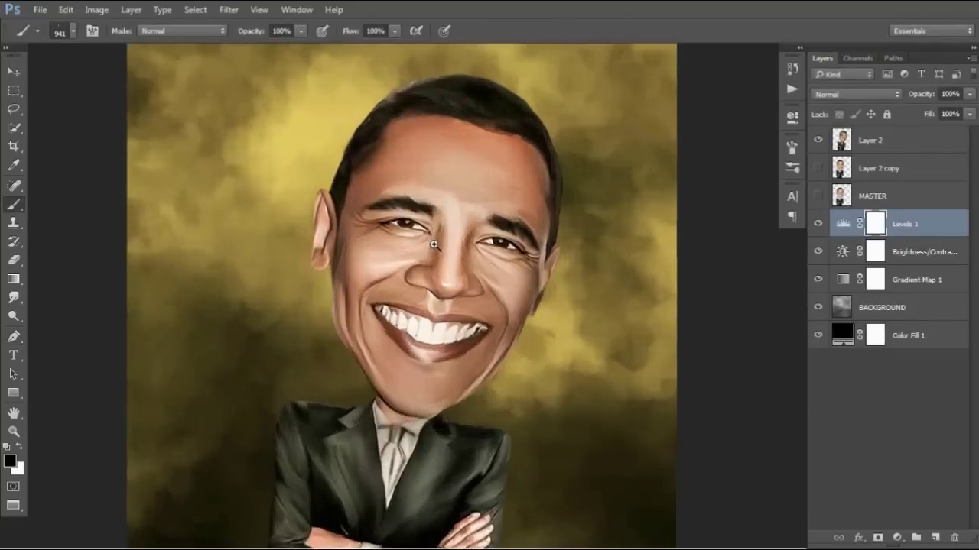
Step: Add a new empty layer for hair strands and shrink the hair brush to strand size
key("ctrl+plus")
mouse_move(917, 226)
left_mouse_down()
mouse_move(920, 211)
mouse_move(920, 222)
left_mouse_up()
left_click(935, 538)
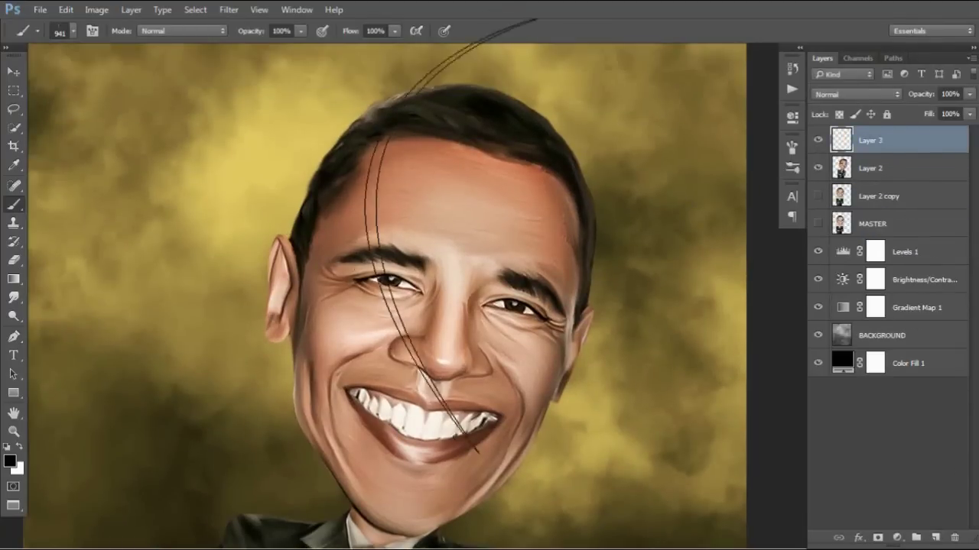
key("bracketleft")
key("bracketleft")
key("bracketleft")
key("bracketleft")
key("bracketleft")
key("bracketleft")
key("bracketleft")
key("bracketleft")
scroll(339, 171, "up", 3)
left_click_drag(209, 186, 254, 187)
key("ctrl+z")
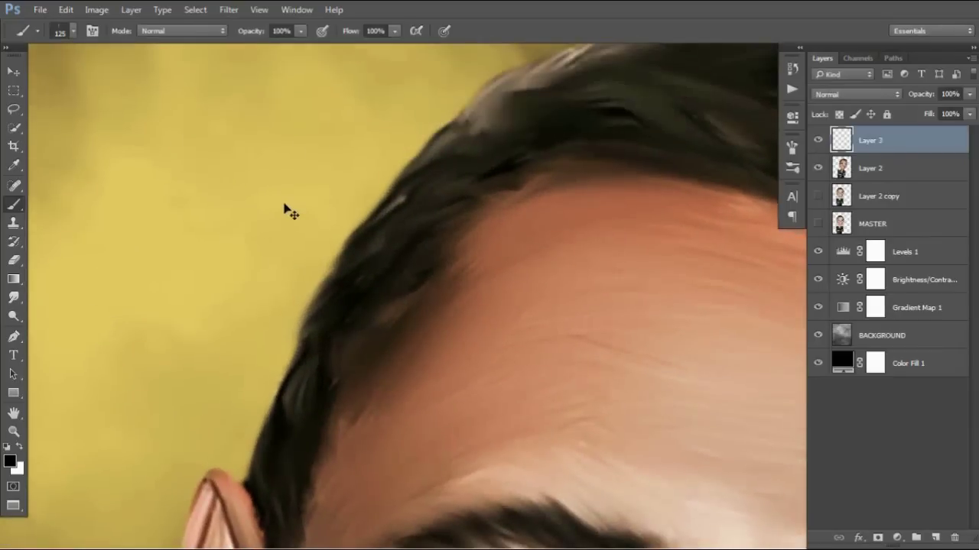
Step: Enable size jitter, scattering, 50% angle jitter and Transfer on the hair brush, then halve its size
key("F5")
left_click(516, 261)
left_click(546, 190)
left_click_drag(623, 172, 671, 174)
left_click(539, 204)
left_click(558, 190)
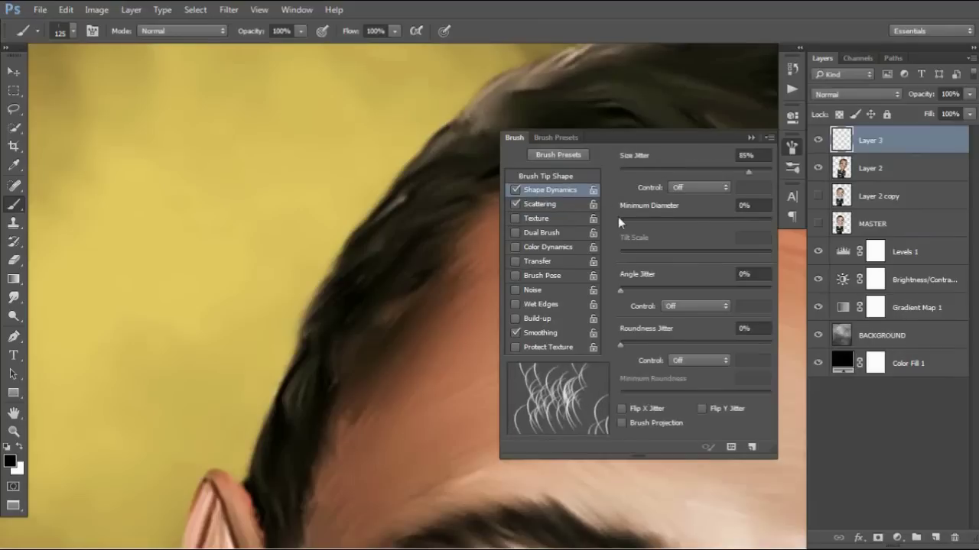
left_click_drag(620, 290, 696, 292)
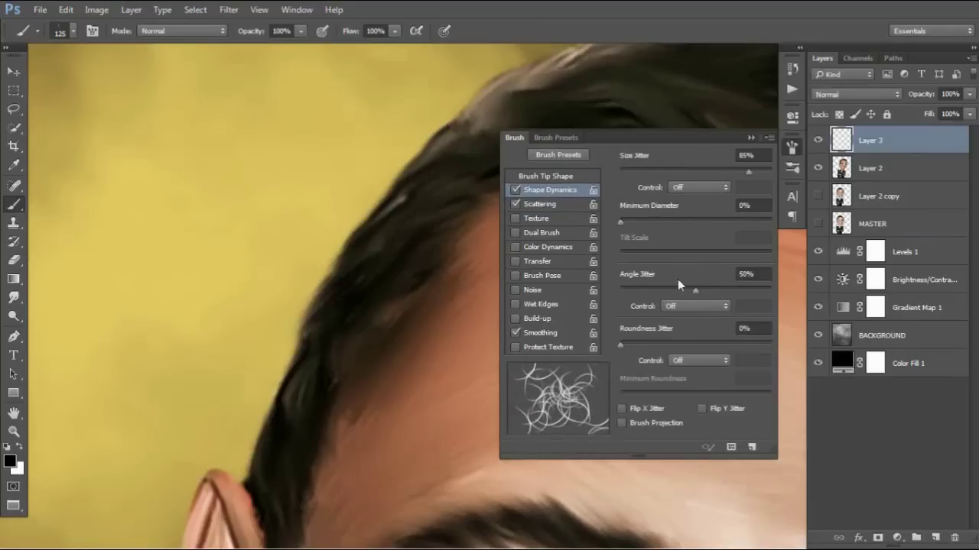
left_click(537, 261)
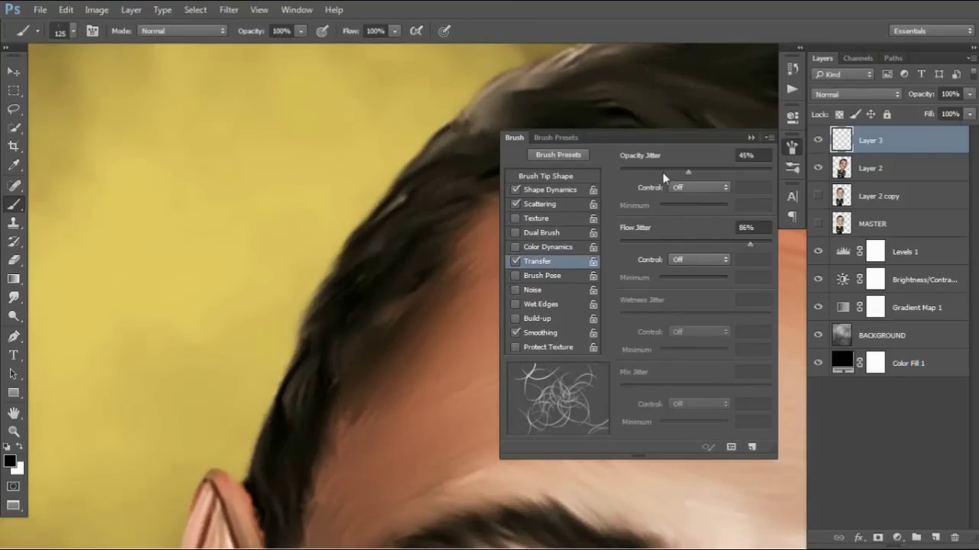
left_click(336, 208)
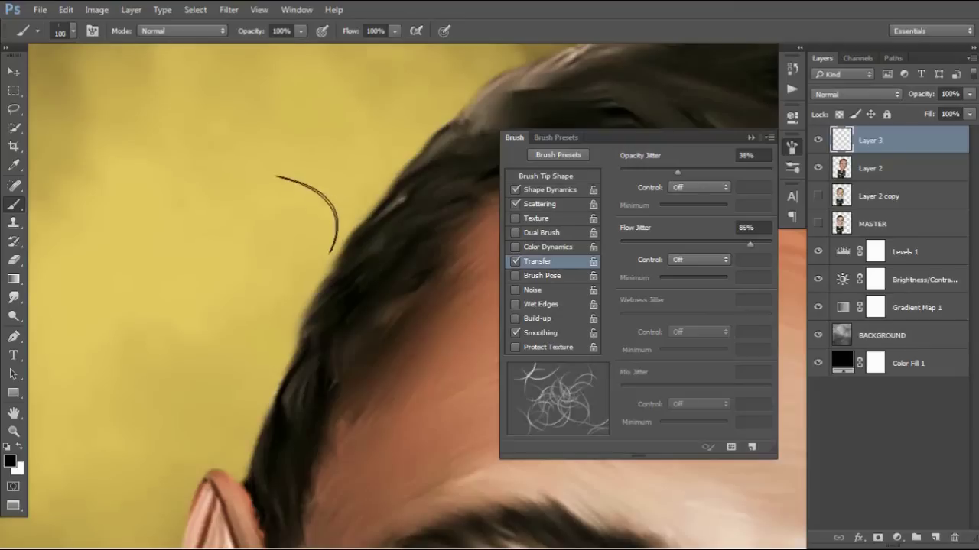
key("bracketleft")
key("bracketleft")
key("bracketleft")
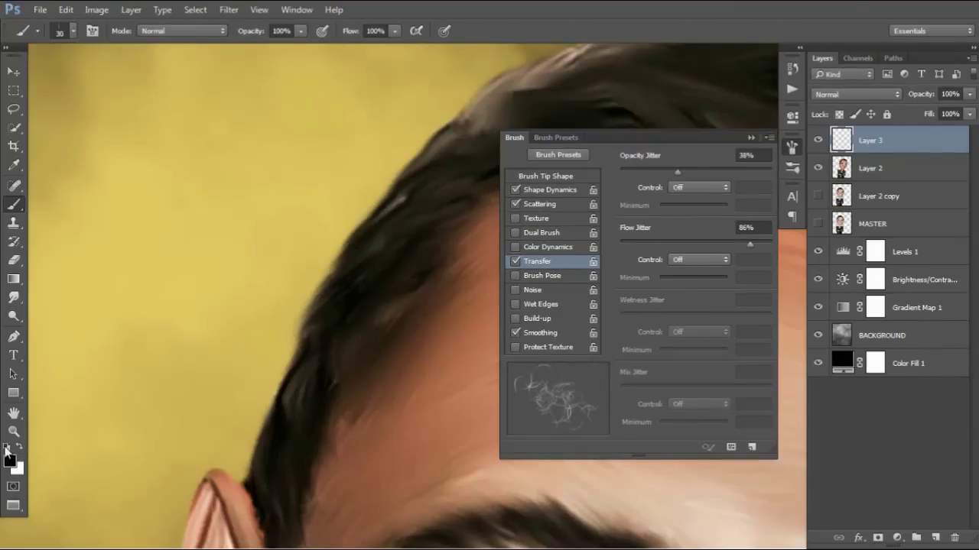
Step: Reset paint colours to black and white and review the brush scattering settings
left_click(6, 448)
left_click_drag(445, 242, 353, 295)
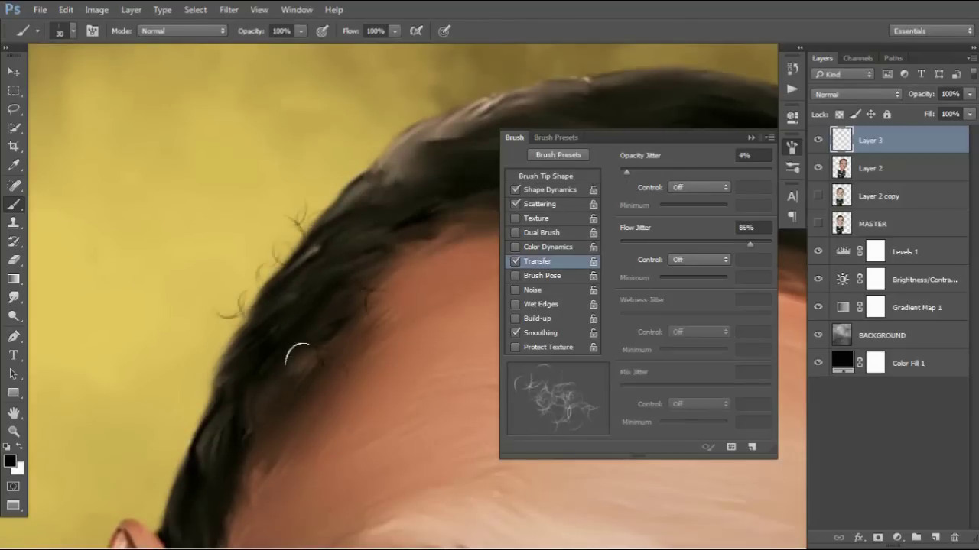
left_click(750, 138)
scroll(392, 305, "down", 3)
scroll(439, 332, "down", 2)
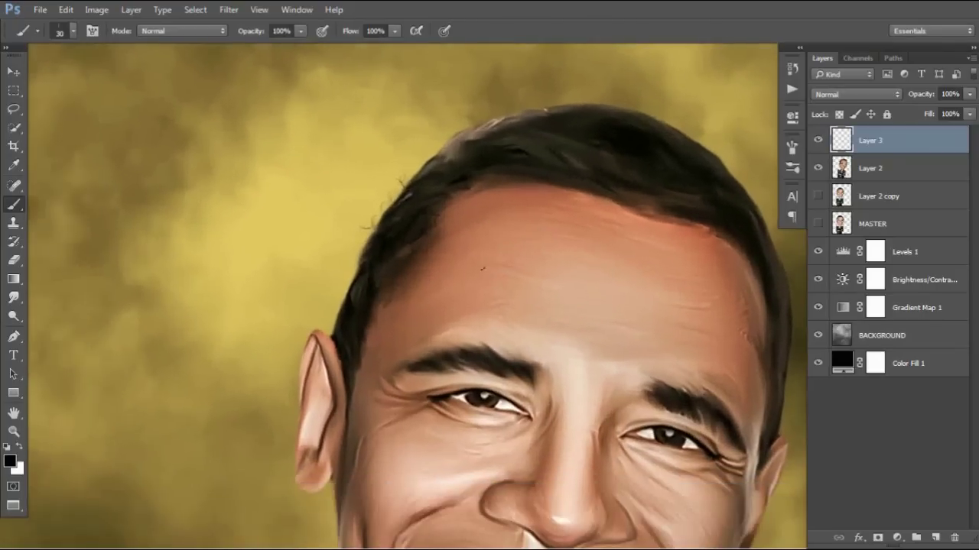
key("F5")
left_click(573, 204)
left_click(751, 138)
scroll(413, 252, "up", 5)
Step: Paint hair strands along the front hairline and wisps down the right side
left_click_drag(336, 203, 566, 290)
left_click_drag(317, 179, 700, 329)
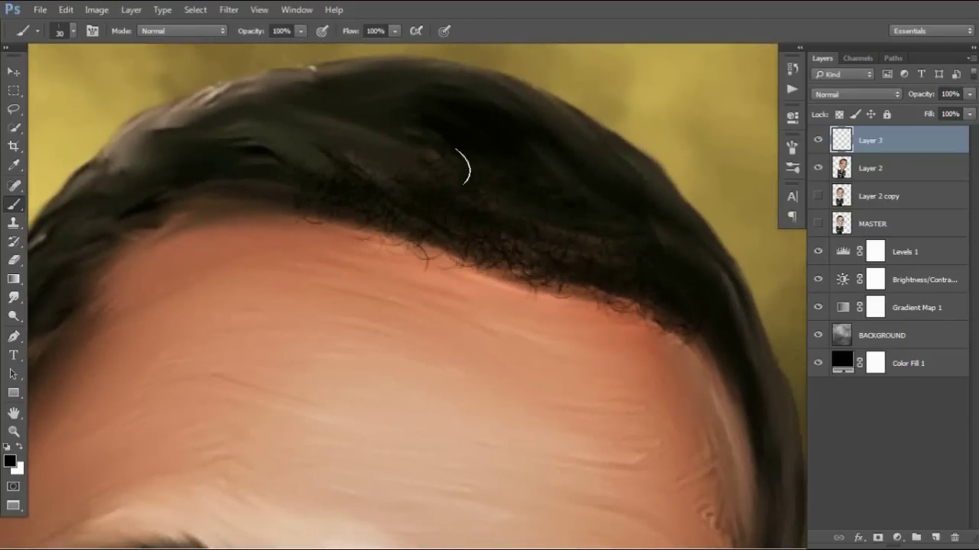
mouse_move(280, 204)
left_mouse_down()
mouse_move(465, 164)
mouse_move(178, 145)
left_mouse_up()
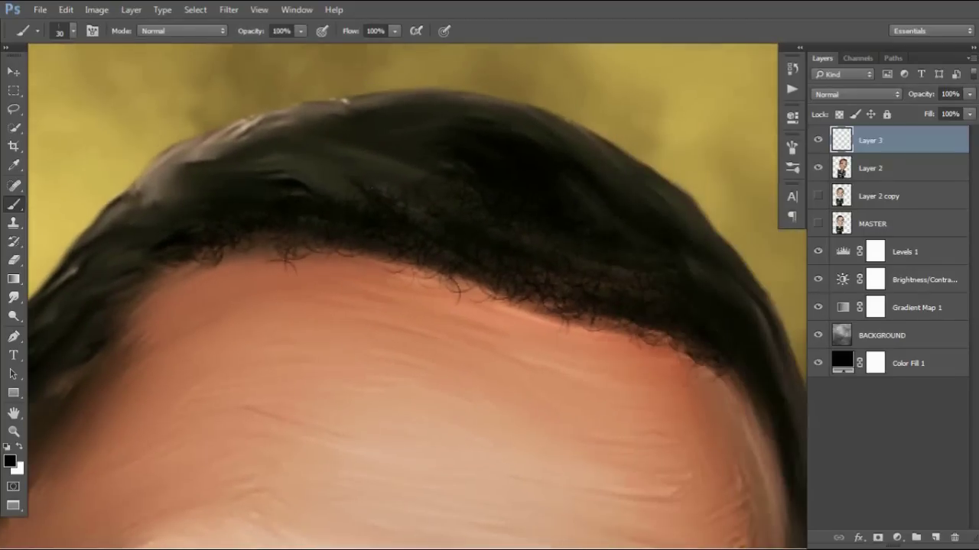
mouse_move(658, 306)
left_mouse_down()
mouse_move(527, 298)
mouse_move(588, 476)
left_mouse_up()
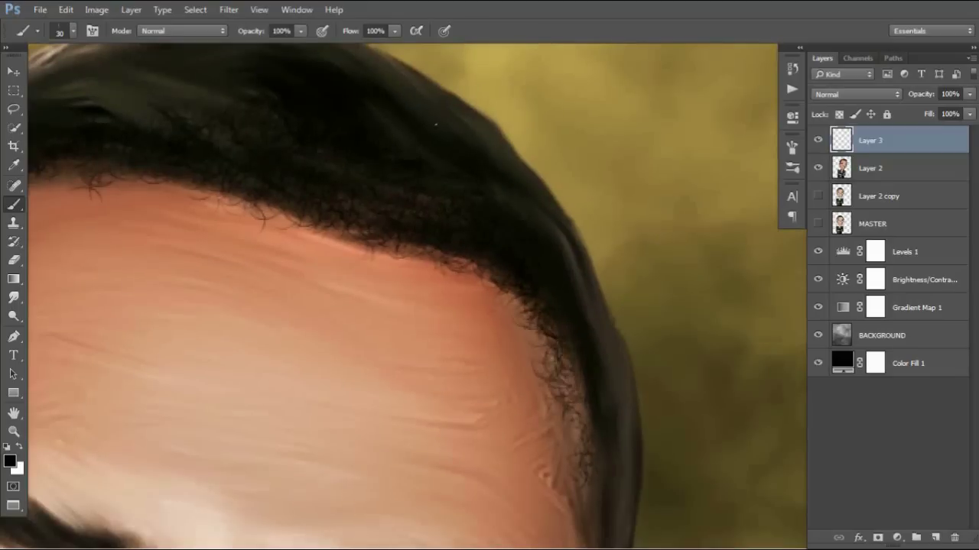
left_click_drag(468, 129, 566, 217)
left_click_drag(445, 228, 479, 183)
left_click_drag(260, 429, 474, 374)
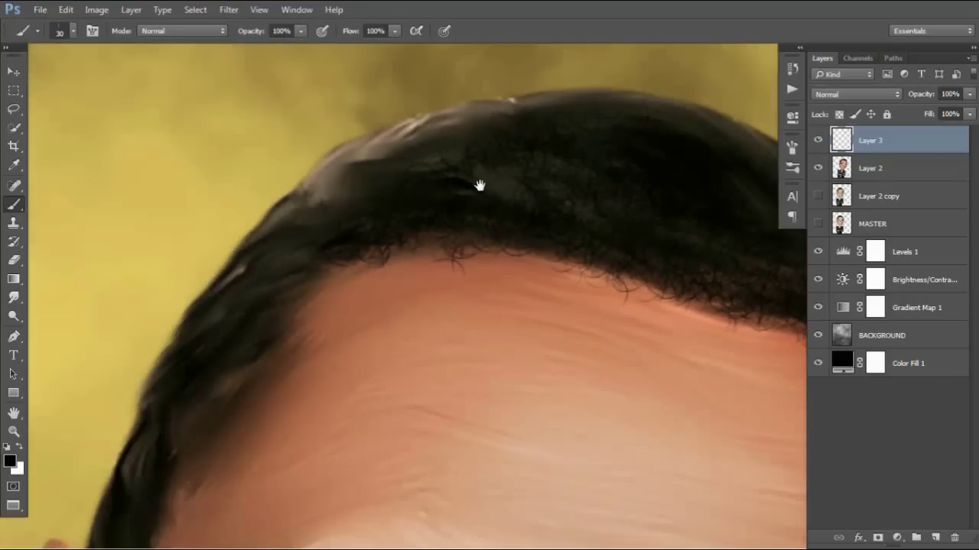
mouse_move(242, 395)
left_mouse_down()
mouse_move(293, 316)
mouse_move(221, 505)
mouse_move(244, 382)
mouse_move(245, 444)
left_mouse_up()
left_click_drag(354, 145, 316, 268)
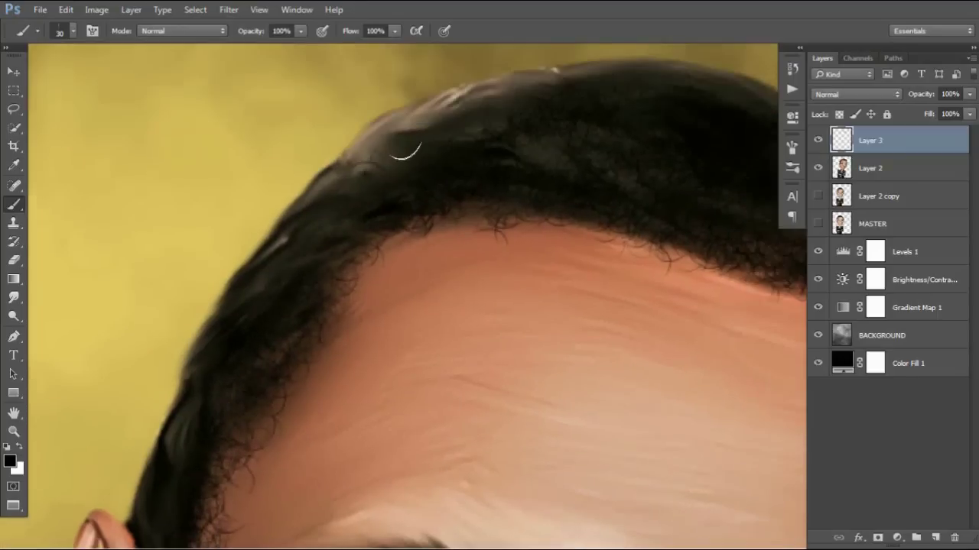
left_click_drag(443, 138, 409, 181)
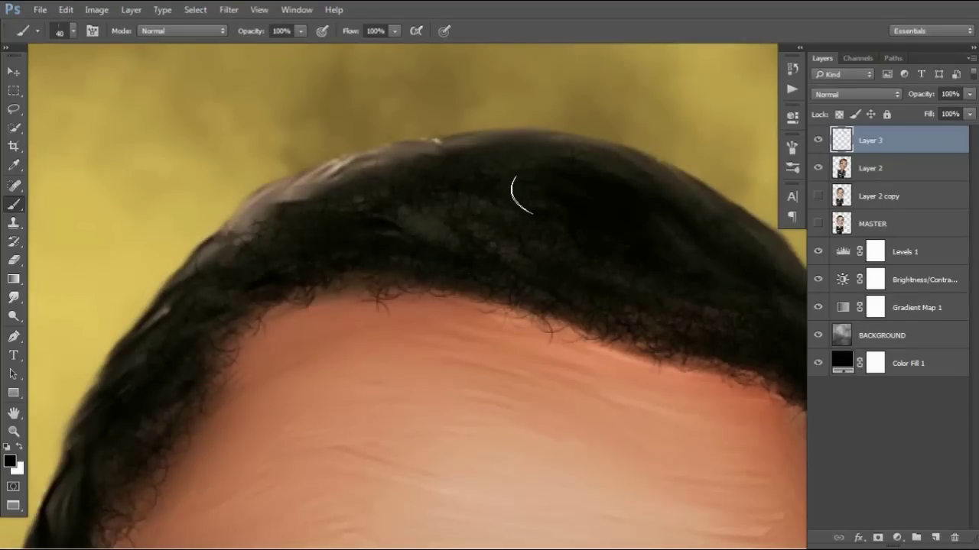
left_click_drag(254, 327, 354, 204)
Step: Paint curly strands from the ear up to the crown, along the right edge, forehead and top
left_click_drag(244, 321, 187, 459)
mouse_move(191, 420)
left_mouse_down()
mouse_move(267, 260)
mouse_move(321, 195)
mouse_move(455, 96)
mouse_move(367, 141)
mouse_move(579, 98)
mouse_move(502, 122)
mouse_move(601, 163)
mouse_move(470, 99)
mouse_move(607, 247)
mouse_move(673, 344)
left_mouse_up()
left_click_drag(673, 344, 505, 151)
mouse_move(550, 191)
left_mouse_down()
mouse_move(604, 236)
mouse_move(635, 352)
left_mouse_up()
mouse_move(635, 352)
left_mouse_down()
mouse_move(583, 326)
mouse_move(536, 252)
left_mouse_up()
mouse_move(535, 252)
left_mouse_down()
mouse_move(558, 448)
mouse_move(549, 514)
mouse_move(569, 359)
left_mouse_up()
left_click_drag(570, 359, 561, 228)
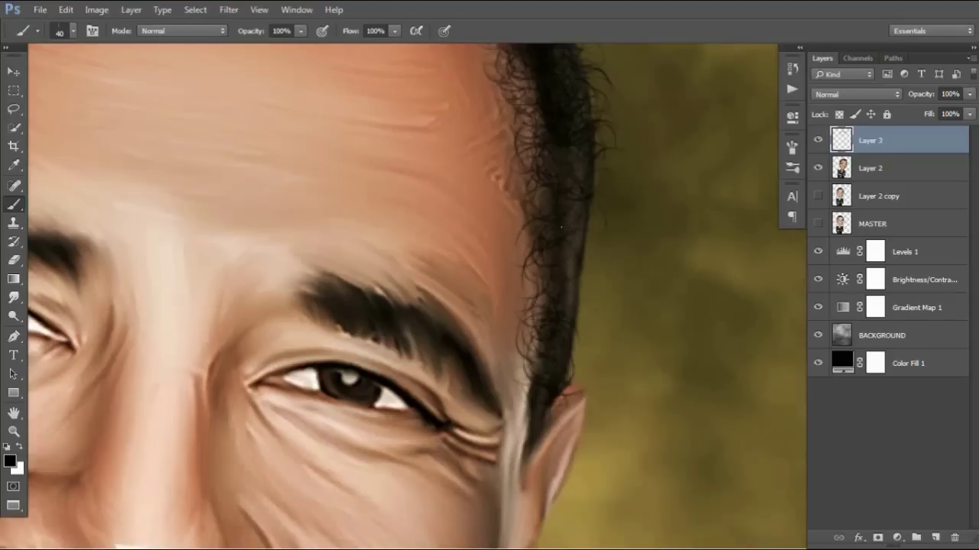
mouse_move(561, 294)
left_mouse_down()
mouse_move(596, 262)
mouse_move(540, 213)
left_mouse_up()
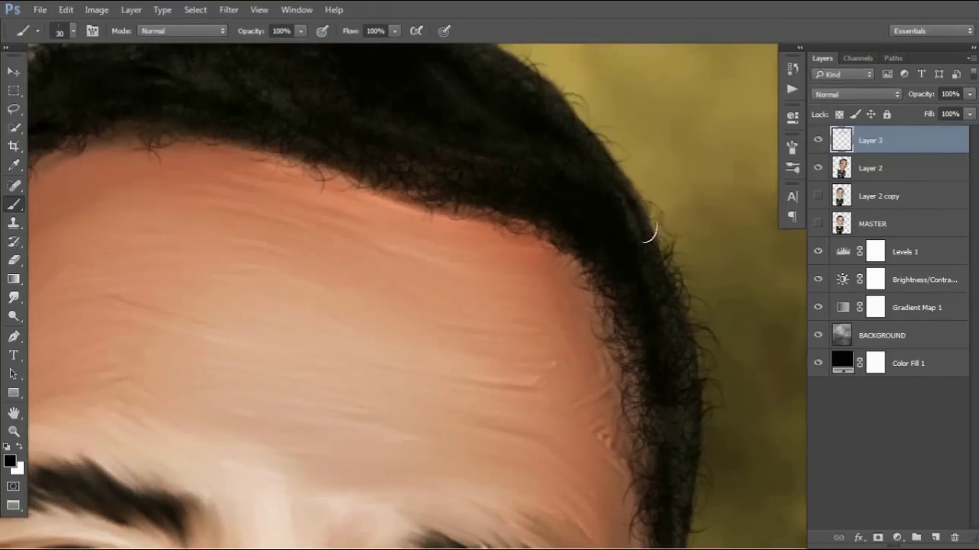
left_click_drag(650, 218, 640, 282)
mouse_move(596, 176)
left_mouse_down()
mouse_move(268, 107)
mouse_move(413, 136)
mouse_move(295, 164)
mouse_move(269, 225)
left_mouse_up()
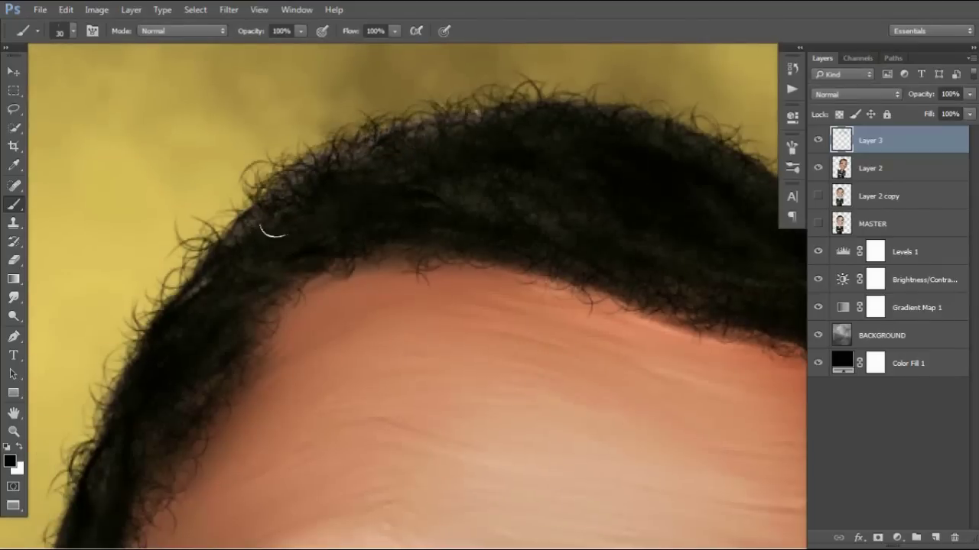
Step: Add strands up the right hairline and duplicate the strand layer as Layer 3 copy
key("ctrl+minus")
left_click_drag(546, 148, 565, 269)
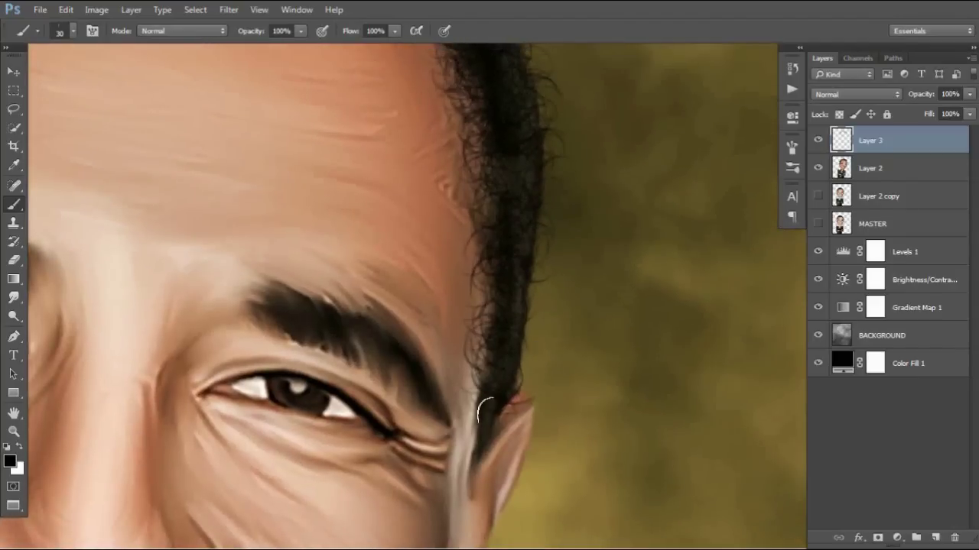
mouse_move(485, 411)
left_mouse_down()
mouse_move(489, 218)
mouse_move(479, 131)
left_mouse_up()
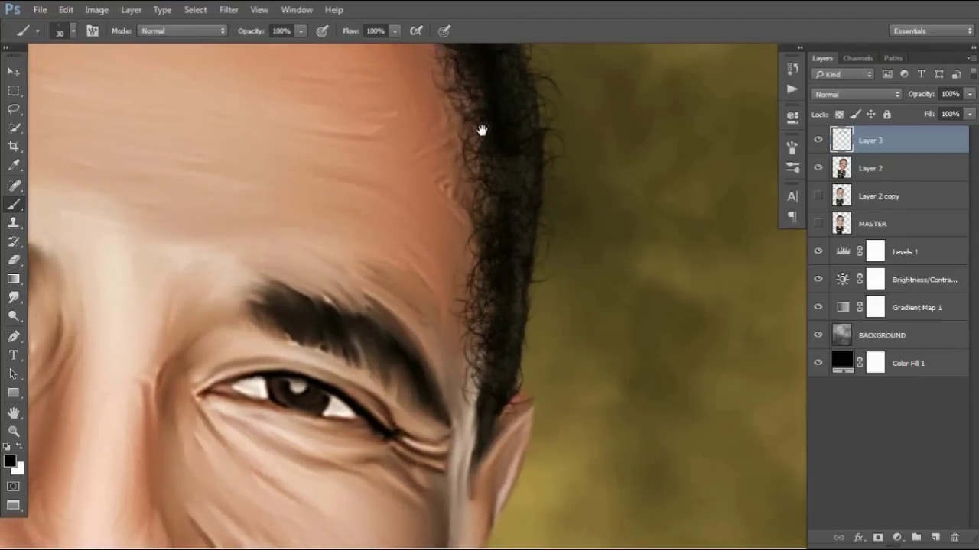
key("ctrl+plus")
key("ctrl+minus")
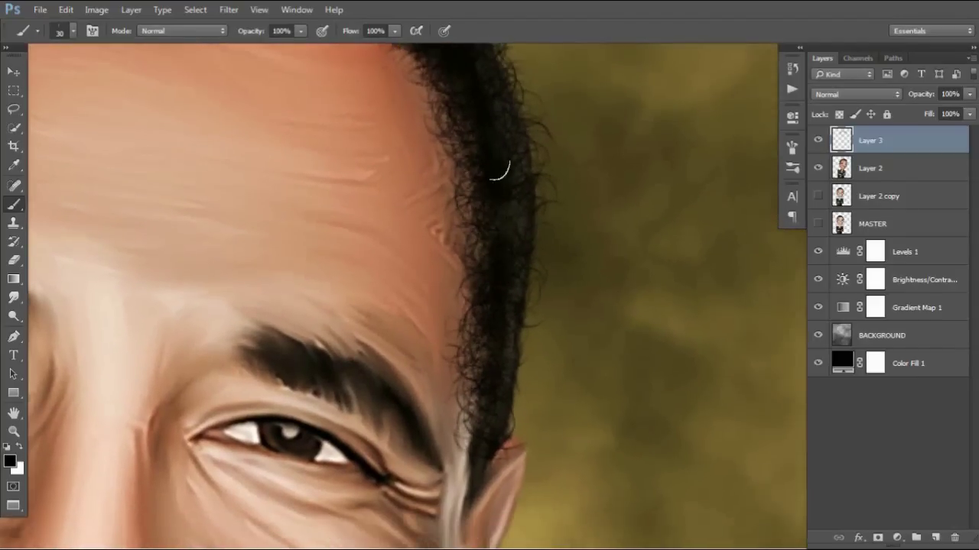
key("ctrl+minus")
key("ctrl+j")
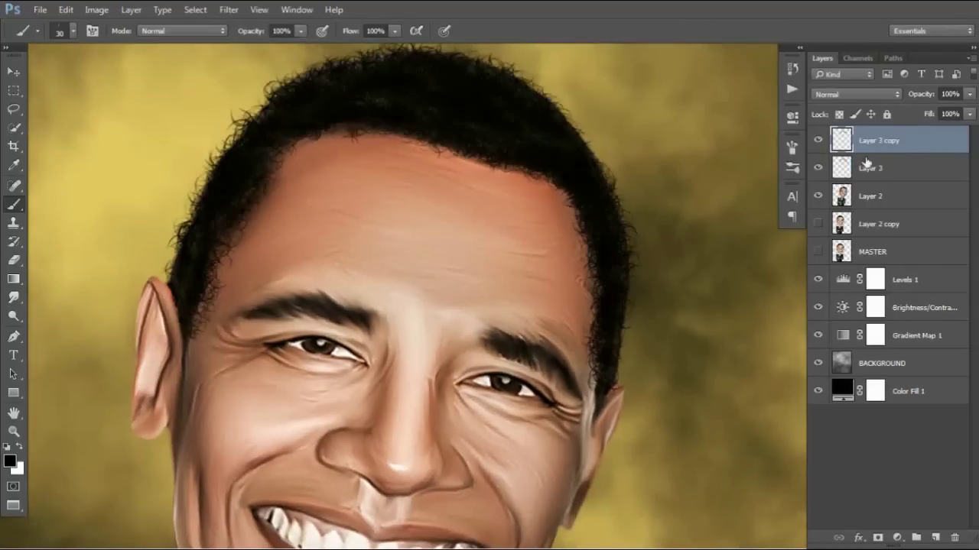
Step: Reduce brush opacity variation to 2% and paint dark strands along the hairline
key("ctrl+minus")
mouse_move(584, 308)
left_mouse_down()
mouse_move(590, 290)
mouse_move(449, 244)
mouse_move(360, 185)
left_mouse_up()
key("F5")
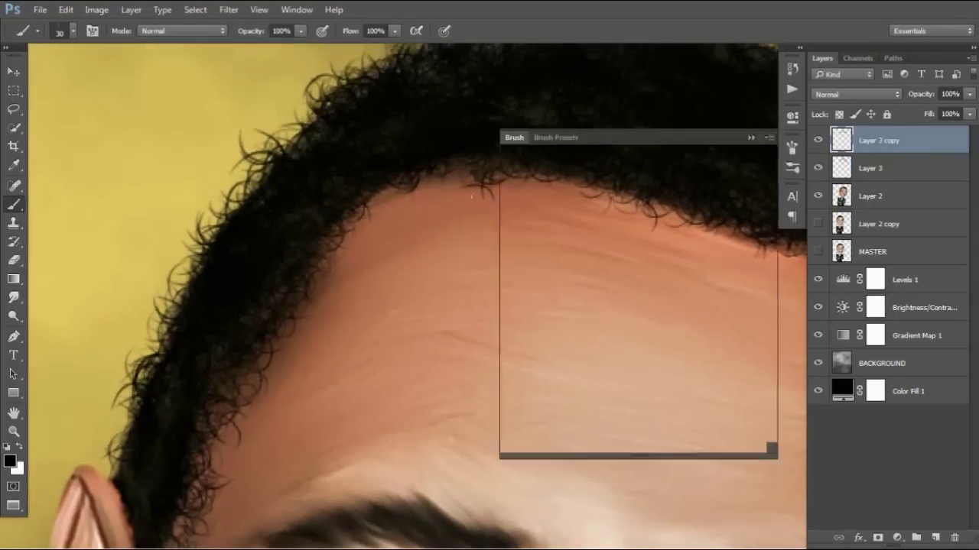
left_click(545, 262)
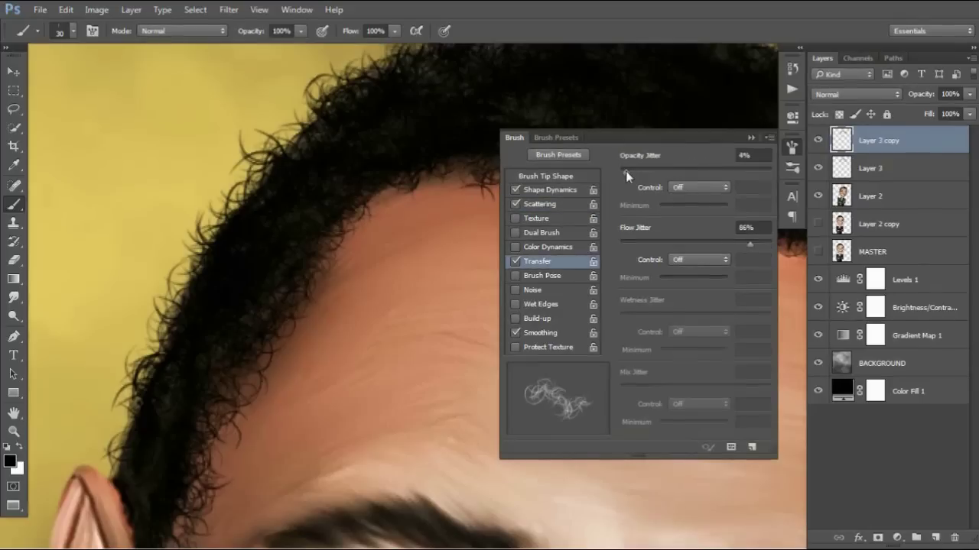
left_click_drag(436, 167, 352, 238)
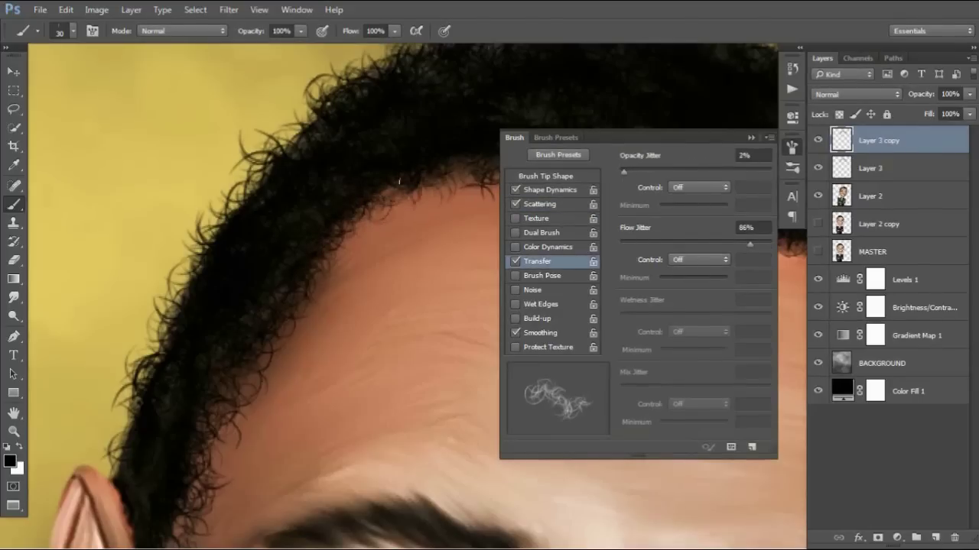
key("F5")
left_click_drag(329, 180, 604, 237)
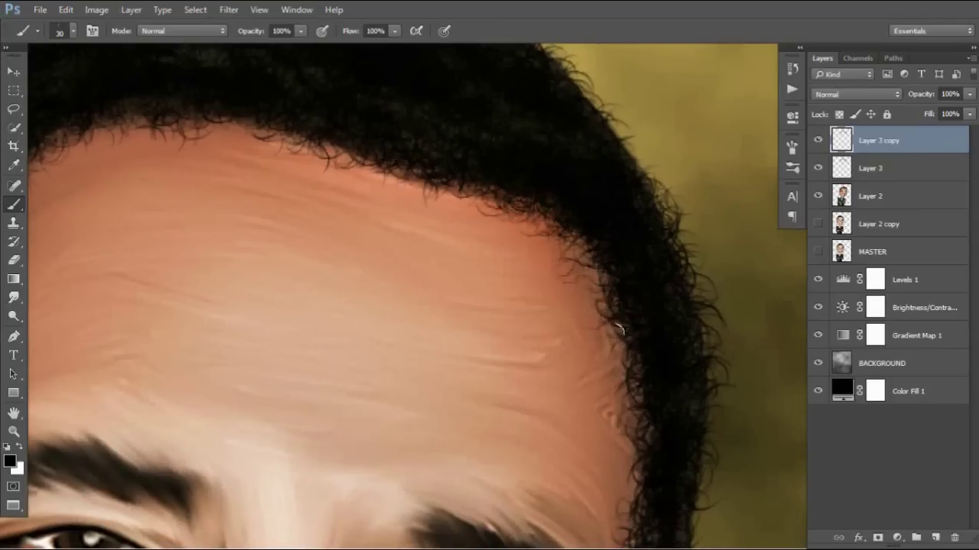
left_click_drag(533, 211, 600, 329)
Step: Paint dark curly strands down the right sideburn beside the eye
scroll(600, 329, "down", 3)
scroll(587, 434, "down", 3)
scroll(581, 411, "down", 2)
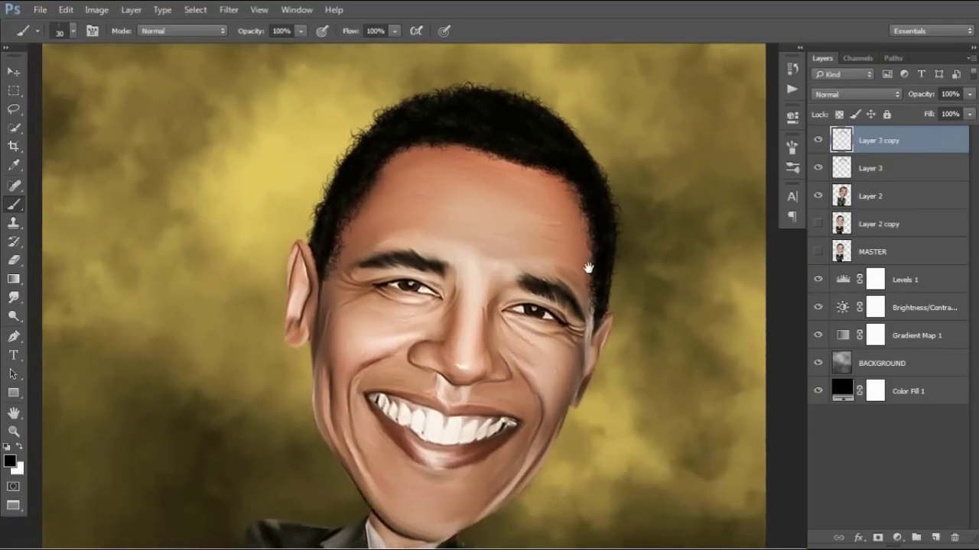
scroll(605, 246, "up", 4)
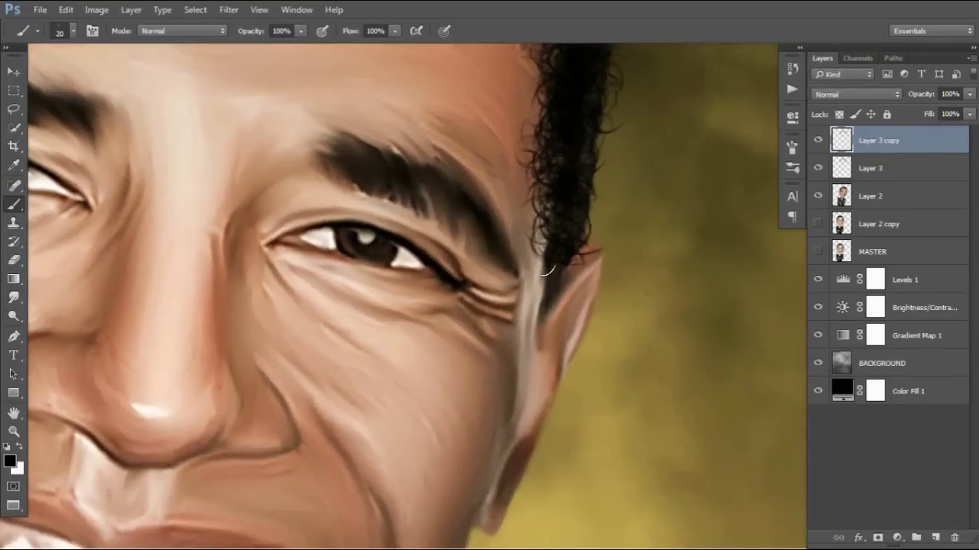
left_click_drag(538, 346, 519, 413)
left_click_drag(543, 256, 520, 405)
left_click_drag(531, 302, 513, 371)
left_click_drag(545, 264, 521, 380)
left_click_drag(540, 263, 524, 378)
left_click_drag(535, 302, 527, 389)
mouse_move(531, 283)
left_mouse_down()
mouse_move(520, 361)
mouse_move(509, 365)
left_mouse_up()
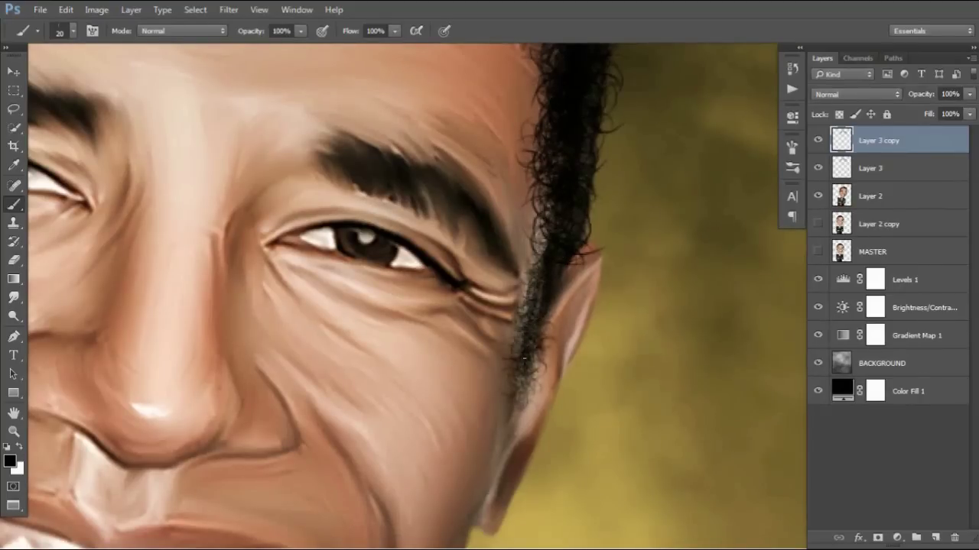
Step: Paint curly strands down the left sideburn by the ear, the top hairline and temple
scroll(515, 373, "down", 3)
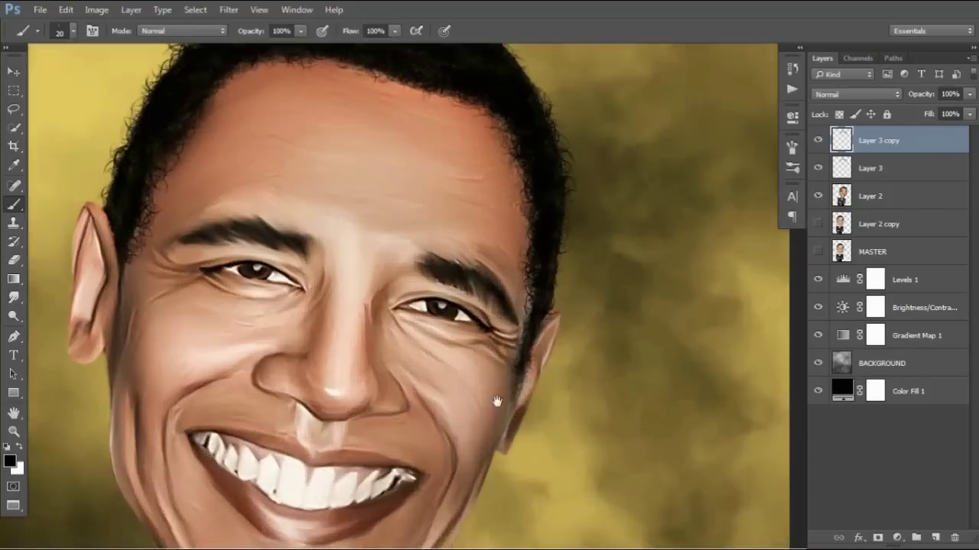
scroll(162, 306, "up", 2)
scroll(262, 277, "up", 1)
left_click_drag(293, 221, 292, 417)
left_click_drag(291, 302, 276, 422)
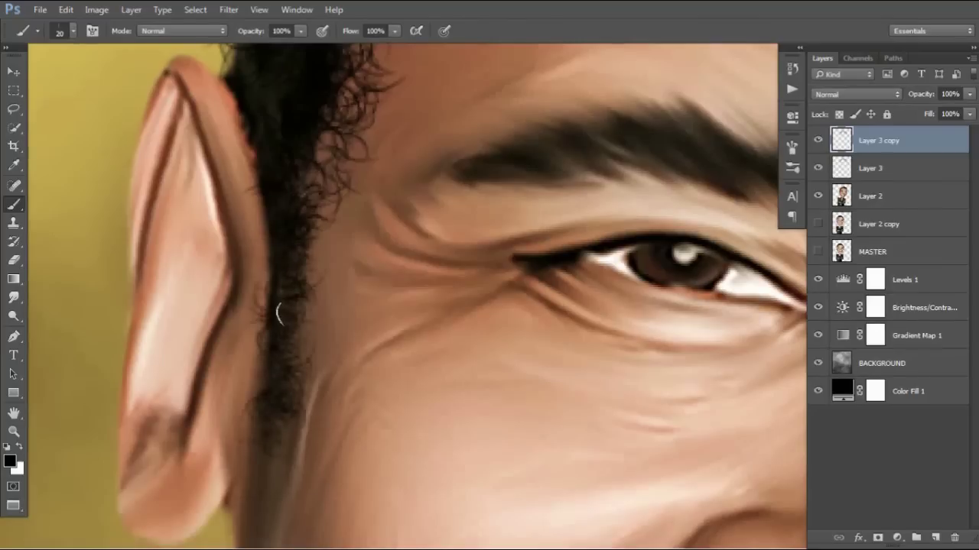
scroll(426, 316, "down", 1)
scroll(426, 317, "down", 3)
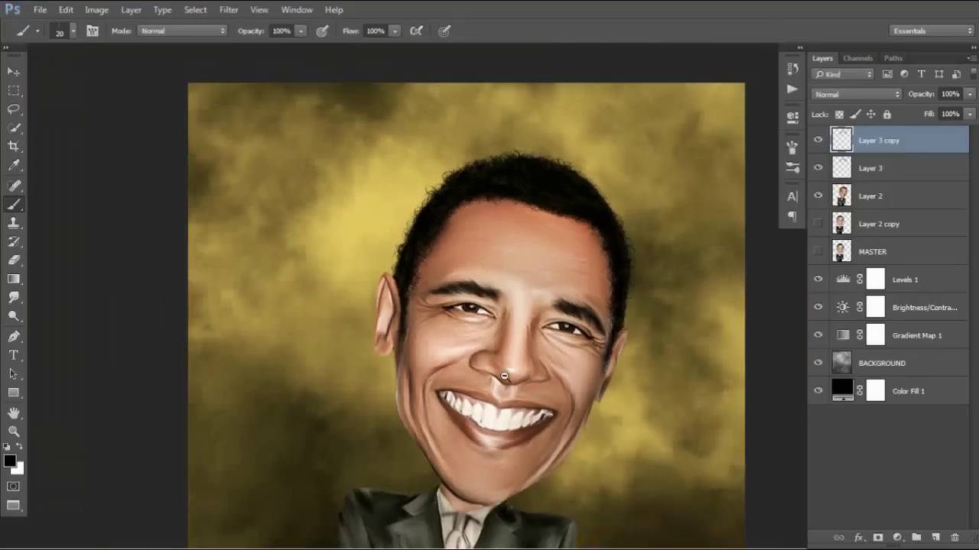
scroll(512, 234, "down", 1)
scroll(507, 218, "up", 2)
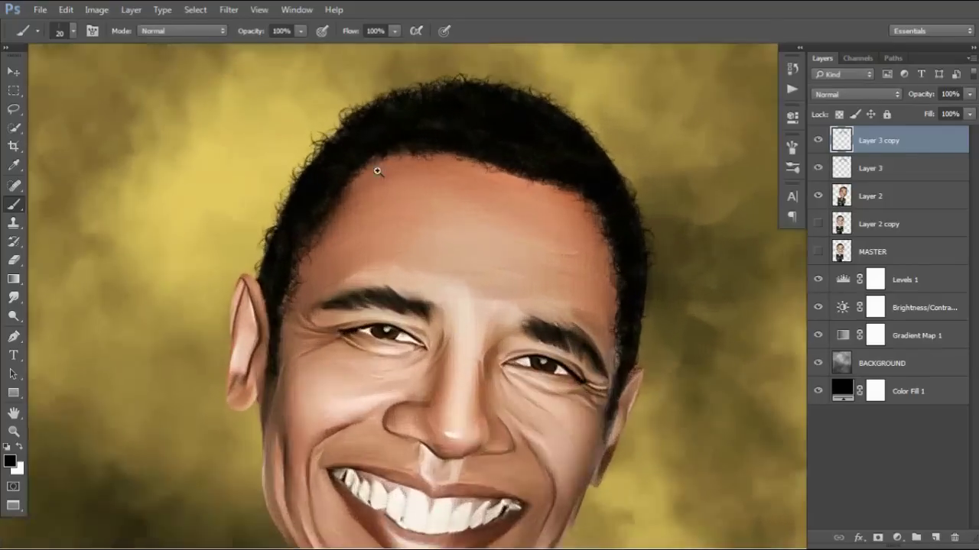
scroll(378, 168, "up", 1)
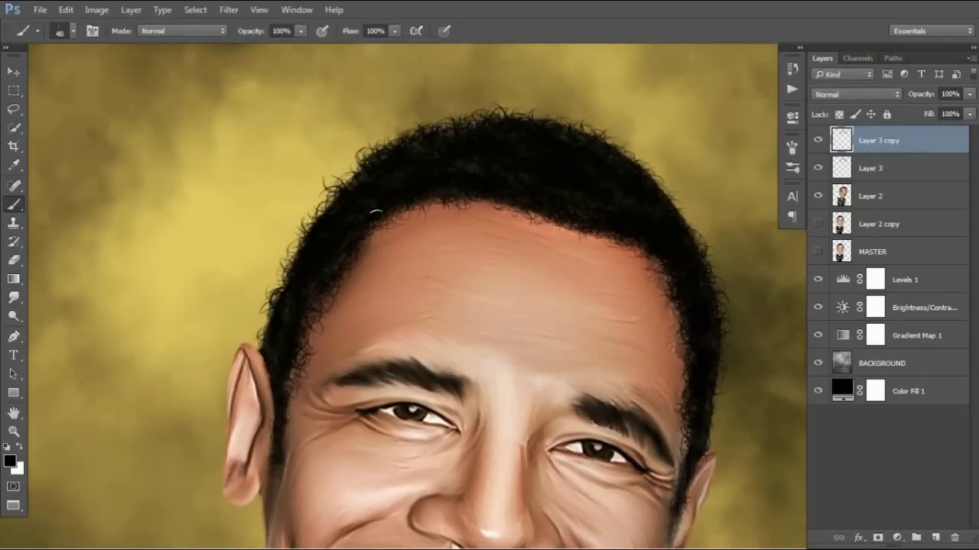
mouse_move(351, 188)
left_mouse_down()
mouse_move(451, 114)
mouse_move(416, 140)
left_mouse_up()
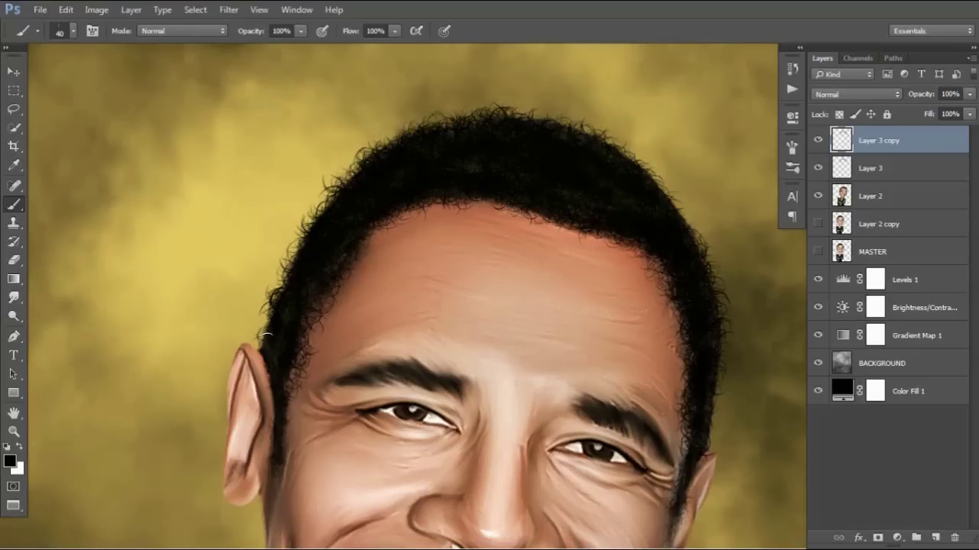
left_click_drag(266, 335, 280, 264)
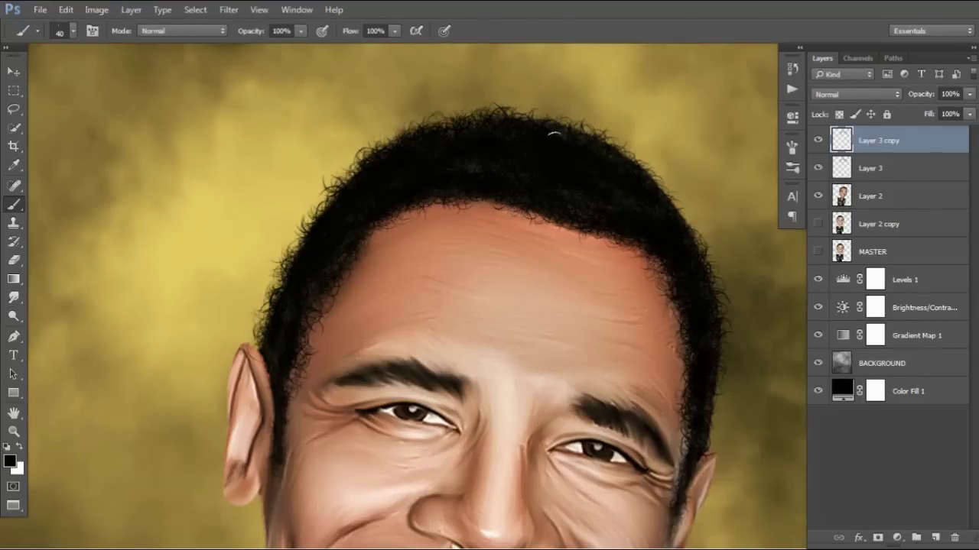
Step: Add a new empty Layer 4 and make white the painting colour
key("ctrl+minus")
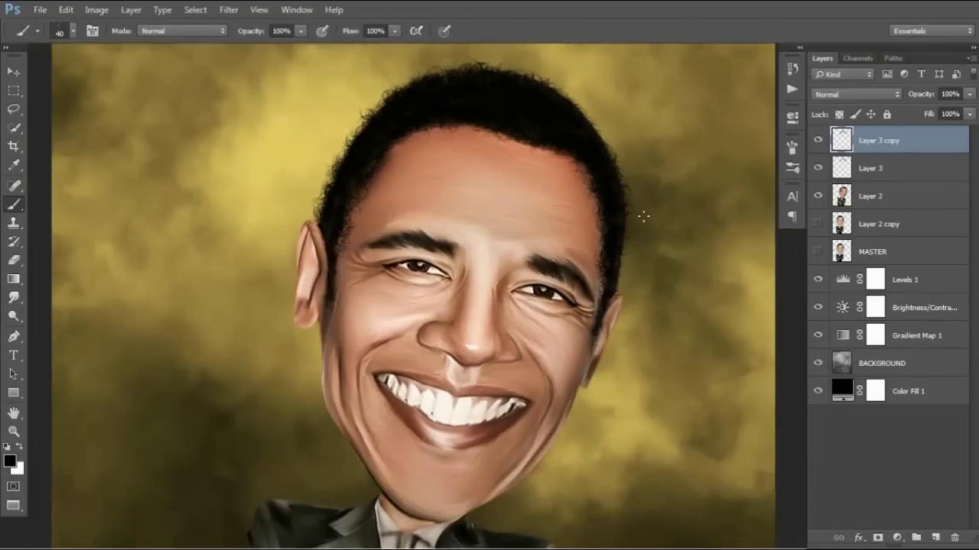
left_click(936, 538)
left_click(23, 451)
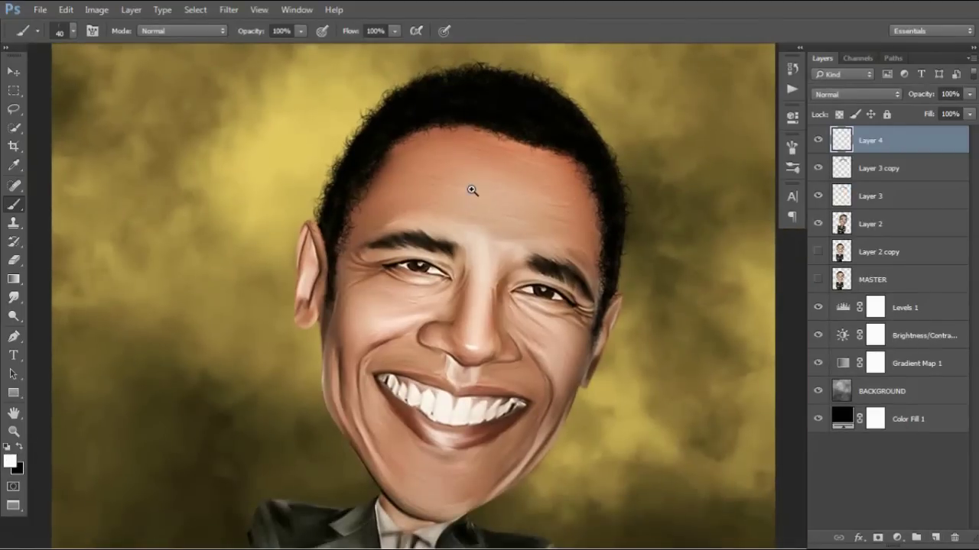
Step: Test white and fainter 33%-opacity curls along the hairline, then undo them
scroll(469, 190, "up", 3)
left_click_drag(339, 192, 149, 360)
key("ctrl+z")
left_click(281, 31)
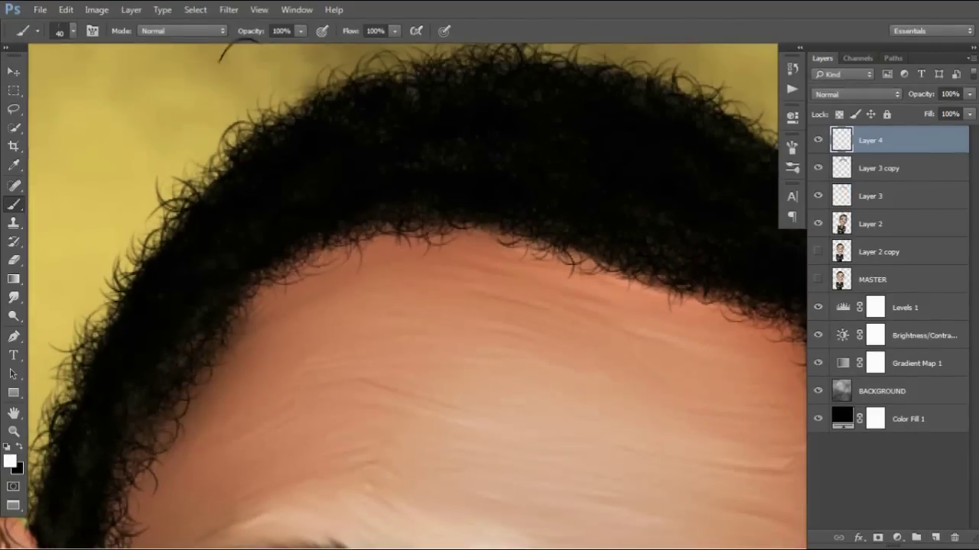
type("33")
scroll(278, 232, "down", 2)
left_click_drag(222, 210, 125, 421)
key("ctrl+z")
key("bracketleft")
mouse_move(234, 328)
left_mouse_down()
mouse_move(103, 415)
mouse_move(196, 258)
mouse_move(239, 251)
left_mouse_up()
scroll(240, 251, "up", 2)
key("ctrl+z")
scroll(240, 251, "down", 1)
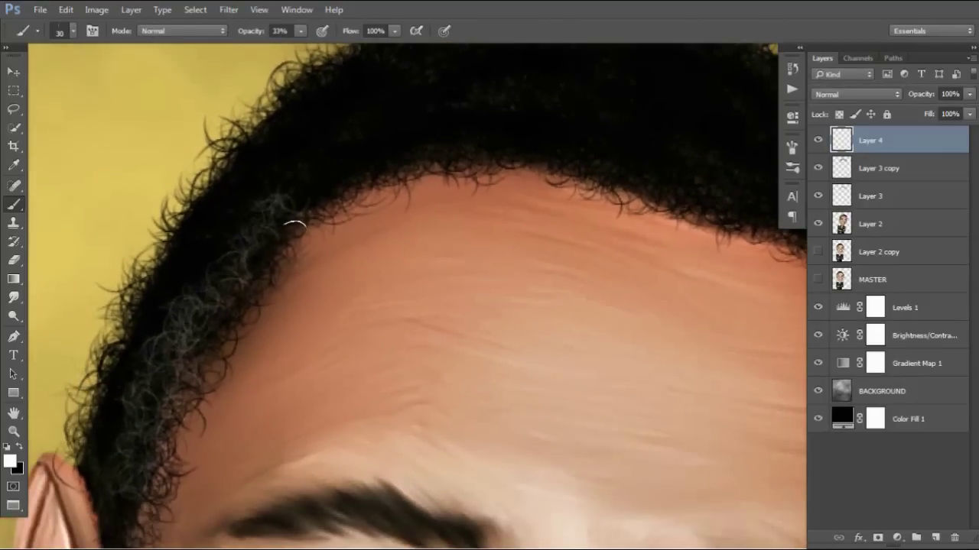
Step: Enable Color Dynamics for the brush and rotate the view around the hairline
key("F5")
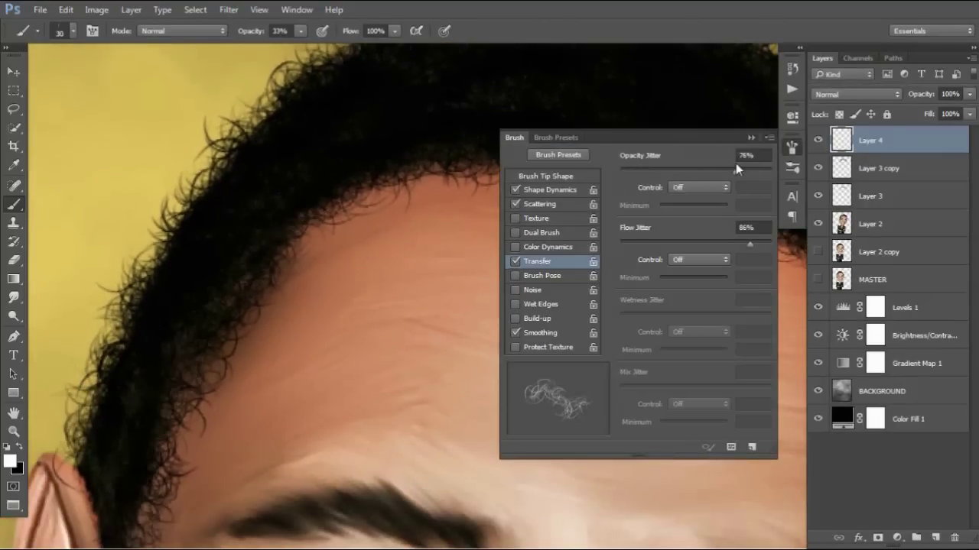
left_click(545, 247)
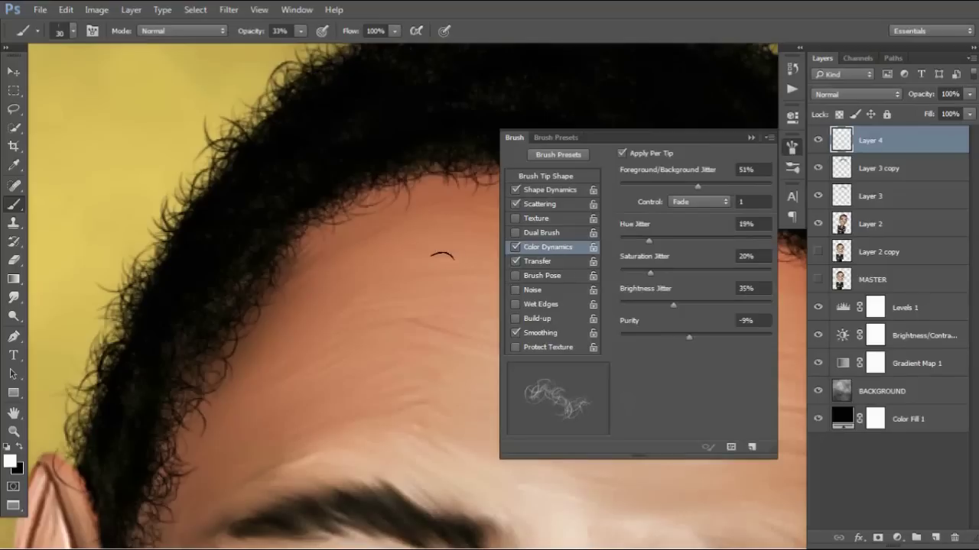
left_click(752, 138)
scroll(448, 142, "up", 1)
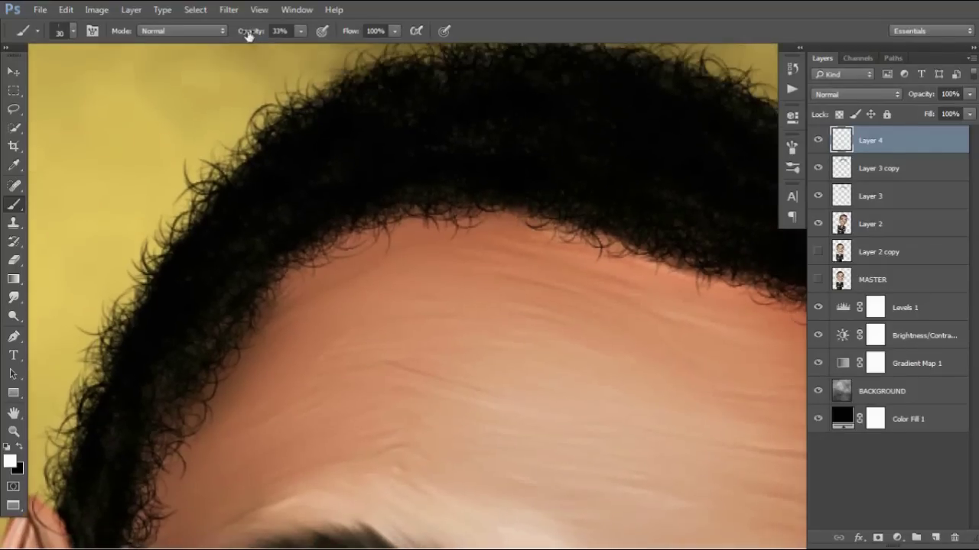
scroll(639, 201, "right", 5)
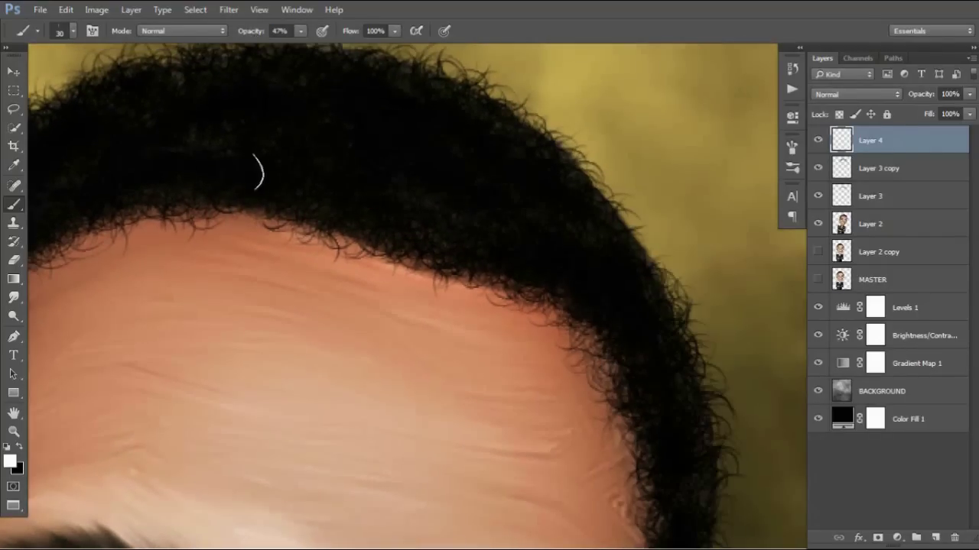
scroll(323, 164, "left", 1)
scroll(323, 163, "left", 1)
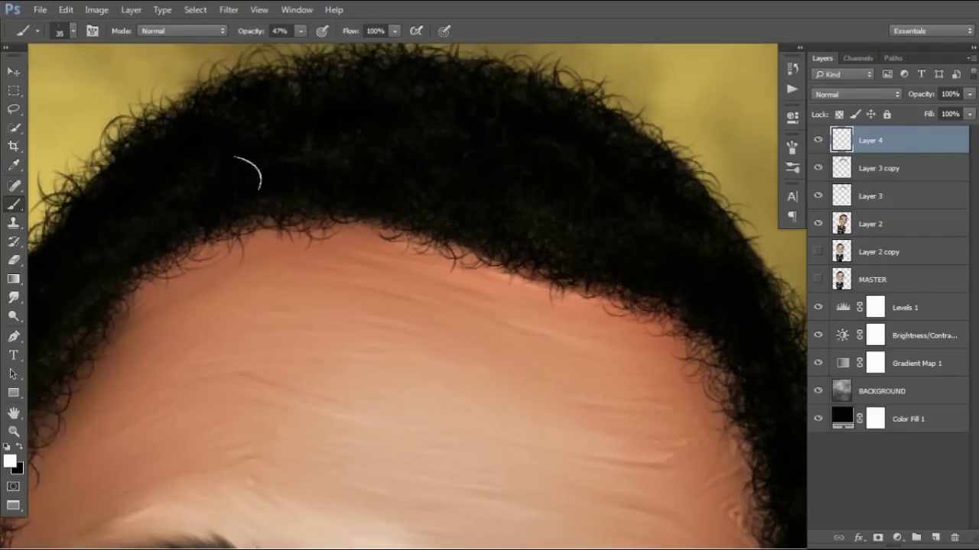
left_click_drag(188, 146, 408, 141)
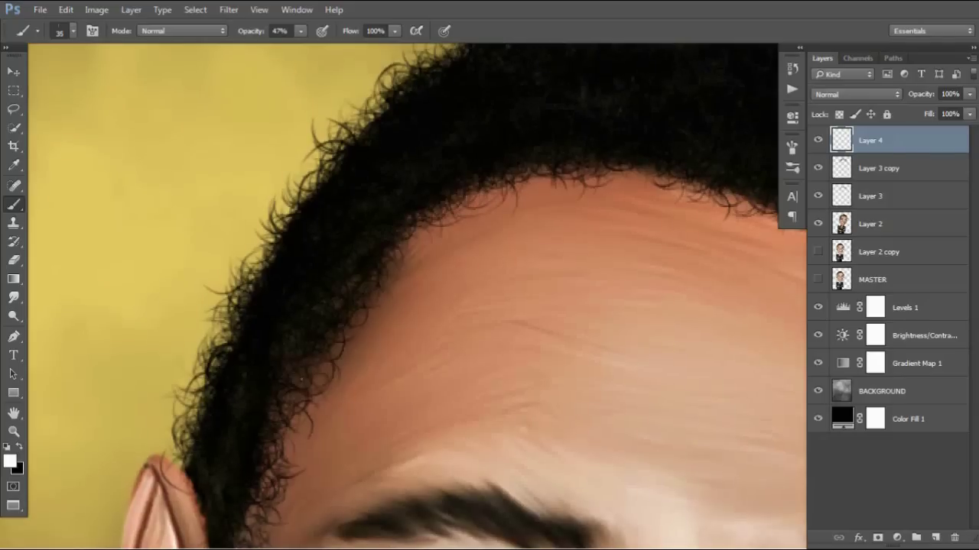
left_click_drag(432, 178, 386, 214)
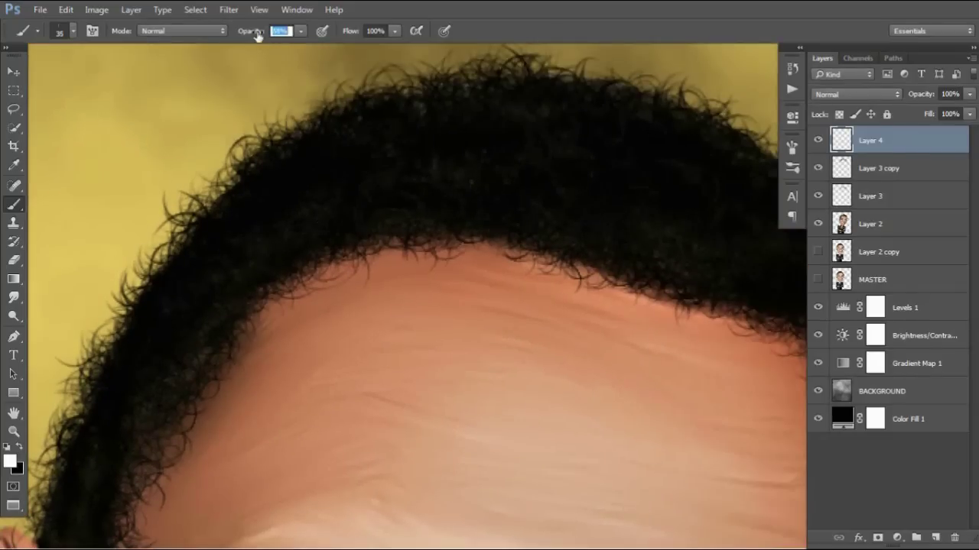
mouse_move(555, 144)
left_mouse_down()
mouse_move(489, 221)
mouse_move(616, 356)
left_mouse_up()
mouse_move(556, 320)
left_mouse_down()
mouse_move(498, 207)
mouse_move(496, 309)
mouse_move(459, 448)
mouse_move(514, 394)
left_mouse_up()
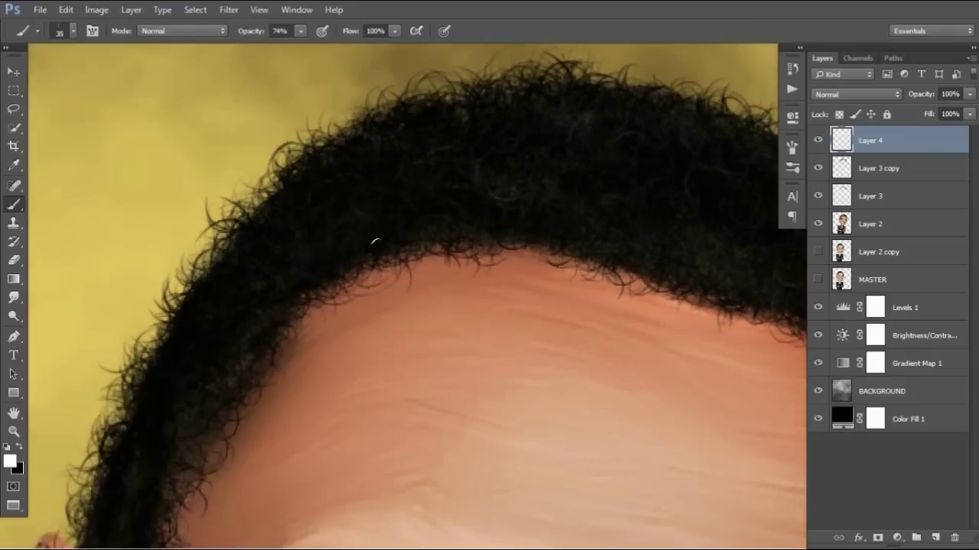
left_click_drag(558, 328, 271, 345)
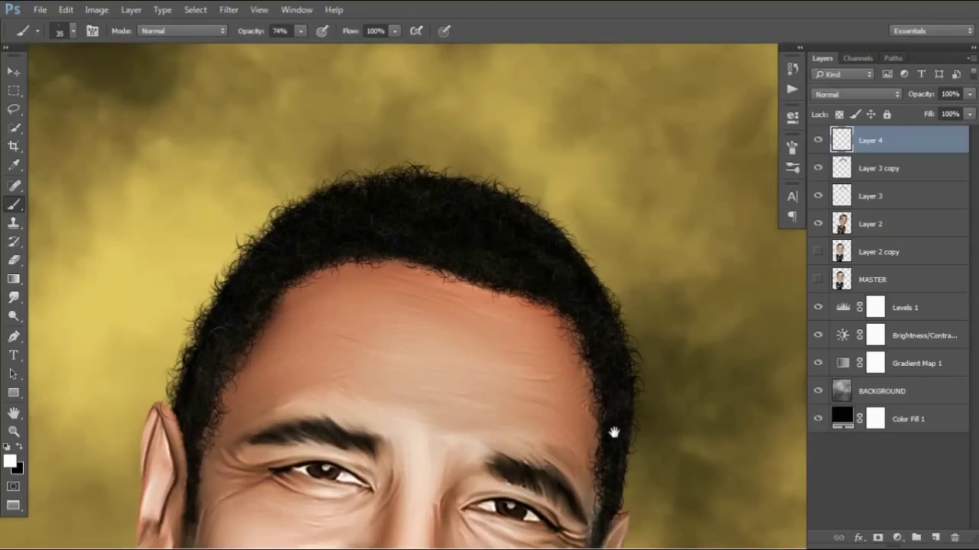
Step: Duplicate Layer 4 and Layer 3 copy, moving Layer 3 copy 2 to the top of the stack
scroll(579, 339, "down", 3)
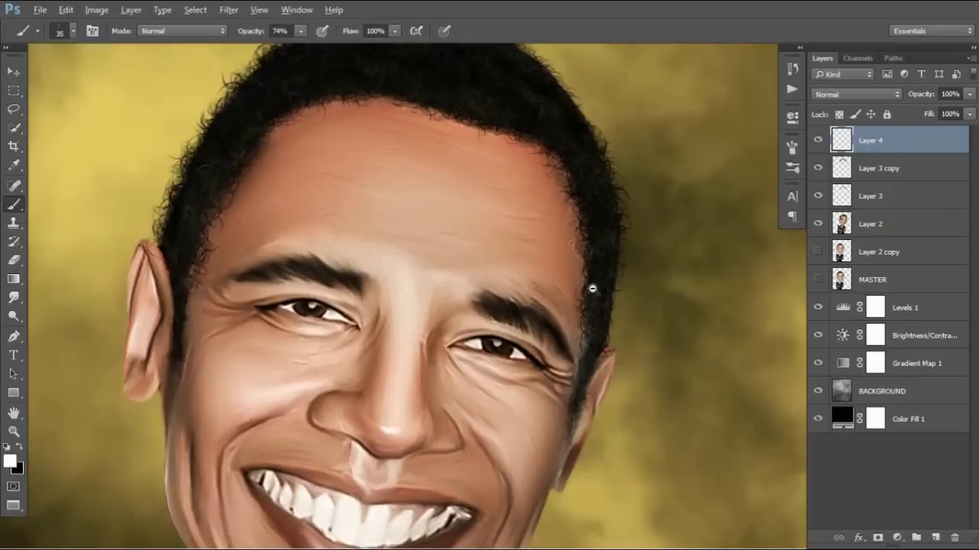
left_click_drag(600, 338, 641, 344)
scroll(641, 343, "down", 2)
scroll(650, 349, "down", 1)
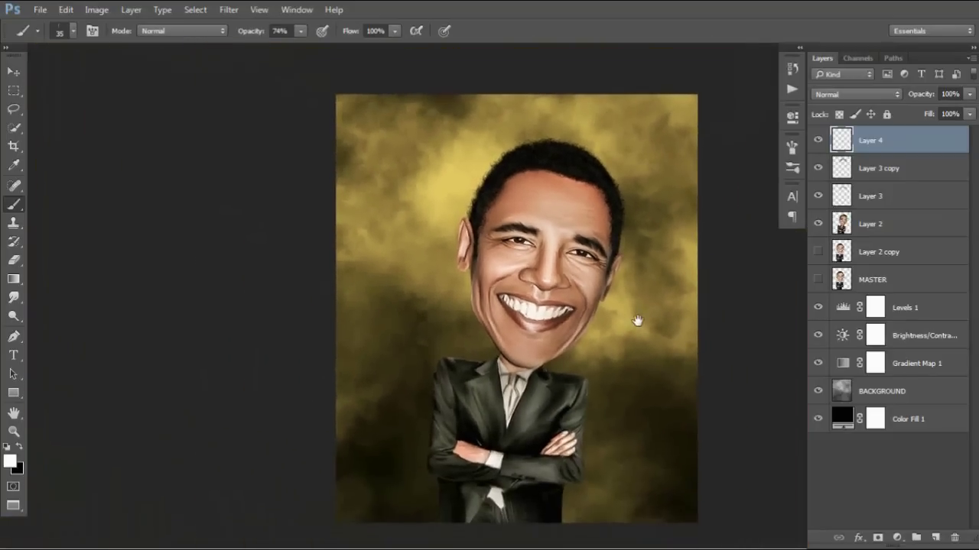
scroll(635, 321, "up", 2)
scroll(641, 302, "up", 3)
key("ctrl+j")
scroll(618, 280, "down", 3)
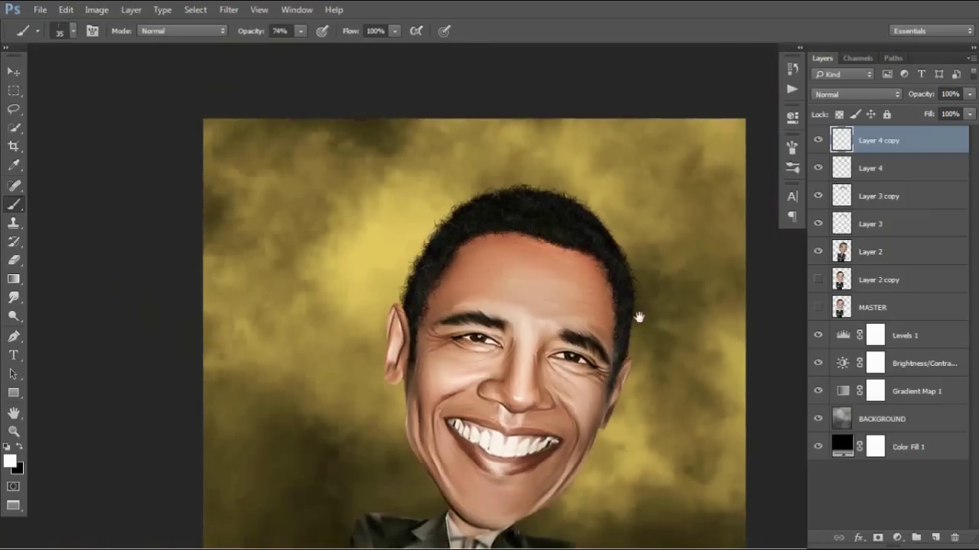
scroll(638, 317, "up", 2)
scroll(640, 308, "up", 1)
left_click(871, 202)
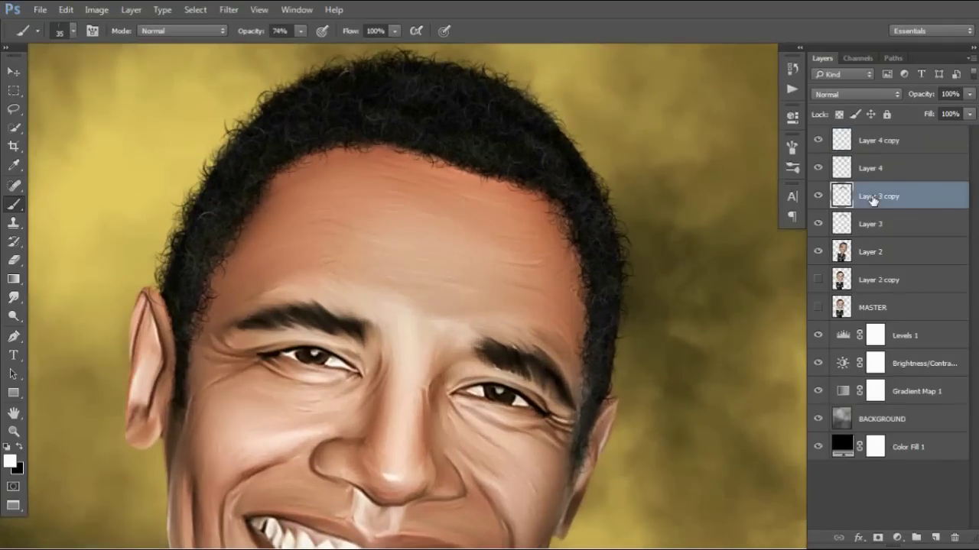
key("ctrl+j")
left_click_drag(872, 200, 869, 136)
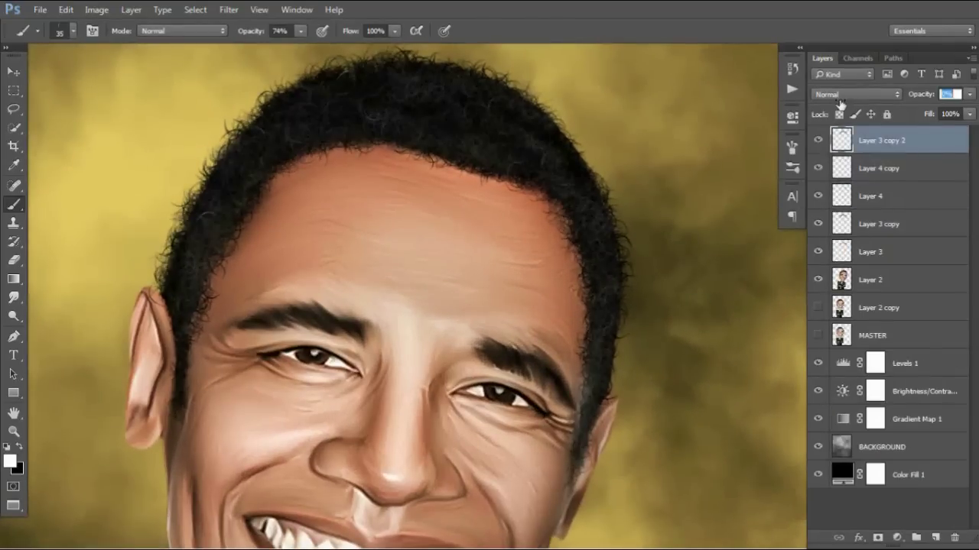
key("Return")
scroll(605, 324, "down", 3)
Step: Delete Layer 3 copy 2 and add a new empty layer with black as the painting colour
scroll(636, 356, "down", 1)
left_click_drag(872, 140, 954, 537)
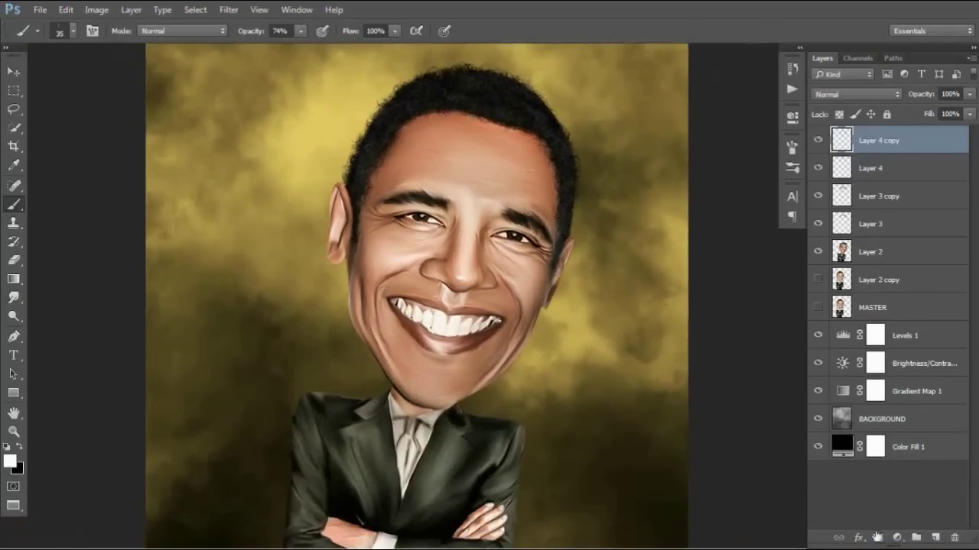
left_click(934, 538)
scroll(463, 386, "up", 3)
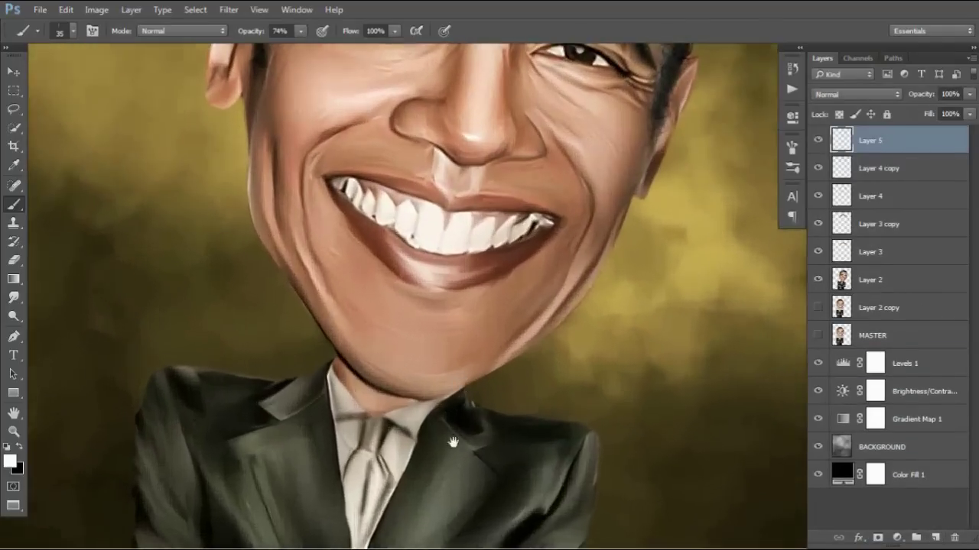
key("x")
scroll(400, 422, "up", 2)
scroll(400, 421, "up", 1)
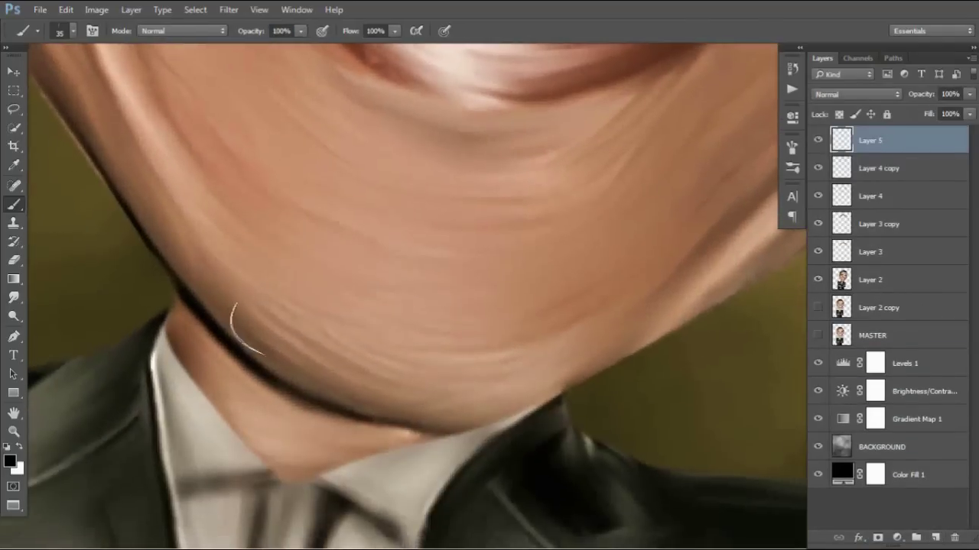
Step: Test a smaller textured hair brush with strokes along the jawline
left_click_drag(263, 360, 376, 410)
key("bracketleft")
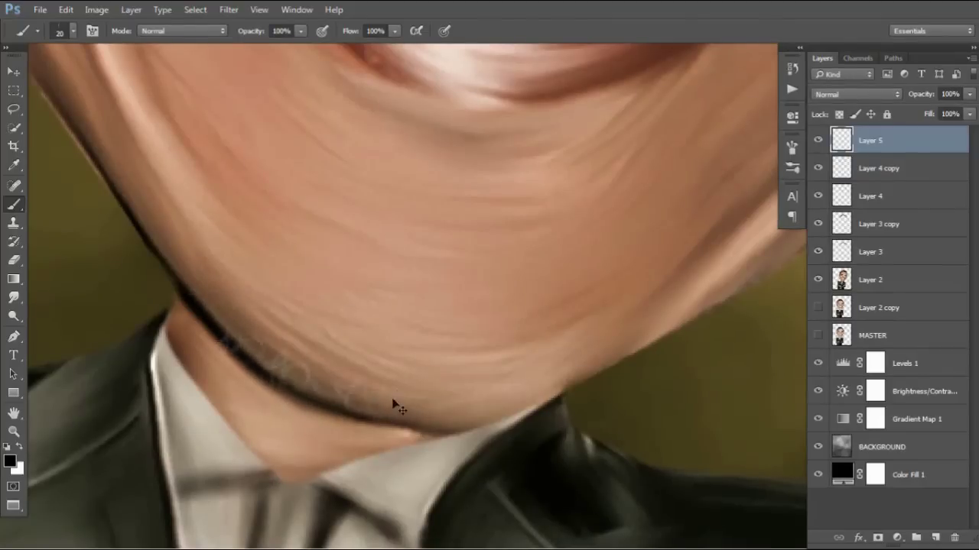
key("F5")
mouse_move(240, 306)
left_mouse_down()
mouse_move(363, 399)
mouse_move(237, 337)
left_mouse_up()
left_click(750, 138)
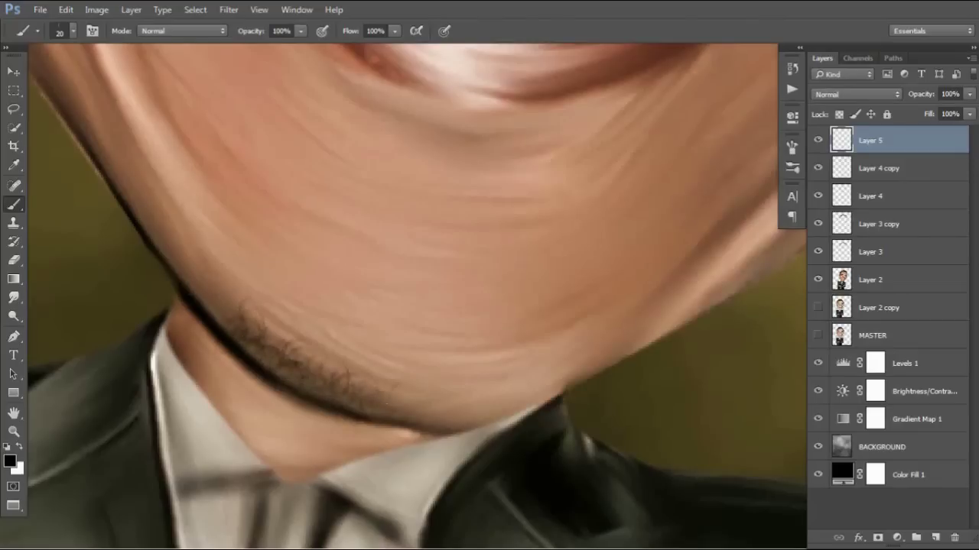
Step: Paint dense stubble along the jawline, the chin edges and just below the chin
left_click_drag(370, 398, 513, 412)
left_click_drag(329, 371, 451, 417)
mouse_move(359, 428)
left_mouse_down()
mouse_move(248, 386)
mouse_move(562, 374)
mouse_move(508, 406)
left_mouse_up()
left_click_drag(229, 367, 348, 414)
left_click_drag(179, 244, 252, 328)
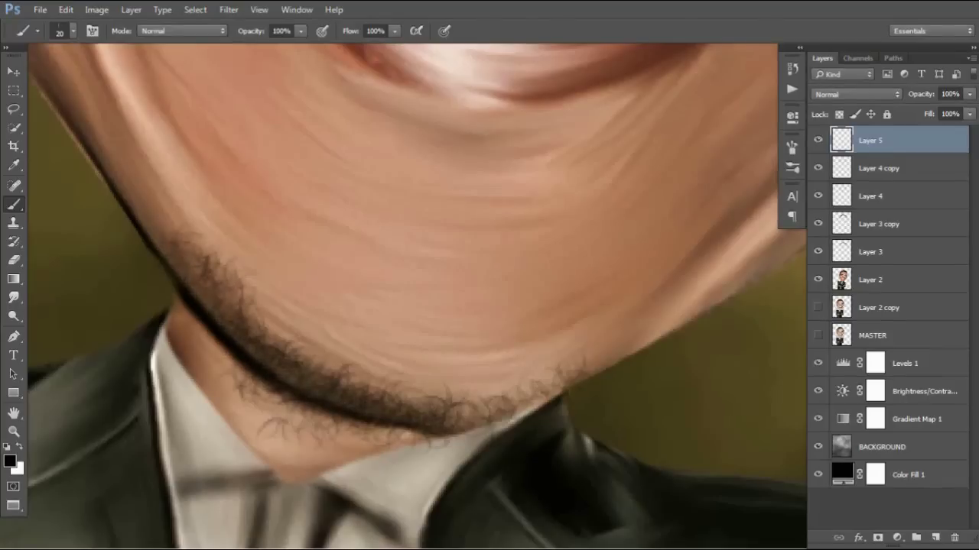
left_click_drag(325, 429, 443, 459)
left_click_drag(246, 375, 386, 451)
mouse_move(497, 413)
left_mouse_down()
mouse_move(581, 358)
mouse_move(433, 411)
left_mouse_up()
left_click_drag(523, 393, 486, 417)
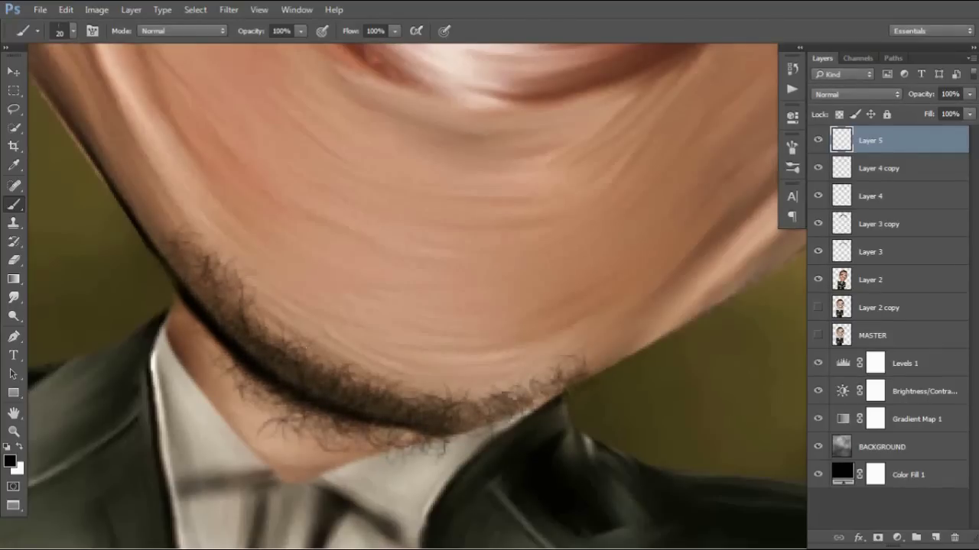
Step: Paint a curly goatee patch under the lower lip and duplicate the stubble layer
scroll(367, 170, "up", 3)
left_click_drag(367, 170, 516, 233)
left_click_drag(348, 153, 436, 222)
mouse_move(512, 191)
left_mouse_down()
mouse_move(607, 207)
mouse_move(459, 200)
mouse_move(458, 255)
left_mouse_up()
left_click_drag(397, 222, 490, 260)
left_click_drag(535, 207, 329, 122)
left_click_drag(275, 77, 382, 175)
mouse_move(474, 176)
left_mouse_down()
mouse_move(560, 189)
mouse_move(643, 172)
left_mouse_up()
left_click_drag(382, 210, 489, 268)
left_click_drag(401, 237, 459, 256)
left_click_drag(531, 229, 464, 225)
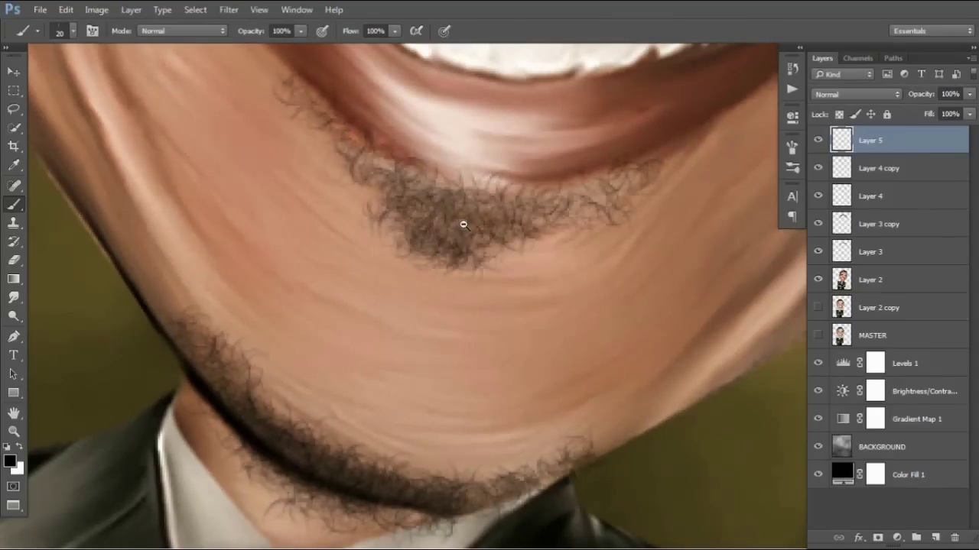
left_click(464, 225, "ctrl+alt")
key("ctrl+j")
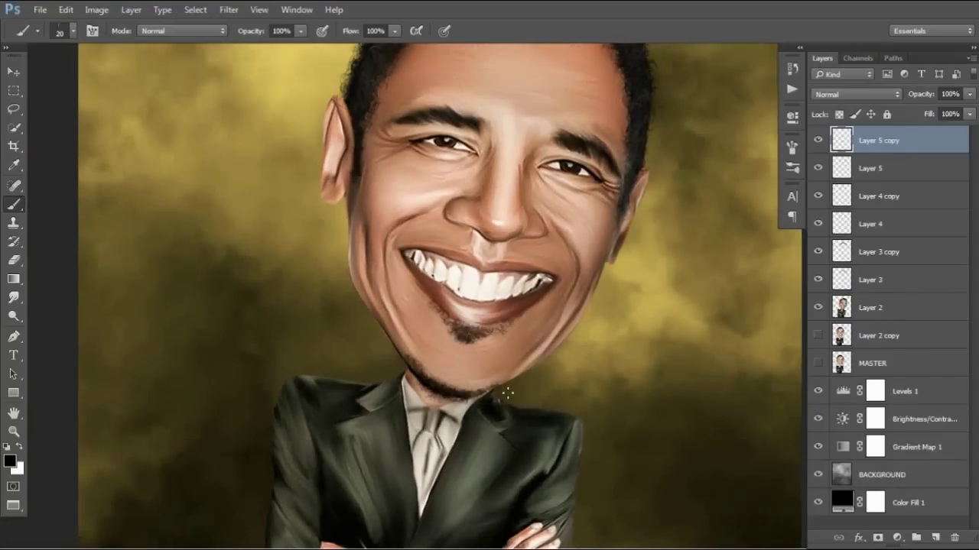
Step: Darken the right lower-jaw stubble on Layer 5 copy, then toggle Gradient Map 1 off and on
left_click(445, 367, "ctrl")
mouse_move(423, 407)
left_mouse_down()
mouse_move(539, 418)
mouse_move(629, 386)
left_mouse_up()
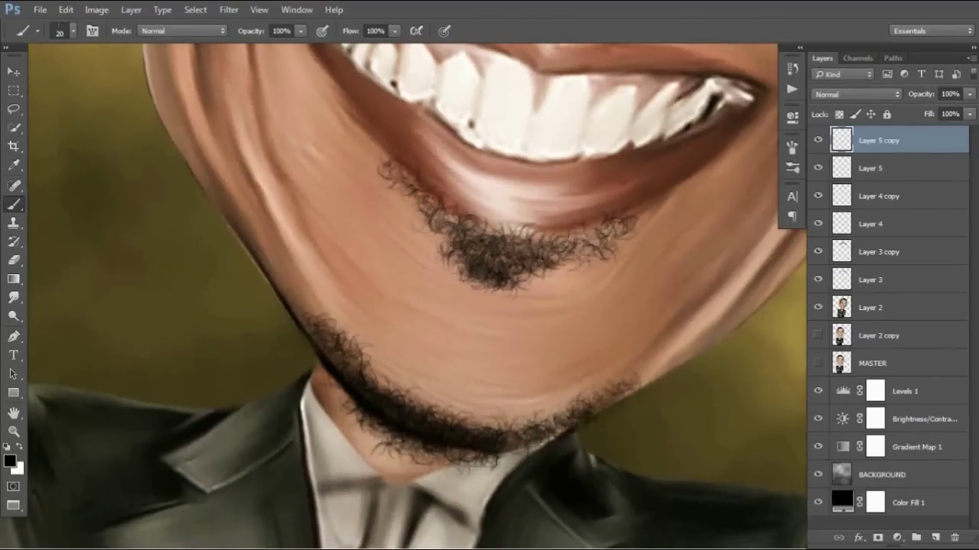
key("ctrl+minus")
key("ctrl+minus")
key("ctrl+minus")
key("ctrl+minus")
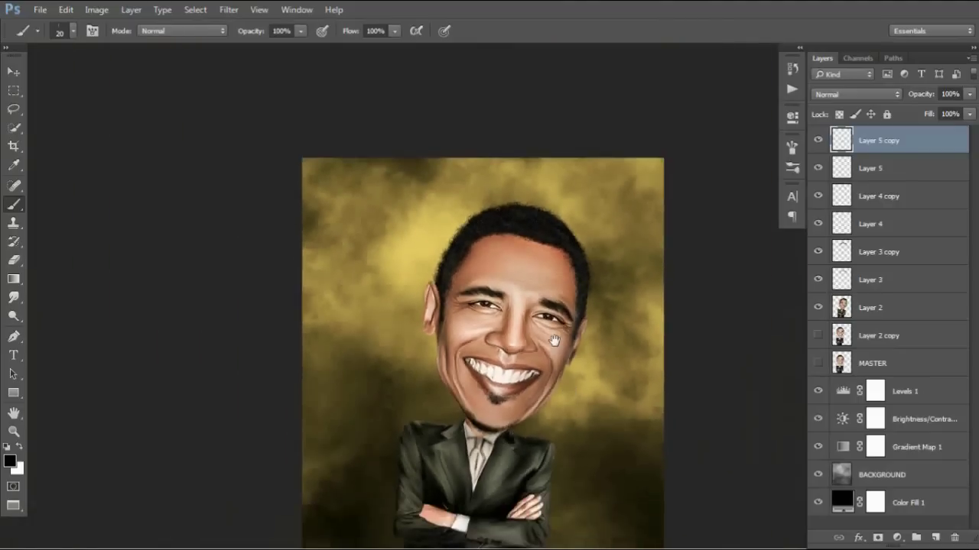
left_click_drag(554, 340, 623, 349)
left_click(818, 448)
left_click(841, 447)
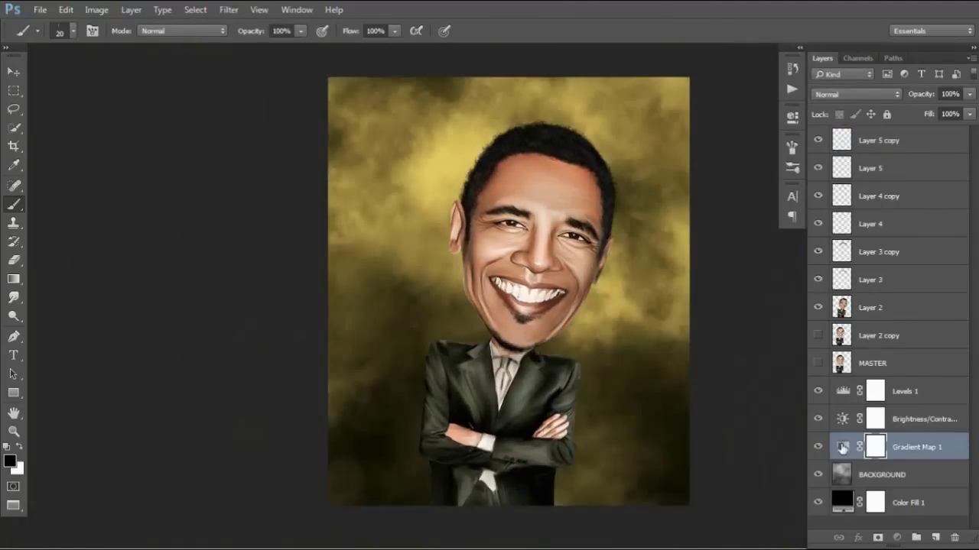
Step: Try green and purple for the gold Gradient Map stop, then cancel to keep gold
double_click(841, 448)
left_click(666, 153)
left_click(871, 353)
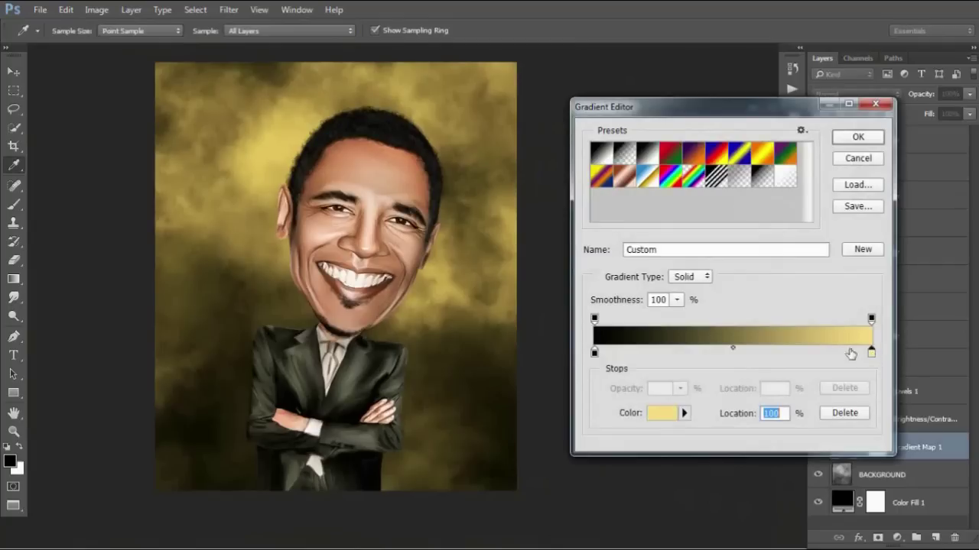
left_click(662, 413)
left_click(764, 302)
mouse_move(737, 179)
left_mouse_down()
mouse_move(745, 221)
mouse_move(724, 181)
mouse_move(683, 197)
mouse_move(695, 178)
left_mouse_up()
left_click(762, 202)
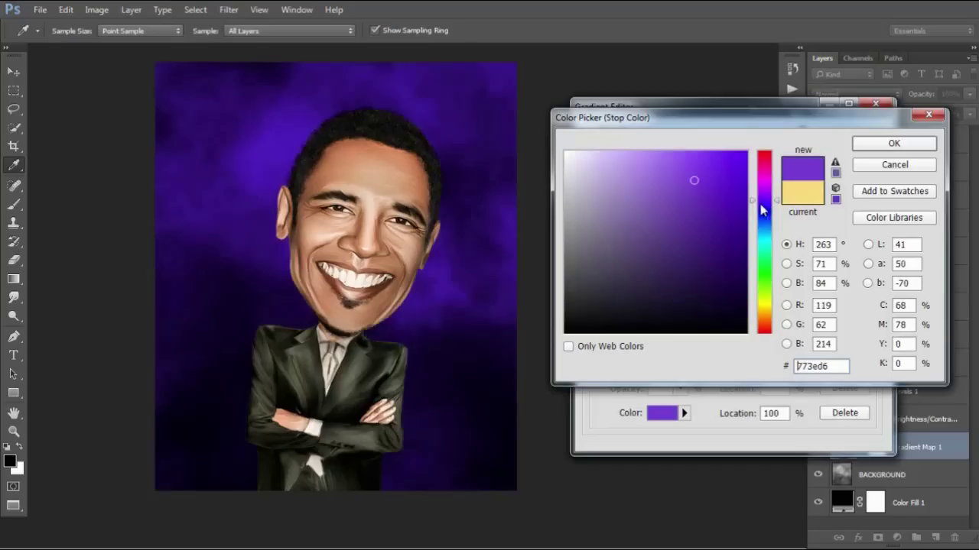
left_click(802, 194)
left_click(894, 164)
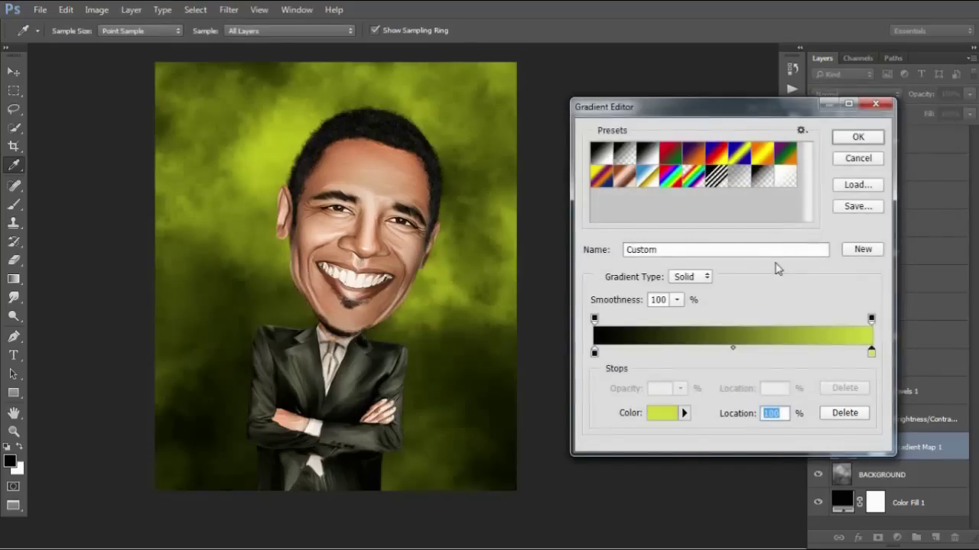
left_click(857, 159)
Step: Clip the 50% grey Soft Light layer D&B to Layer 2
left_click(751, 107)
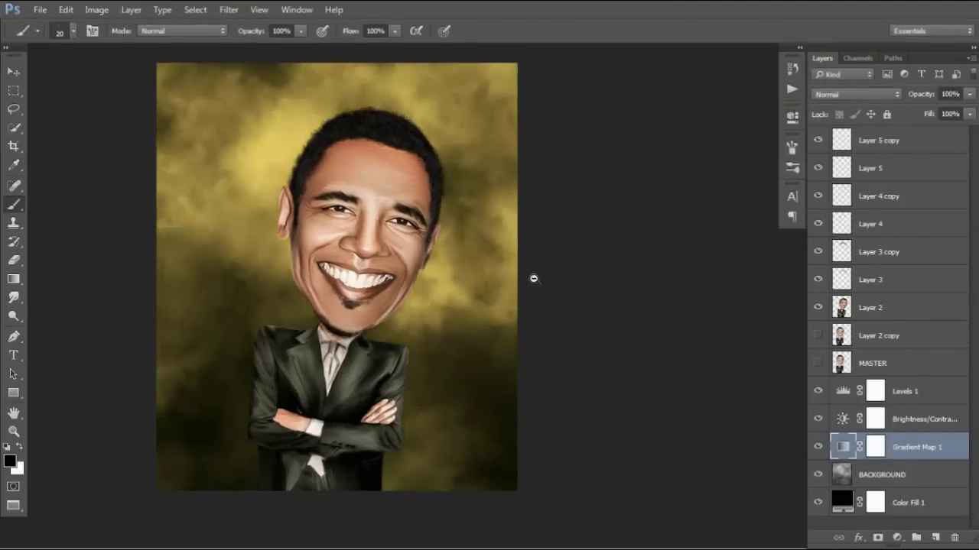
left_click_drag(555, 262, 549, 312)
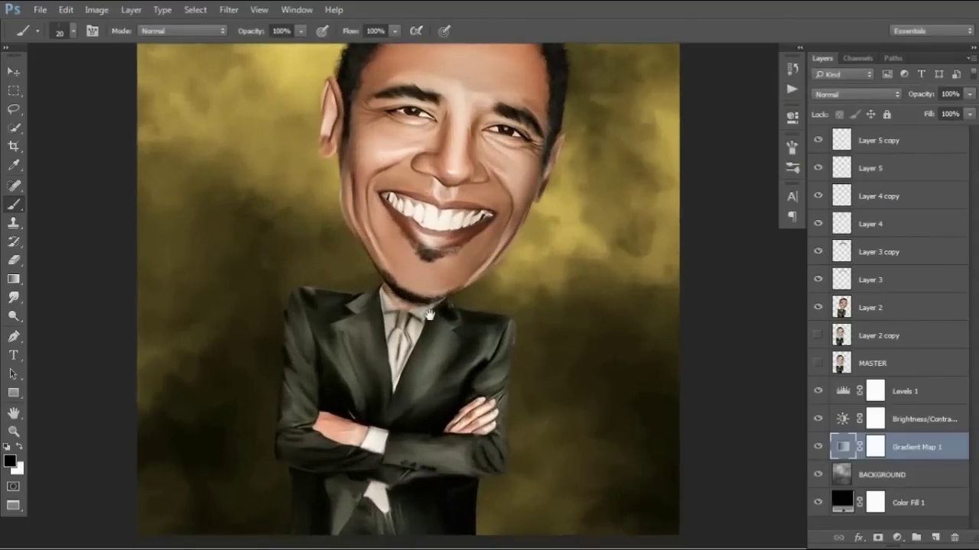
left_click(887, 316, "alt")
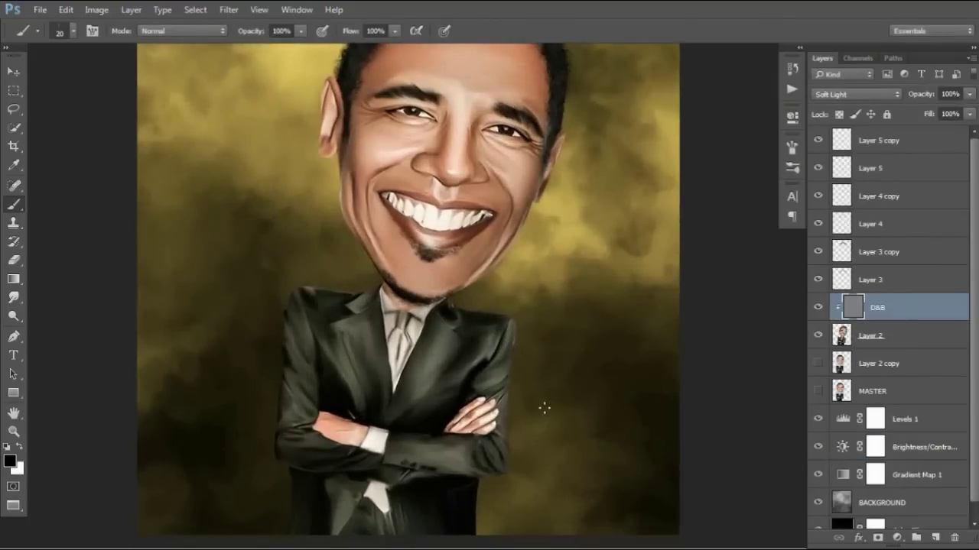
Step: Burn broad areas around the figure on the D&B layer with a size-600 brush
key("o")
key("bracketright")
key("bracketright")
key("bracketright")
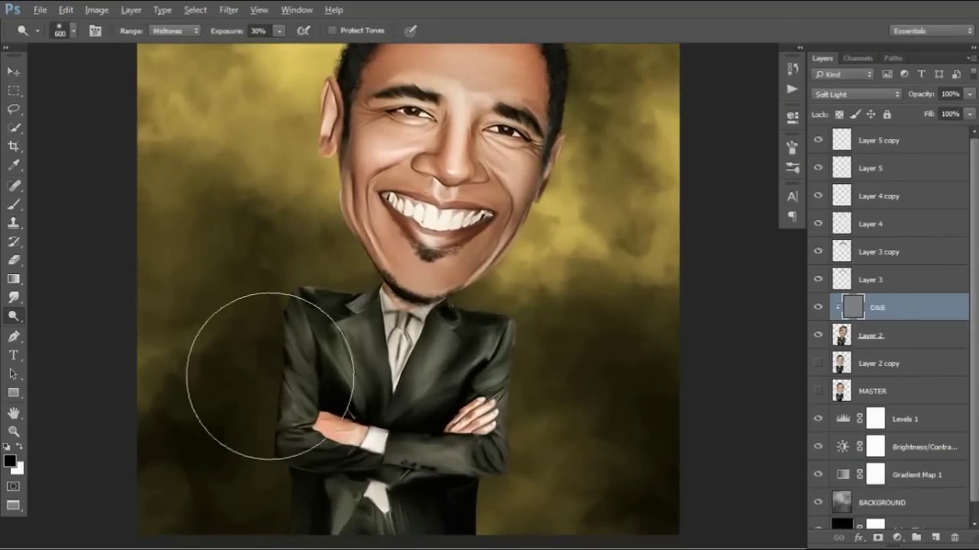
key("ctrl+minus")
mouse_move(458, 306)
left_mouse_down()
mouse_move(420, 364)
mouse_move(292, 414)
left_mouse_up()
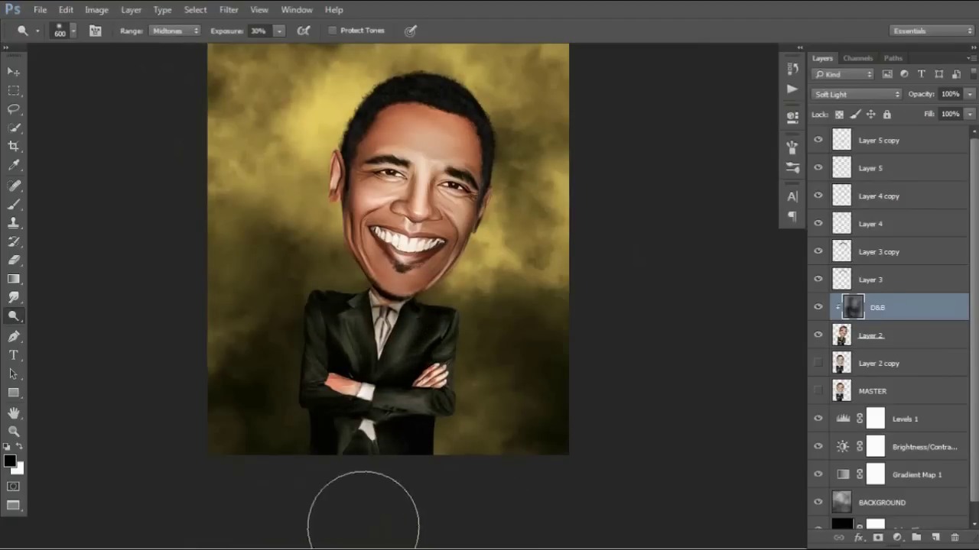
Step: Group Layer 3 through Layer 5 copy into a group named HAIR
left_click(879, 280)
left_click(889, 143, "shift")
key("ctrl+g")
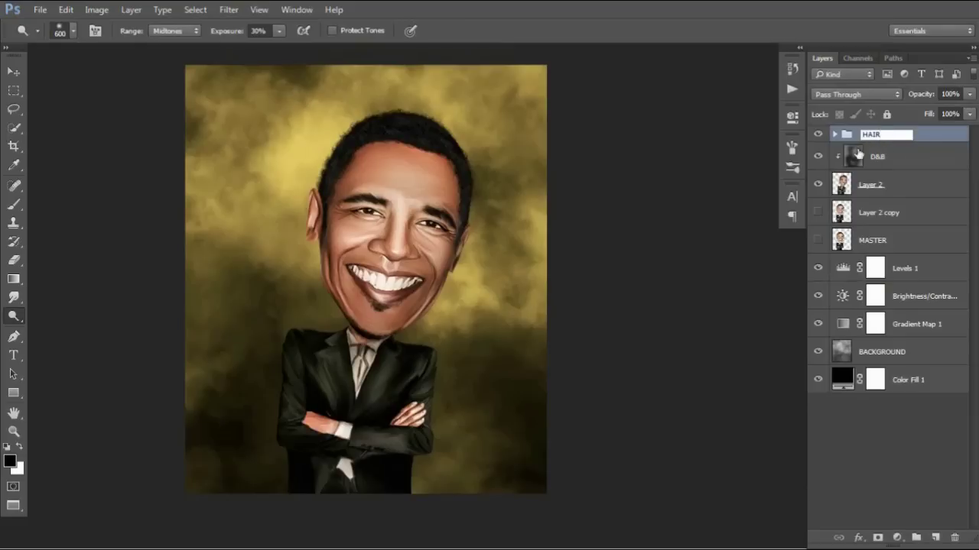
Step: Create a merged HAIR copy layer from the HAIR group and hide the original group
left_click(817, 134)
left_click(817, 135)
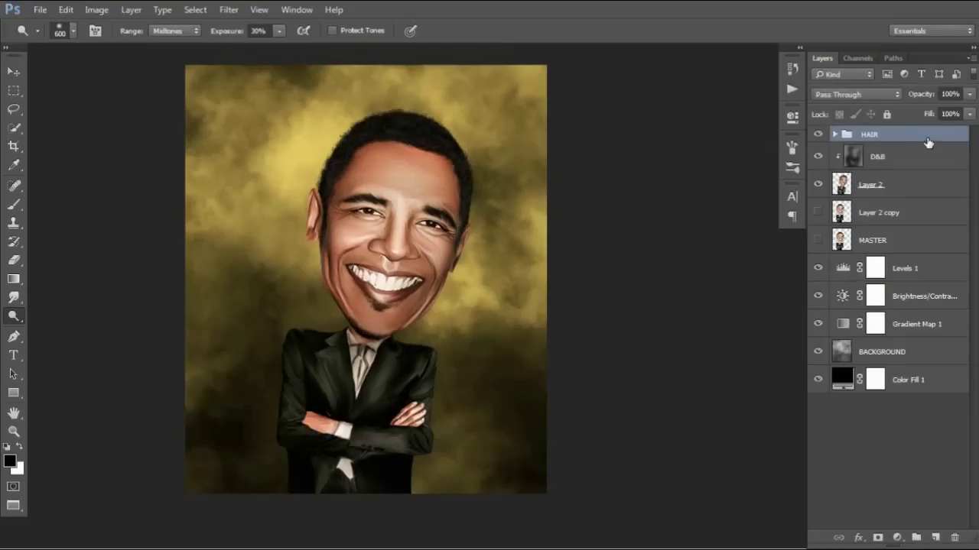
key("ctrl+j")
key("ctrl+e")
left_click(818, 162)
Step: Burn the right, top and temple-to-temple hairline edges darker on HAIR copy and D&B
key("ctrl+plus")
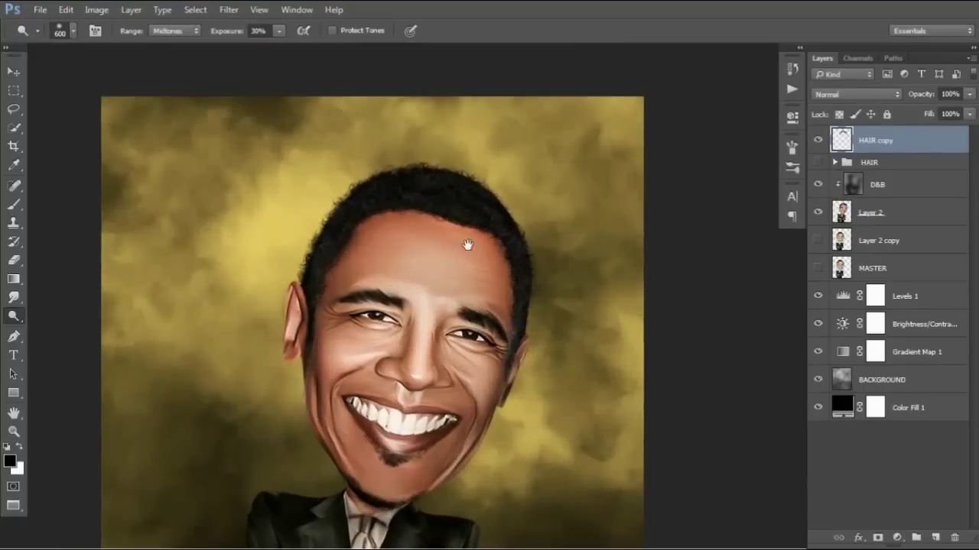
key("bracketleft")
key("bracketleft")
key("bracketleft")
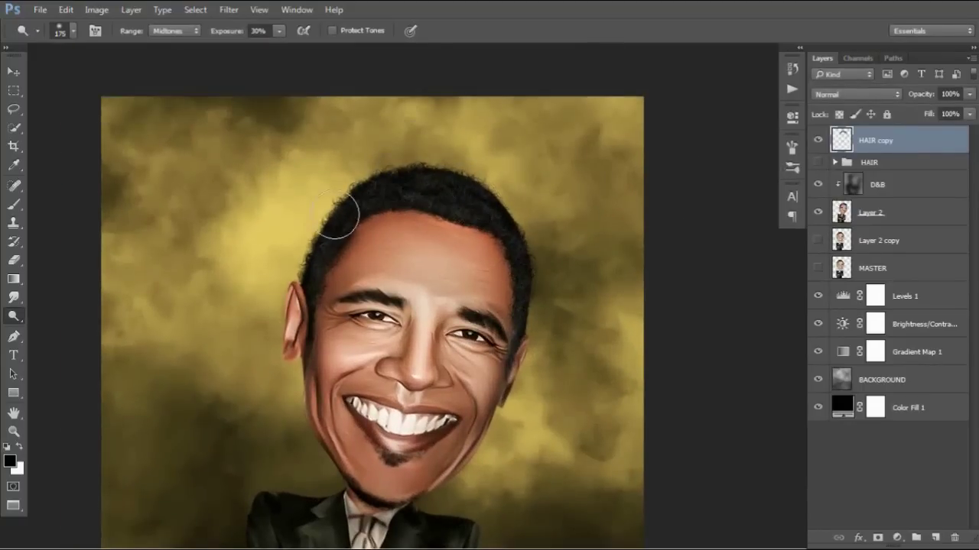
left_click_drag(528, 296, 512, 224)
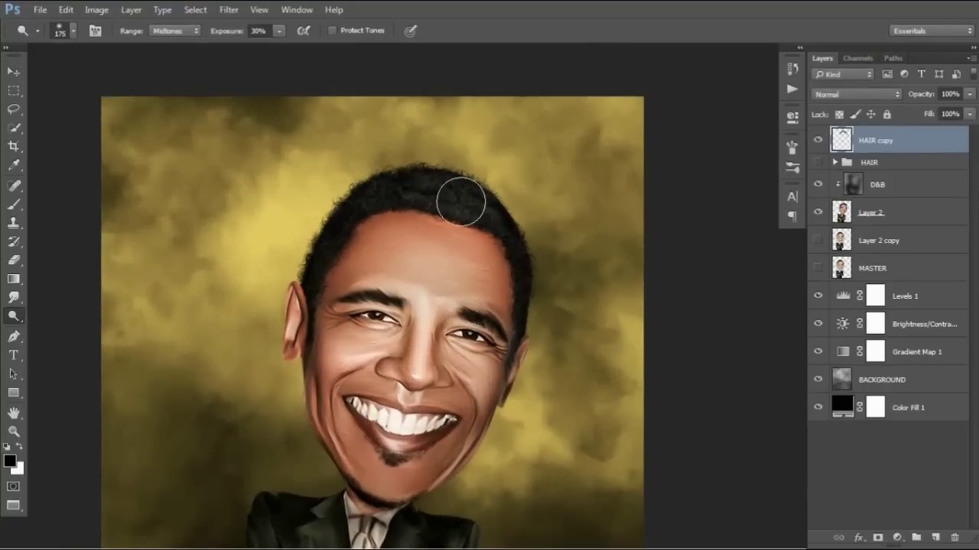
left_click_drag(356, 179, 505, 195)
left_click_drag(428, 319, 539, 187)
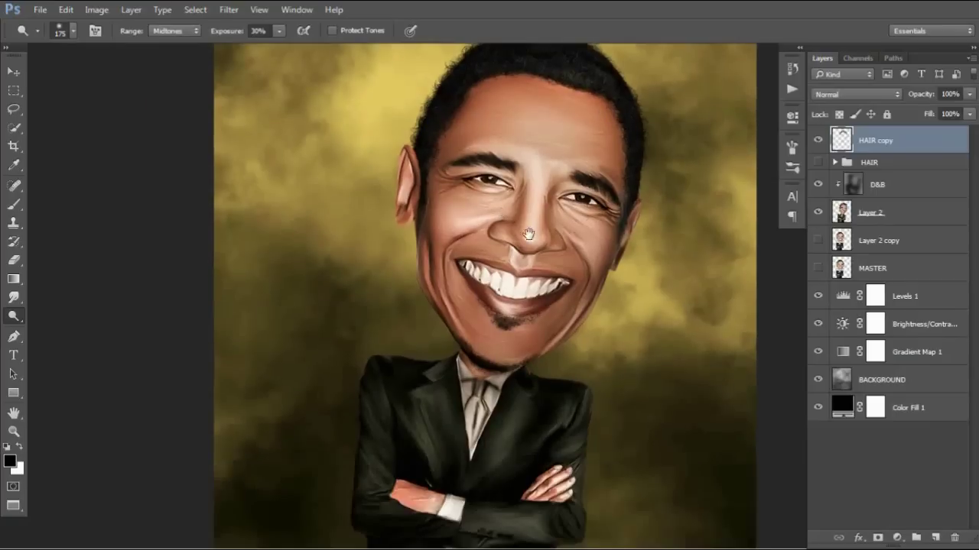
key("ctrl+plus")
left_click(877, 184)
mouse_move(334, 198)
left_mouse_down()
mouse_move(437, 102)
mouse_move(584, 303)
left_mouse_up()
key("ctrl+minus")
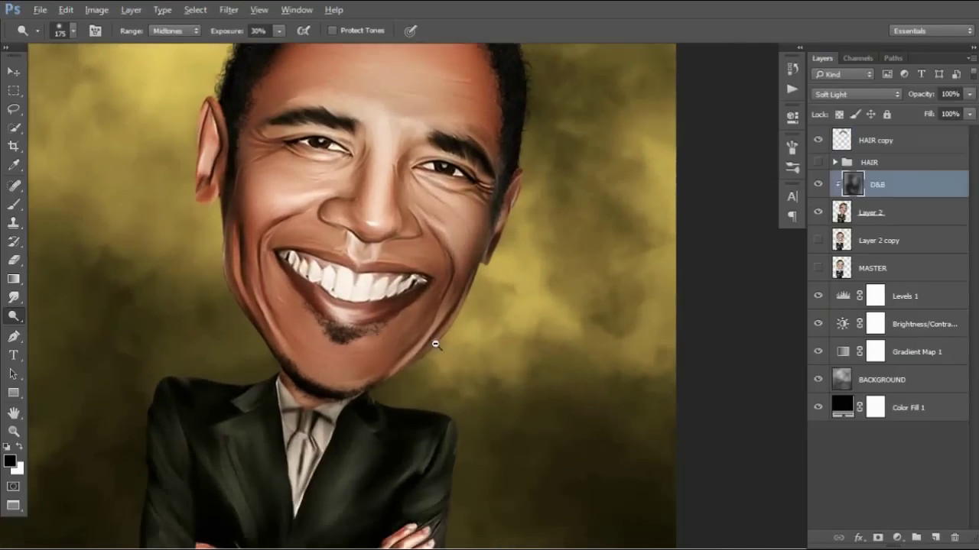
Step: Select the Levels, Brightness/Contrast and Gradient Map adjustments plus a new empty layer
key("ctrl+minus")
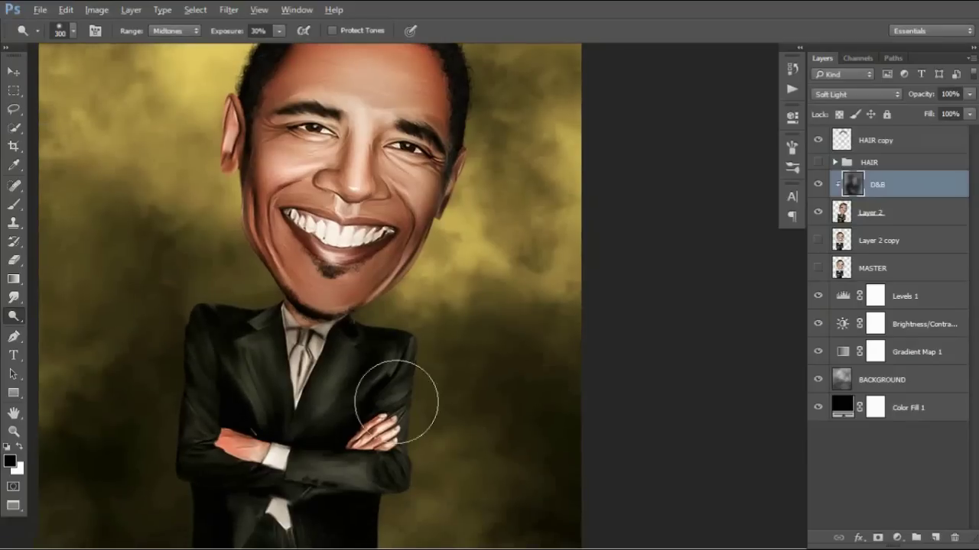
scroll(344, 367, "down", 3)
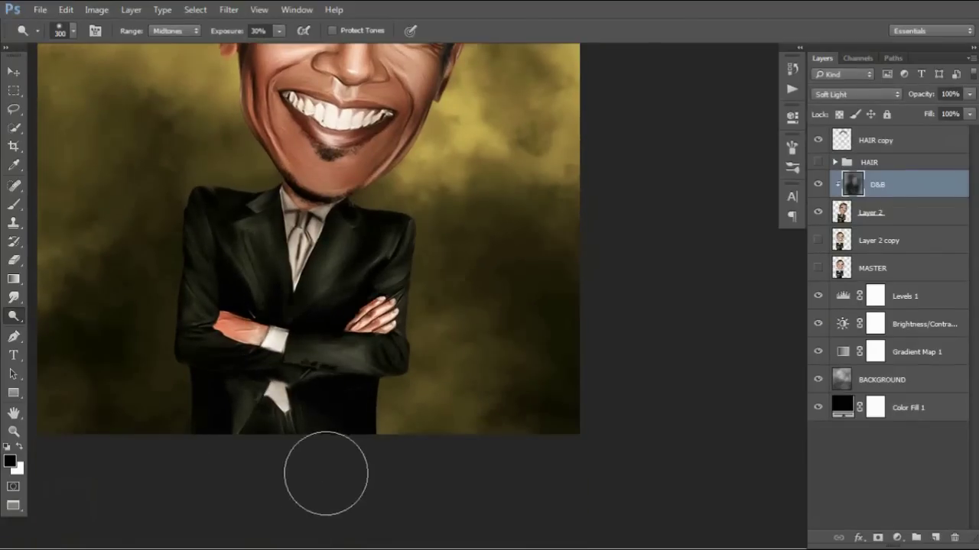
left_click(337, 299, "alt")
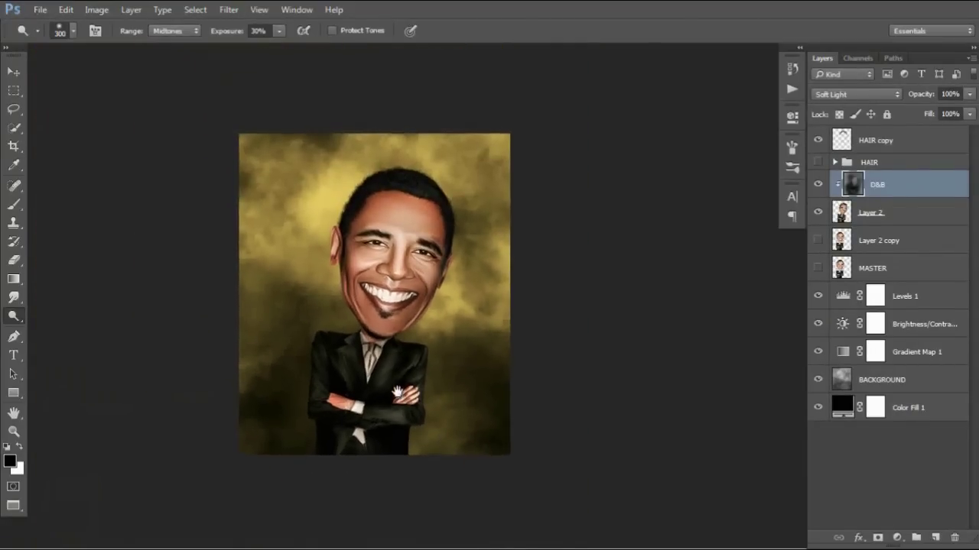
key("ctrl+plus")
left_click(904, 296)
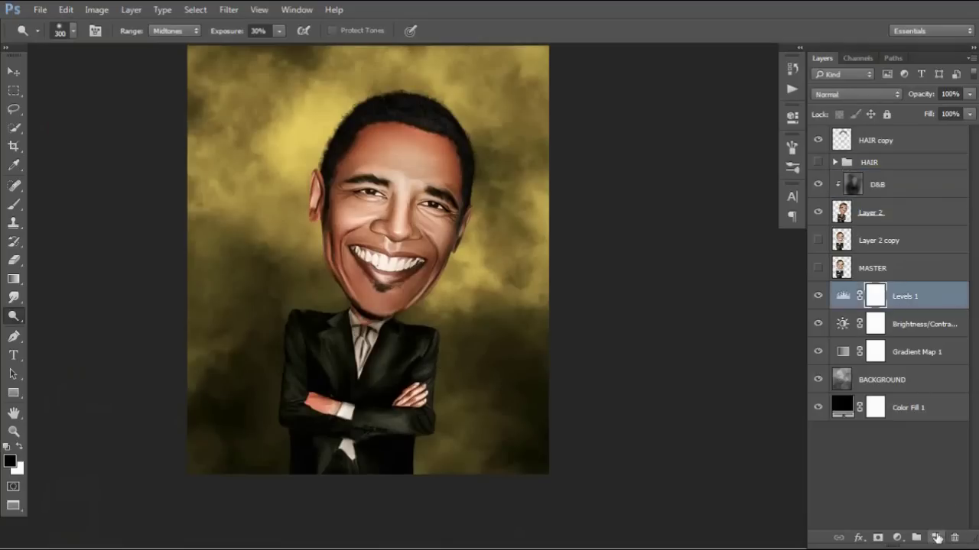
left_click(935, 538)
left_click(914, 379, "shift")
Step: Group them as TONE and add an empty Layer 7 above BACKGROUND
left_click(916, 538)
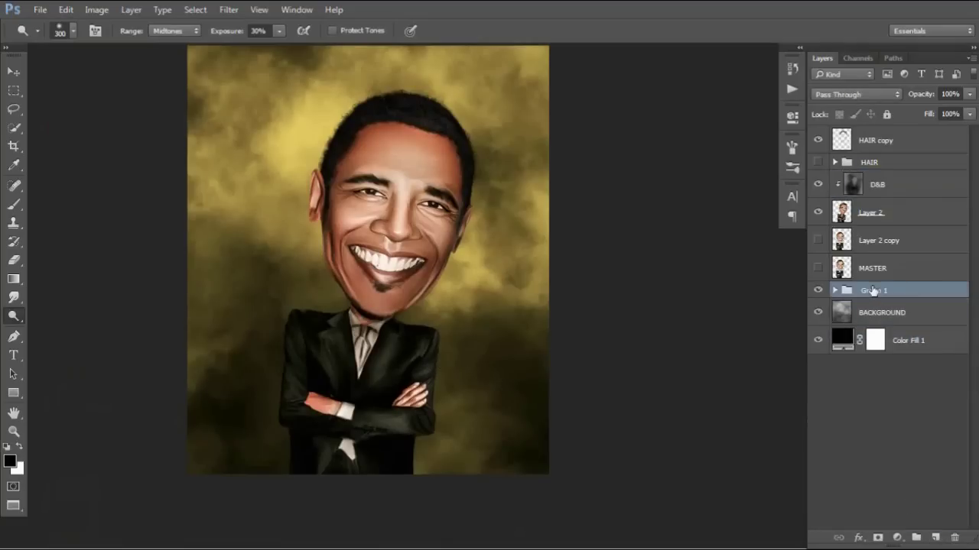
type("TONE")
left_click(911, 307)
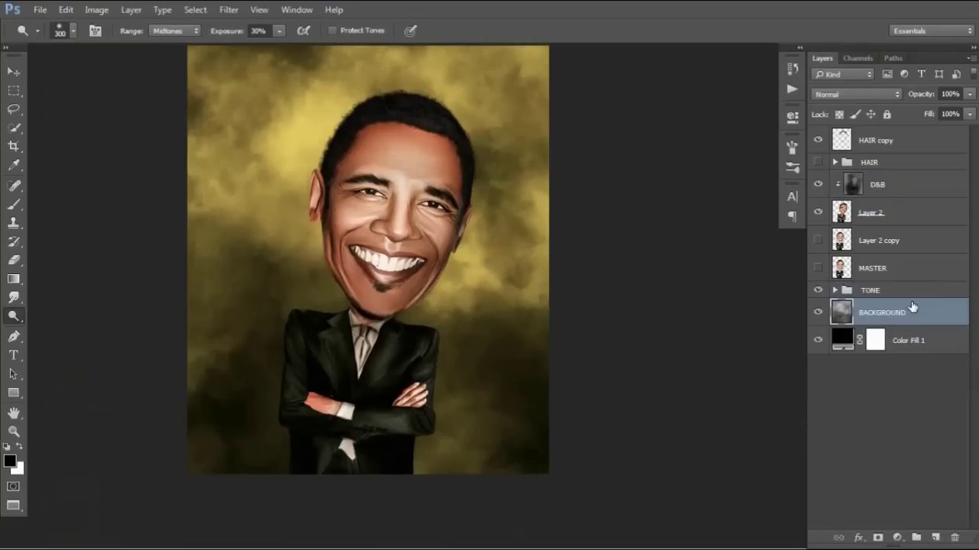
left_click(935, 539)
Step: Choose a cloud-shaped brush preset for painting smoke
key("b")
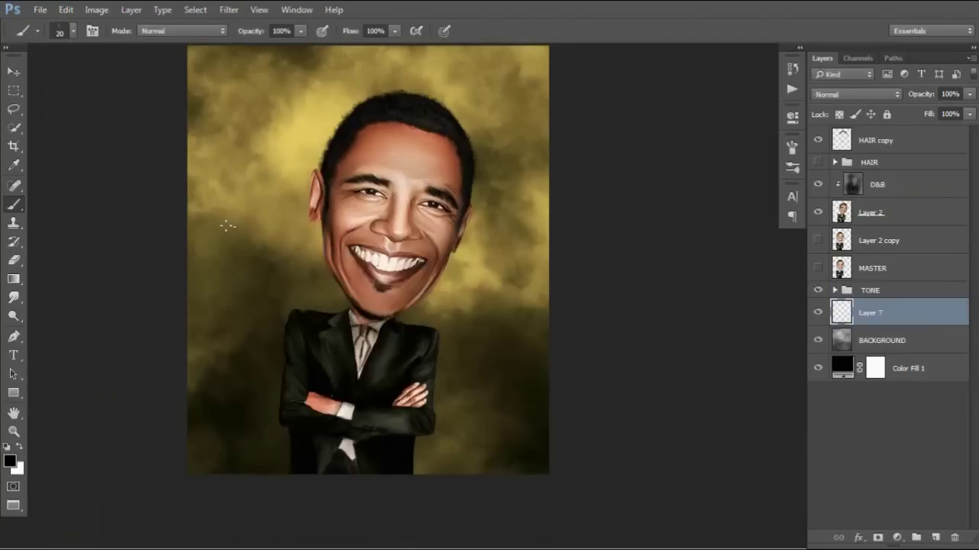
right_click(228, 221)
scroll(511, 430, "up", 2)
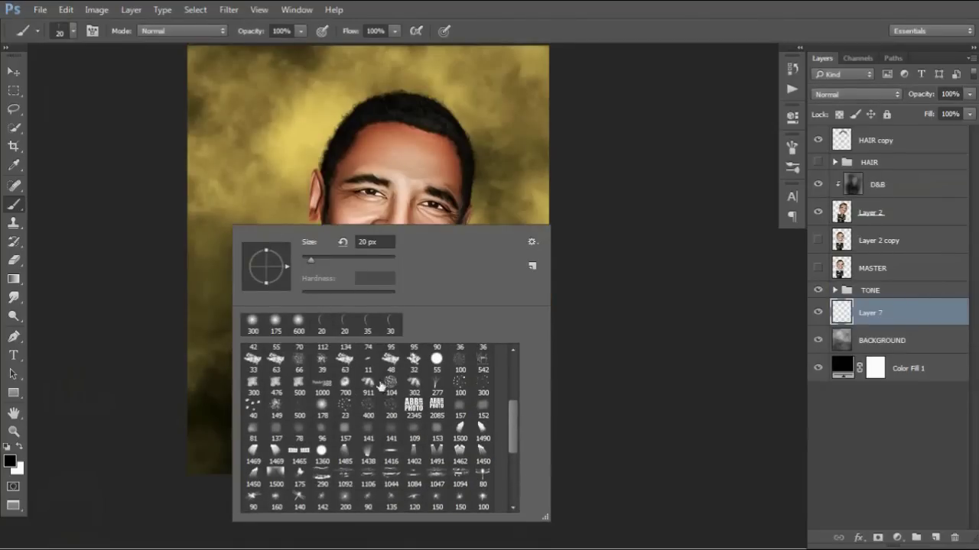
double_click(382, 386)
key("ctrl+minus")
left_click_drag(377, 315, 382, 266)
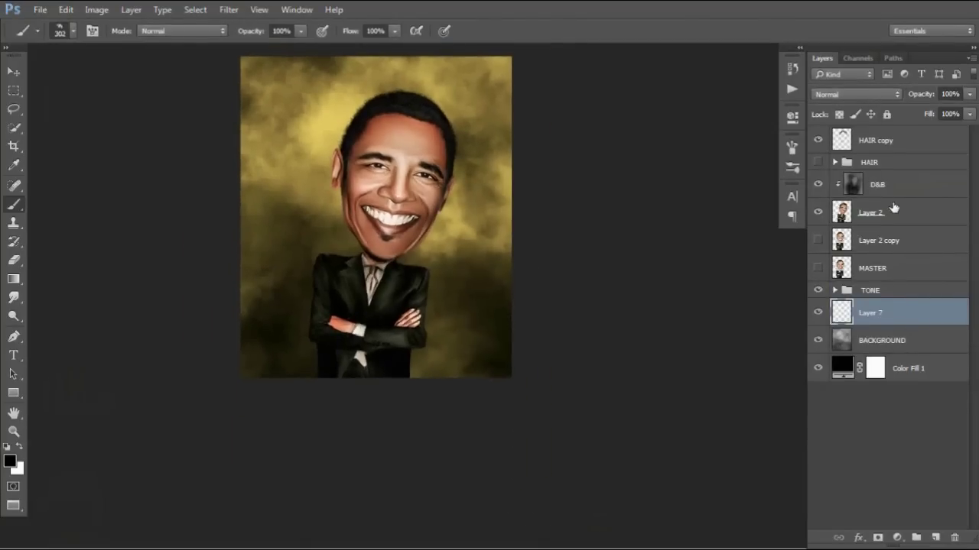
Step: Add Layer 8 above HAIR copy and dab smoke along the bottom with an 800 px brush
left_click(900, 143)
left_click(934, 538)
key("bracketright")
key("bracketright")
key("bracketright")
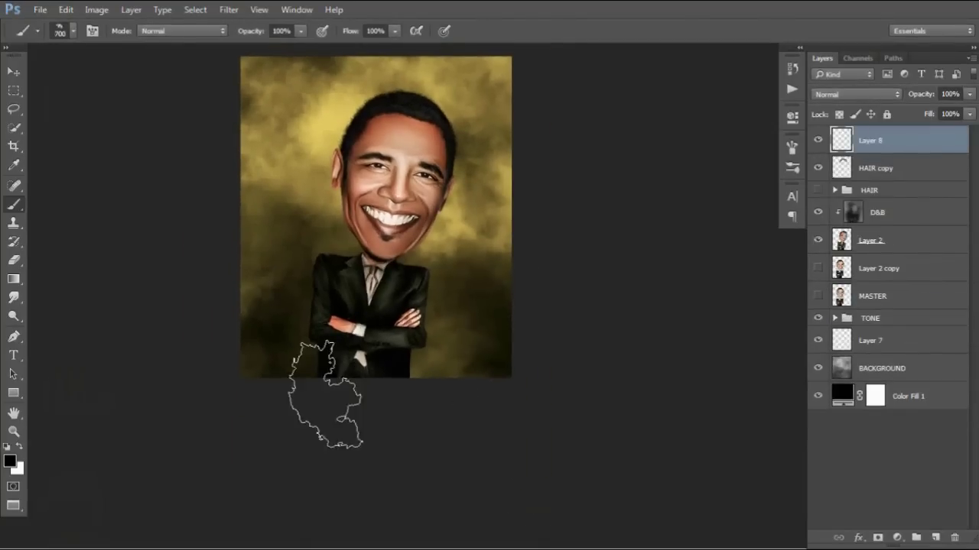
left_click(329, 398)
left_click(469, 448)
key("ctrl+z")
Step: Repaint fuller white smoke across the bottom of the portrait
left_click(329, 424)
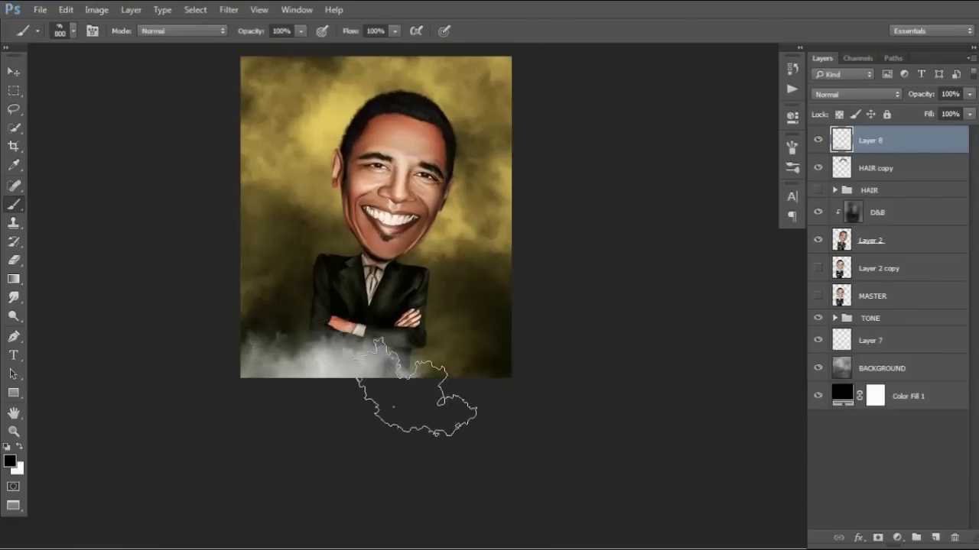
left_click(398, 409)
left_click(268, 424)
key("ctrl+z")
key("x")
left_click(337, 428)
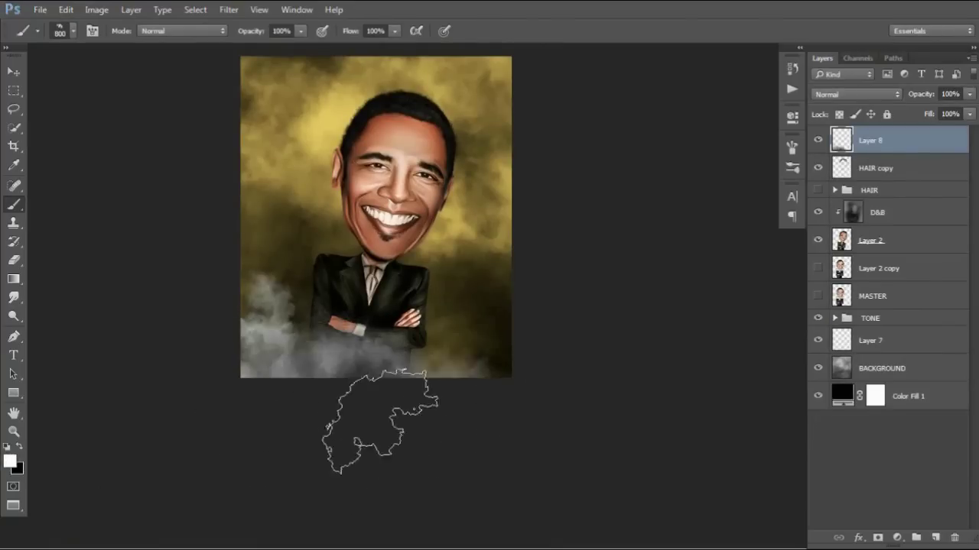
left_click(264, 370)
key("ctrl+plus")
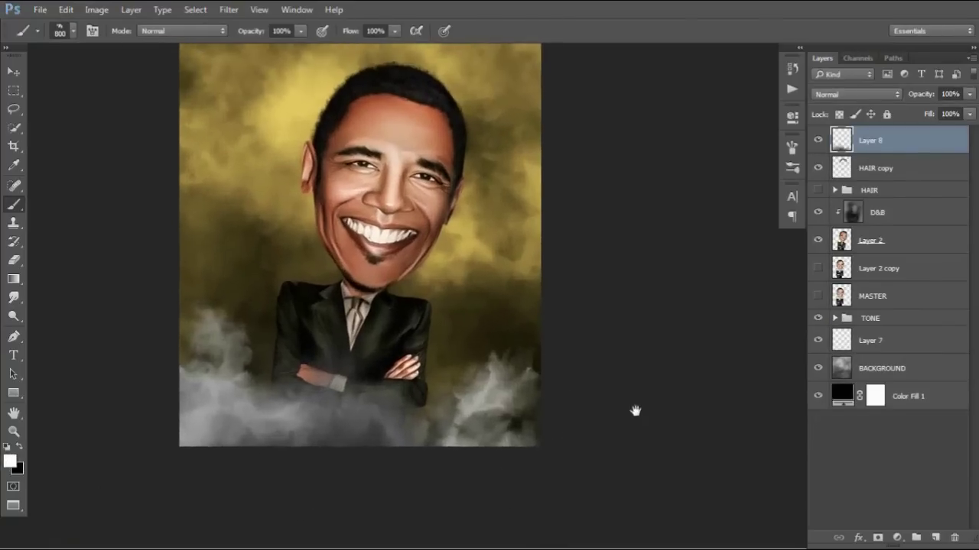
Step: Duplicate the TONE group, move the copy to the top and ungroup it into clipped adjustments
left_click(887, 320)
key("ctrl+j")
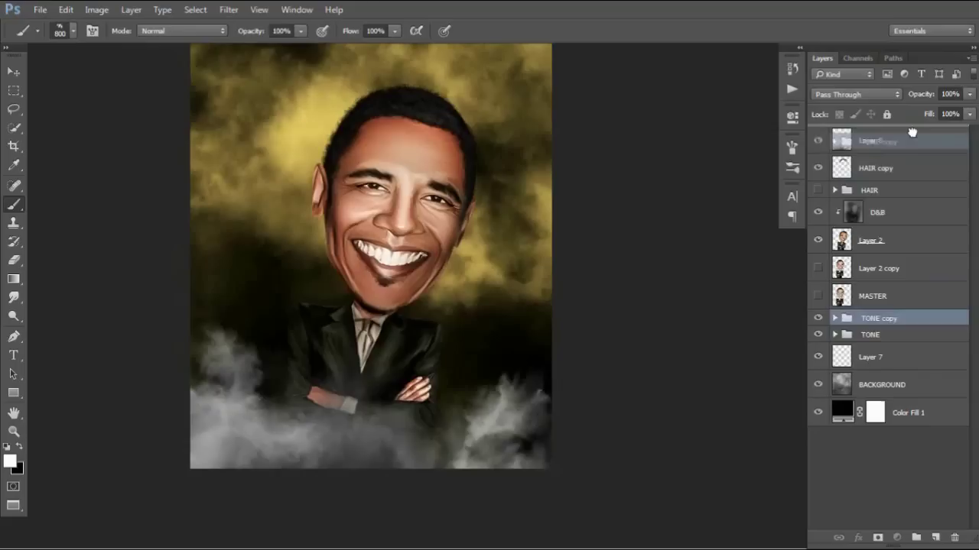
left_click_drag(889, 328, 909, 133)
right_click(861, 137)
left_click(901, 203)
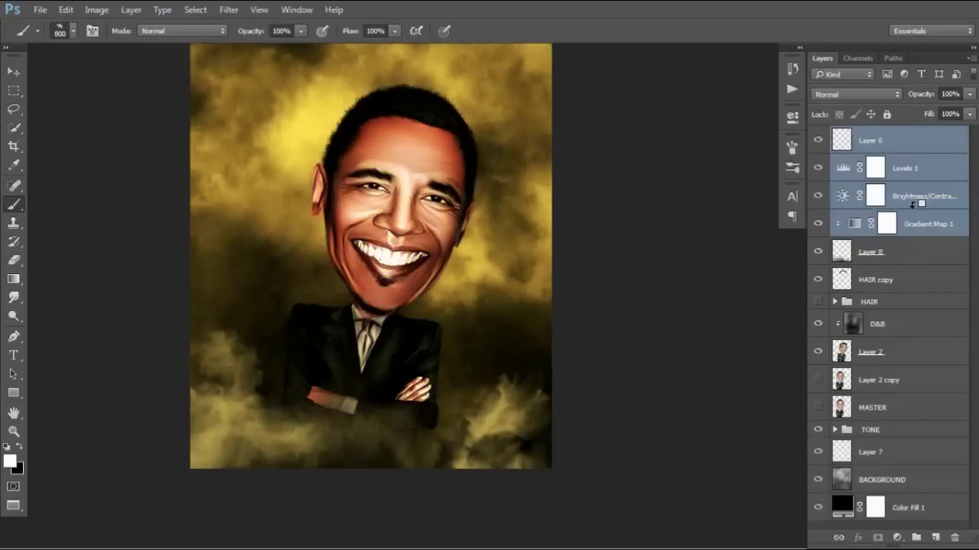
key("ctrl+minus")
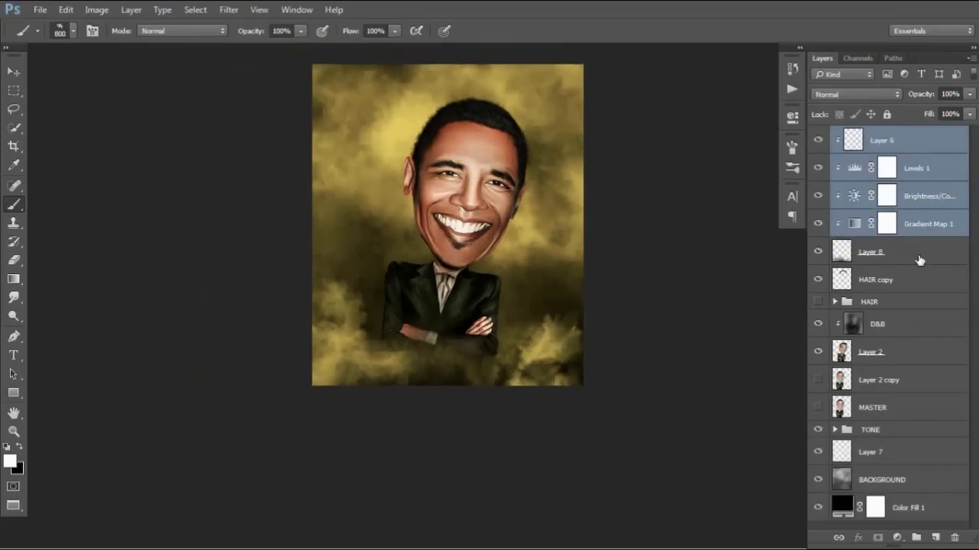
Step: Transform Layer 8 to shift the smoke down around the suit
left_click(871, 252)
key("ctrl+t")
left_click_drag(578, 373, 572, 382)
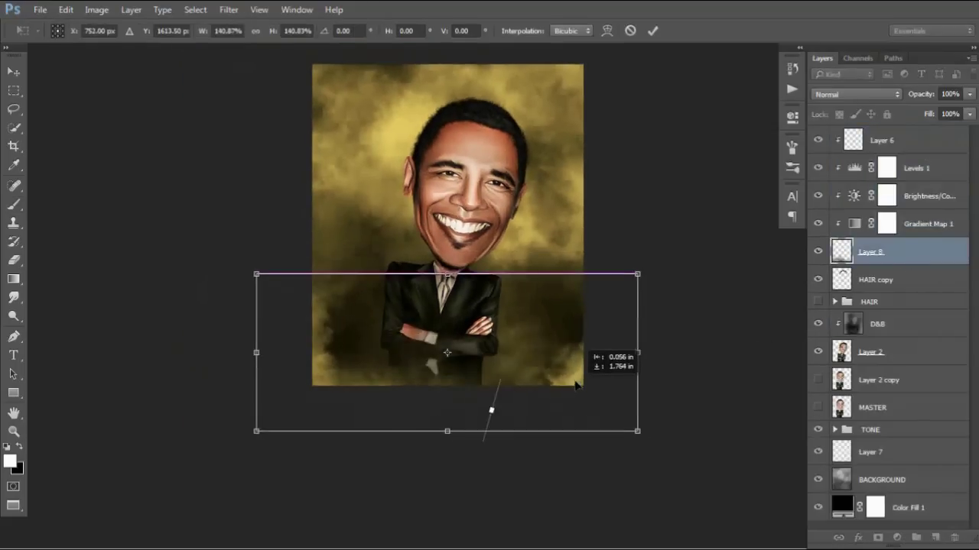
key("Return")
Step: Set the brush opacity to 47%
key("b")
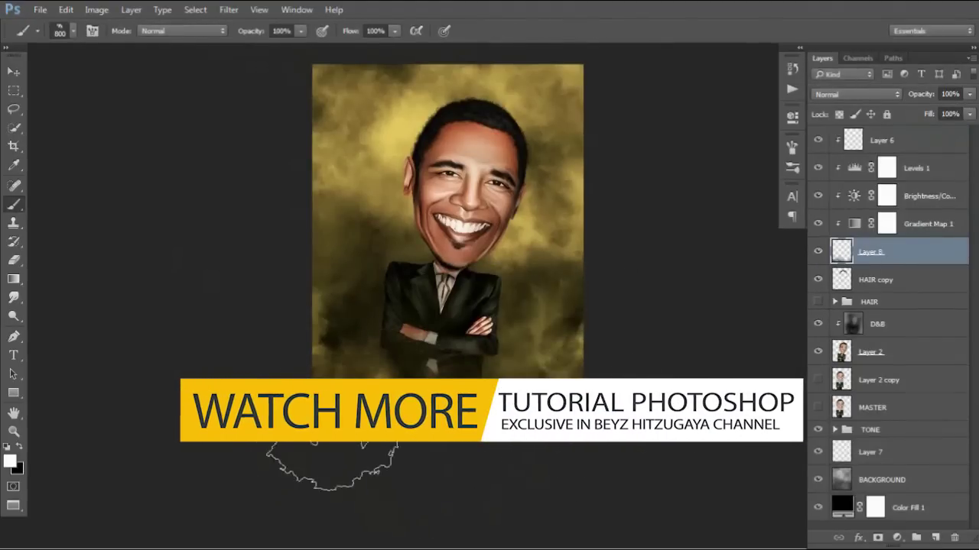
left_click(281, 30)
type("47")
key("Return")
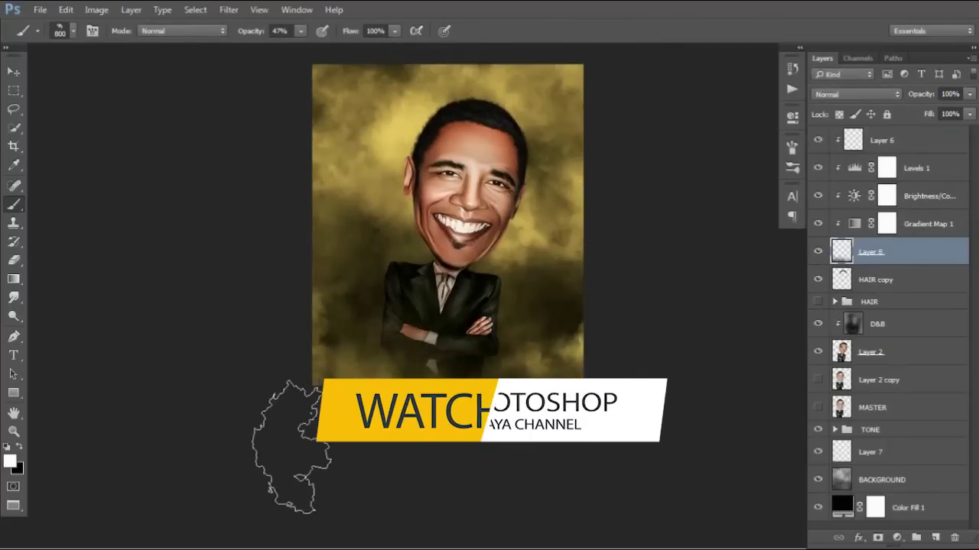
Step: Stamp a merged copy of the whole image as a new top layer
left_click(520, 275, "alt")
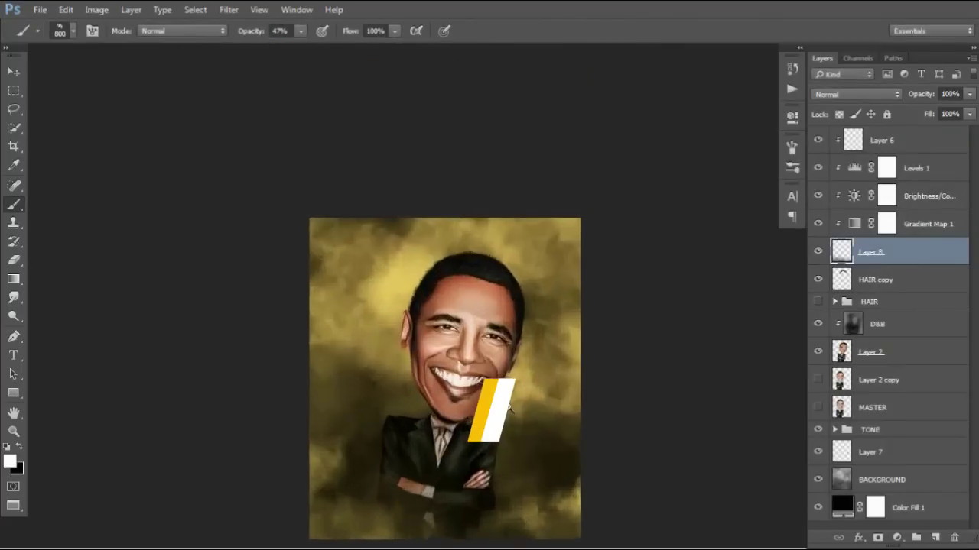
left_click(891, 140)
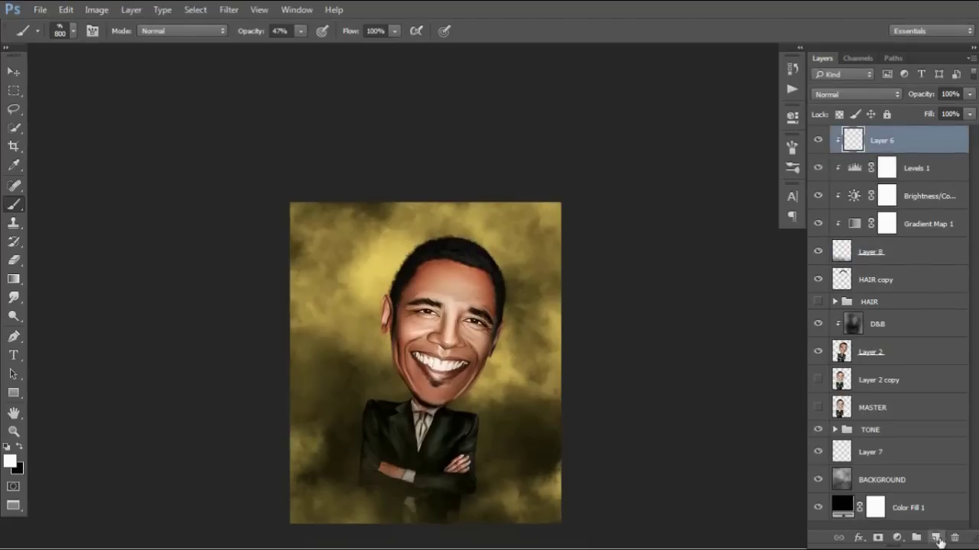
key("ctrl+alt+shift+e")
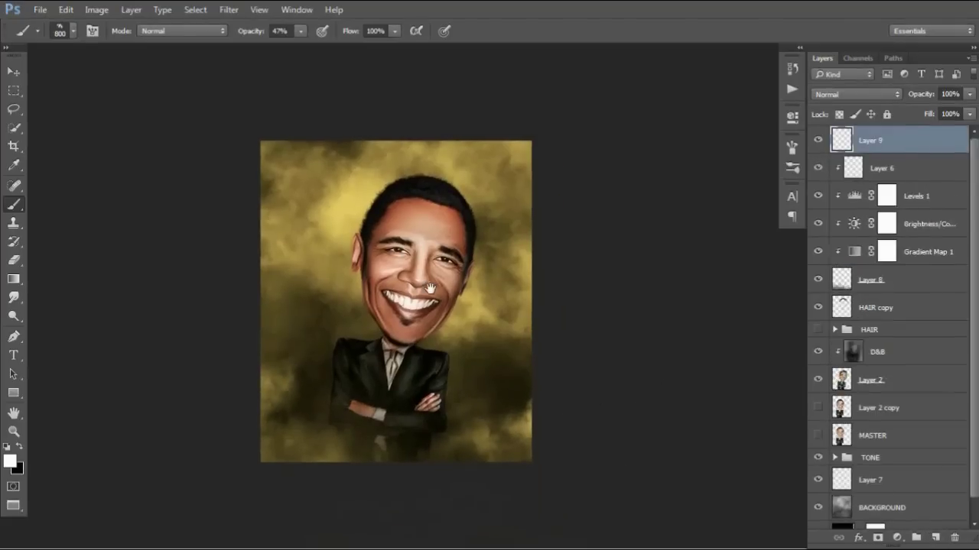
Step: In the Camera Raw filter, add a darkening vignette and adjust its amount, midpoint and roundness
left_click(229, 10)
left_click(273, 95)
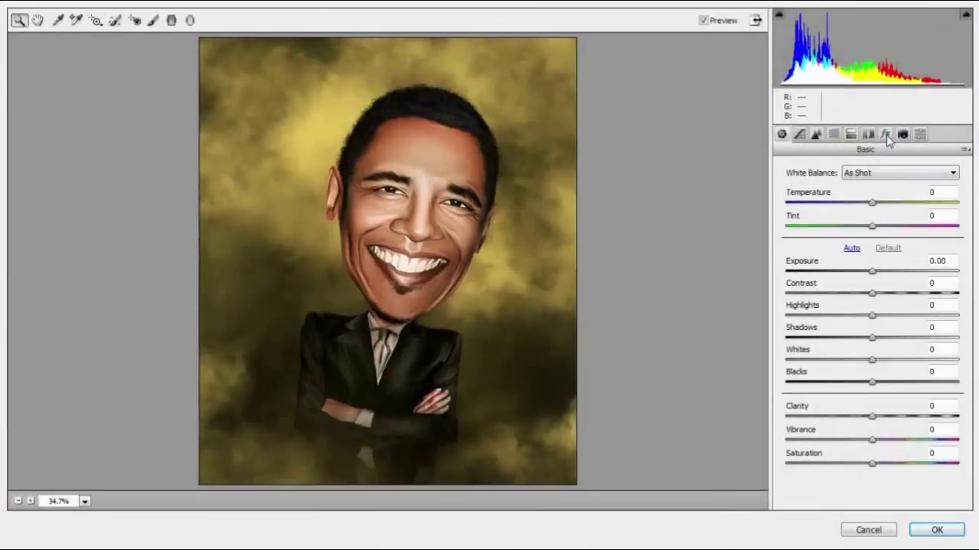
left_click(885, 134)
left_click_drag(875, 317, 799, 317)
left_click_drag(871, 342, 815, 342)
mouse_move(871, 366)
left_mouse_down()
mouse_move(849, 365)
mouse_move(893, 390)
mouse_move(930, 389)
mouse_move(839, 365)
mouse_move(833, 346)
mouse_move(851, 348)
left_mouse_up()
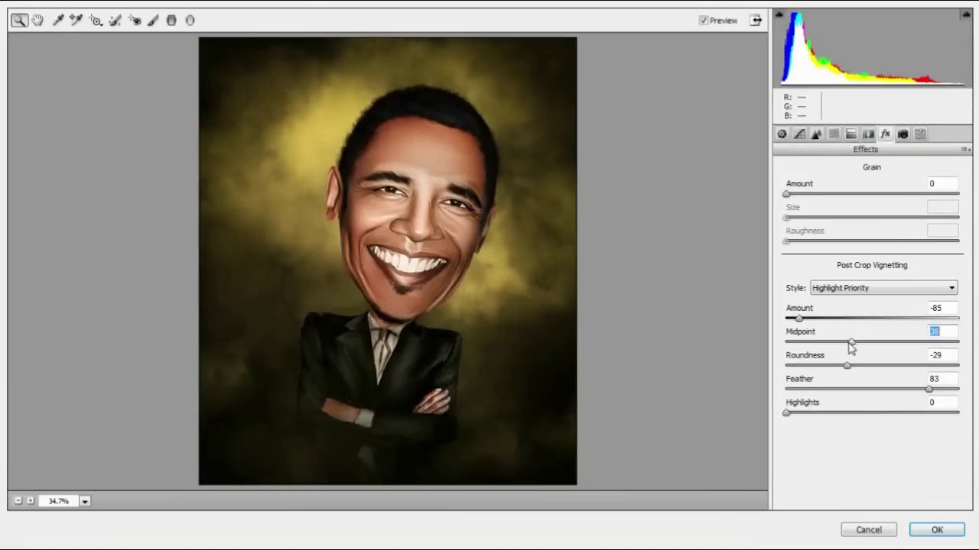
Step: Shift the tint toward green, lower the whites and raise the highlights slightly
left_click(781, 135)
mouse_move(874, 227)
left_mouse_down()
mouse_move(866, 232)
mouse_move(866, 208)
left_mouse_up()
left_click_drag(878, 362, 858, 356)
left_click_drag(872, 314, 879, 314)
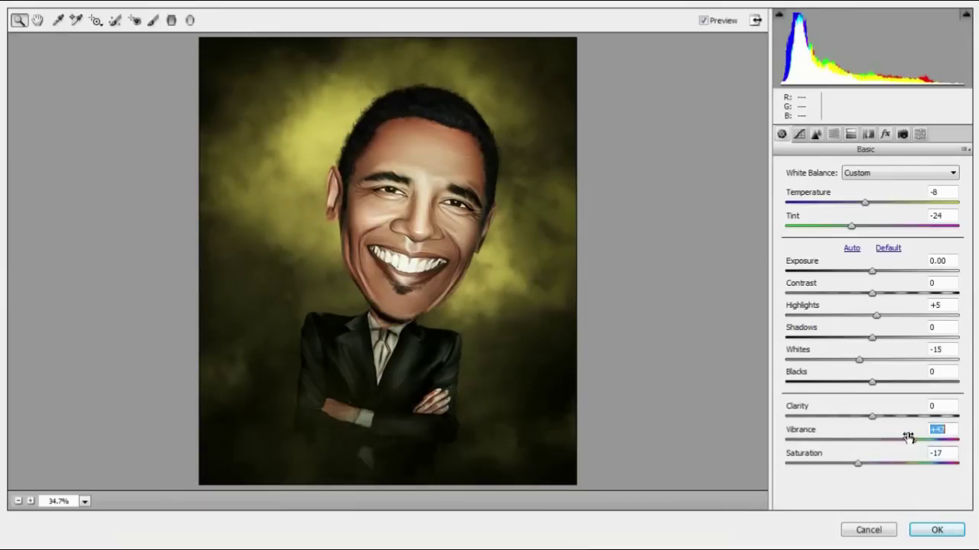
Step: Build an S-shaped point tone curve with a lifted black point and deeper shadows
left_click(526, 295, "alt")
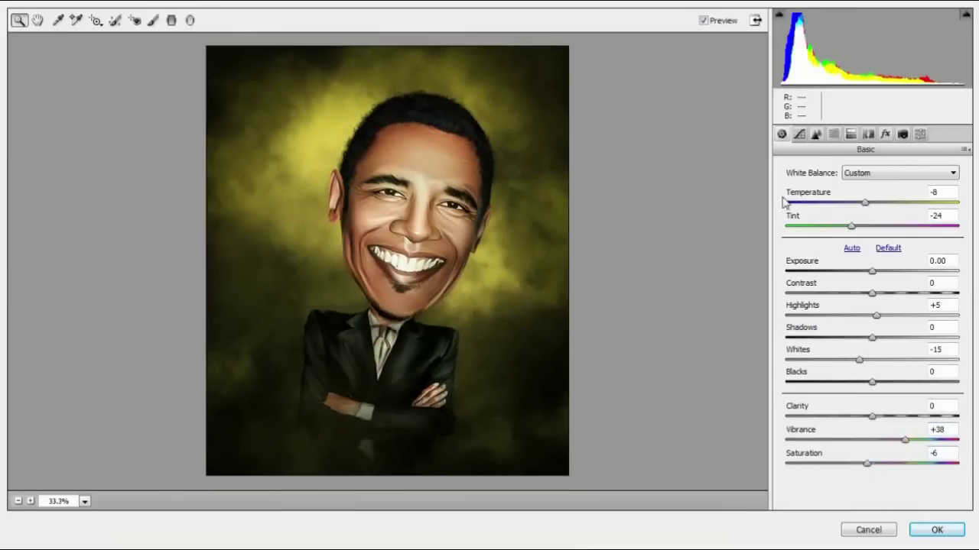
left_click(798, 135)
left_click(915, 264)
left_click(865, 323)
left_click_drag(865, 323, 864, 320)
left_click(826, 361)
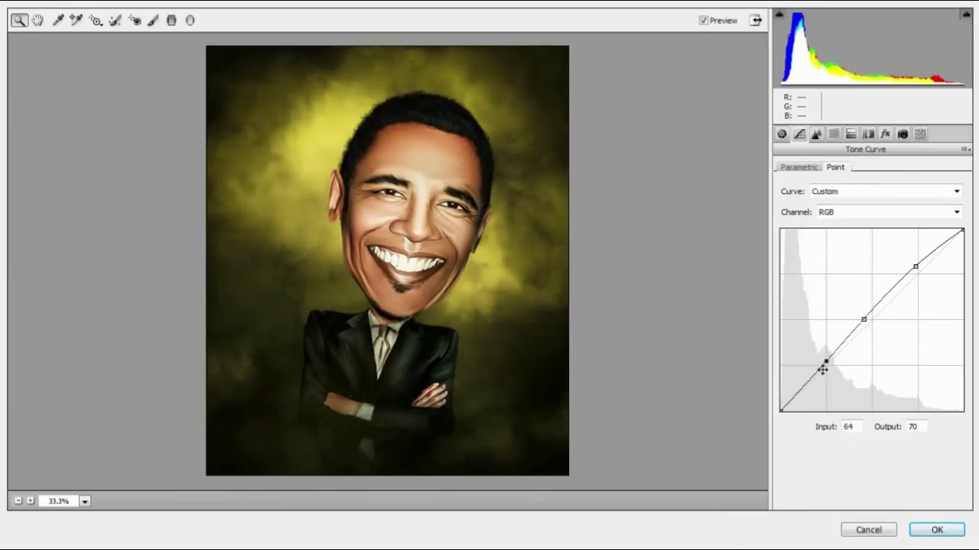
left_click_drag(781, 410, 774, 401)
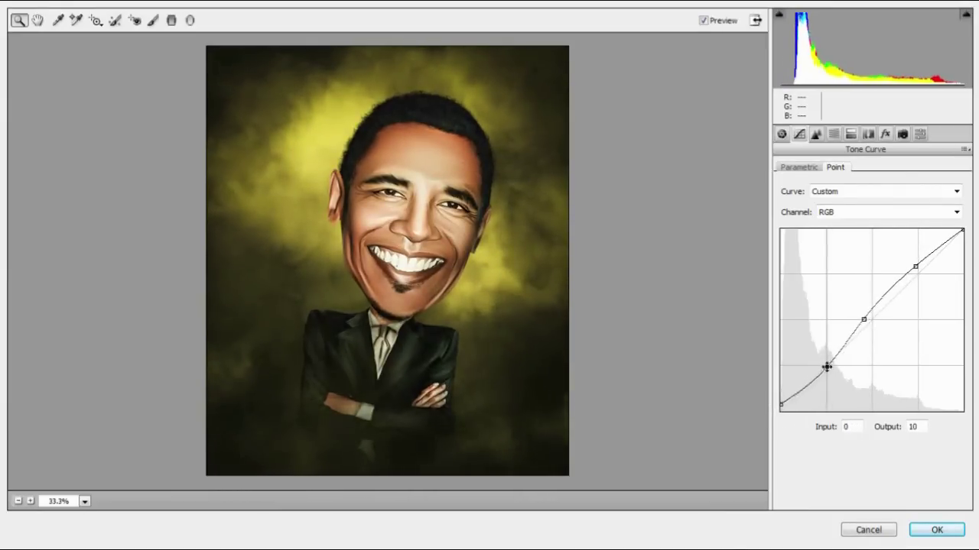
left_click_drag(826, 361, 812, 373)
left_click_drag(864, 320, 863, 320)
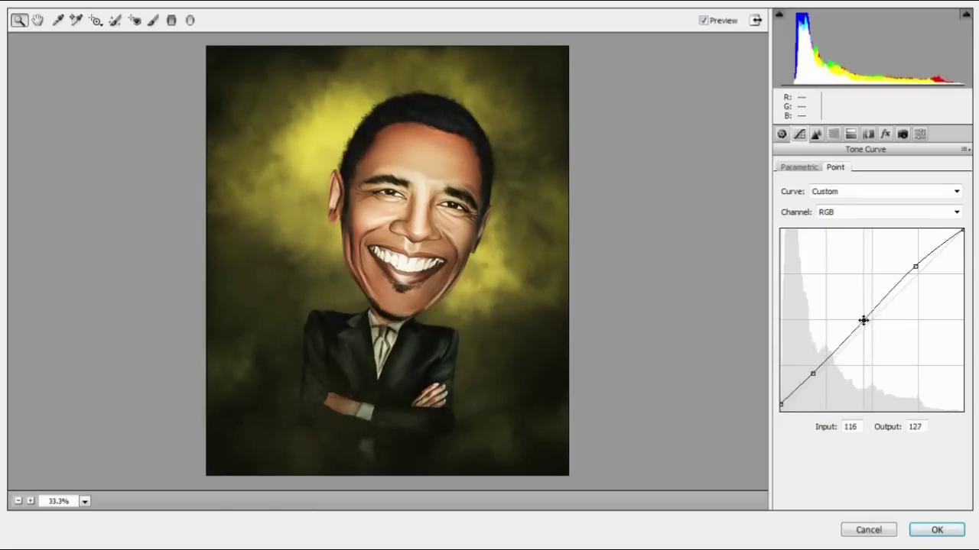
left_click(837, 350)
left_click_drag(812, 374, 812, 378)
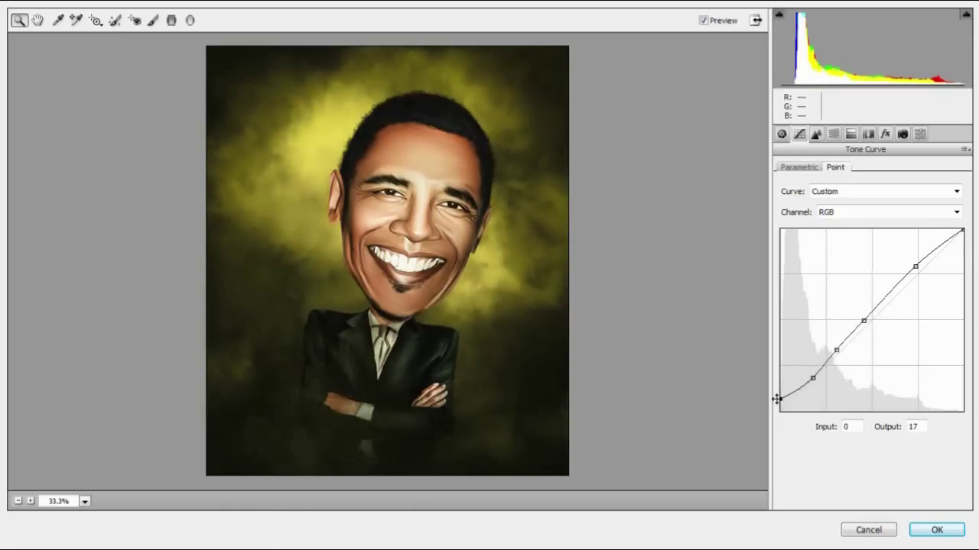
Step: Adjust the yellows slider in the HSL/Grayscale per-colour settings
left_click(849, 134)
left_click_drag(872, 282, 845, 283)
left_click(821, 188)
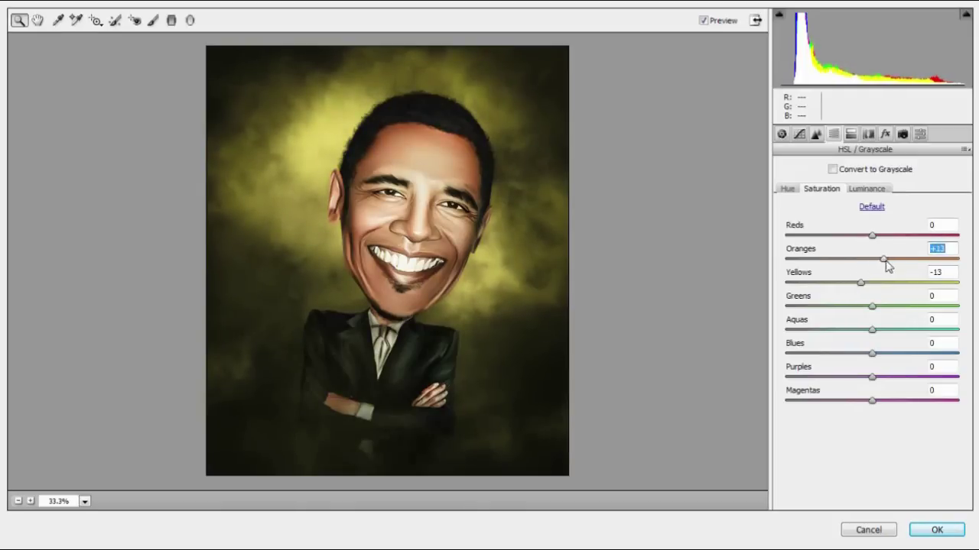
Step: Fine-tune orange and yellow saturation and darken the greens' luminance in HSL
left_click_drag(876, 283, 865, 283)
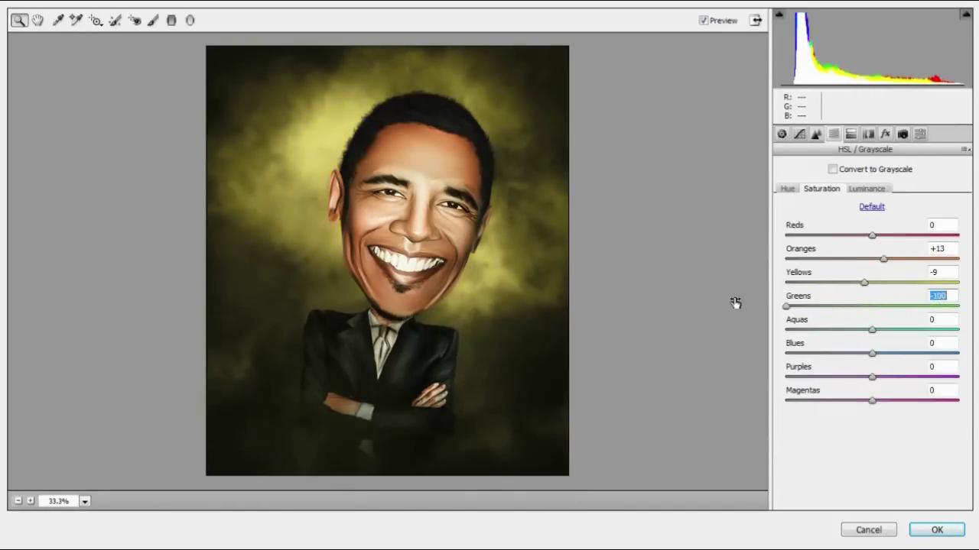
key("ctrl+alt+shift+h")
key("ctrl+alt+shift+s")
left_click(854, 190)
left_click_drag(873, 306, 800, 300)
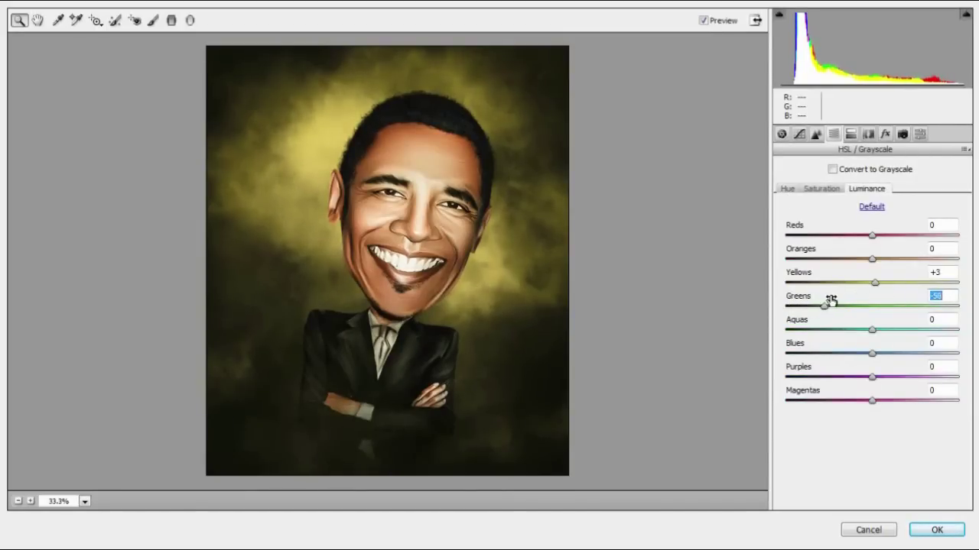
left_click(787, 189)
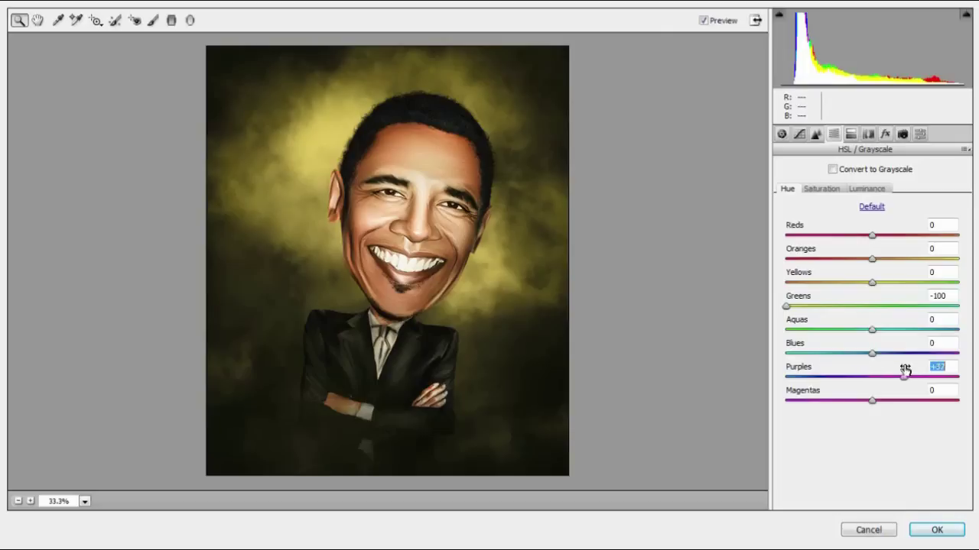
Step: Lower vibrance and highlights slightly and raise the tone curve's black point
key("ctrl+alt+1")
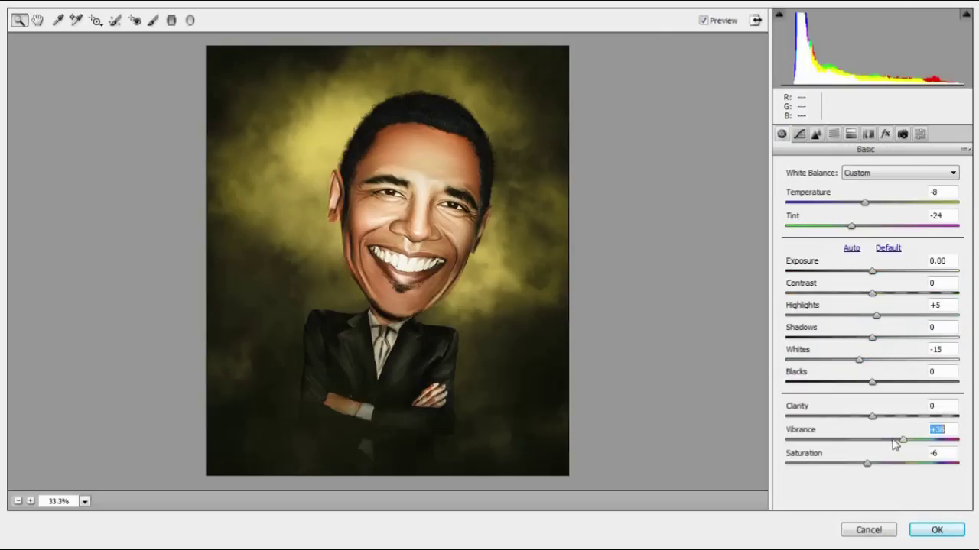
left_click_drag(878, 443, 872, 439)
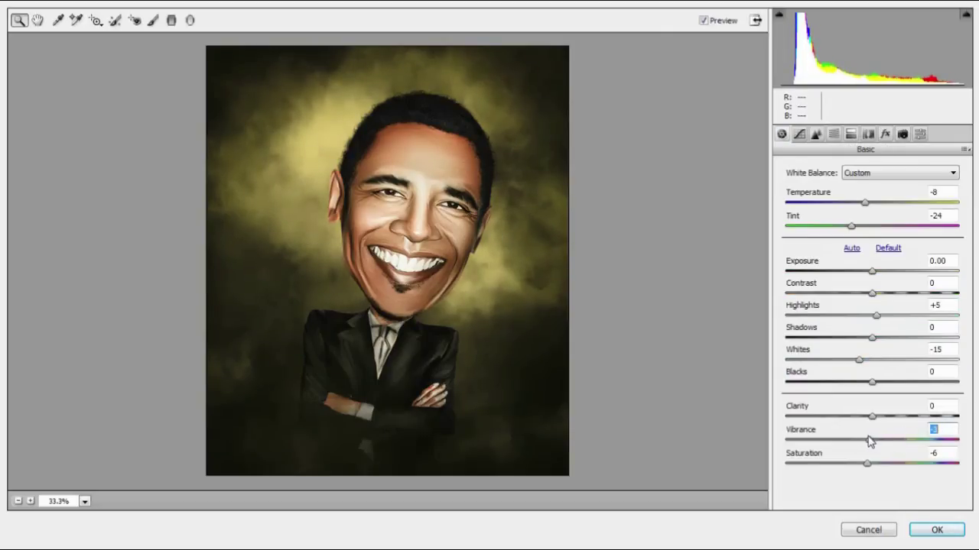
key("Down")
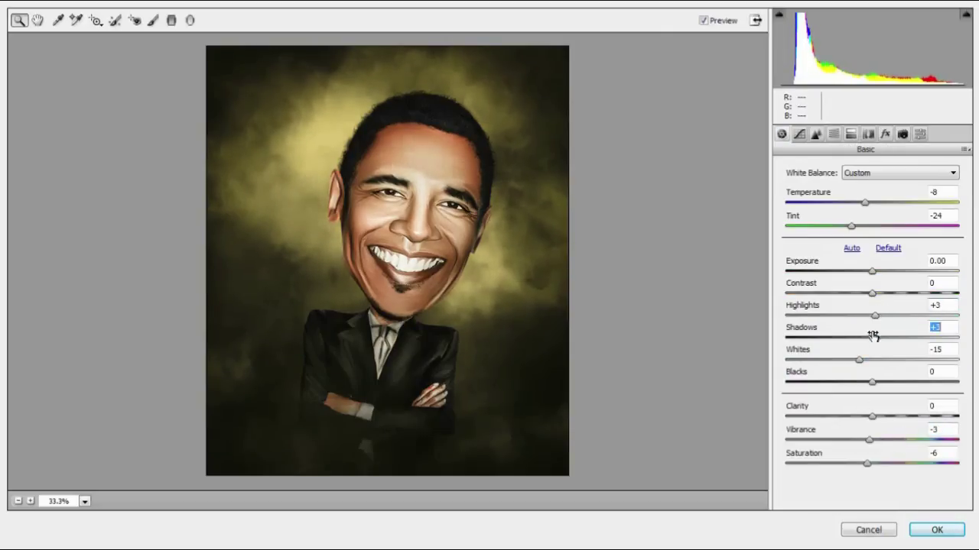
left_click(801, 136)
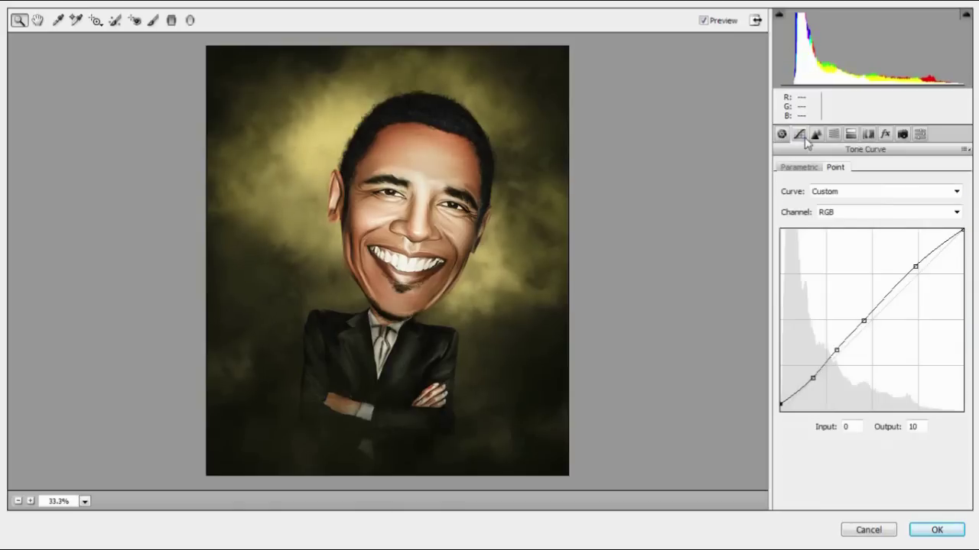
left_click_drag(815, 378, 813, 373)
left_click_drag(781, 402, 781, 398)
left_click(489, 283, "alt")
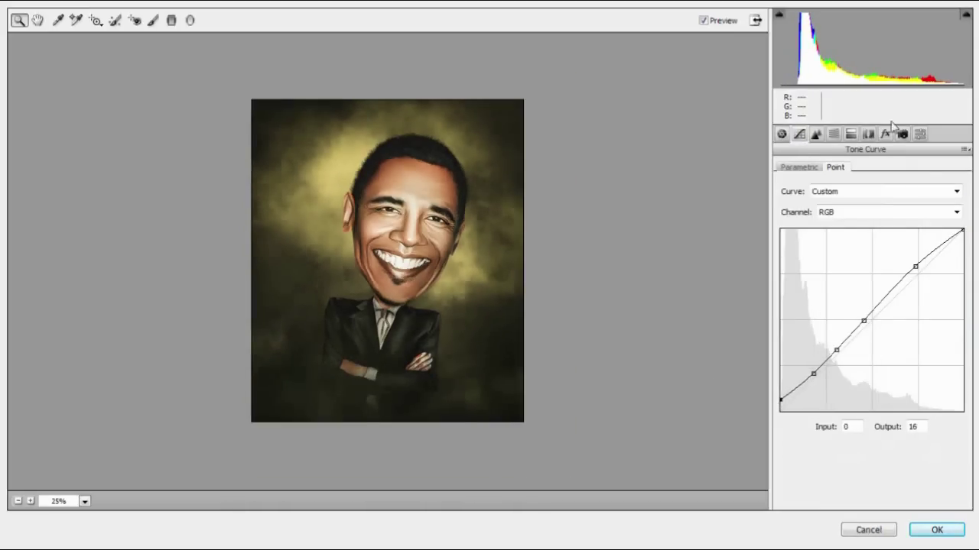
Step: Strengthen the post-crop vignette, make it less round, and apply the Camera Raw grade
left_click(885, 134)
left_click_drag(807, 317, 804, 317)
mouse_move(847, 365)
left_mouse_down()
mouse_move(877, 365)
mouse_move(841, 367)
mouse_move(854, 343)
left_mouse_up()
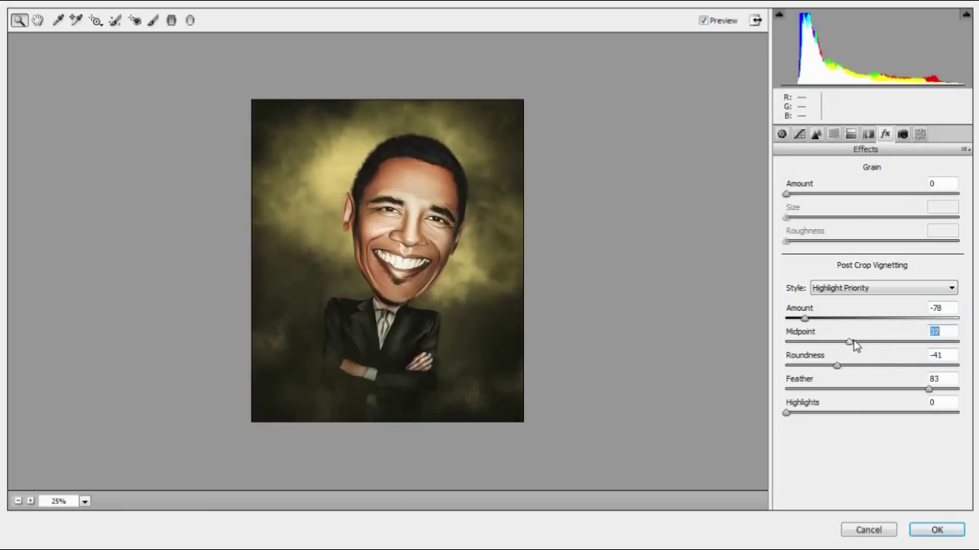
left_click(534, 253)
left_click(934, 527)
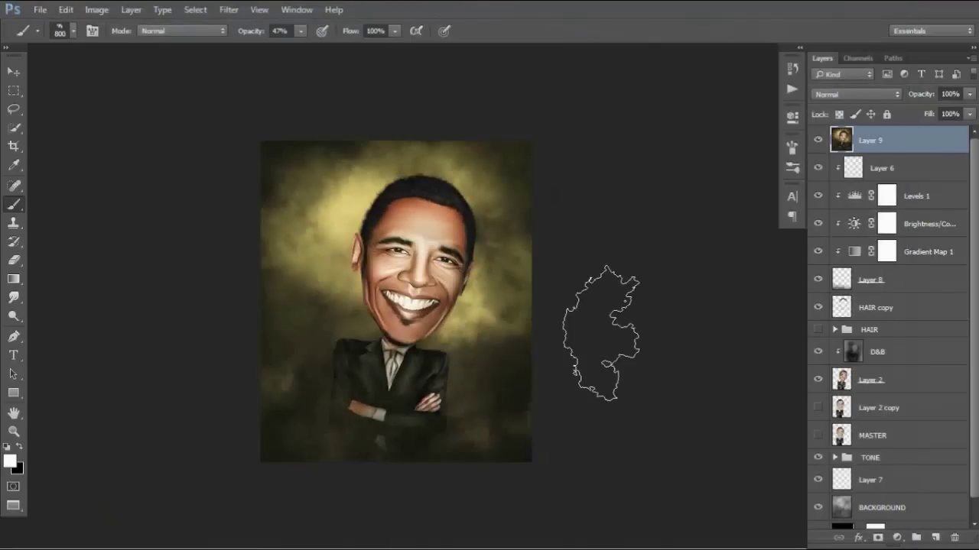
Step: Try a Levels adjustment brightening the white point, then delete it
left_click(897, 538)
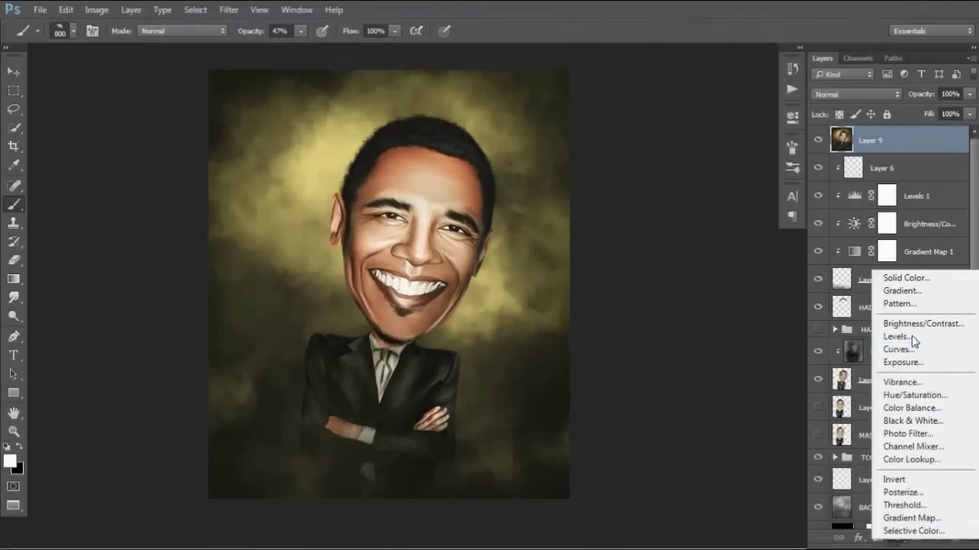
left_click(912, 341)
left_click_drag(757, 253, 749, 260)
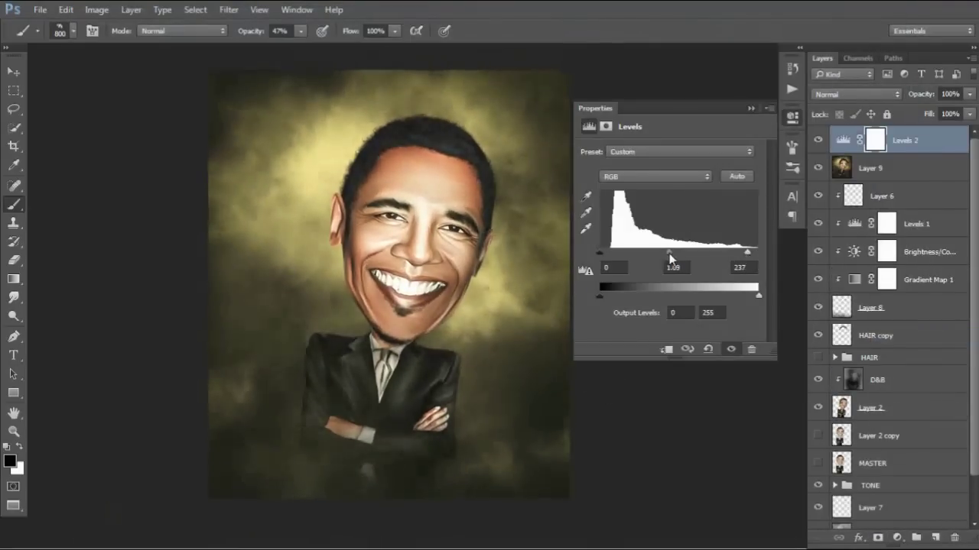
mouse_move(819, 149)
left_mouse_down()
mouse_move(848, 507)
mouse_move(954, 537)
left_mouse_up()
Step: Add a dark purple Solid Color fill layer set to Soft Light blending
left_click(896, 537)
left_click(906, 271)
left_click_drag(627, 190, 670, 224)
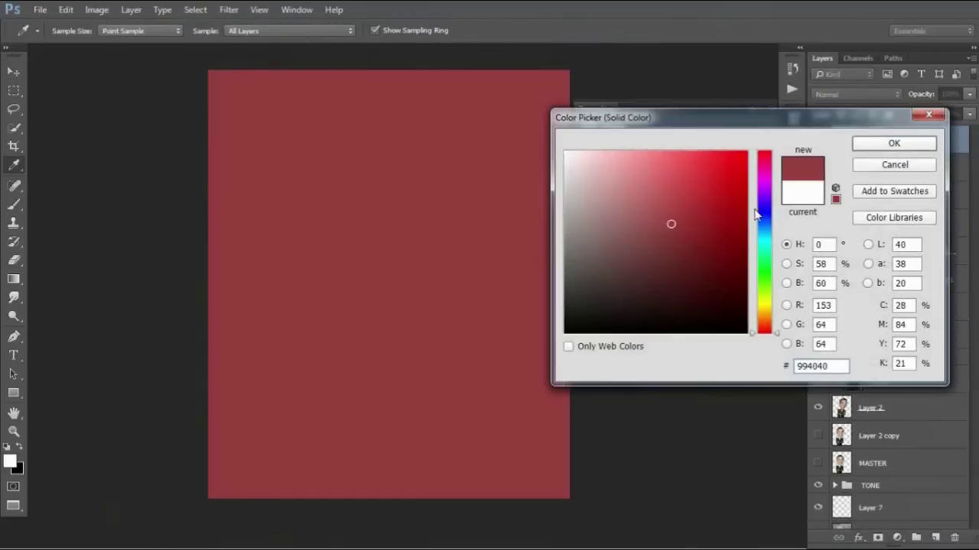
left_click_drag(764, 153, 764, 208)
left_click(644, 264)
left_click_drag(644, 265, 605, 278)
left_click(893, 144)
left_click(857, 94)
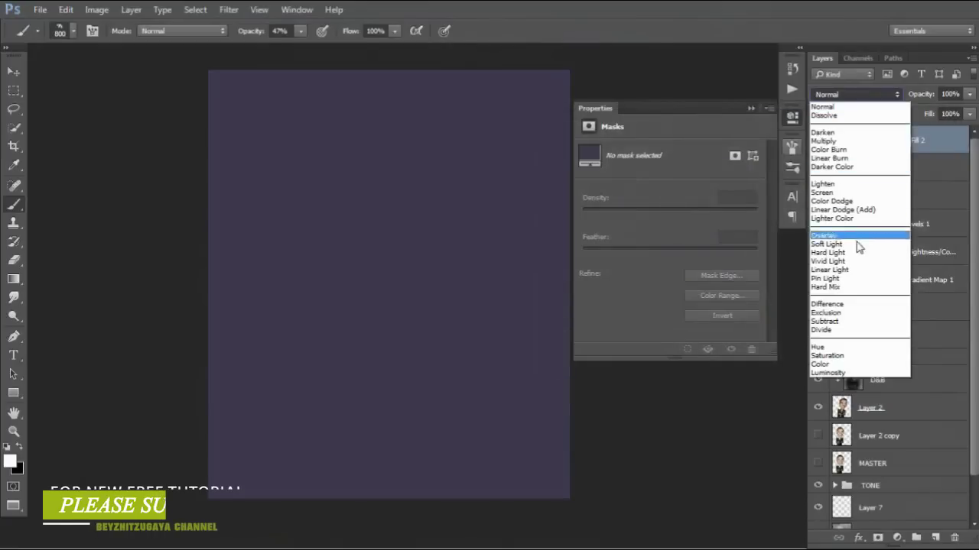
left_click(856, 237)
Step: Lighten the fill colour to a greyish purple and add an empty Layer 10 on top
double_click(844, 139)
mouse_move(609, 219)
left_mouse_down()
mouse_move(627, 245)
mouse_move(587, 253)
left_mouse_up()
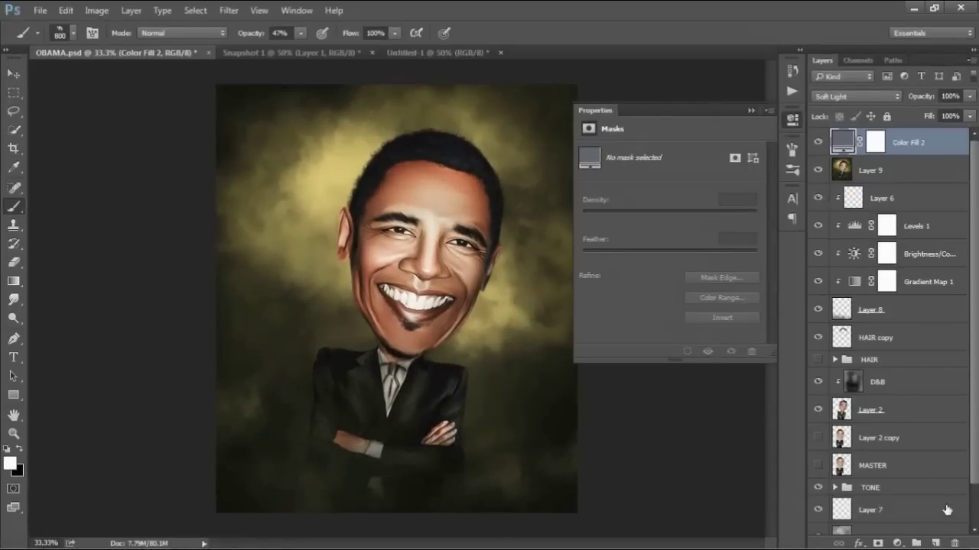
left_click(936, 541)
left_click(751, 110)
Step: Add a 'THANK'S FOR WATCHING' text line near the lower left of the canvas
left_click(14, 74)
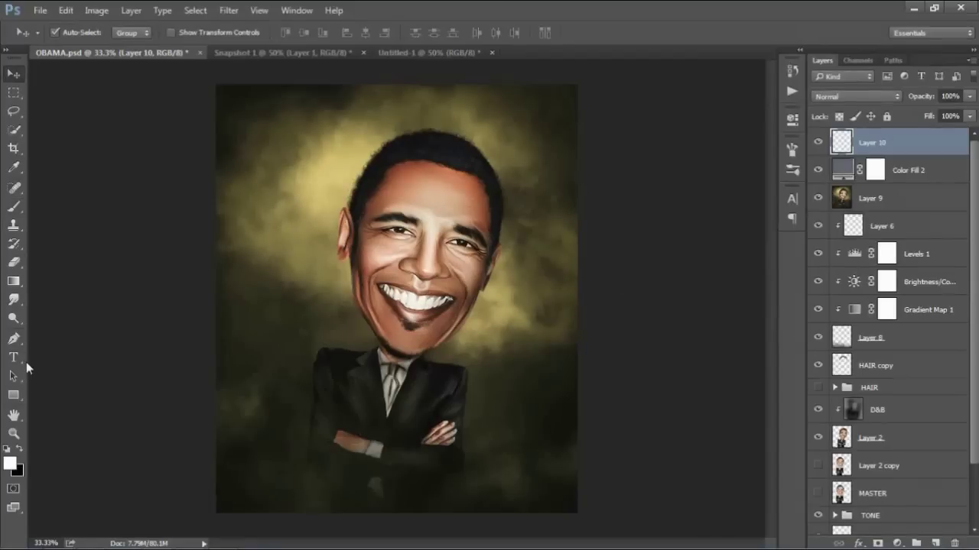
left_click(14, 357)
left_click(258, 456)
type("JUAN")
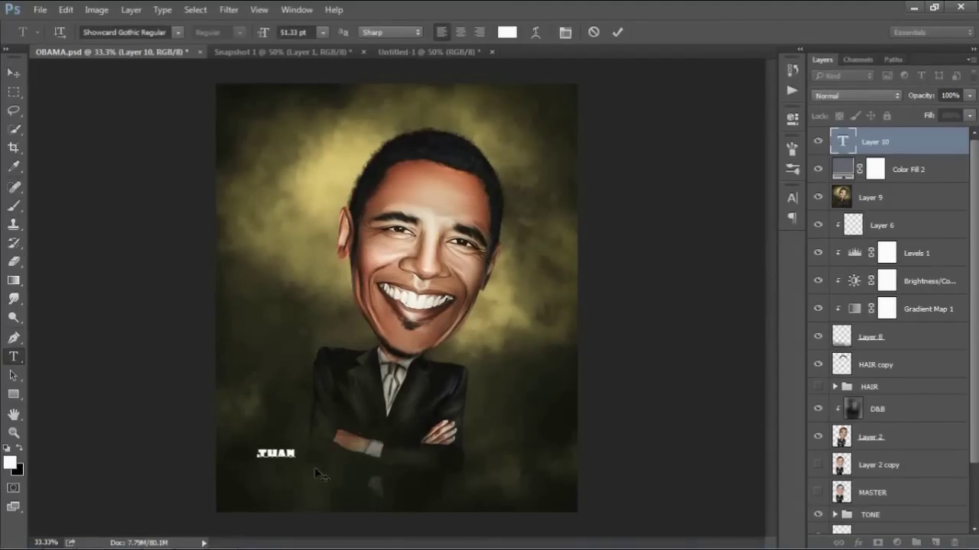
type(" FOR WATCHING")
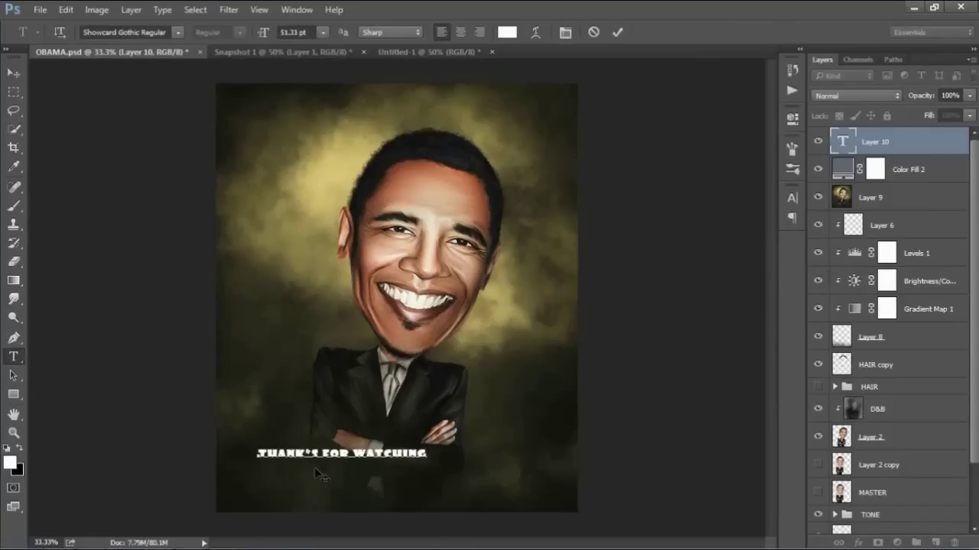
left_click(14, 73)
Step: Change the caption's font to a plainer typeface
double_click(843, 142)
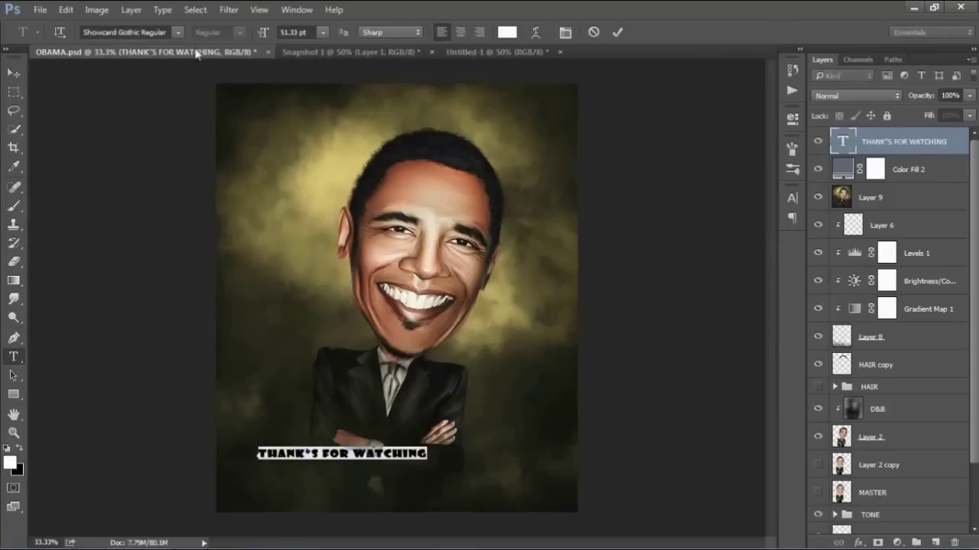
left_click(178, 32)
key("Escape")
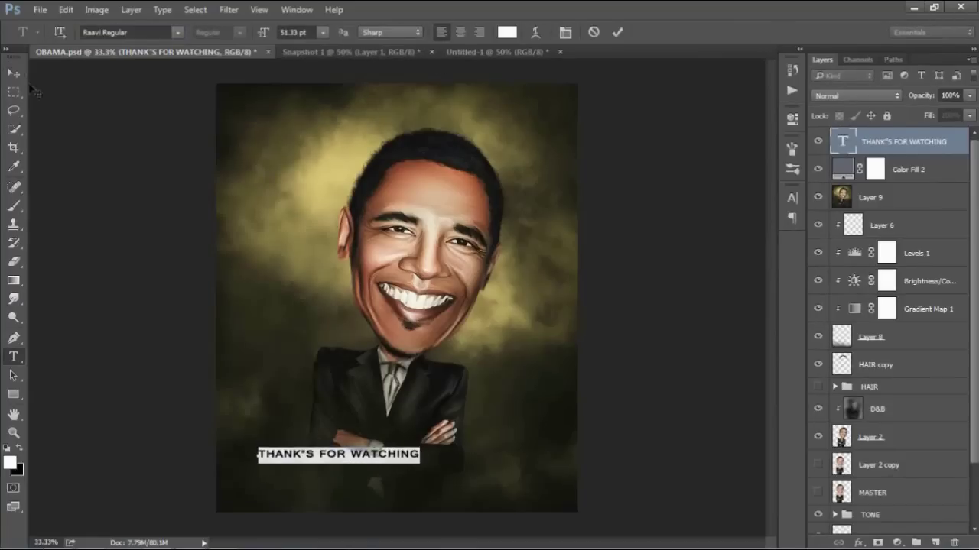
left_click(13, 74)
Step: Enlarge the caption to about 184%, nudge it lower, and centre it horizontally on the canvas
key("ctrl+t")
left_click_drag(421, 464, 557, 476)
left_click_drag(471, 462, 470, 478)
key("Return")
key("ctrl+a")
left_click(366, 32)
key("ctrl+d")
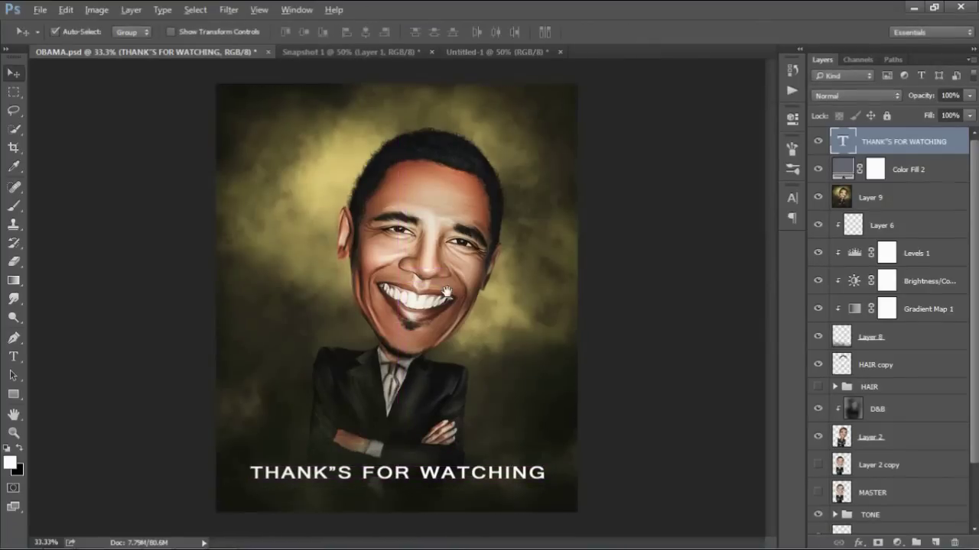
Step: Save the document as OBAMA.psd, replacing the existing file
key("ctrl+minus")
key("ctrl+plus")
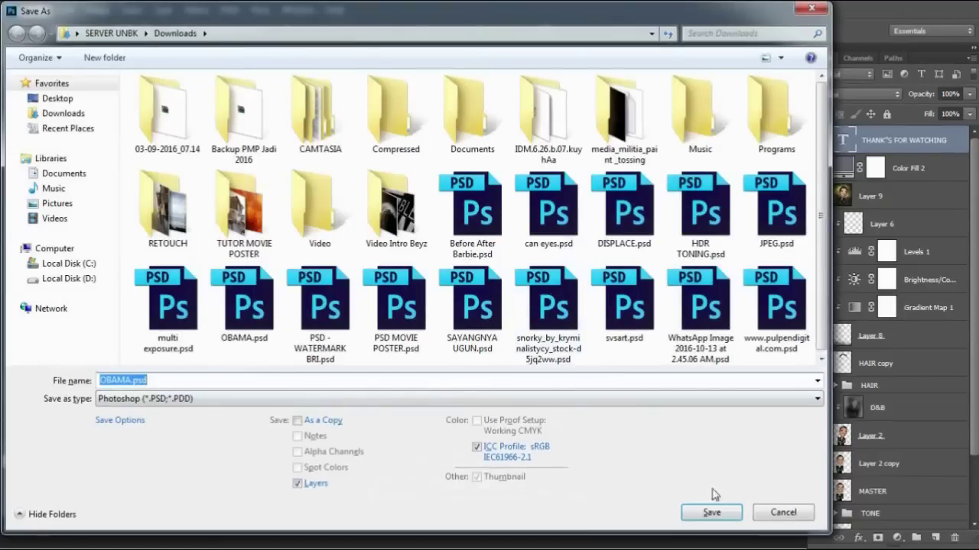
left_click(711, 510)
left_click(544, 284)
left_click(656, 161)
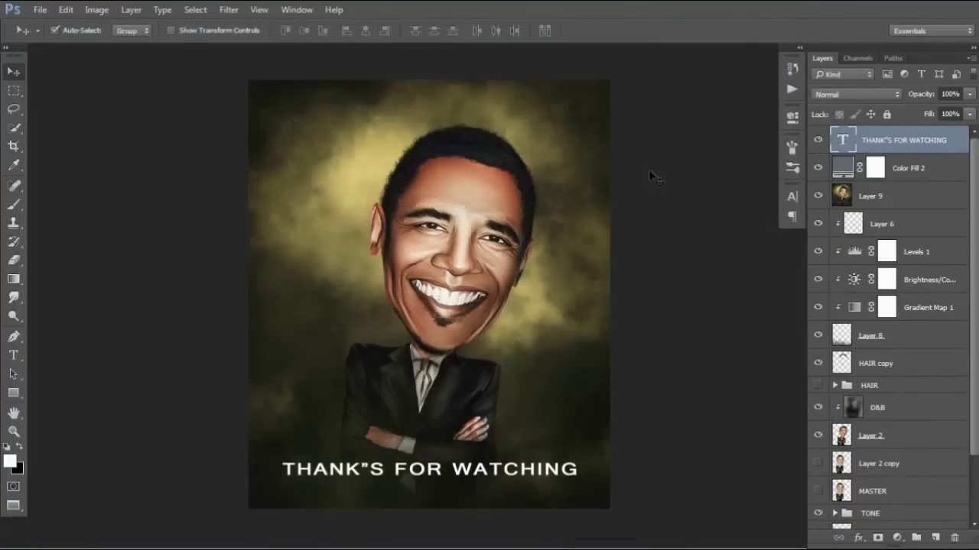